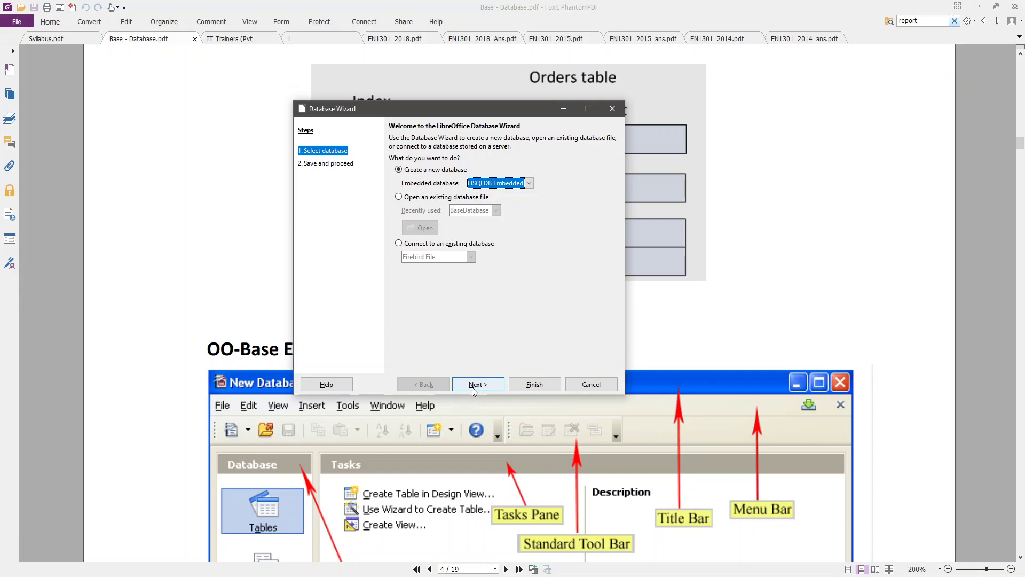
- Accept a new embedded HSQLDB database, keep it registered and opened for editing, and finish the wizard
{"action": "left_click", "coordinate": [475, 384]}
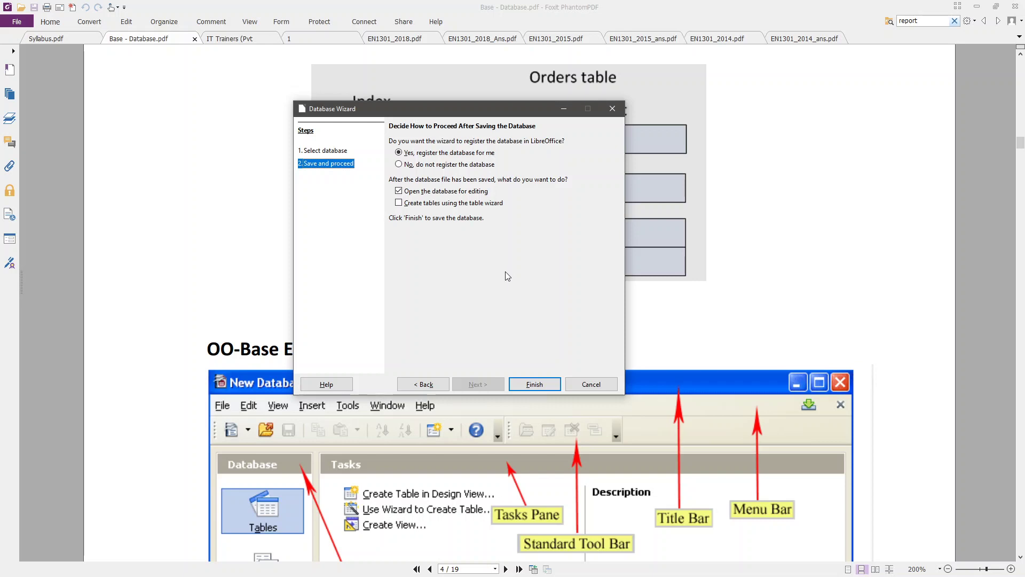
{"action": "left_click", "coordinate": [421, 385]}
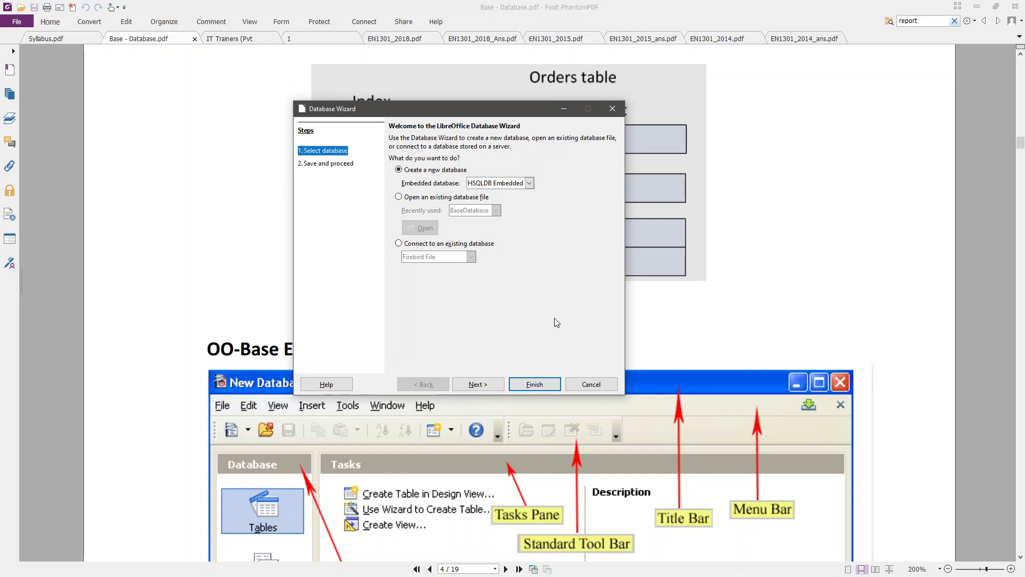
{"action": "left_click", "coordinate": [478, 384]}
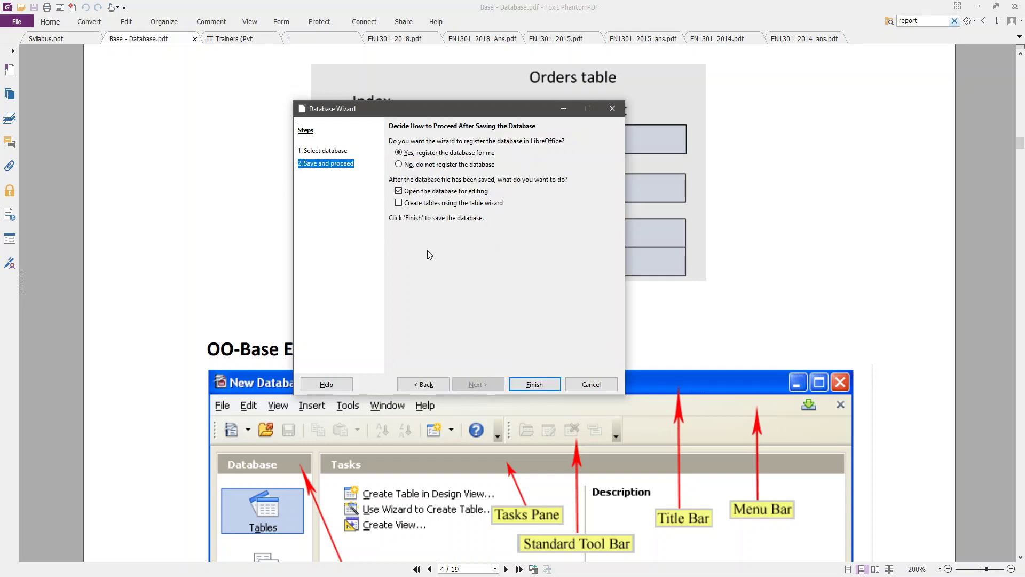
{"action": "left_click", "coordinate": [533, 385]}
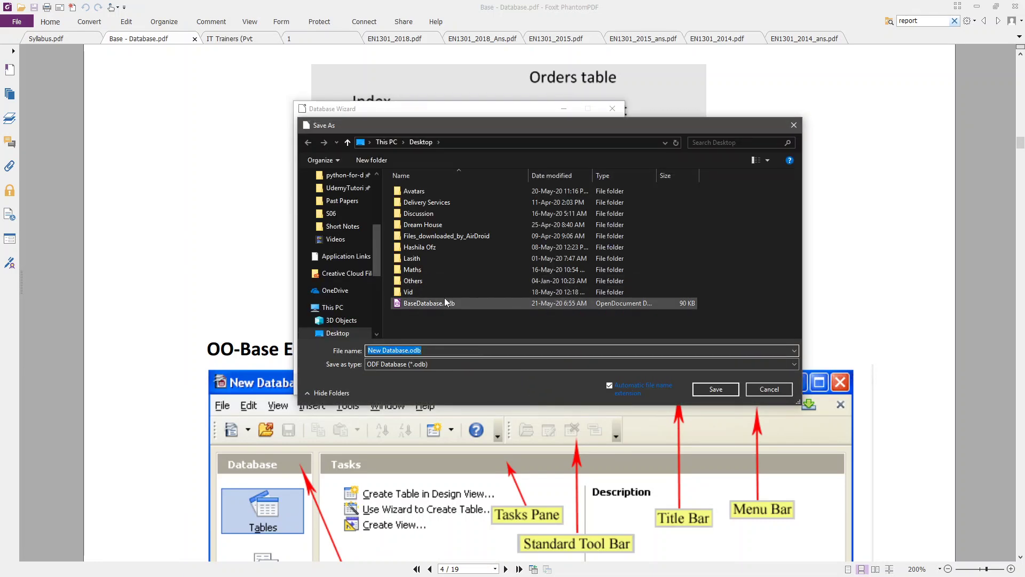
- Create a new folder named Aurora on the Desktop in the save dialog
{"action": "left_click_drag", "start_coordinate": [488, 126], "coordinate": [626, 238]}
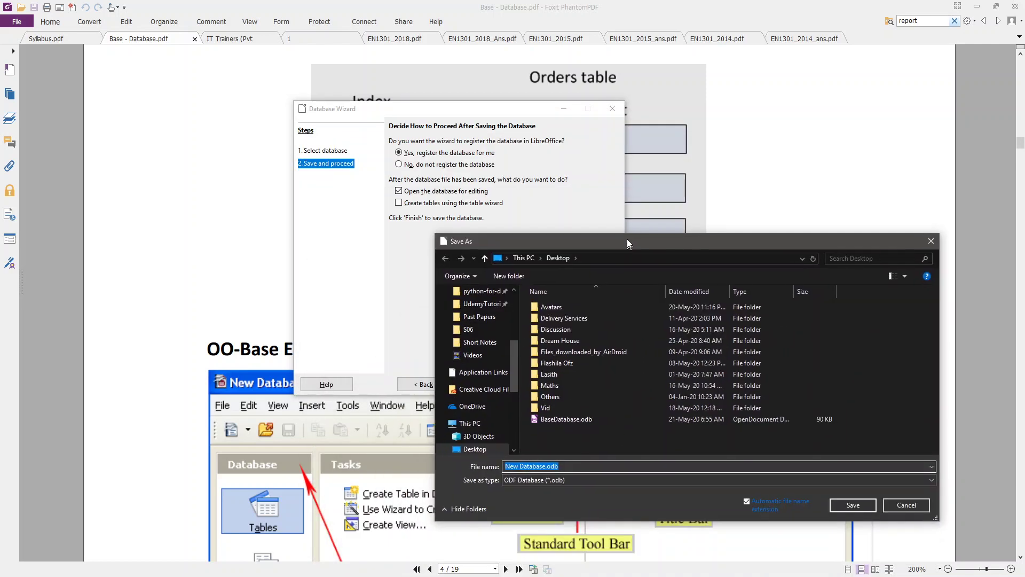
{"action": "left_click", "coordinate": [516, 276]}
{"action": "type", "text": "Aurora"}
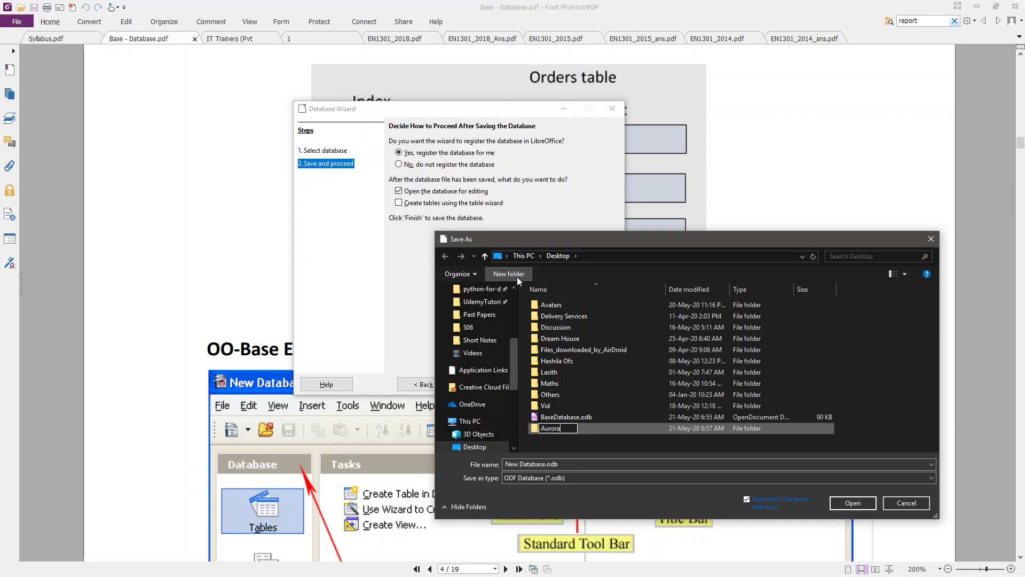
{"action": "key", "text": "Return"}
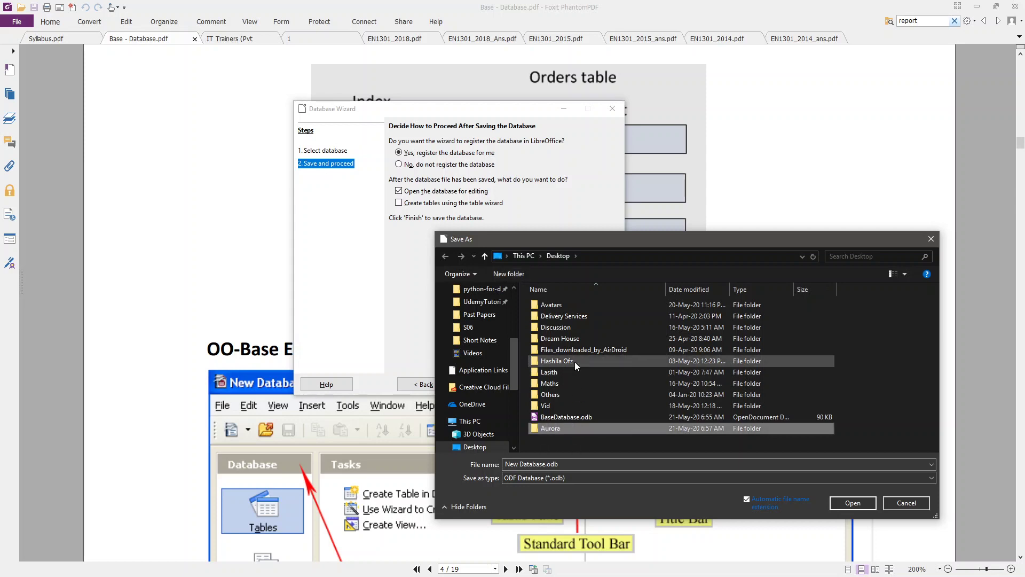
{"action": "left_click", "coordinate": [630, 302]}
- Save the database as BaseDatabase inside the Aurora folder
{"action": "double_click", "coordinate": [556, 428]}
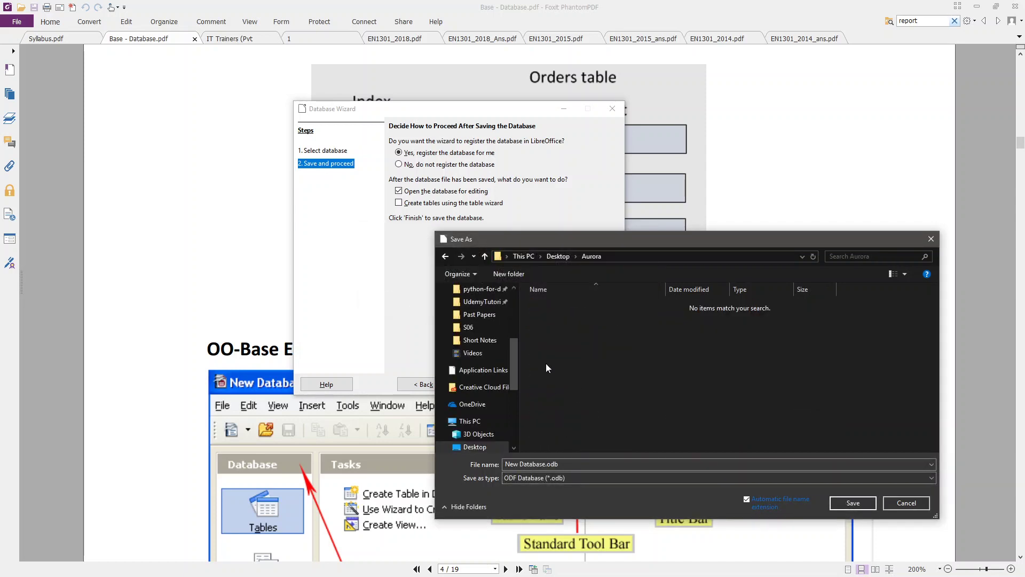
{"action": "key", "text": "Tab"}
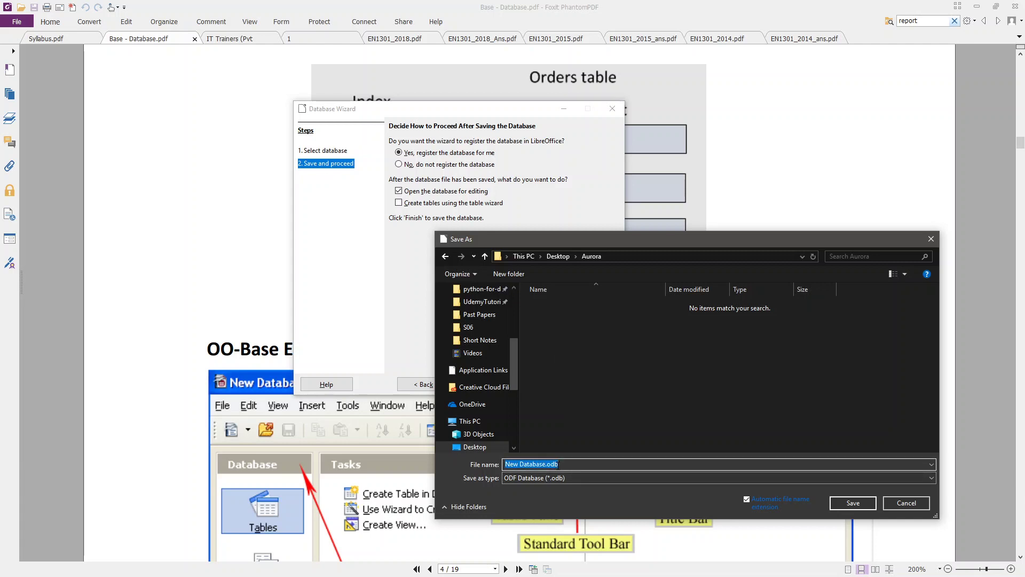
{"action": "type", "text": "BaseDatabas"}
{"action": "left_click", "coordinate": [842, 506]}
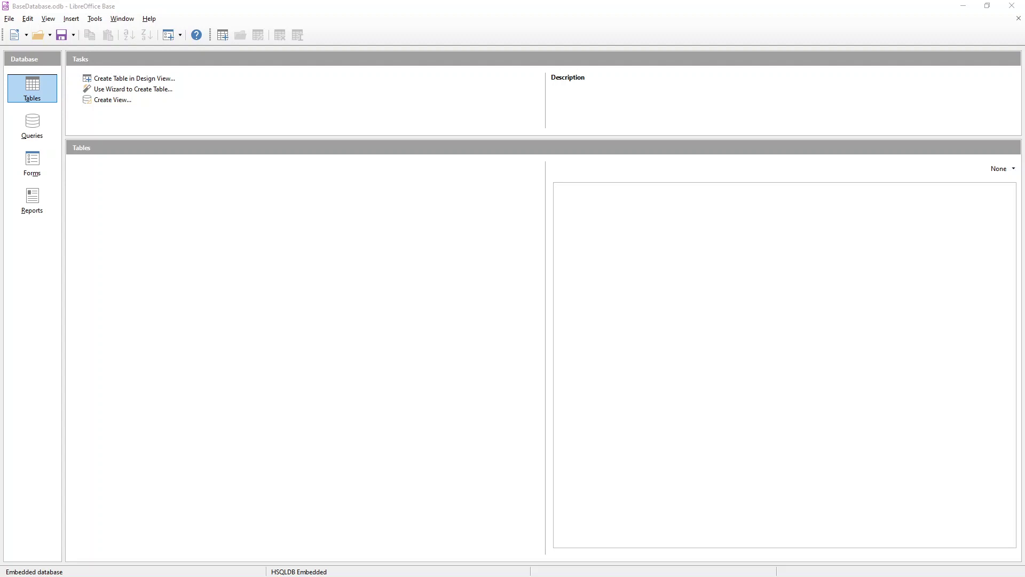
{"action": "left_click", "coordinate": [517, 5]}
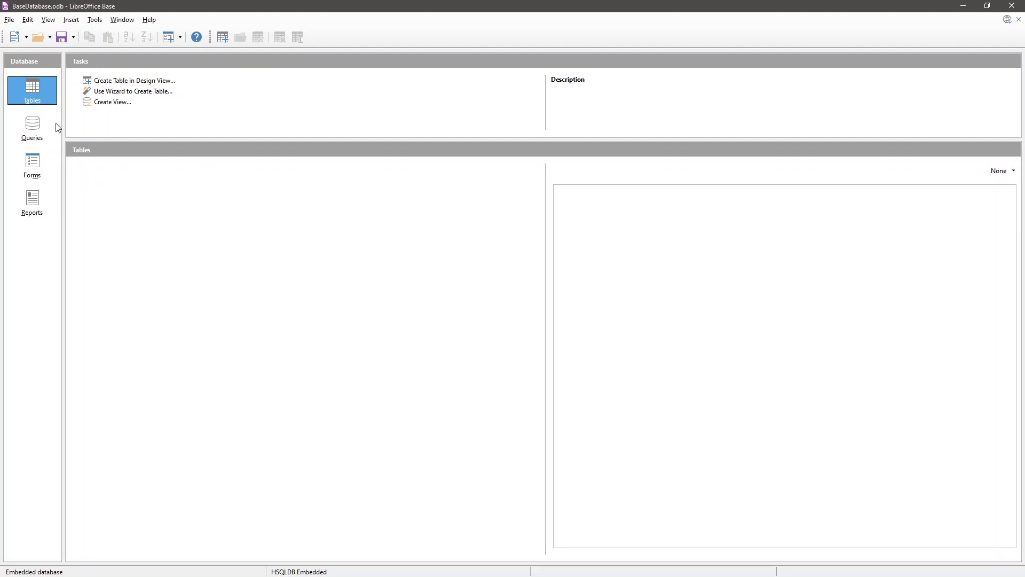
{"action": "left_click", "coordinate": [33, 123]}
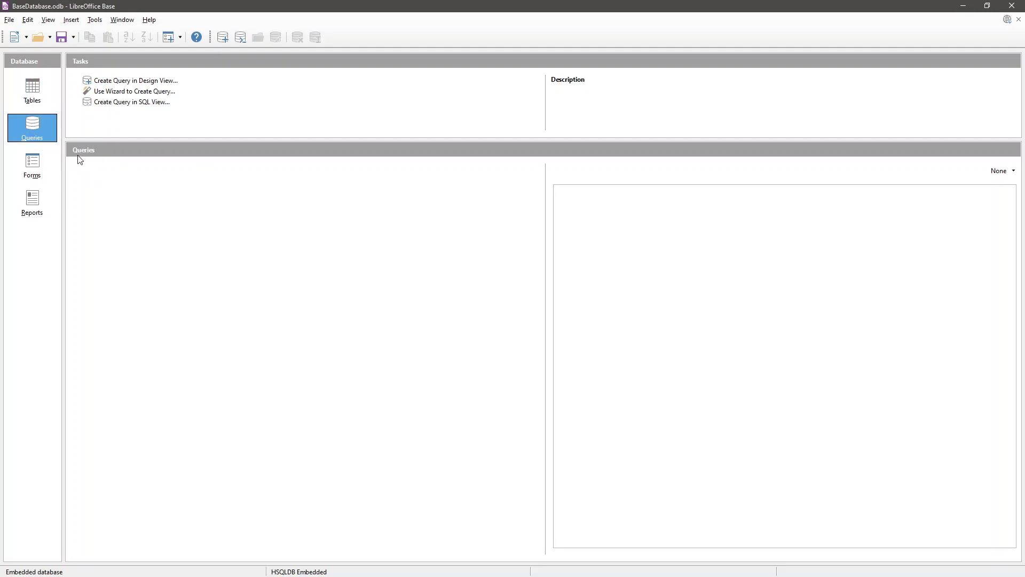
{"action": "left_click", "coordinate": [34, 165]}
{"action": "left_click", "coordinate": [43, 201]}
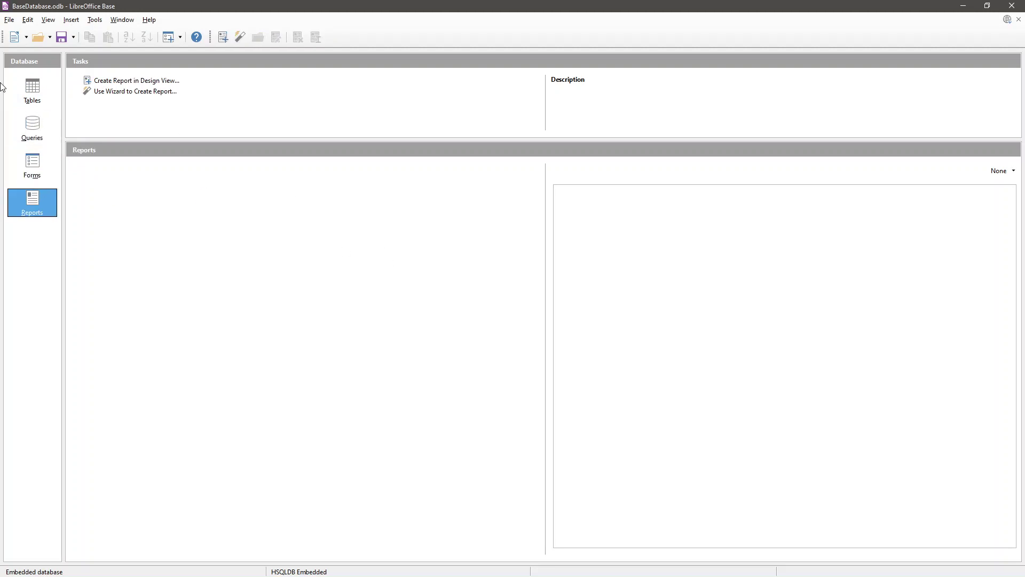
{"action": "left_click", "coordinate": [33, 98]}
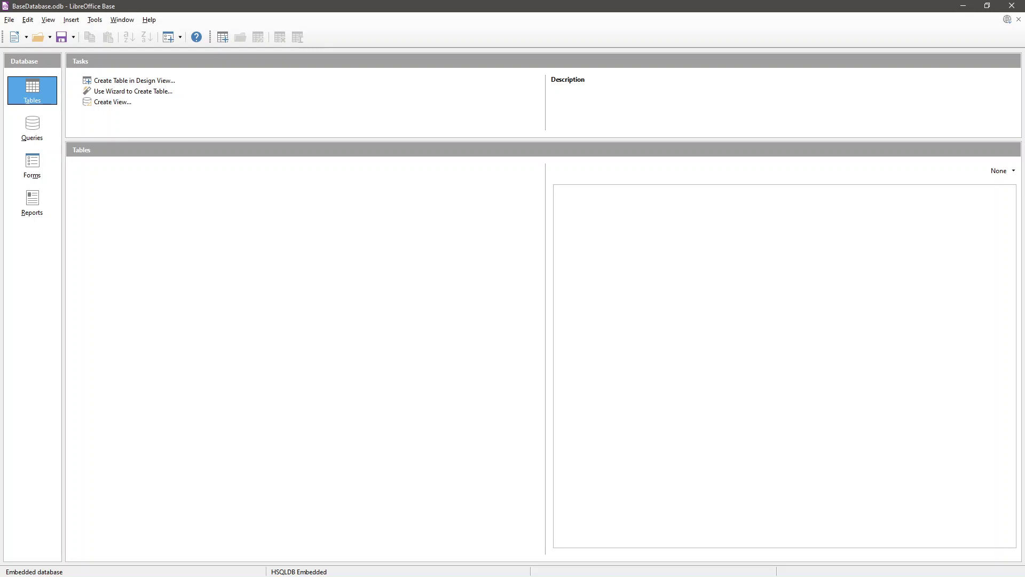
- Start the Table Wizard and choose the Business category's Customers sample table
{"action": "left_click", "coordinate": [138, 95]}
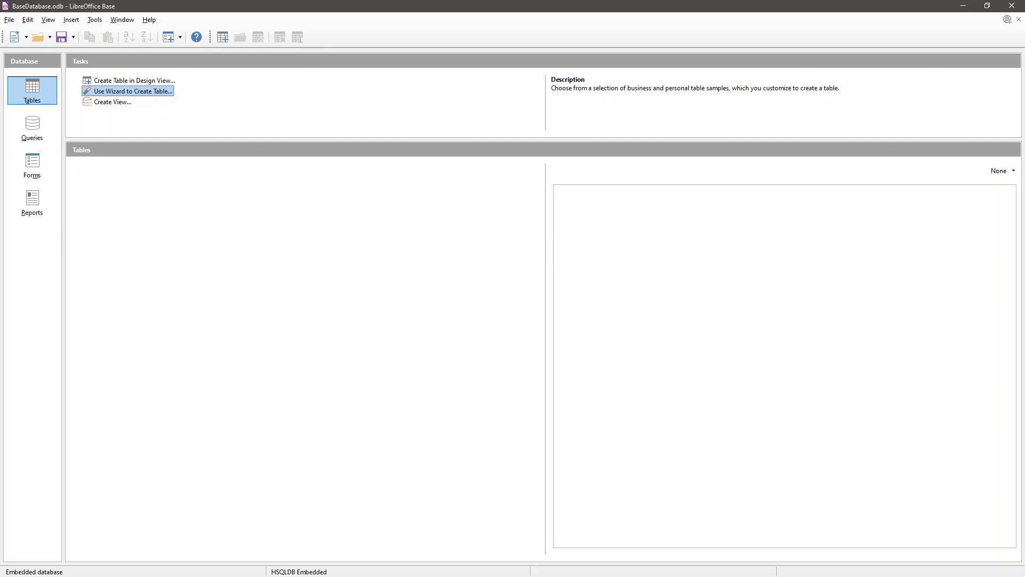
{"action": "left_click_drag", "start_coordinate": [489, 150], "coordinate": [498, 163]}
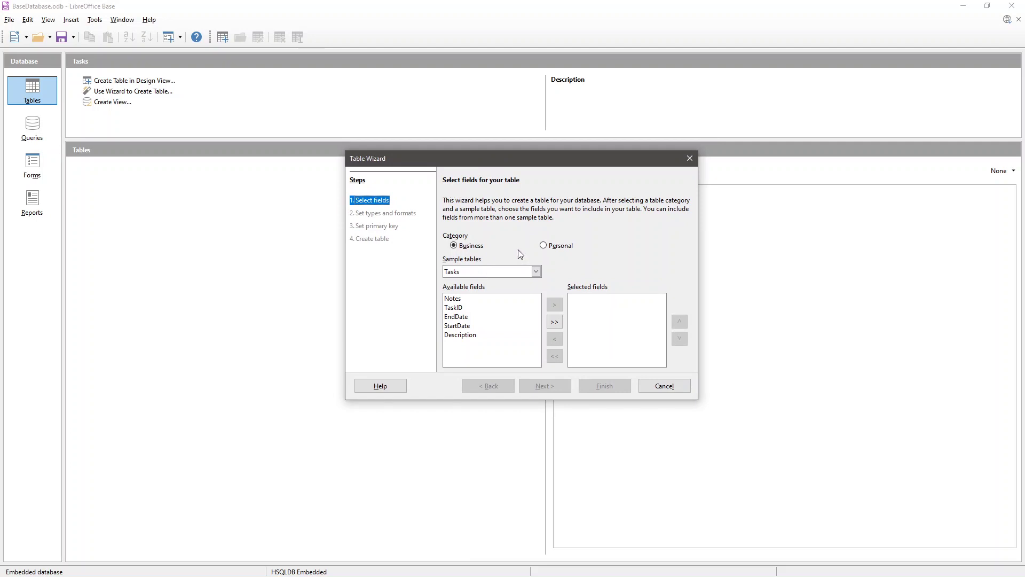
{"action": "left_click", "coordinate": [559, 246]}
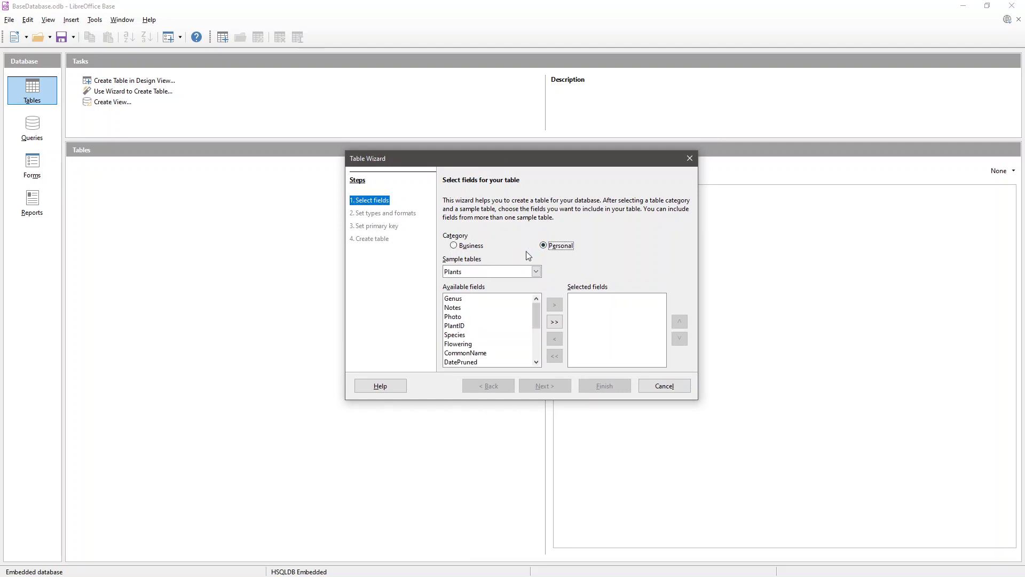
{"action": "left_click", "coordinate": [469, 247]}
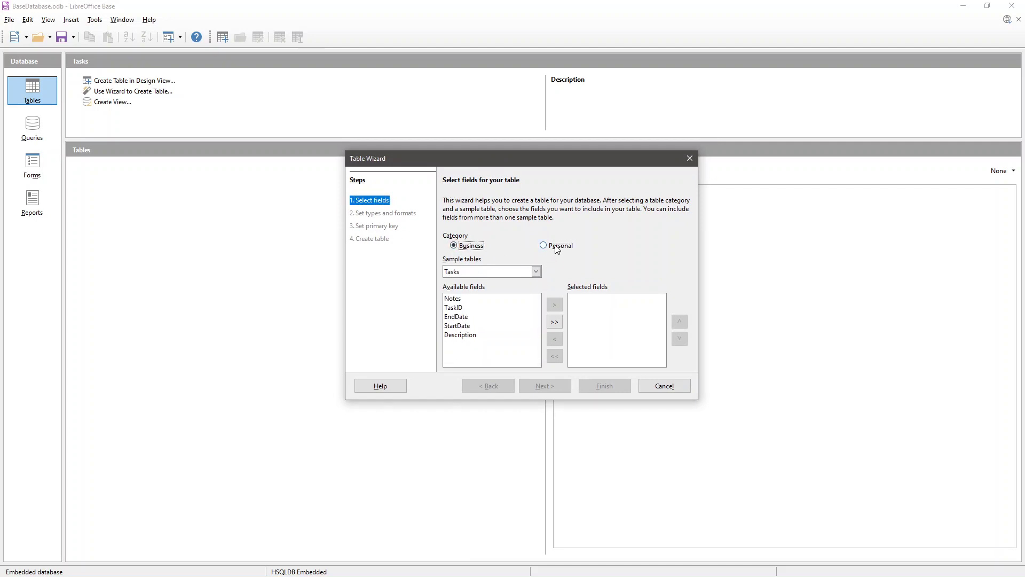
{"action": "left_click", "coordinate": [557, 249]}
{"action": "left_click", "coordinate": [471, 246]}
{"action": "left_click", "coordinate": [479, 272]}
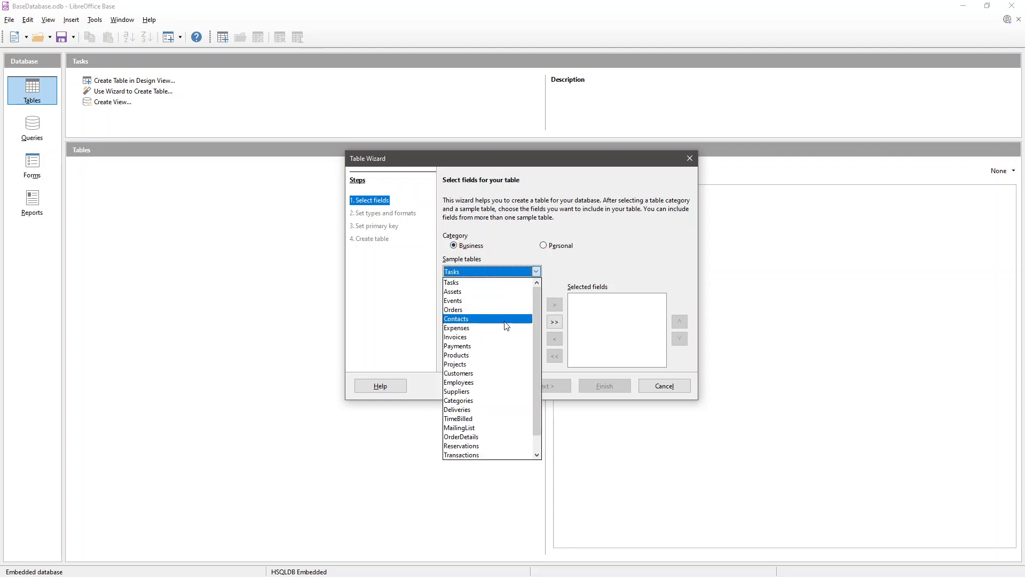
{"action": "left_click", "coordinate": [483, 374]}
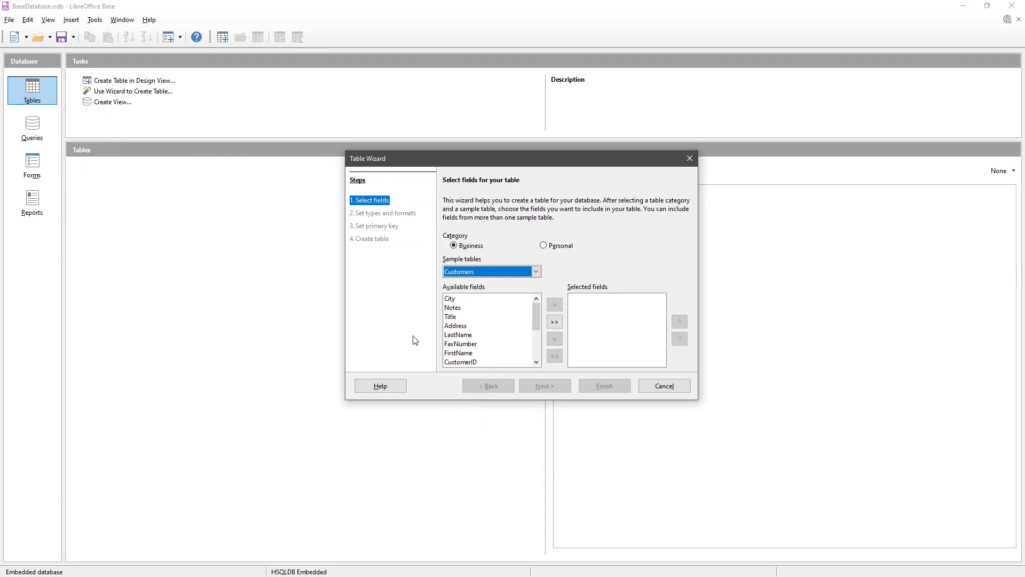
{"action": "left_click_drag", "start_coordinate": [534, 326], "coordinate": [536, 320]}
- Add all Customers fields to the table, then remove City and FaxNumber
{"action": "left_click", "coordinate": [554, 323]}
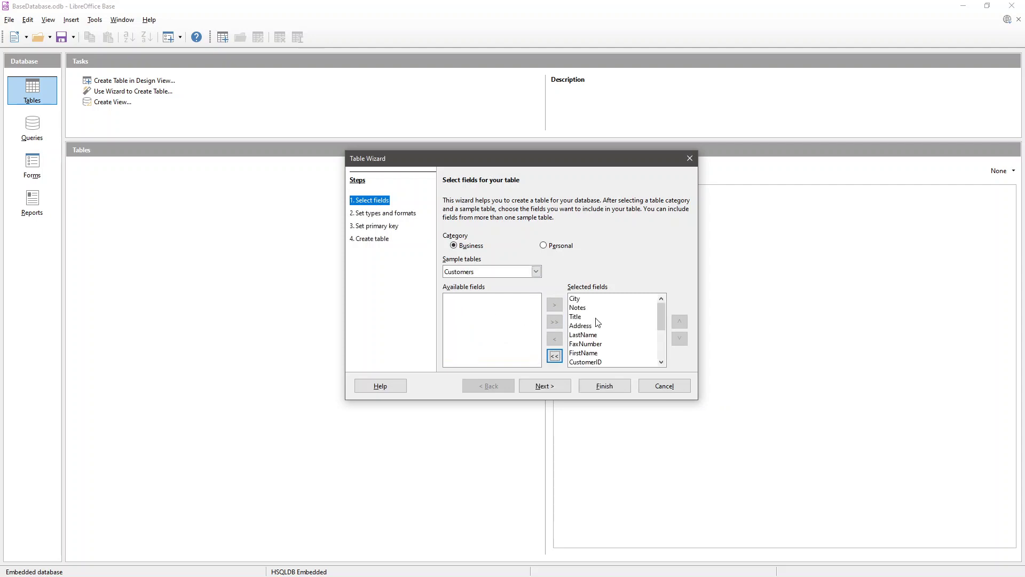
{"action": "scroll", "coordinate": [627, 341], "scroll_direction": "down", "scroll_amount": 3}
{"action": "scroll", "coordinate": [629, 338], "scroll_direction": "up", "scroll_amount": 5}
{"action": "left_click", "coordinate": [602, 299]}
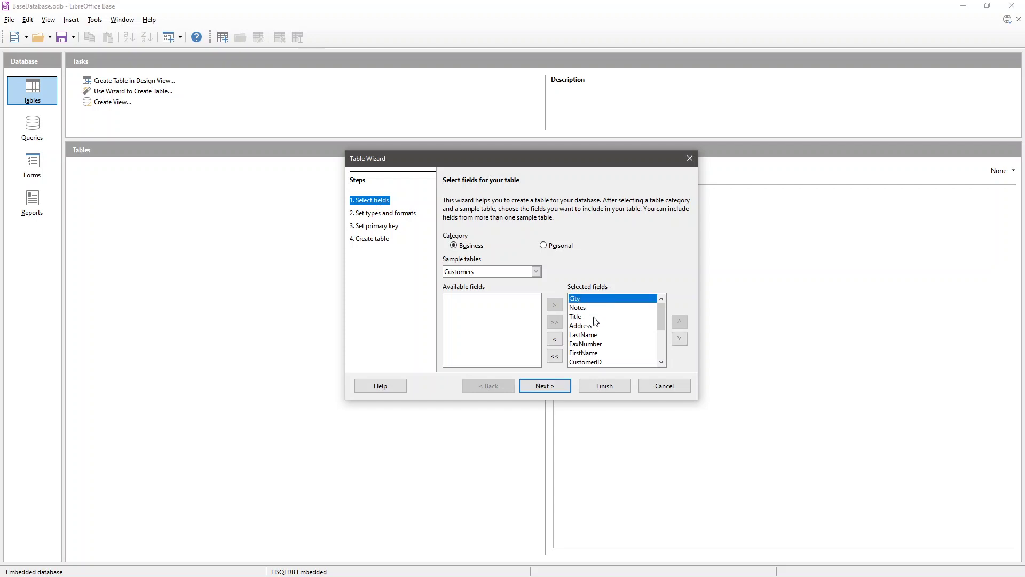
{"action": "left_click", "coordinate": [555, 340]}
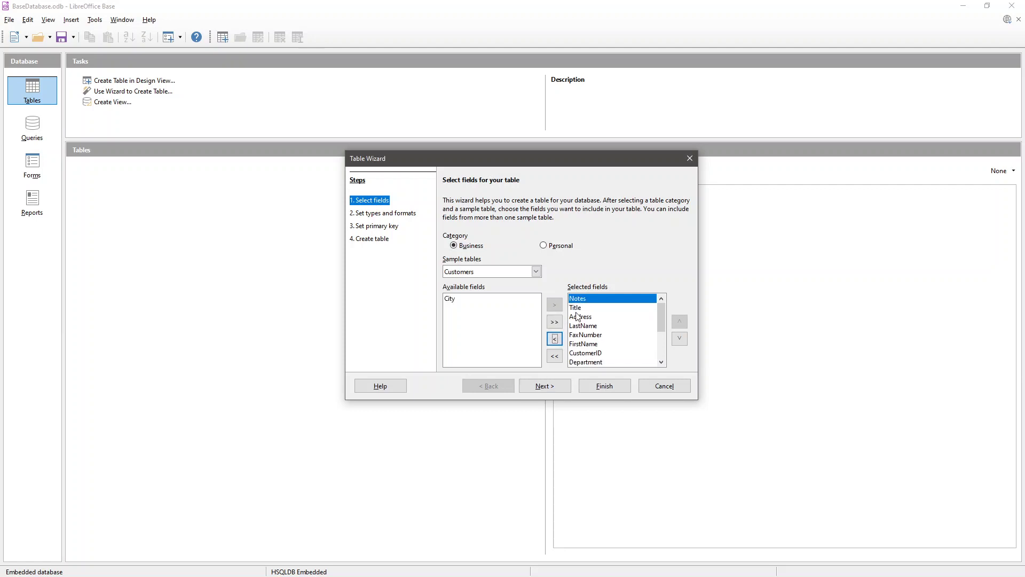
{"action": "left_click", "coordinate": [577, 308]}
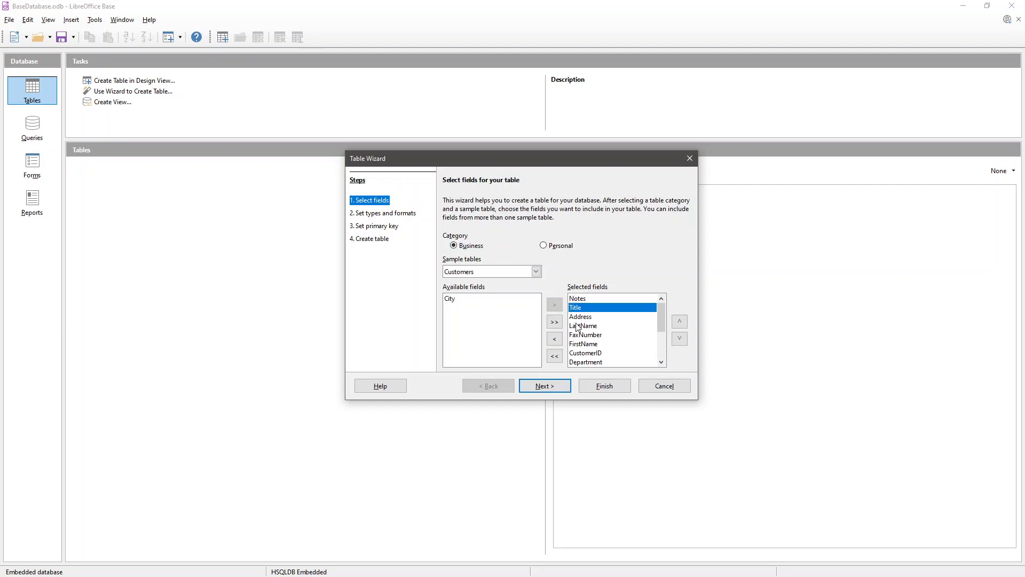
{"action": "left_click", "coordinate": [584, 335]}
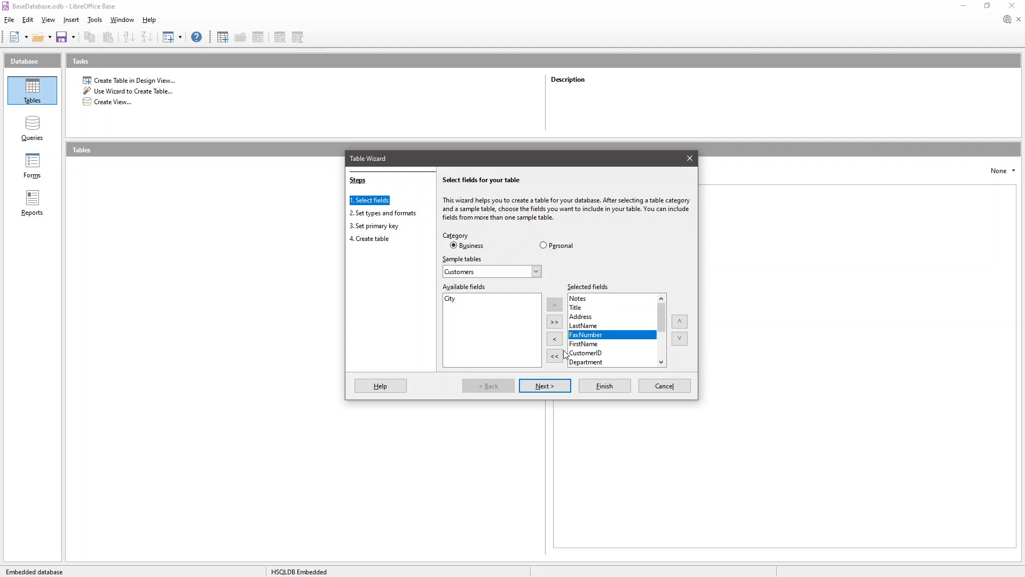
{"action": "left_click", "coordinate": [560, 343]}
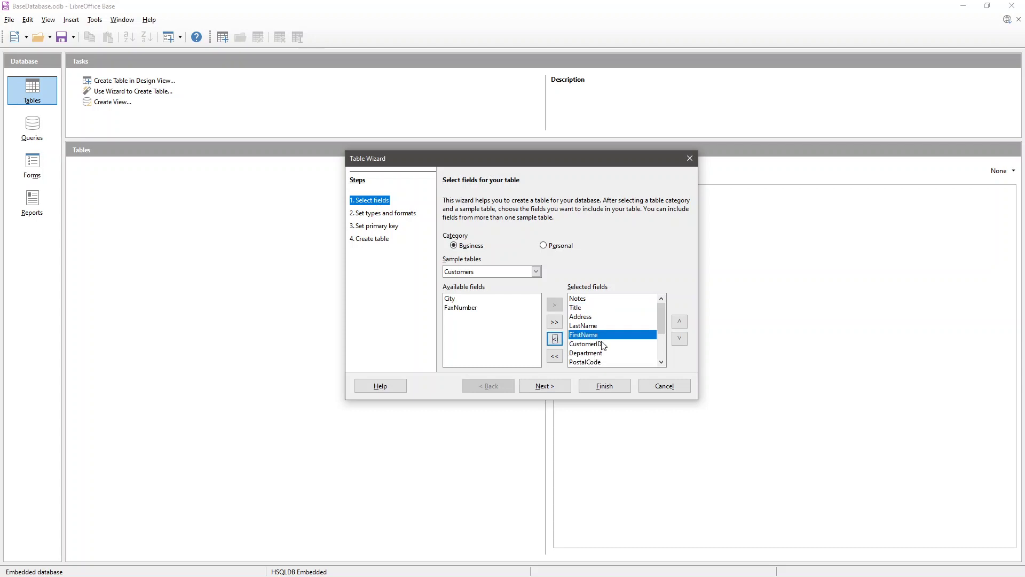
- Remove PostalCode and Notes from the selected fields
{"action": "scroll", "coordinate": [603, 346], "scroll_direction": "down", "scroll_amount": 1}
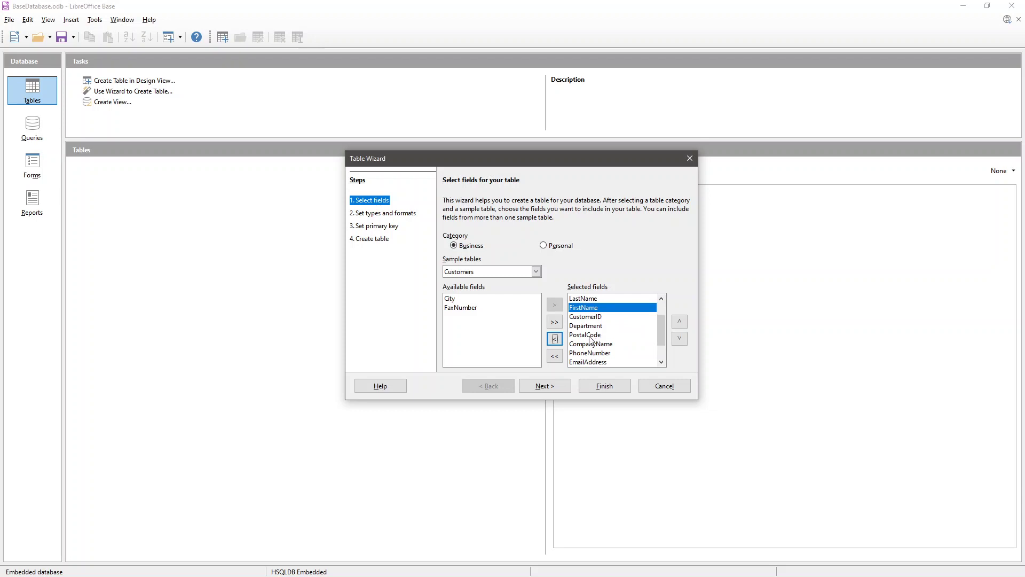
{"action": "scroll", "coordinate": [589, 342], "scroll_direction": "down", "scroll_amount": 1}
{"action": "scroll", "coordinate": [587, 348], "scroll_direction": "up", "scroll_amount": 1}
{"action": "scroll", "coordinate": [590, 346], "scroll_direction": "up", "scroll_amount": 1}
{"action": "scroll", "coordinate": [591, 345], "scroll_direction": "down", "scroll_amount": 1}
{"action": "double_click", "coordinate": [591, 336]}
{"action": "scroll", "coordinate": [593, 344], "scroll_direction": "down", "scroll_amount": 2}
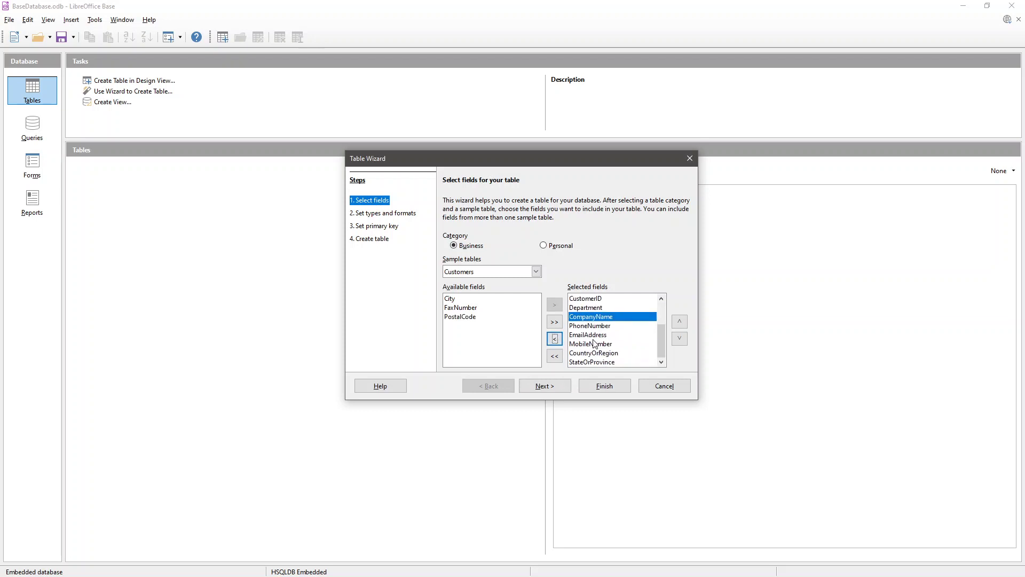
{"action": "left_click", "coordinate": [585, 362]}
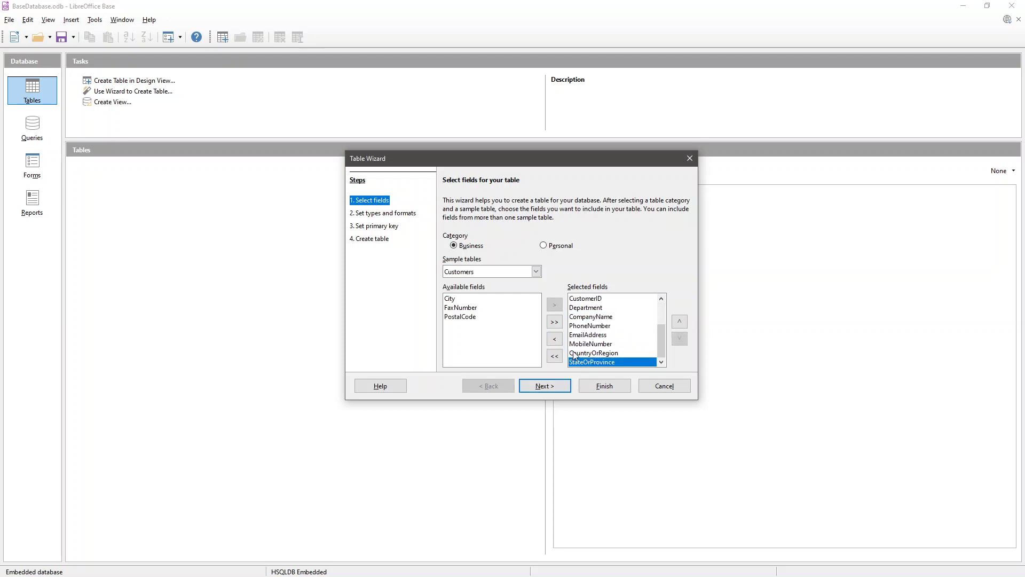
{"action": "scroll", "coordinate": [578, 350], "scroll_direction": "up", "scroll_amount": 2}
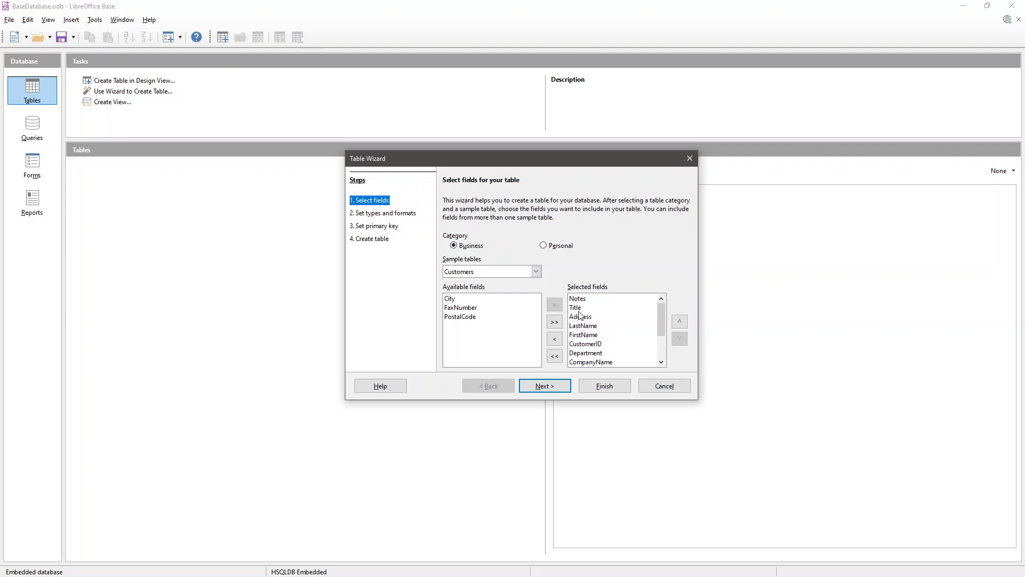
{"action": "left_click", "coordinate": [574, 299]}
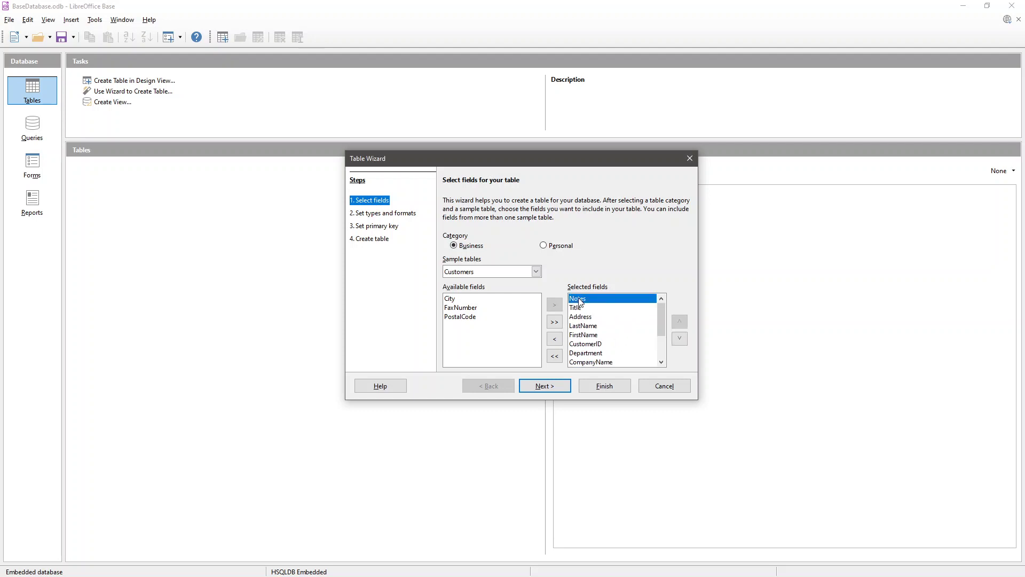
{"action": "left_click", "coordinate": [555, 339]}
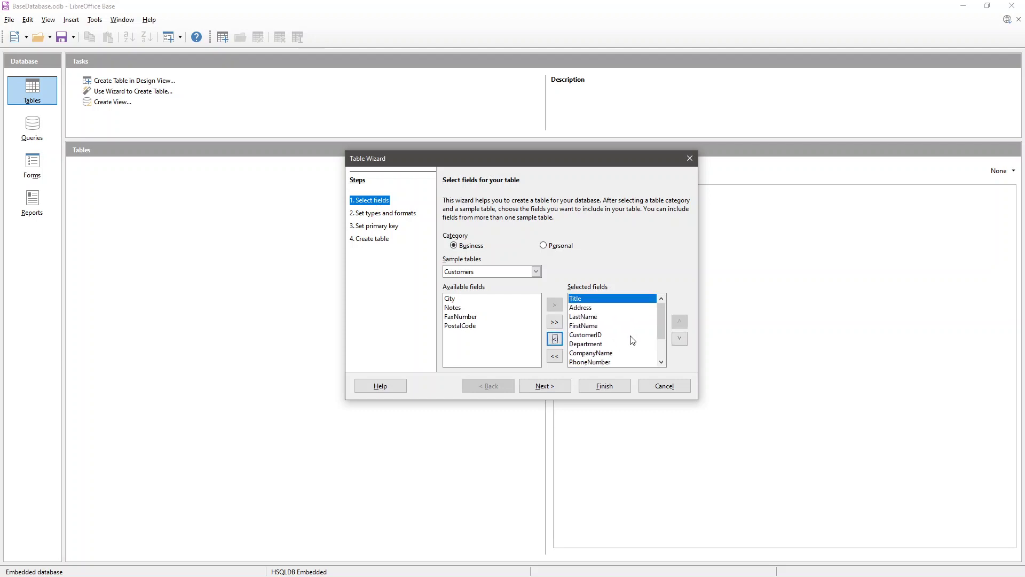
- Review the remaining selected fields and continue to setting field types and formats
{"action": "scroll", "coordinate": [631, 340], "scroll_direction": "down", "scroll_amount": 3}
{"action": "scroll", "coordinate": [611, 325], "scroll_direction": "up", "scroll_amount": 3}
{"action": "scroll", "coordinate": [609, 331], "scroll_direction": "down", "scroll_amount": 2}
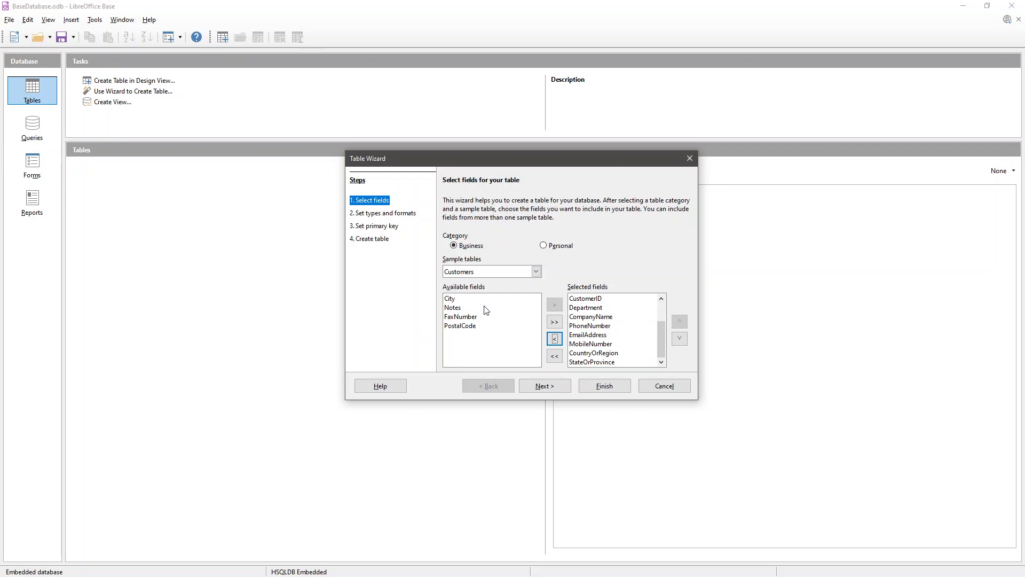
{"action": "left_click", "coordinate": [553, 338]}
{"action": "left_click", "coordinate": [544, 385]}
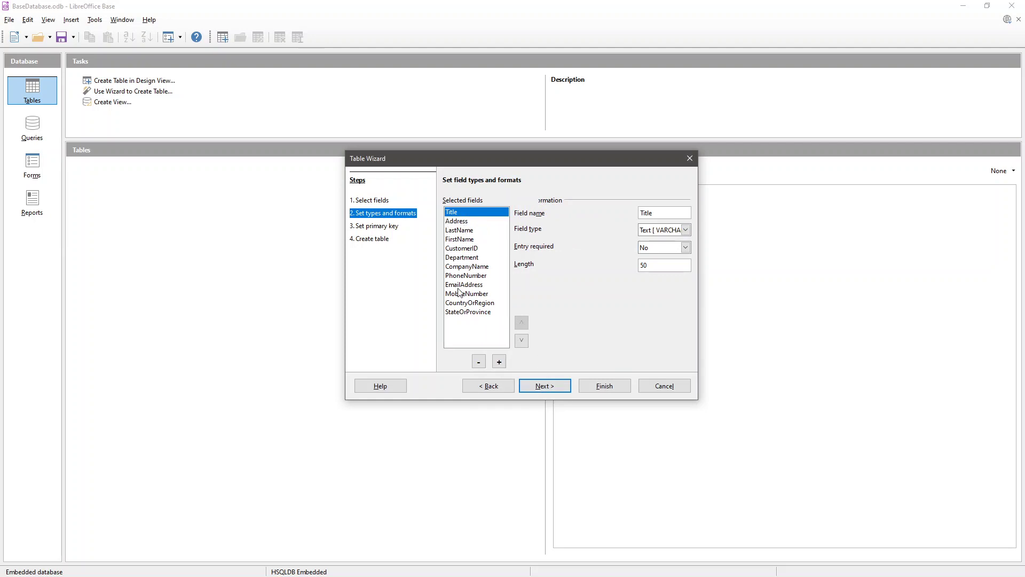
- Keep the Title field as Text [VARCHAR] with Entry required set to No
{"action": "left_click", "coordinate": [456, 222]}
{"action": "left_click", "coordinate": [458, 241]}
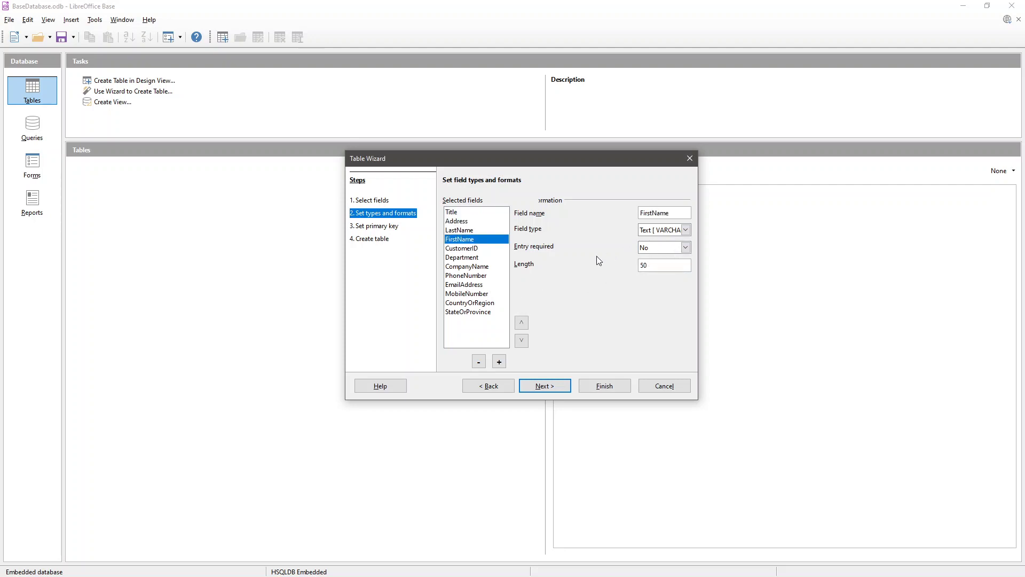
{"action": "left_click", "coordinate": [472, 216]}
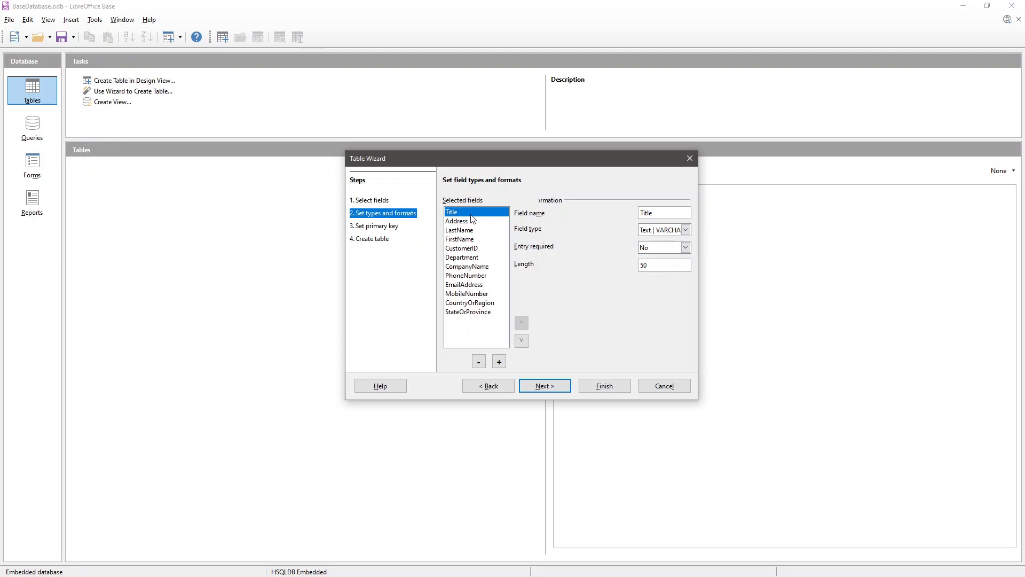
{"action": "left_click", "coordinate": [686, 230]}
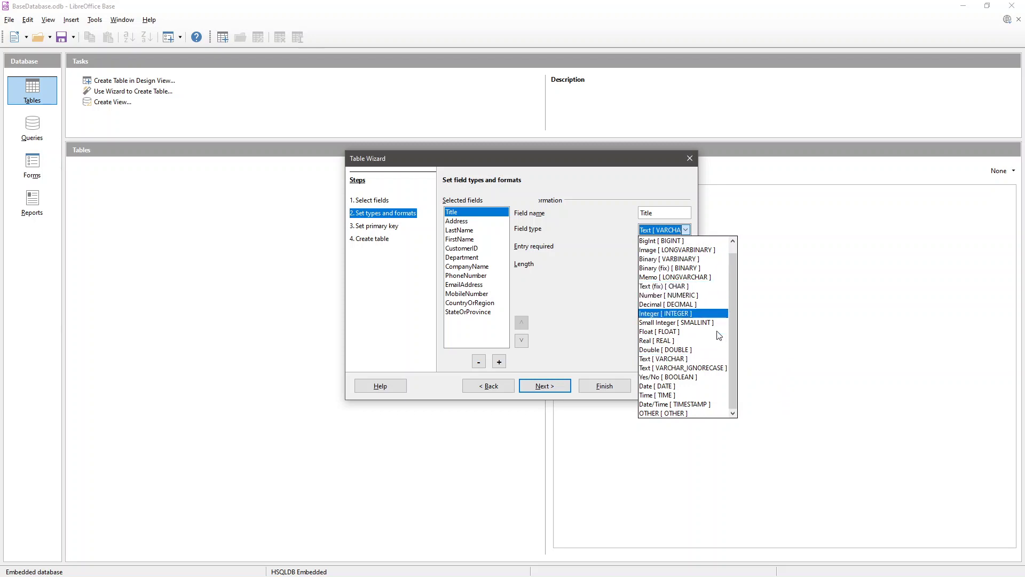
{"action": "key", "text": "Up"}
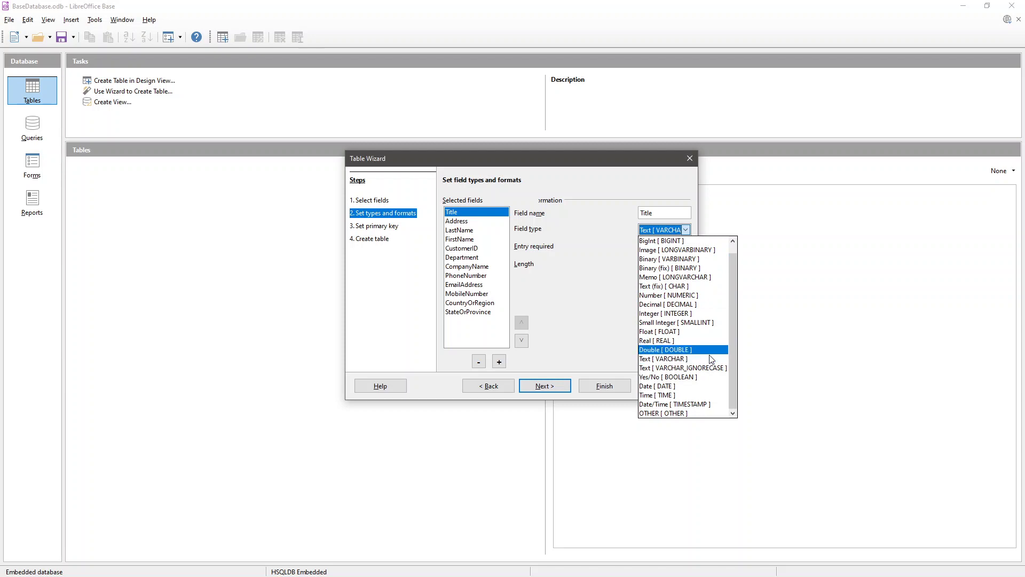
{"action": "left_click", "coordinate": [562, 303]}
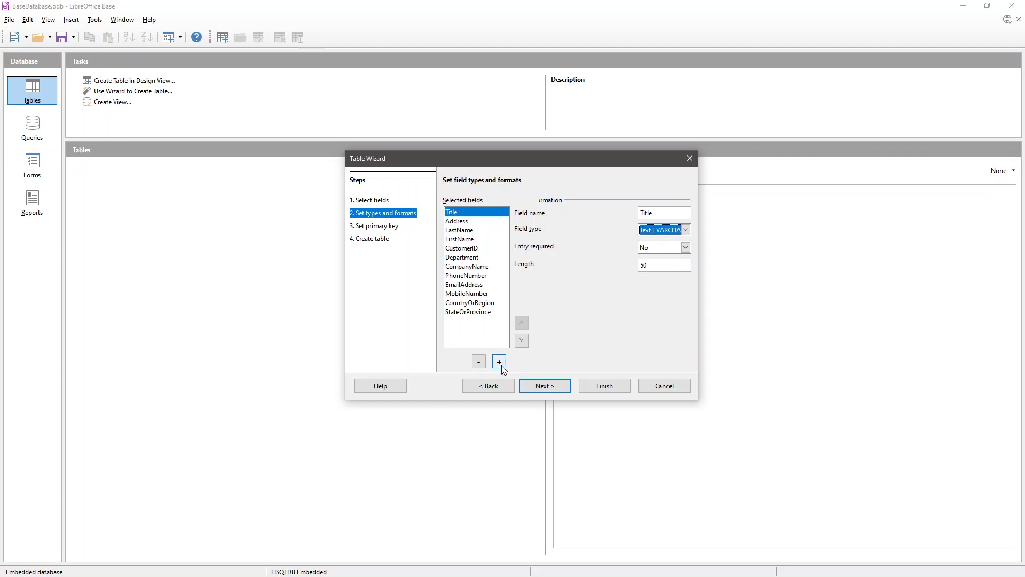
{"action": "left_click", "coordinate": [678, 249]}
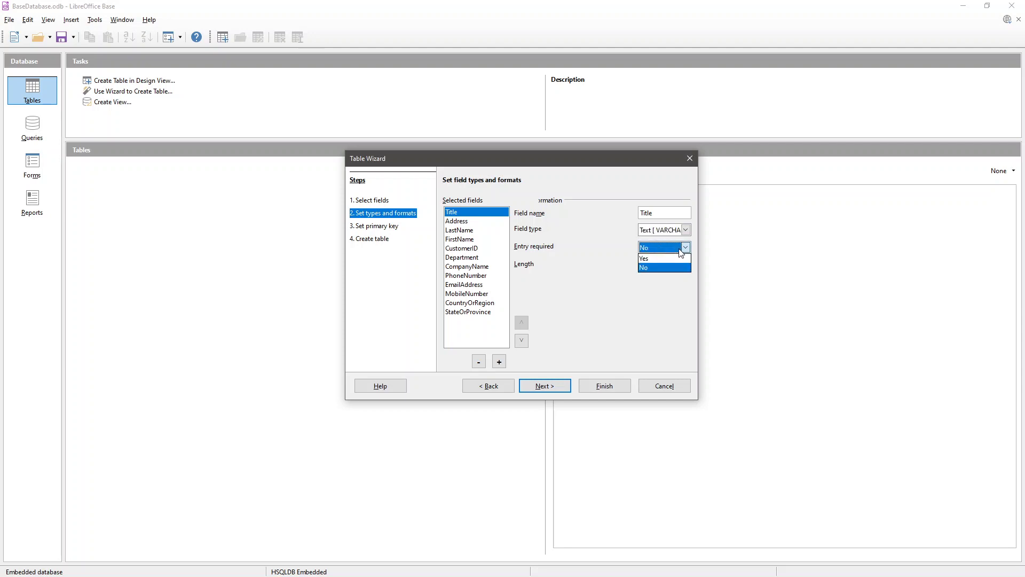
{"action": "left_click", "coordinate": [679, 249]}
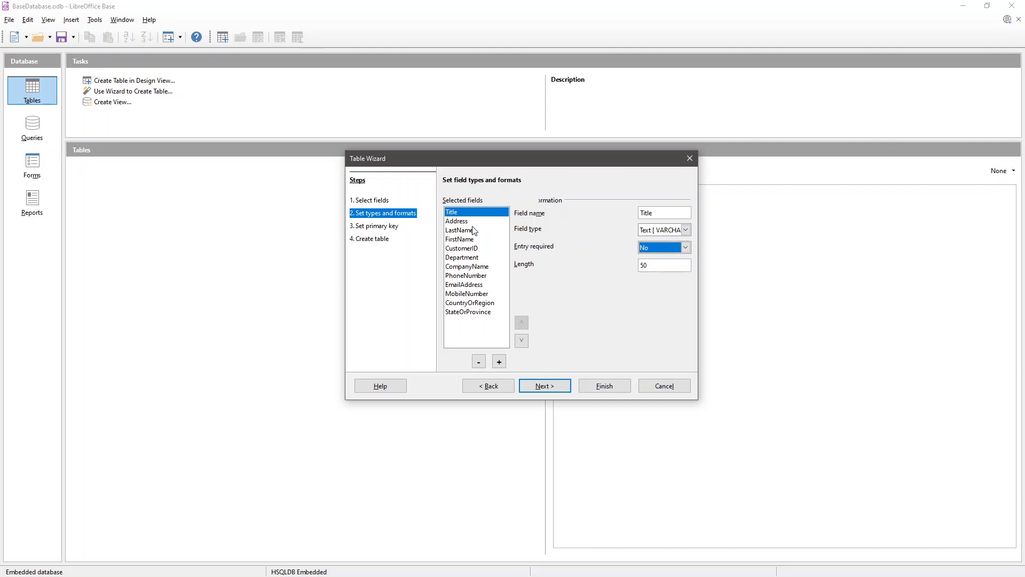
- Set the Title field's length to 10
{"action": "key", "text": "Tab"}
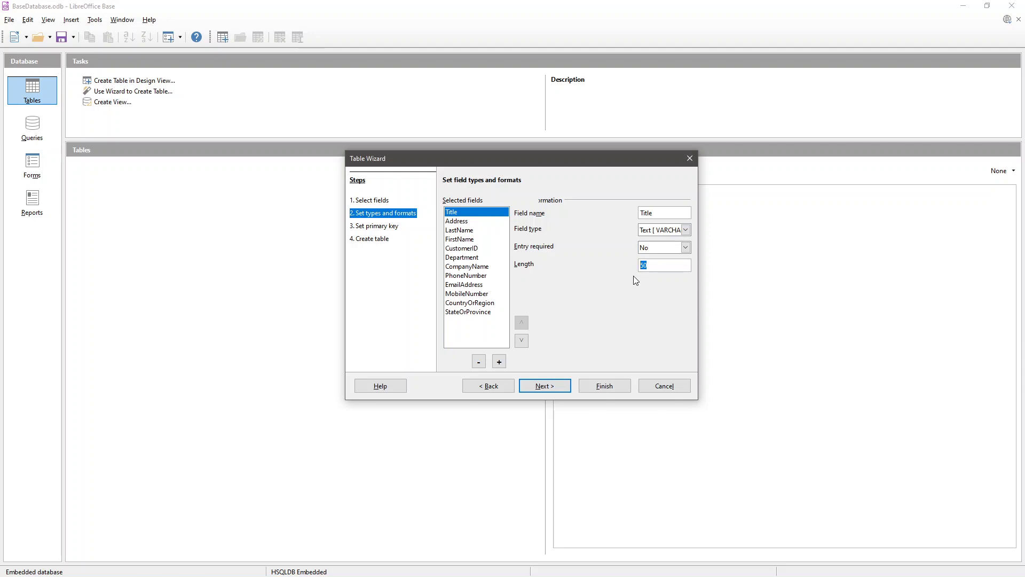
{"action": "type", "text": "10"}
{"action": "left_click", "coordinate": [652, 265]}
{"action": "left_click", "coordinate": [661, 267]}
{"action": "left_click_drag", "start_coordinate": [656, 265], "coordinate": [604, 264]}
- Check Address (length 200), LastName, FirstName and CustomerID (Integer, length 10)
{"action": "left_click", "coordinate": [466, 224]}
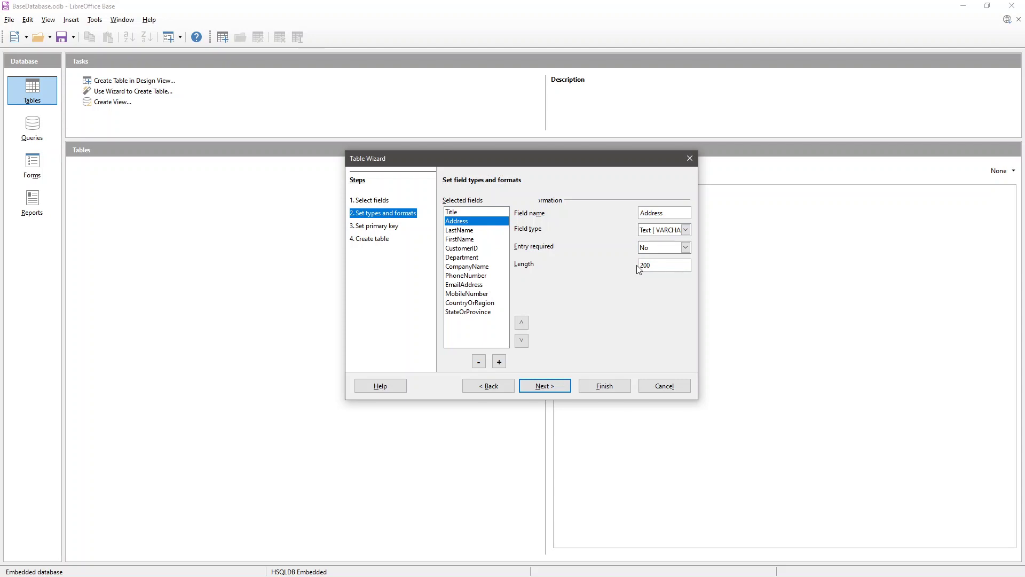
{"action": "double_click", "coordinate": [663, 268]}
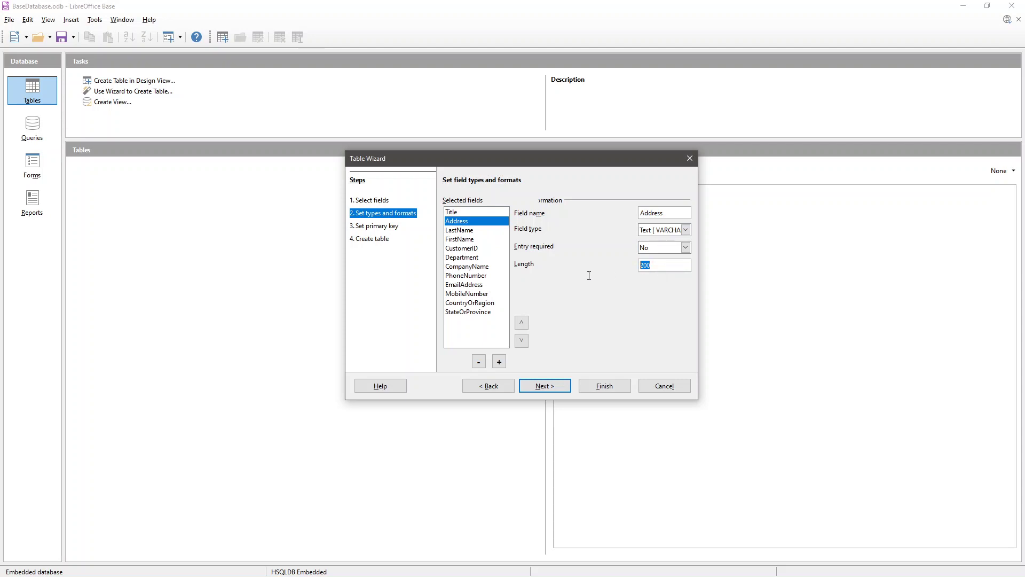
{"action": "left_click", "coordinate": [455, 231]}
{"action": "left_click", "coordinate": [460, 239]}
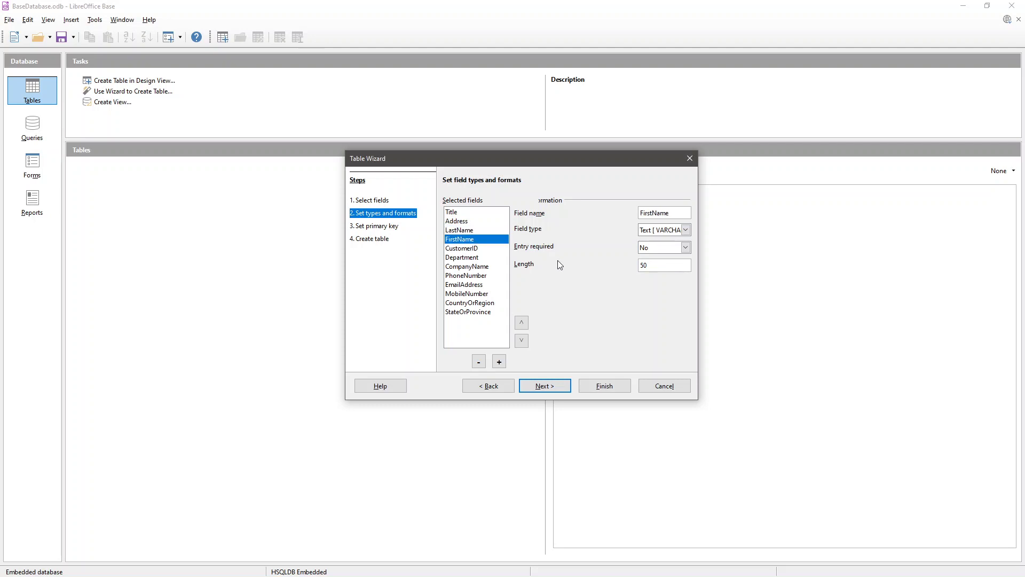
{"action": "left_click", "coordinate": [460, 249]}
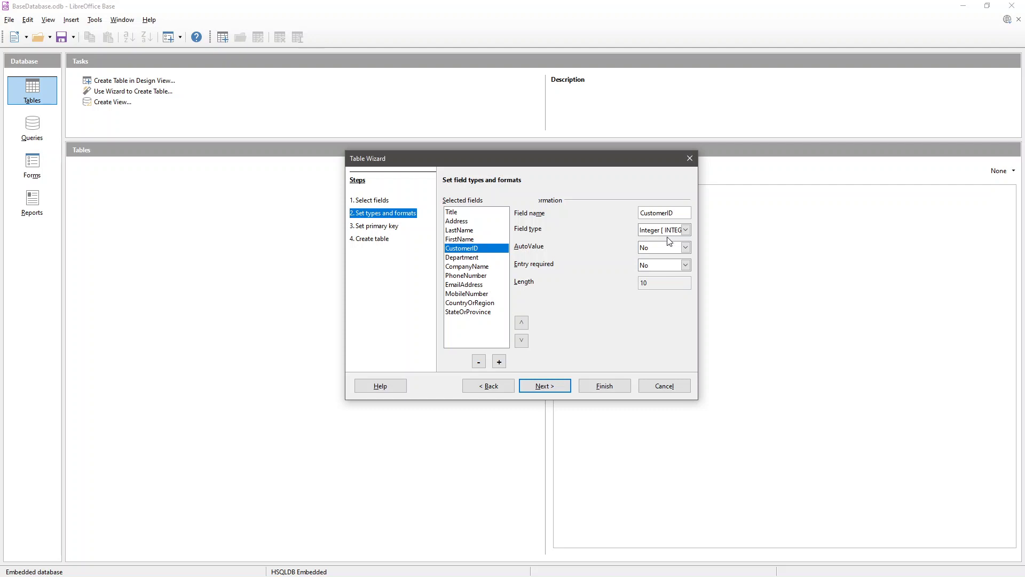
- Review Department through StateOrProvince, including CountryOrRegion as Text length 50, then continue
{"action": "left_click", "coordinate": [470, 258]}
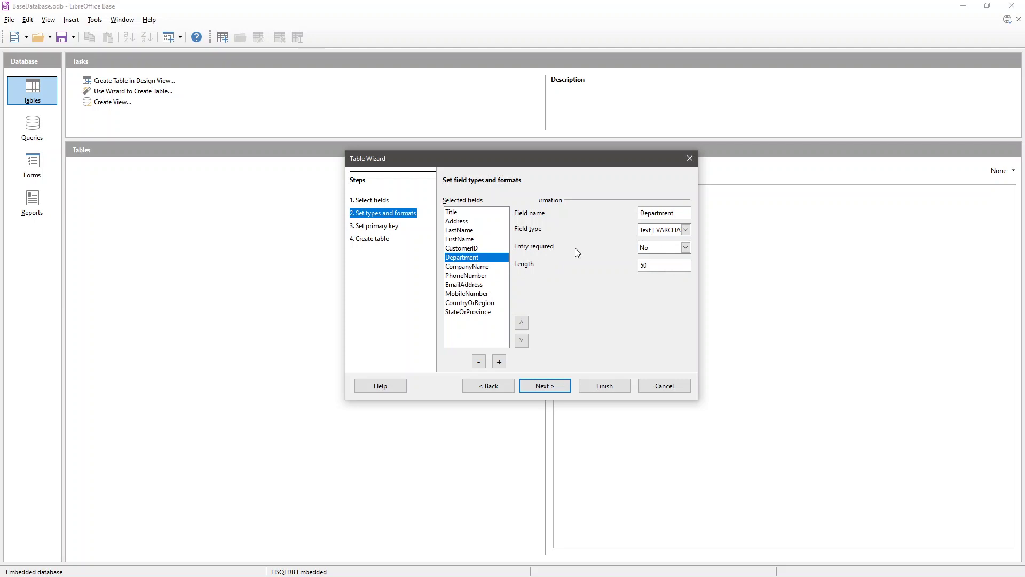
{"action": "left_click", "coordinate": [460, 268]}
{"action": "left_click", "coordinate": [452, 276]}
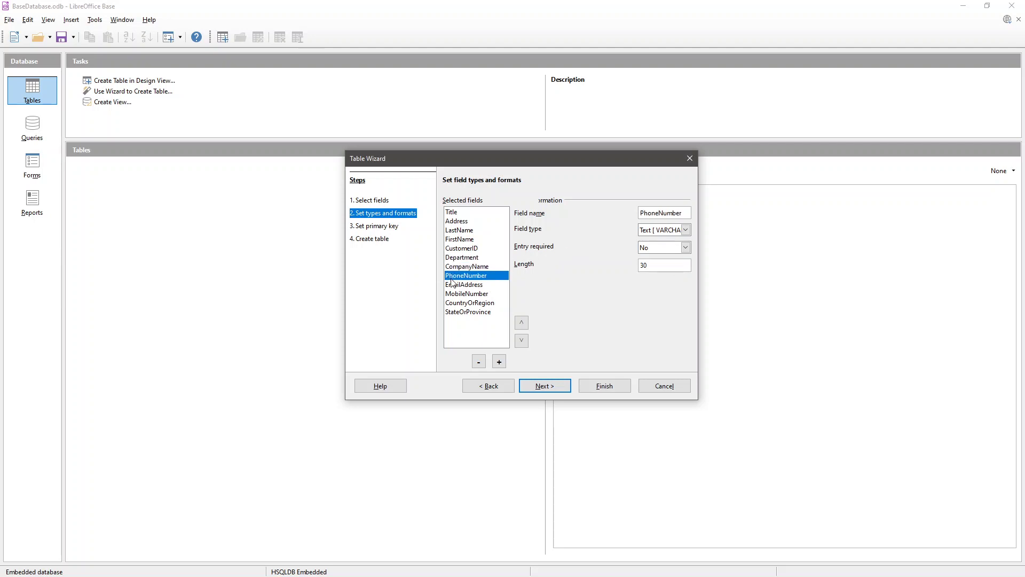
{"action": "left_click", "coordinate": [454, 286]}
{"action": "left_click", "coordinate": [457, 294]}
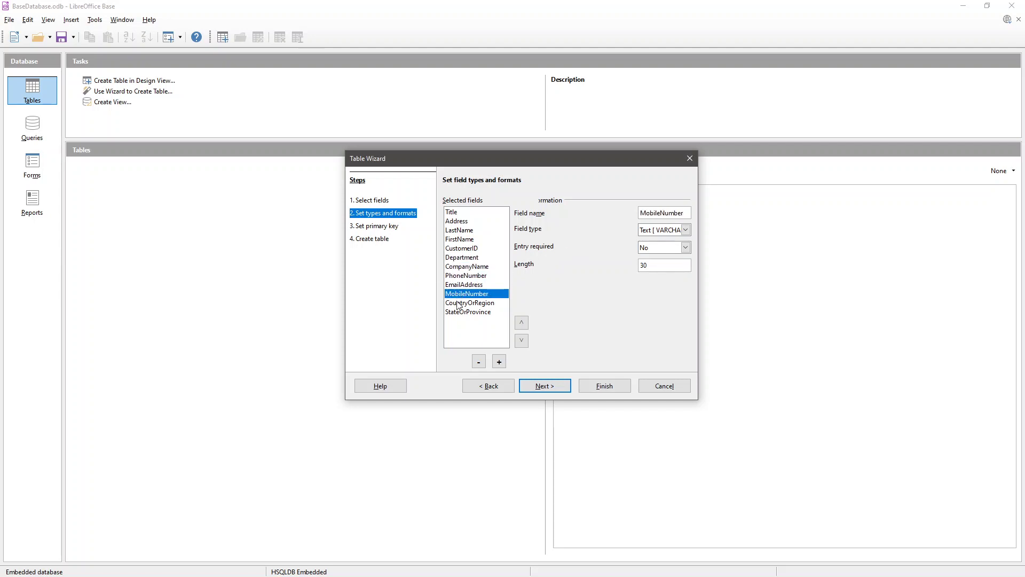
{"action": "left_click", "coordinate": [459, 303]}
{"action": "left_click", "coordinate": [462, 312]}
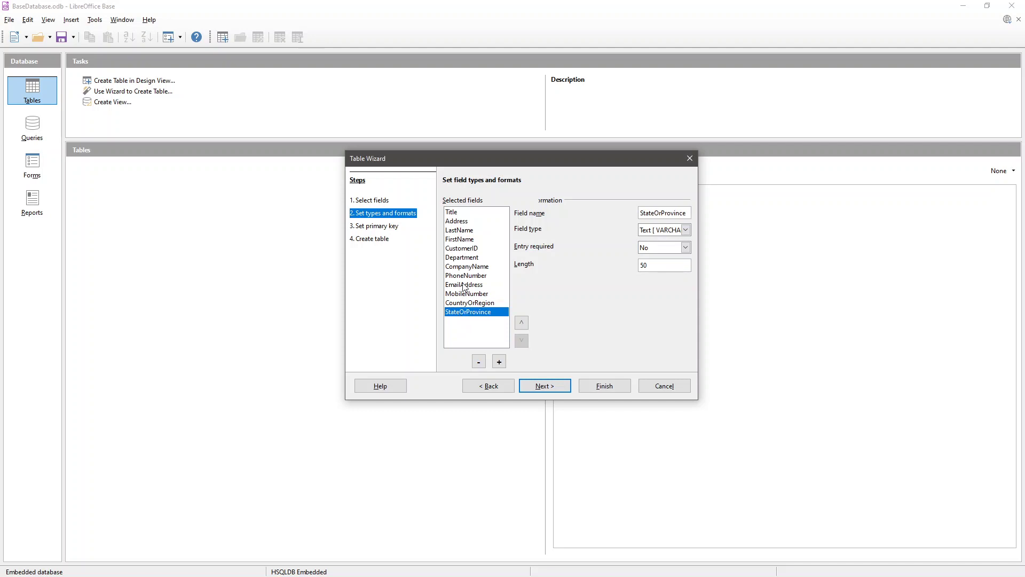
{"action": "left_click", "coordinate": [468, 303]}
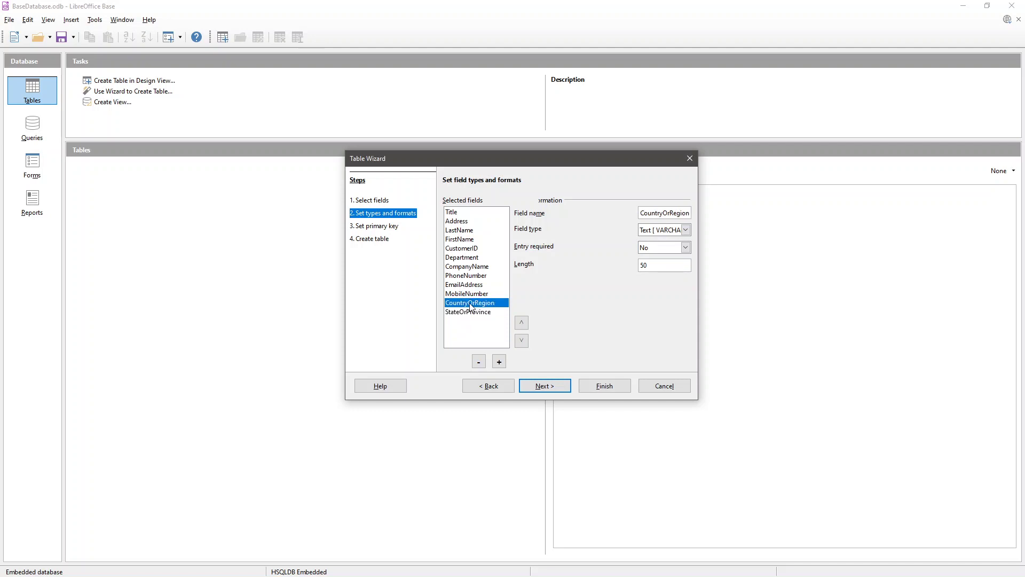
{"action": "left_click", "coordinate": [537, 386]}
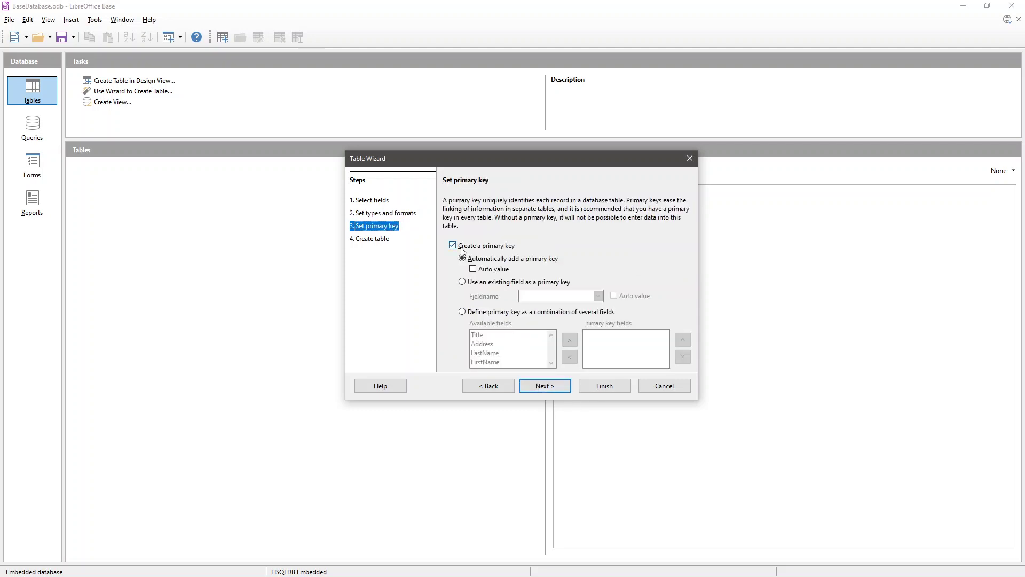
- Use the existing CustomerID field as an auto-value primary key for the Customers table
{"action": "left_click", "coordinate": [482, 283]}
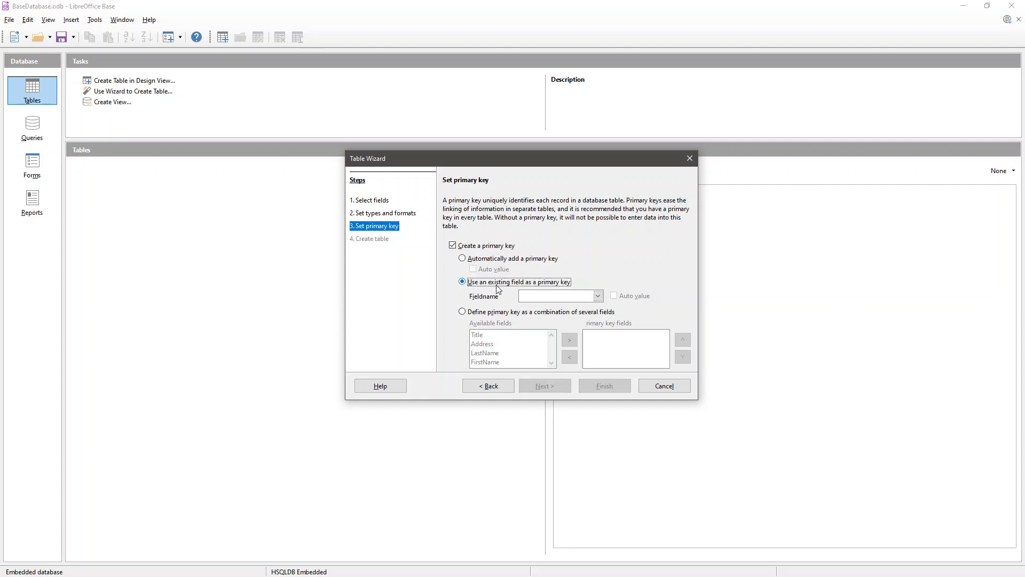
{"action": "left_click", "coordinate": [530, 296]}
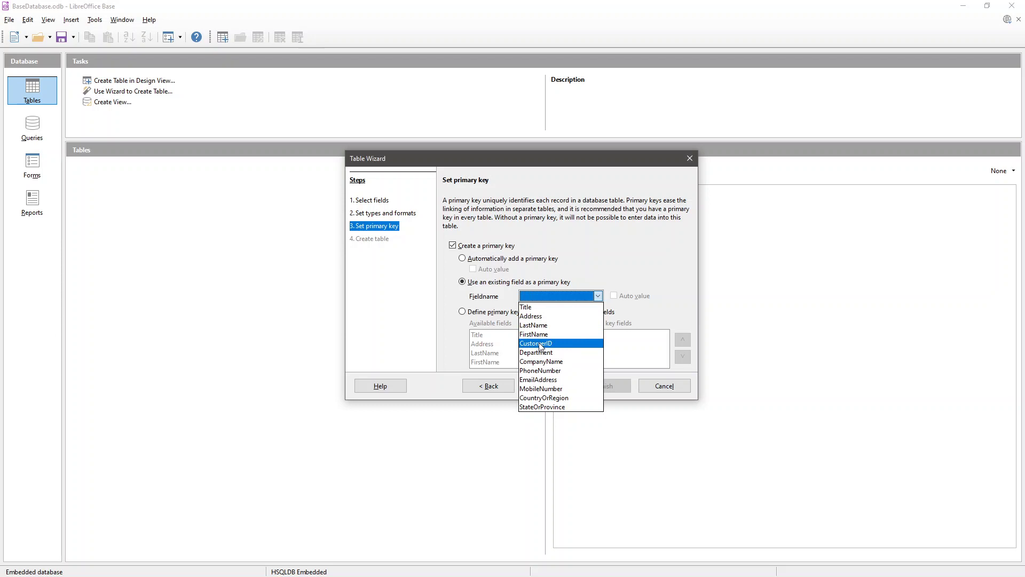
{"action": "left_click", "coordinate": [540, 345]}
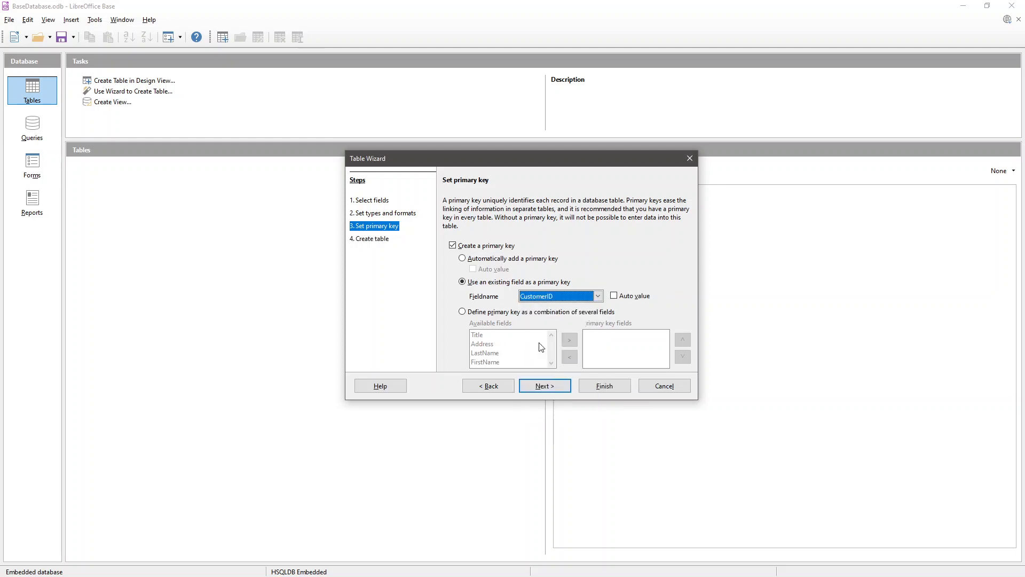
{"action": "left_click", "coordinate": [636, 297]}
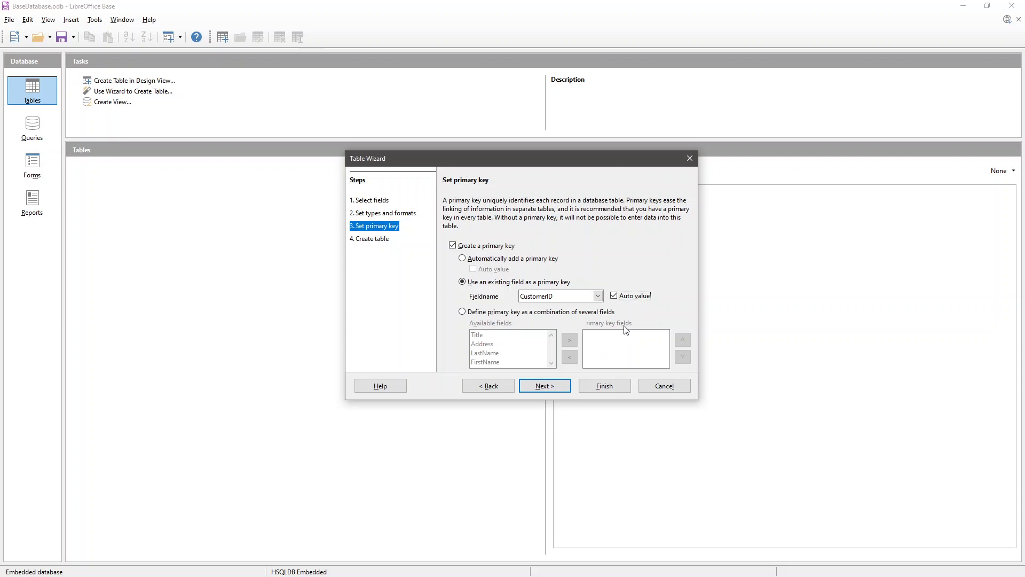
{"action": "left_click", "coordinate": [537, 383]}
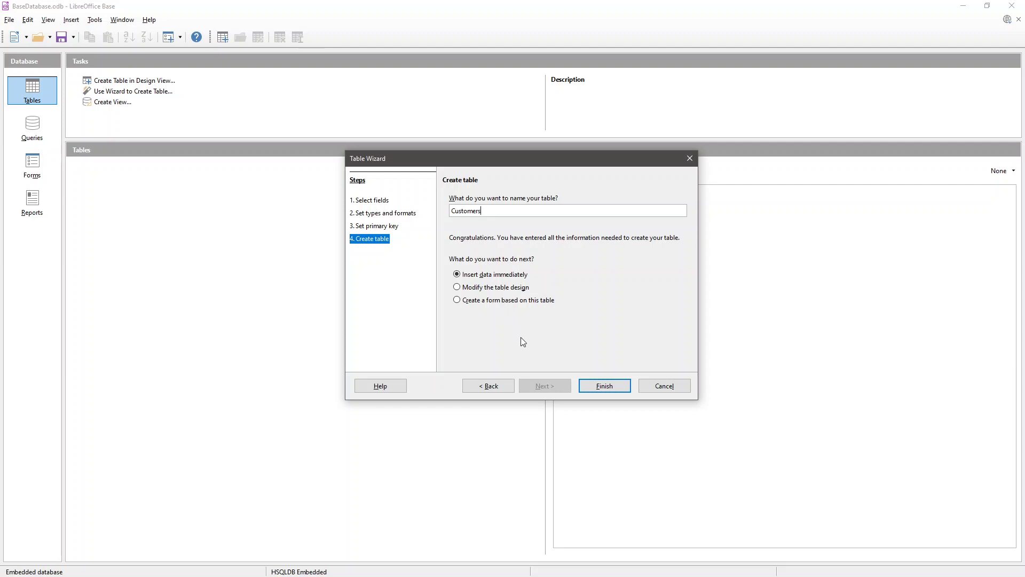
- Create the Customers table with 'Insert data immediately' so it opens for data entry
{"action": "left_click", "coordinate": [597, 394]}
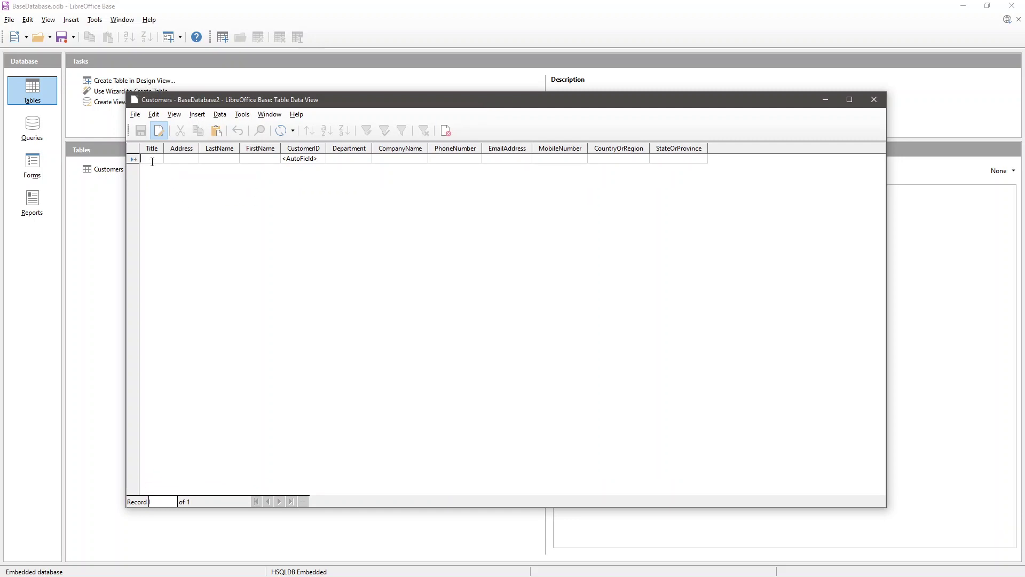
- Enter Mr., Address 1, placeholder last and first names, Sales and ABC in the first row
{"action": "type", "text": "Mr."}
{"action": "key", "text": "Tab"}
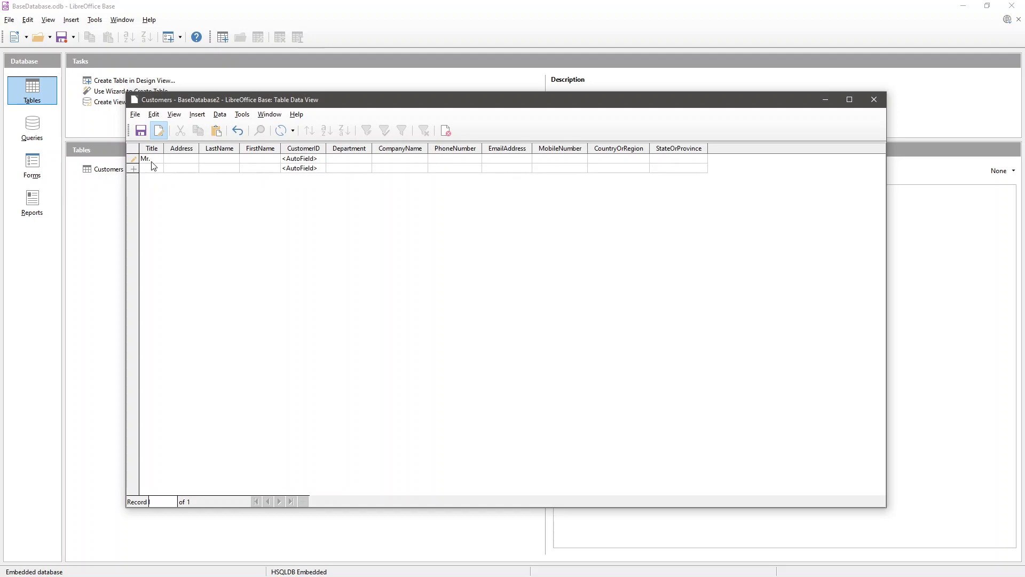
{"action": "type", "text": "Address 1"}
{"action": "key", "text": "Tab"}
{"action": "type", "text": "Last Name 1"}
{"action": "key", "text": "Tab"}
{"action": "type", "text": "First Name 1"}
{"action": "type", "text": "Sales"}
{"action": "type", "text": "A"}
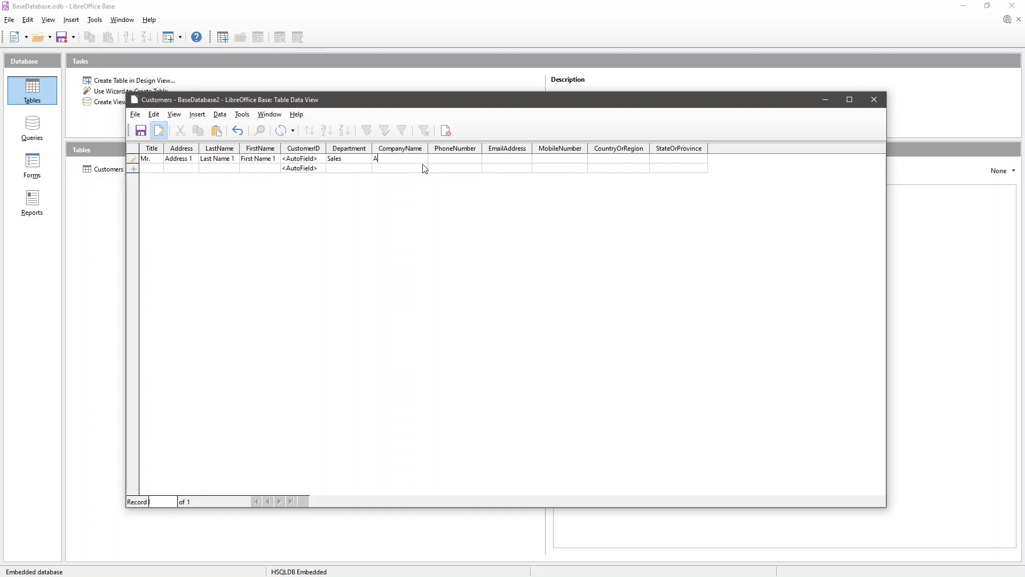
{"action": "type", "text": "BC"}
{"action": "key", "text": "shift+Tab"}
{"action": "key", "text": "Tab"}
- Fill in a phone number, e-mail address, mobile number, Sri Lanka and Western, saving the record
{"action": "key", "text": "Tab"}
{"action": "type", "text": "123456789"}
{"action": "key", "text": "Tab"}
{"action": "type", "text": "email"}
{"action": "key", "text": "BackSpace"}
{"action": "key", "text": "BackSpace"}
{"action": "key", "text": "BackSpace"}
{"action": "key", "text": "BackSpace"}
{"action": "key", "text": "BackSpace"}
{"action": "key", "text": "Tab"}
{"action": "type", "text": "123456"}
{"action": "key", "text": "Tab"}
{"action": "type", "text": "Sri Lanka"}
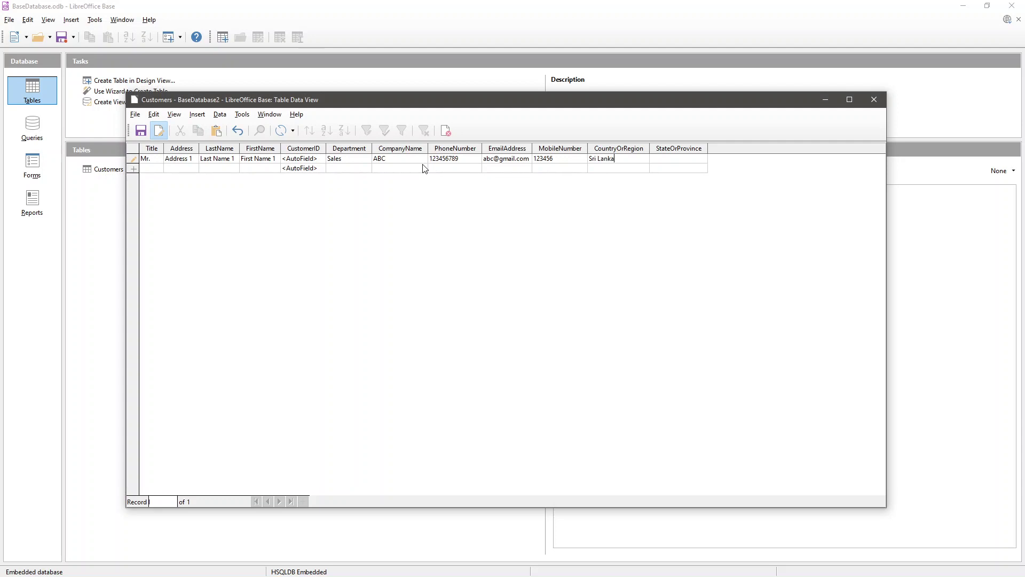
{"action": "key", "text": "Tab"}
{"action": "type", "text": "Western"}
{"action": "key", "text": "Tab"}
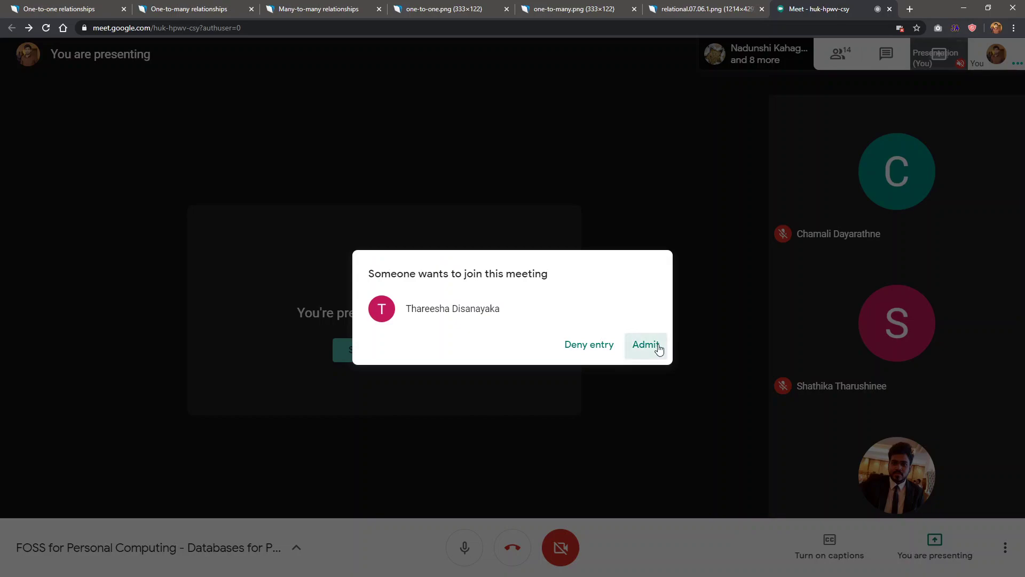
- Admit the waiting participant into the Google Meet call and return to the database window
{"action": "left_click", "coordinate": [657, 348]}
{"action": "key", "text": "super+Down"}
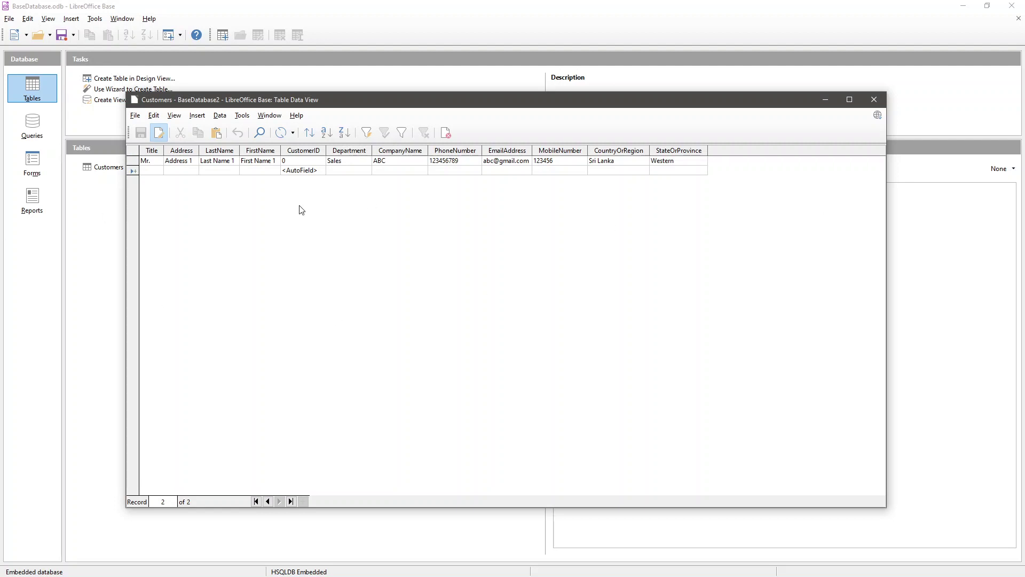
- Close the Customers data window and paste a duplicate of the Customers table as Customers2
{"action": "left_click", "coordinate": [874, 100]}
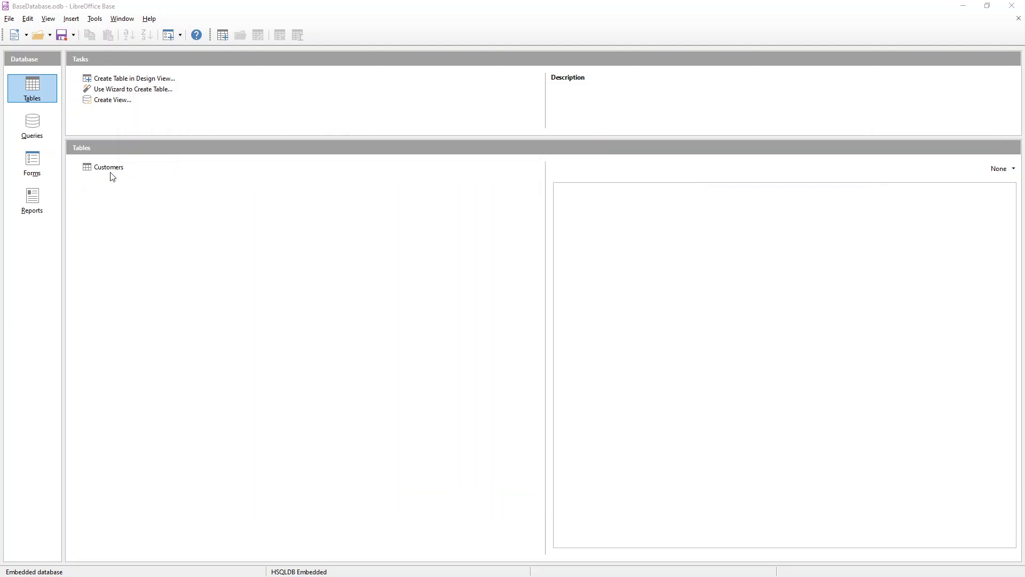
{"action": "left_click", "coordinate": [114, 177]}
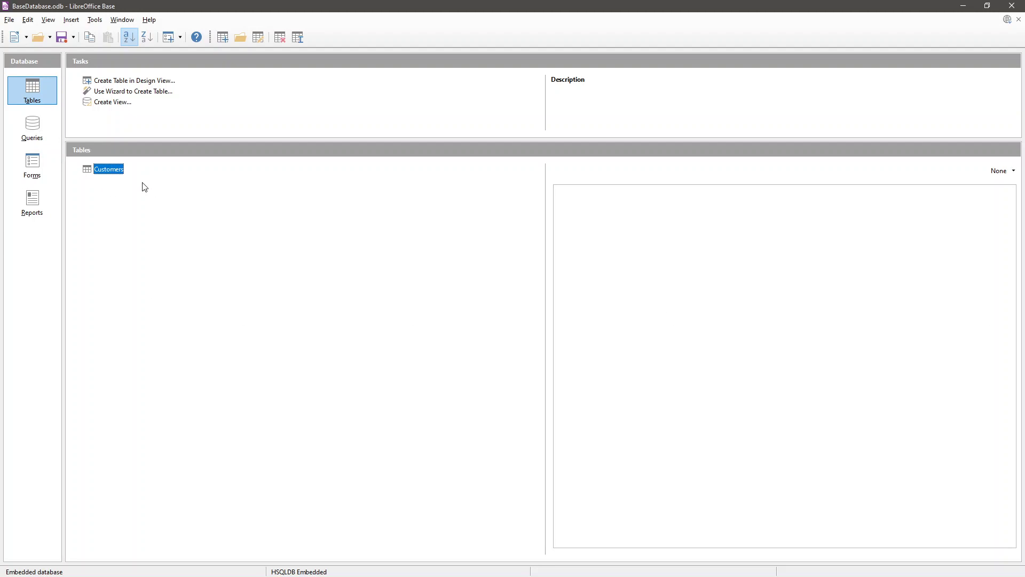
{"action": "right_click", "coordinate": [95, 168]}
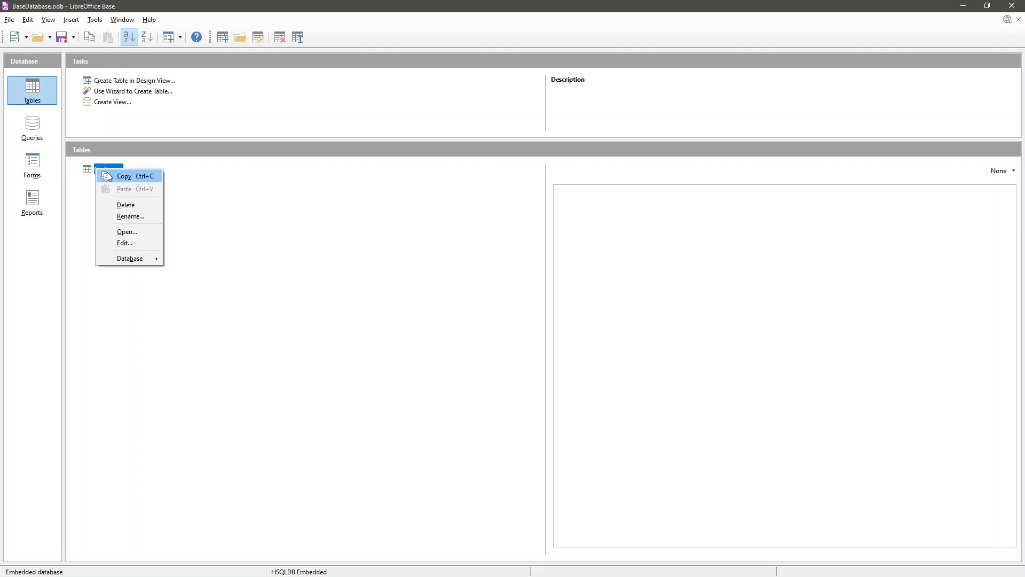
{"action": "left_click", "coordinate": [113, 175]}
{"action": "right_click", "coordinate": [276, 272]}
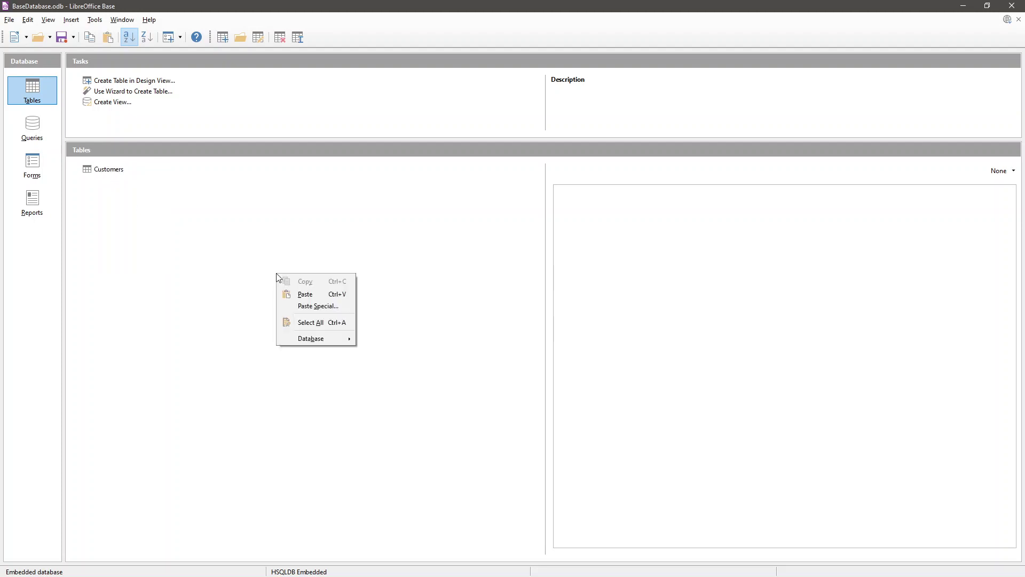
{"action": "left_click", "coordinate": [304, 294]}
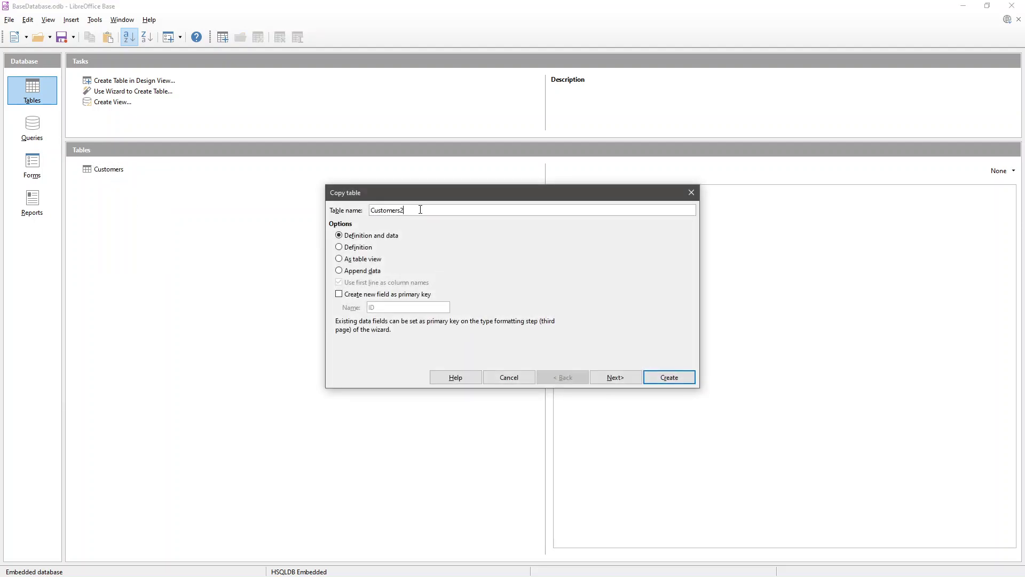
{"action": "key", "text": "BackSpace"}
{"action": "left_click", "coordinate": [666, 382]}
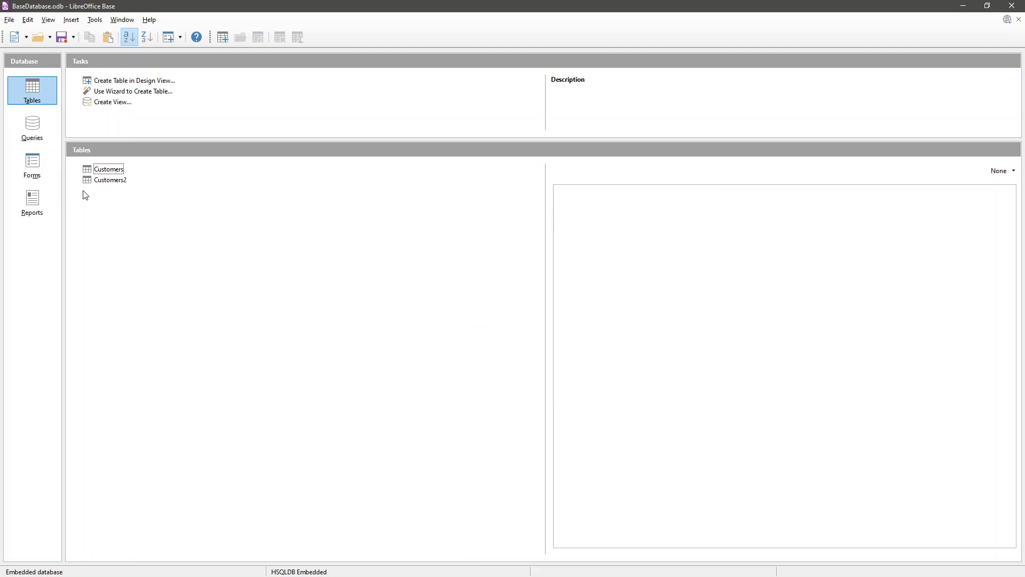
- Delete the Customers2 copy, confirming with Yes
{"action": "left_click", "coordinate": [98, 182]}
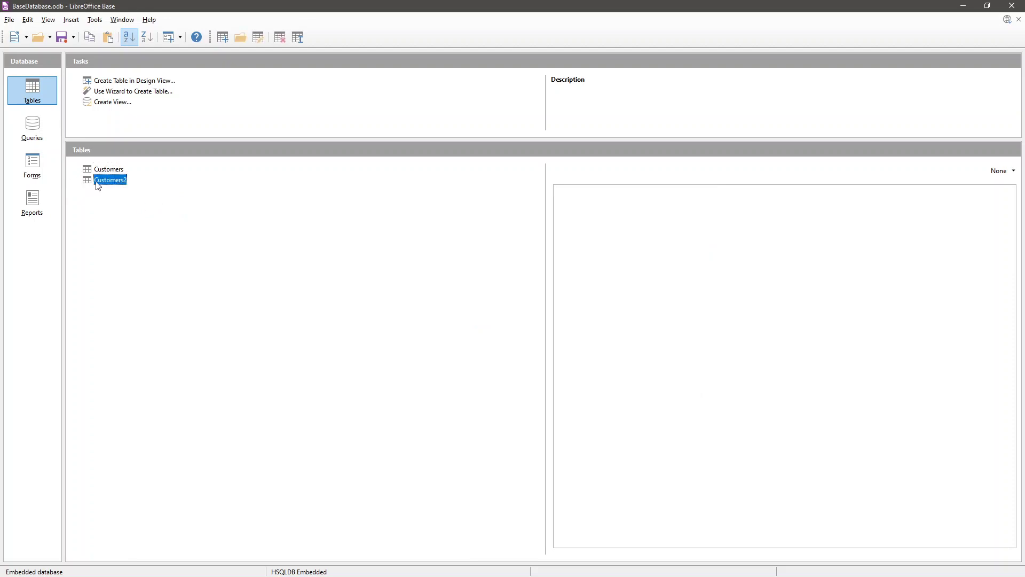
{"action": "right_click", "coordinate": [96, 182]}
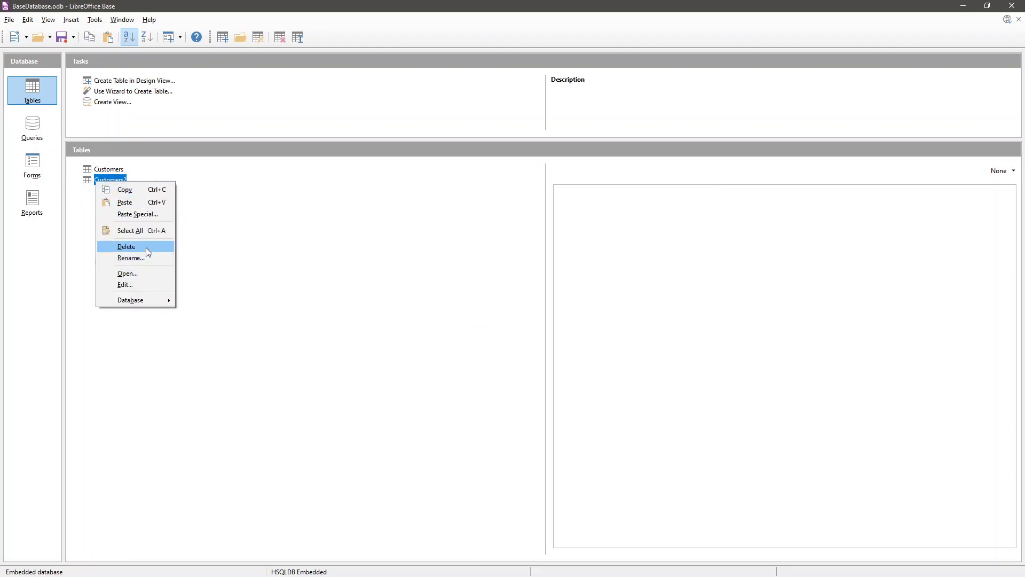
{"action": "left_click", "coordinate": [144, 247]}
{"action": "left_click", "coordinate": [526, 325]}
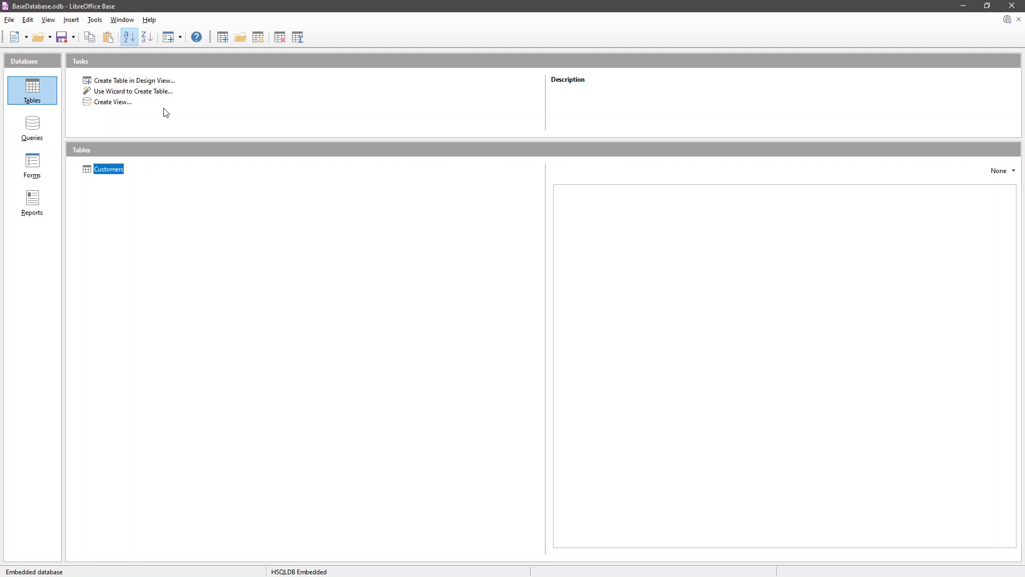
- Start a new table design with an EmployeeID field of type Integer
{"action": "left_click", "coordinate": [145, 83]}
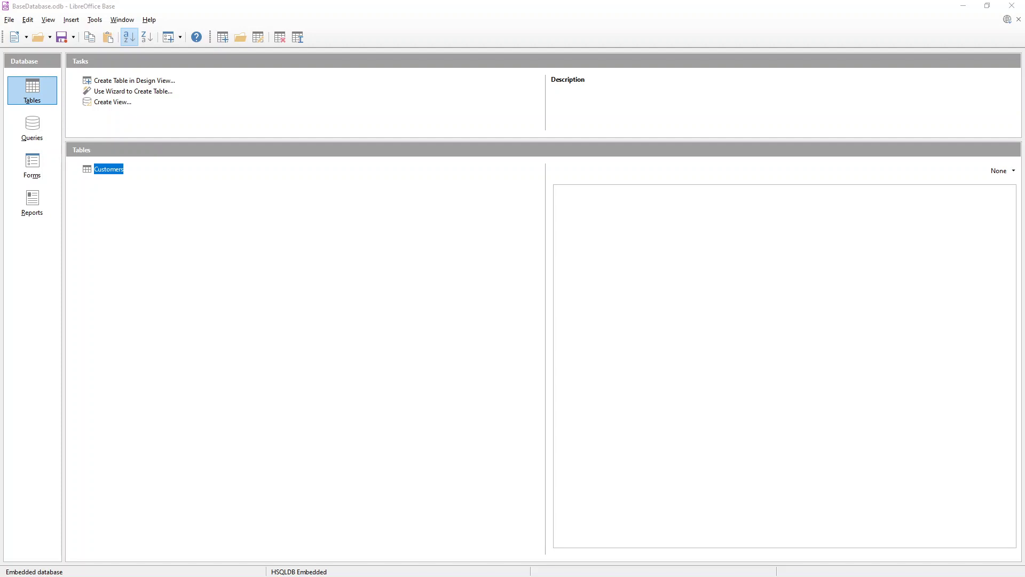
{"action": "left_click_drag", "start_coordinate": [523, 159], "coordinate": [381, 119]}
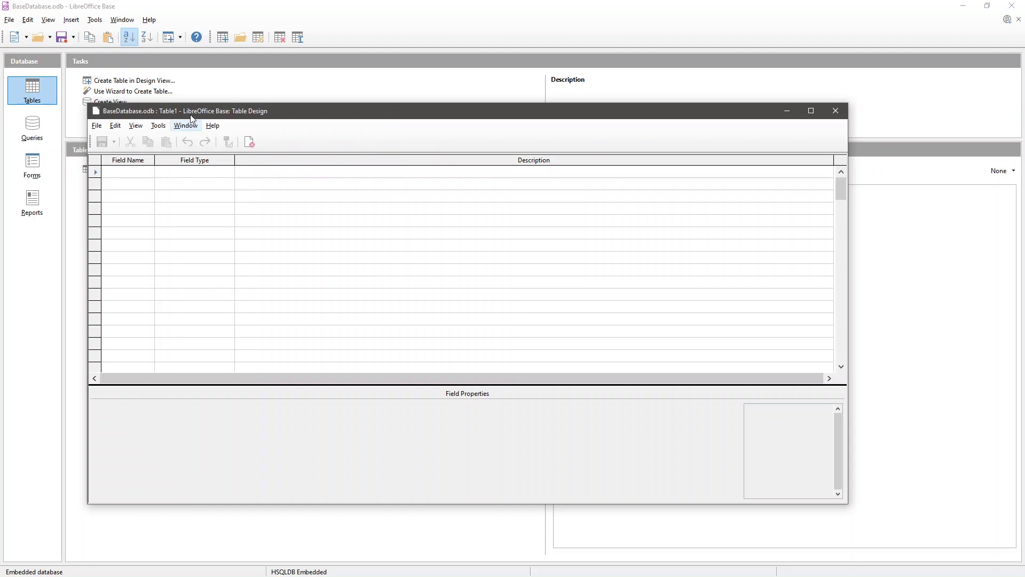
{"action": "left_click_drag", "start_coordinate": [336, 113], "coordinate": [441, 124]}
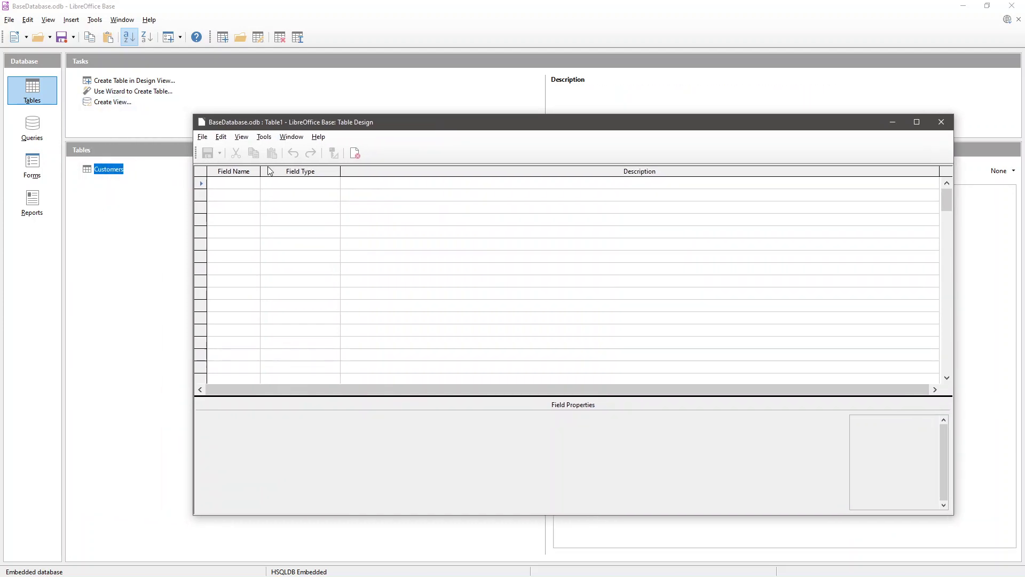
{"action": "left_click", "coordinate": [242, 184]}
{"action": "type", "text": "E"}
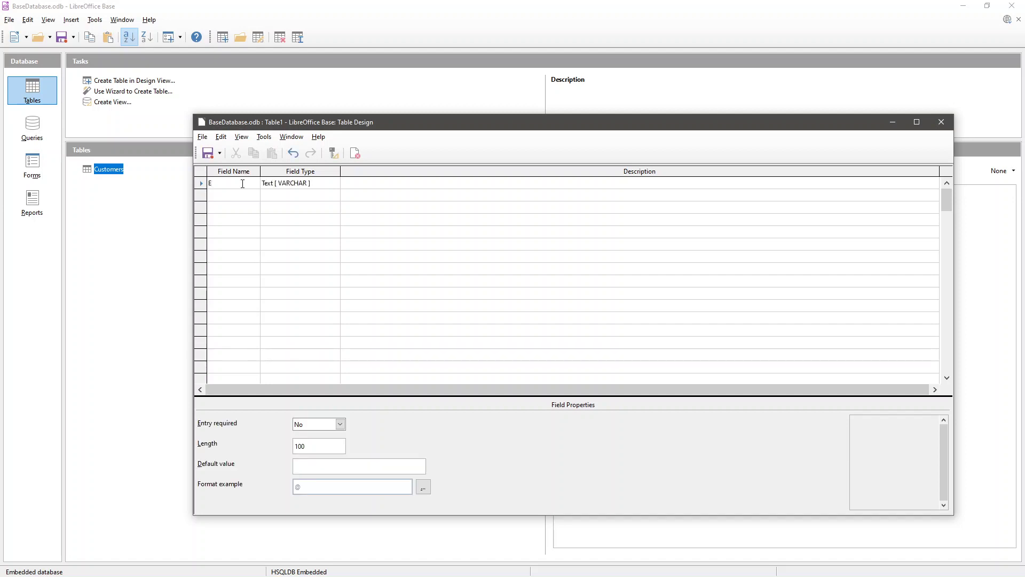
{"action": "type", "text": "mployee"}
{"action": "key", "text": "BackSpace"}
{"action": "key", "text": "BackSpace"}
{"action": "key", "text": "BackSpace"}
{"action": "key", "text": "BackSpace"}
{"action": "key", "text": "BackSpace"}
{"action": "key", "text": "BackSpace"}
{"action": "key", "text": "BackSpace"}
{"action": "key", "text": "BackSpace"}
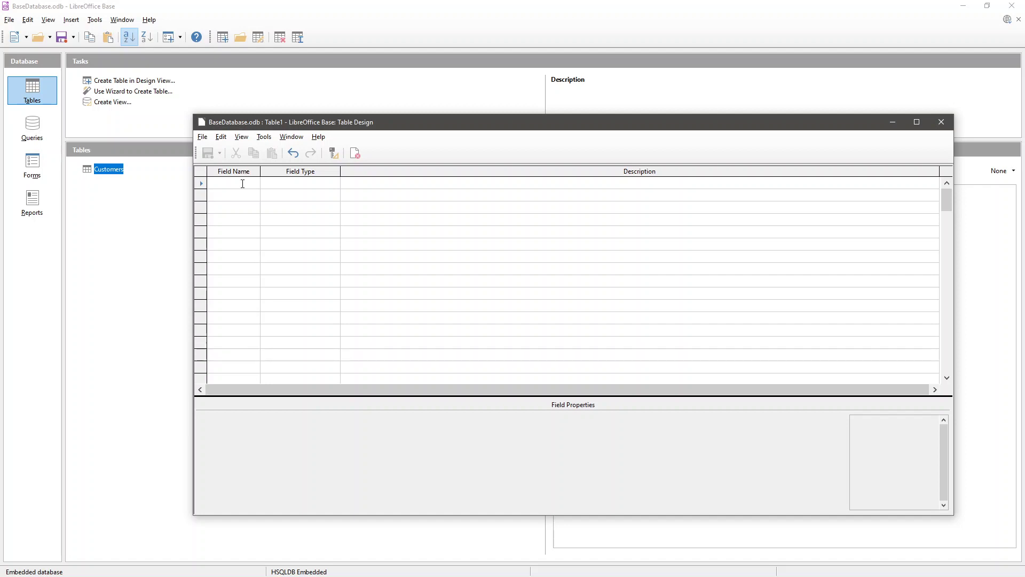
{"action": "type", "text": "Employee"}
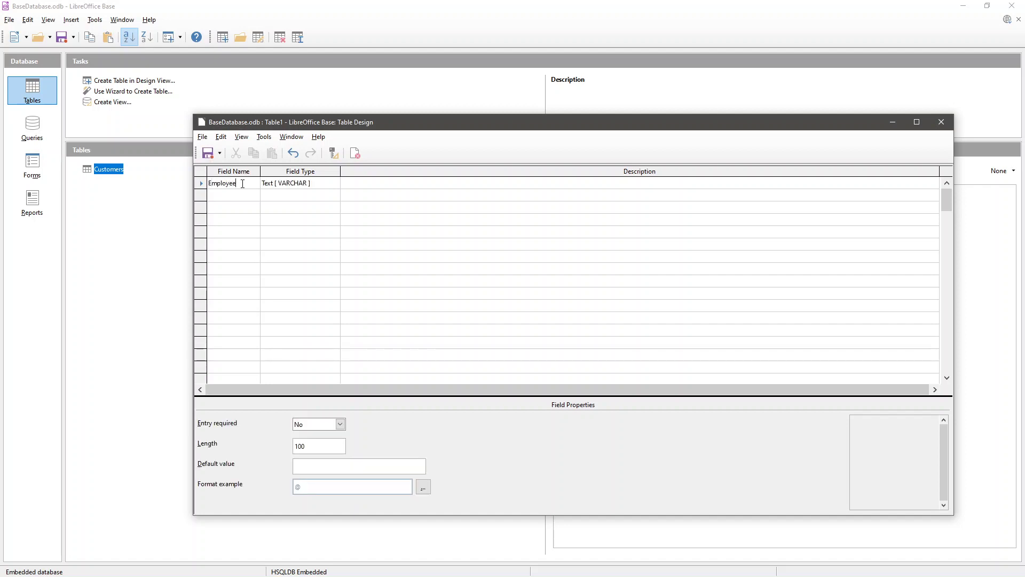
{"action": "type", "text": "ID"}
{"action": "key", "text": "Tab"}
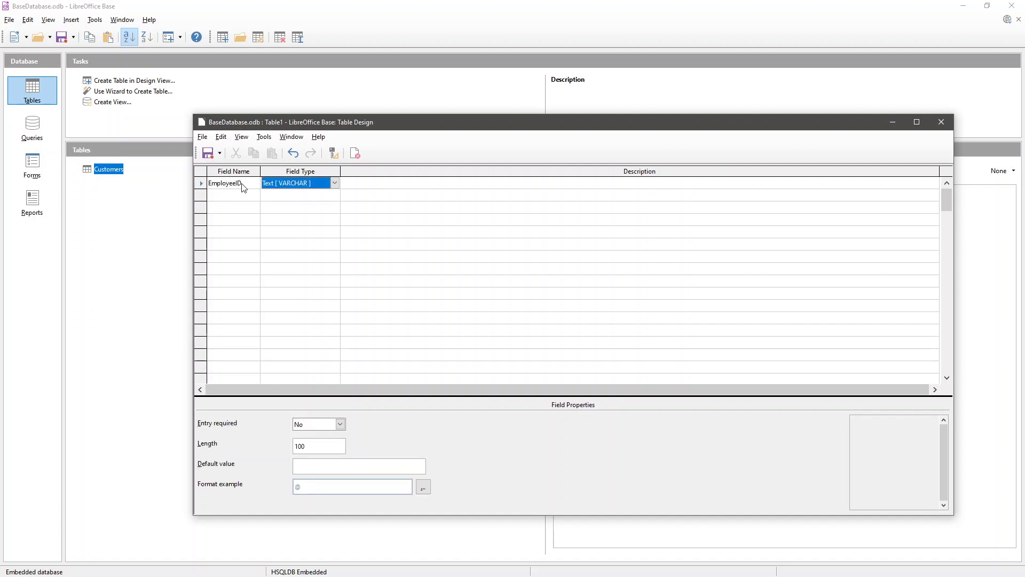
{"action": "left_click", "coordinate": [335, 184]}
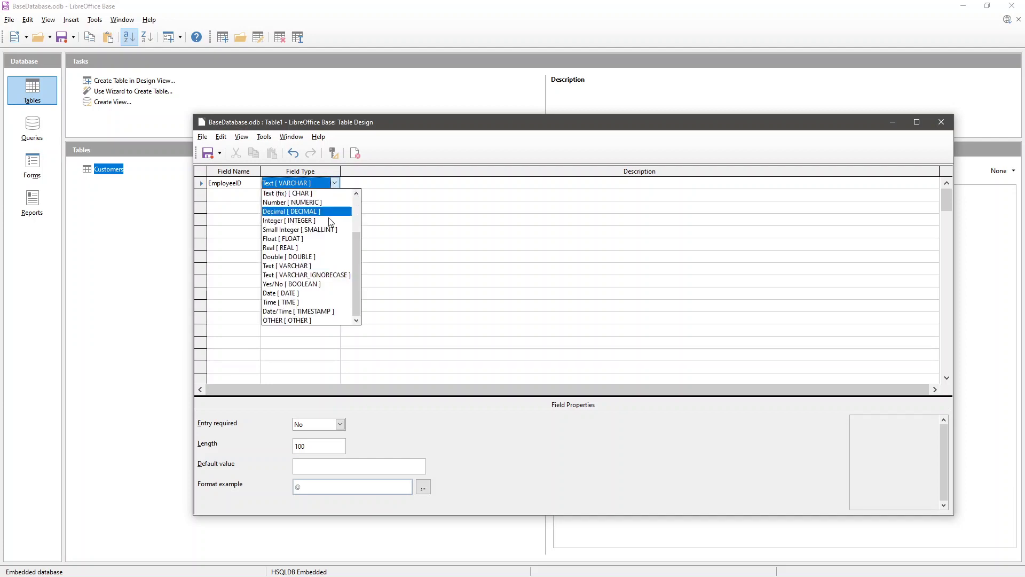
{"action": "left_click", "coordinate": [322, 221]}
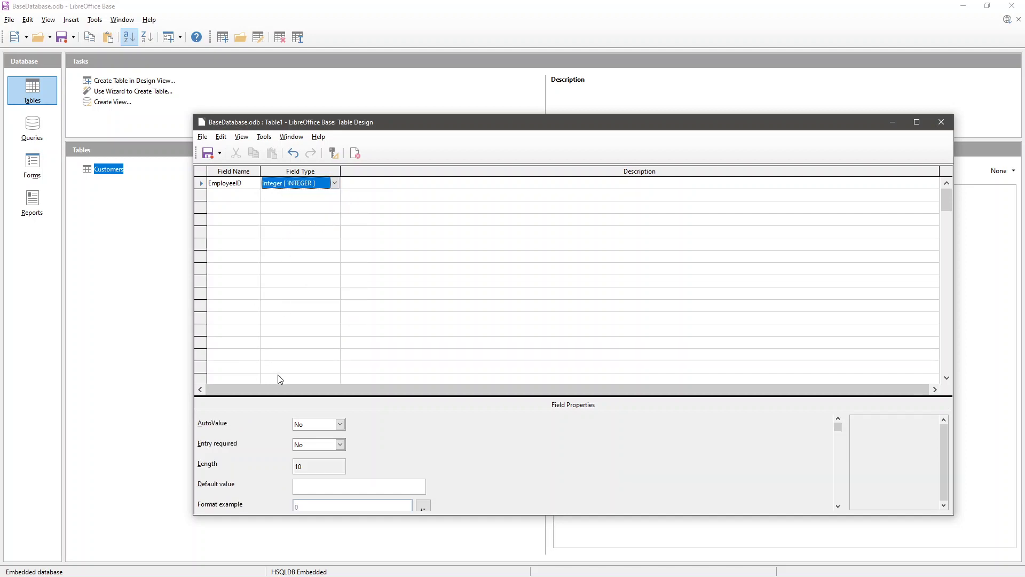
- Add text fields EmployeeName and Address, setting a length of 200
{"action": "left_click", "coordinate": [231, 200]}
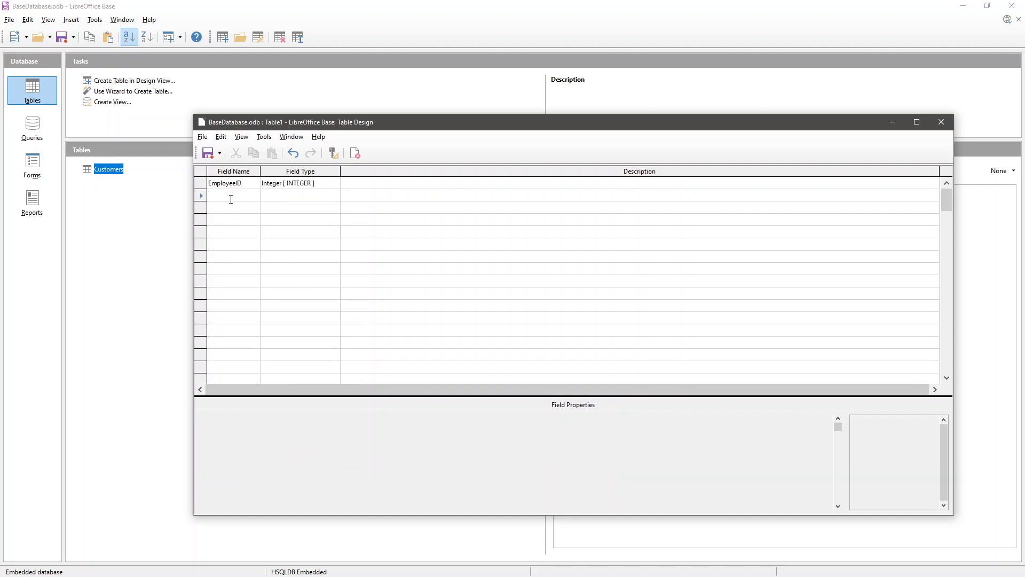
{"action": "type", "text": "Empl"}
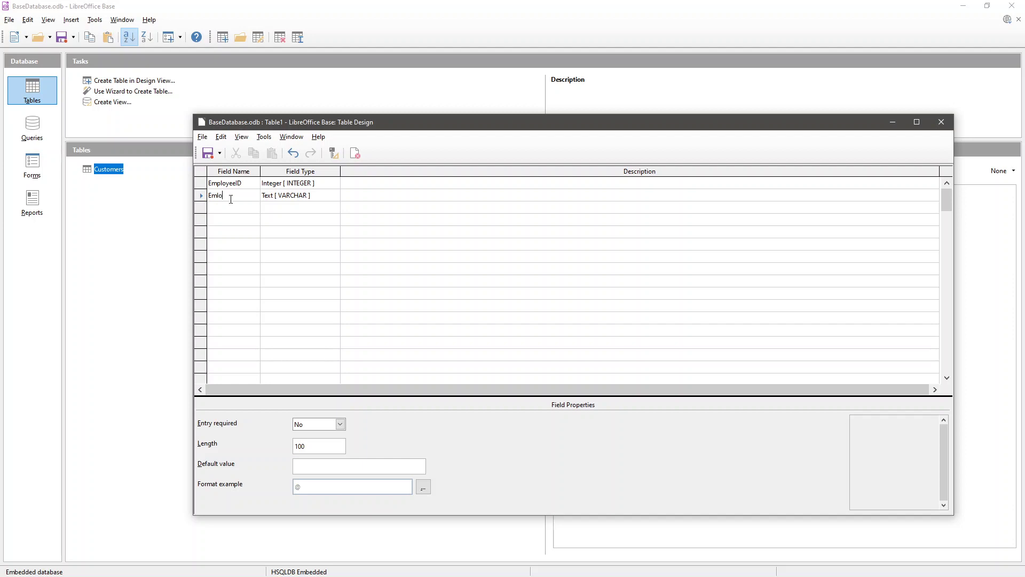
{"action": "type", "text": "oyeeName"}
{"action": "key", "text": "Tab"}
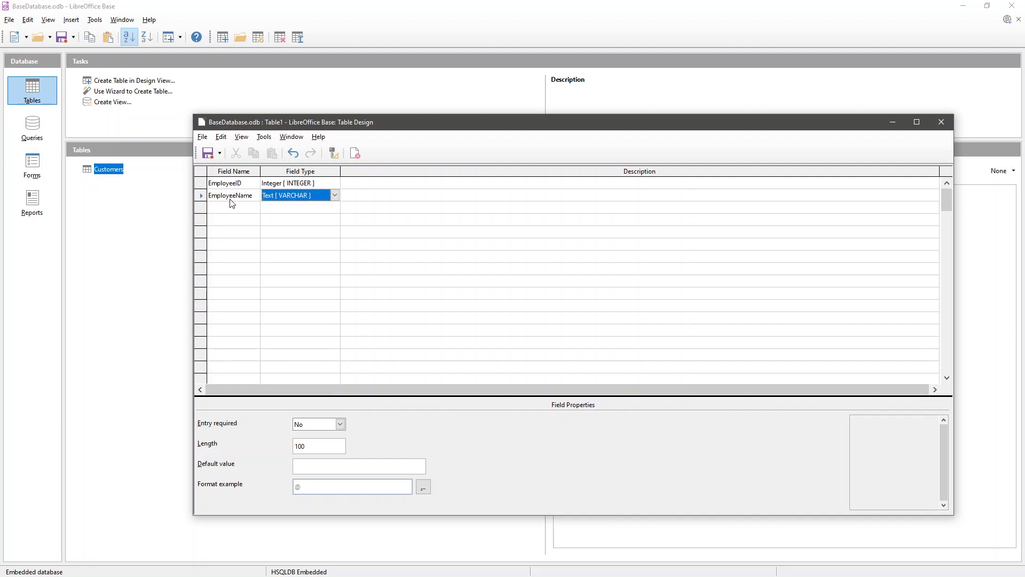
{"action": "left_click", "coordinate": [295, 447]}
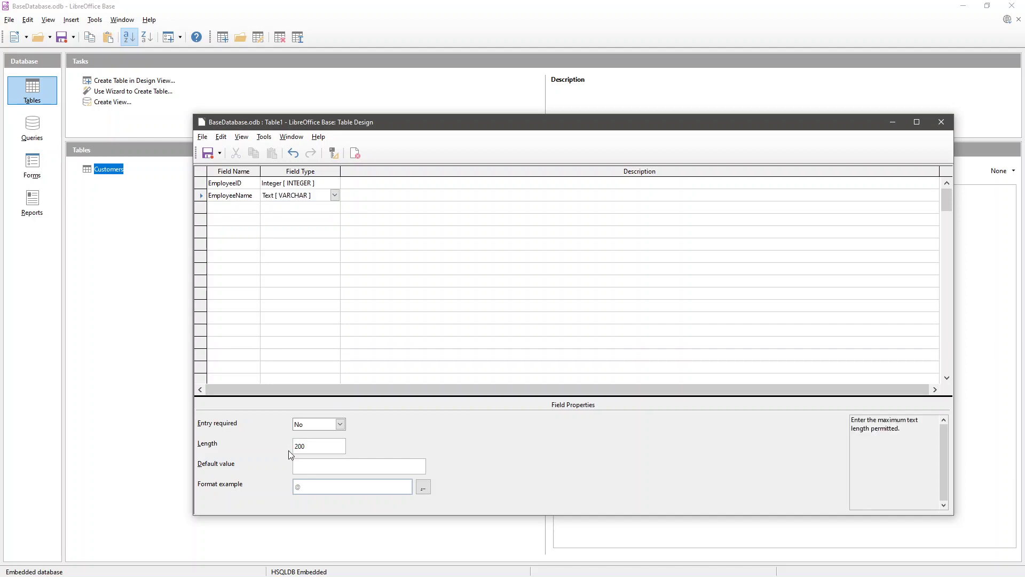
{"action": "left_click", "coordinate": [240, 210]}
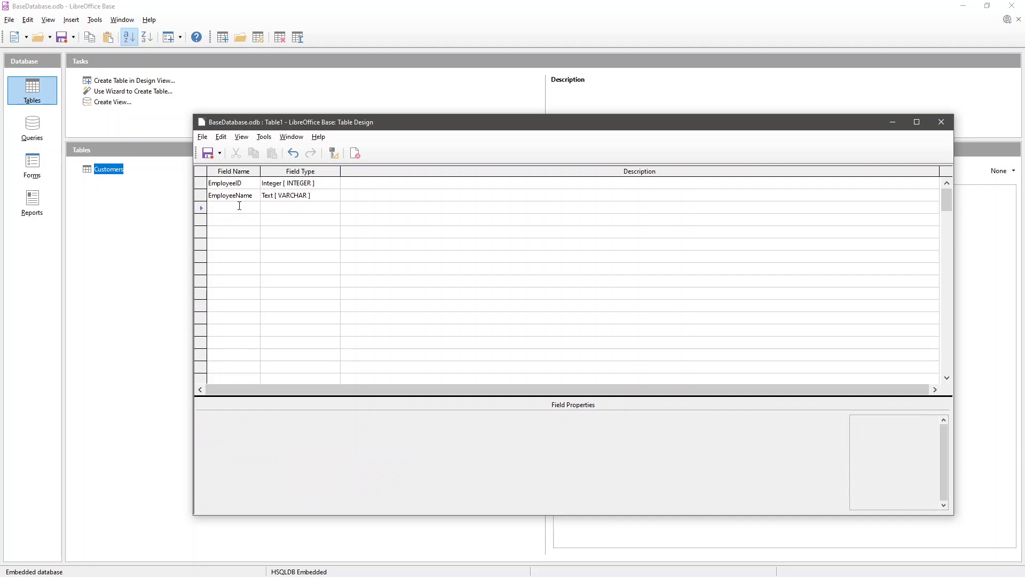
{"action": "type", "text": "Addres"}
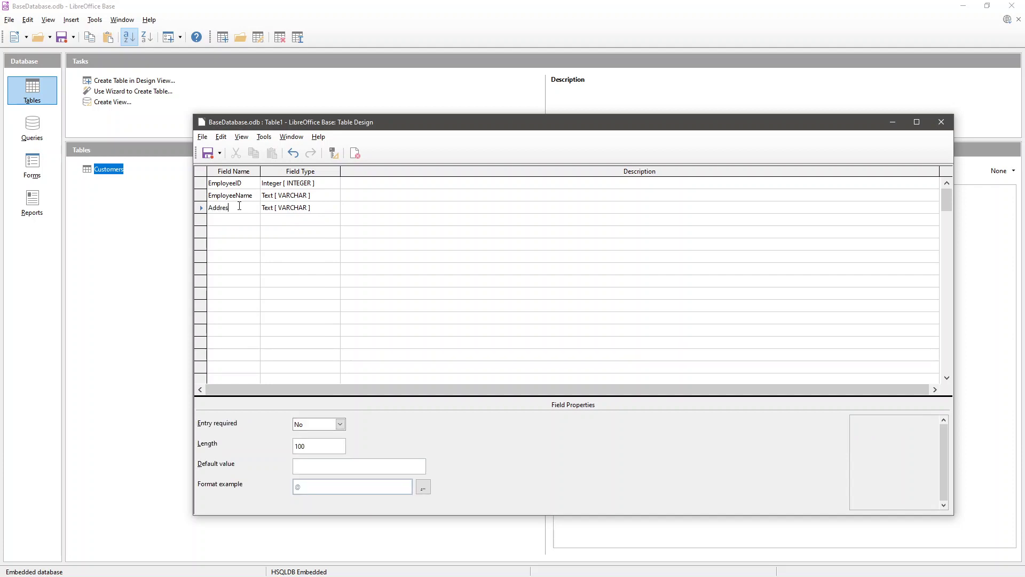
{"action": "type", "text": "s"}
{"action": "key", "text": "Tab"}
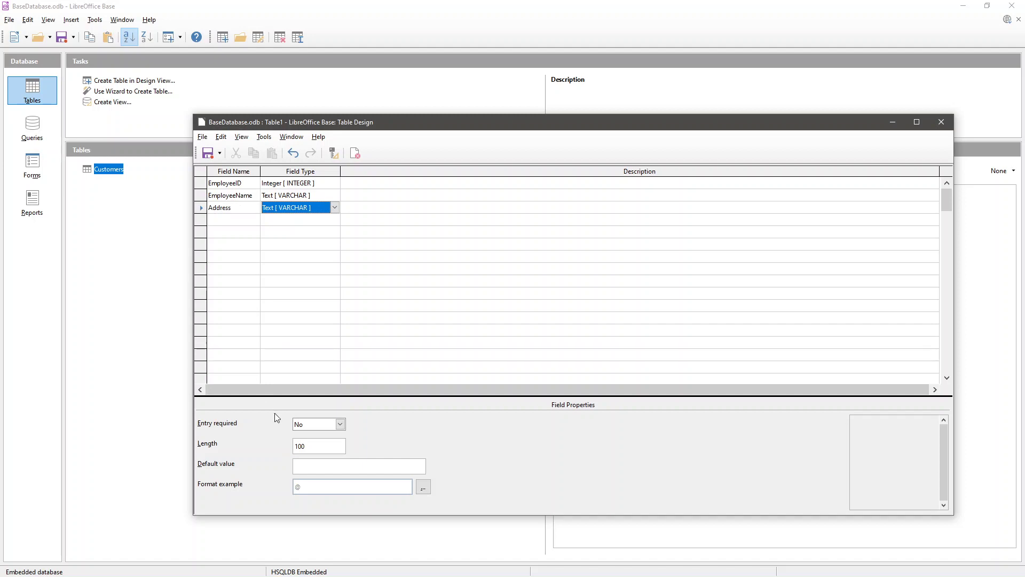
{"action": "key", "text": "F6"}
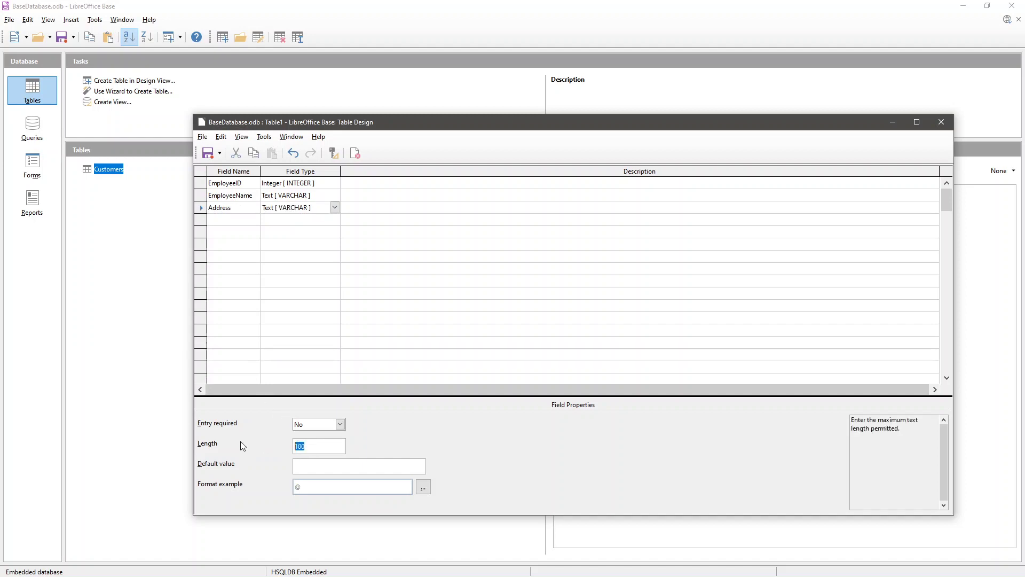
{"action": "type", "text": "200"}
- Add a PhoneNumber text field with length 10
{"action": "left_click", "coordinate": [225, 220]}
{"action": "type", "text": "Phone Num"}
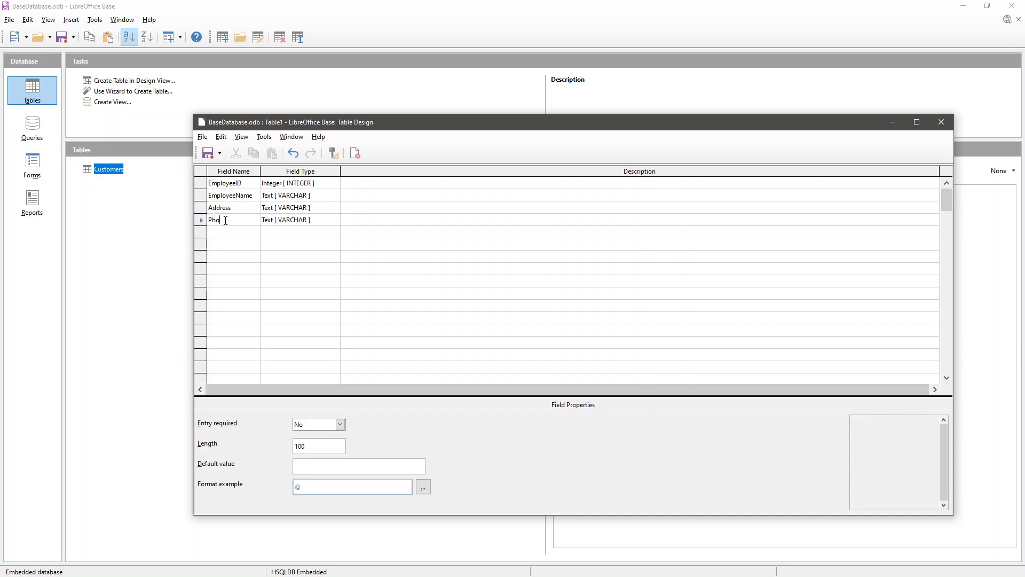
{"action": "key", "text": "BackSpace"}
{"action": "key", "text": "BackSpace"}
{"action": "key", "text": "BackSpace"}
{"action": "key", "text": "BackSpace"}
{"action": "type", "text": "Number"}
{"action": "key", "text": "Tab"}
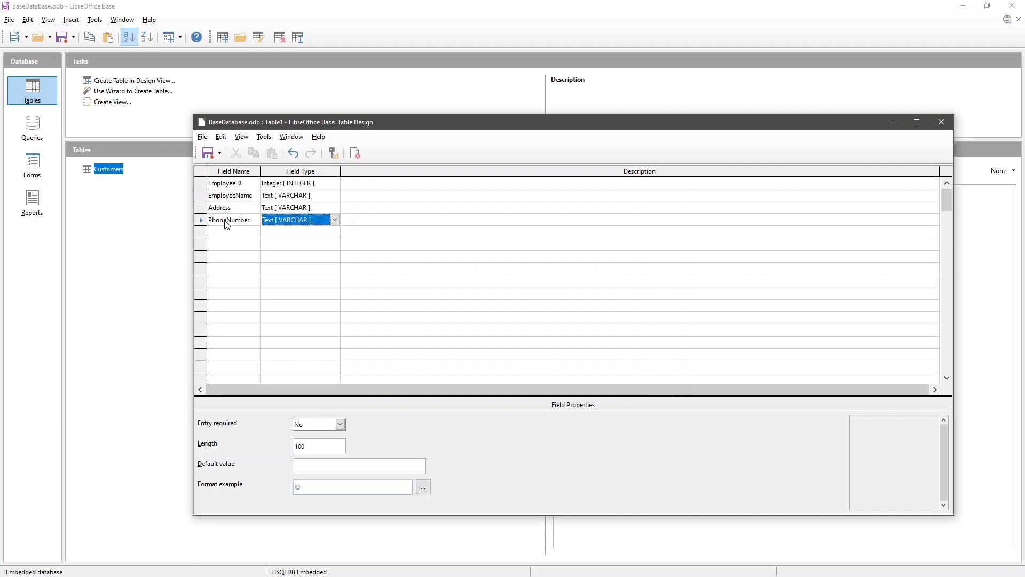
{"action": "left_click", "coordinate": [304, 445]}
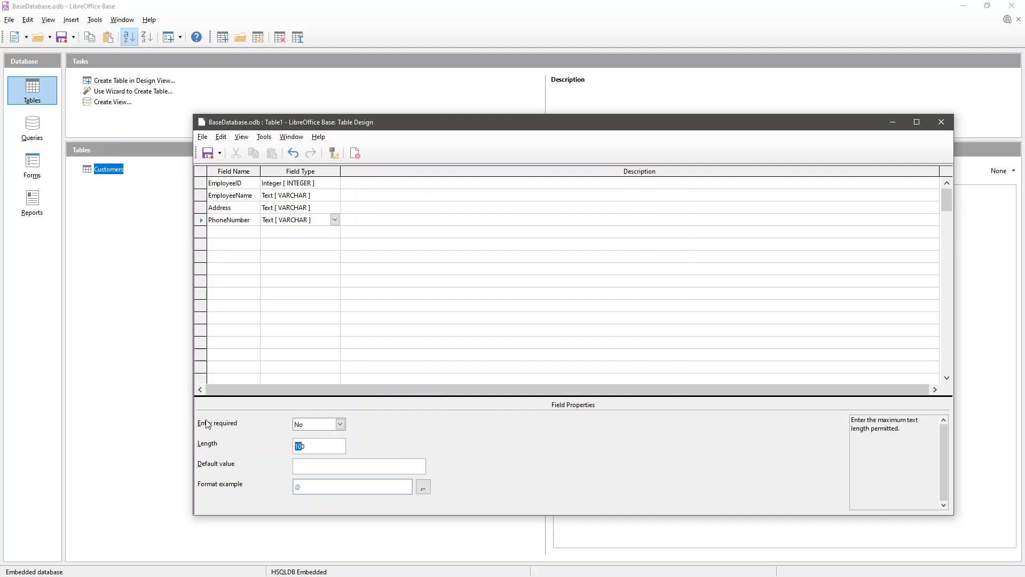
{"action": "type", "text": "10"}
{"action": "left_click", "coordinate": [229, 232]}
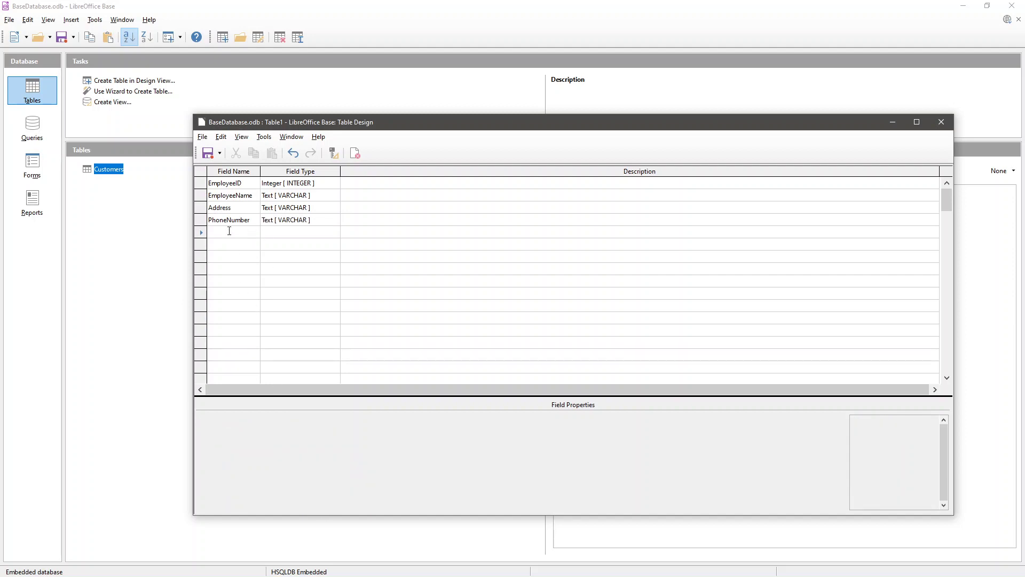
- Add DepartmentID as the fifth field with type Integer [INTEGER]
{"action": "type", "text": "De"}
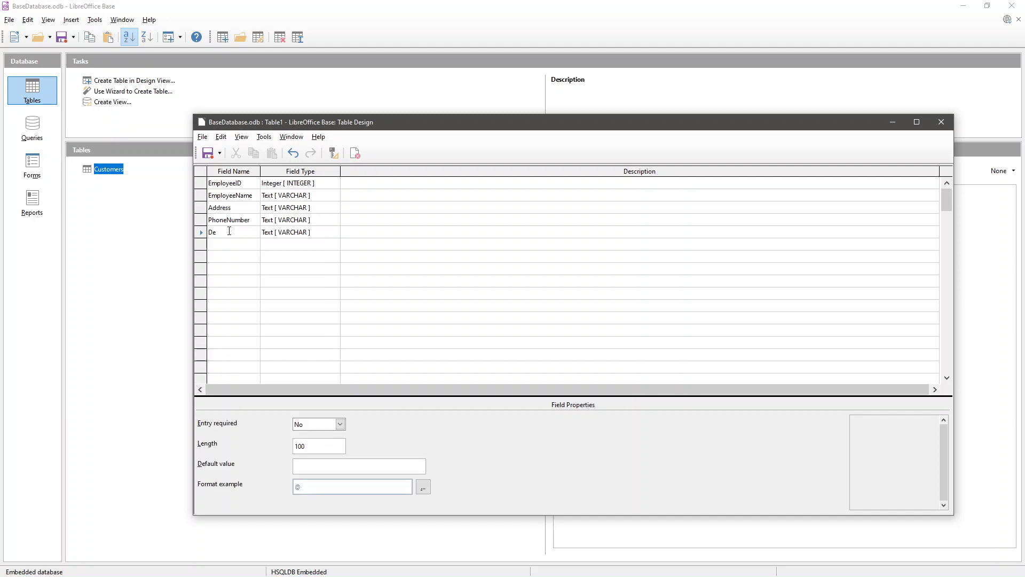
{"action": "type", "text": "partmentID"}
{"action": "key", "text": "Tab"}
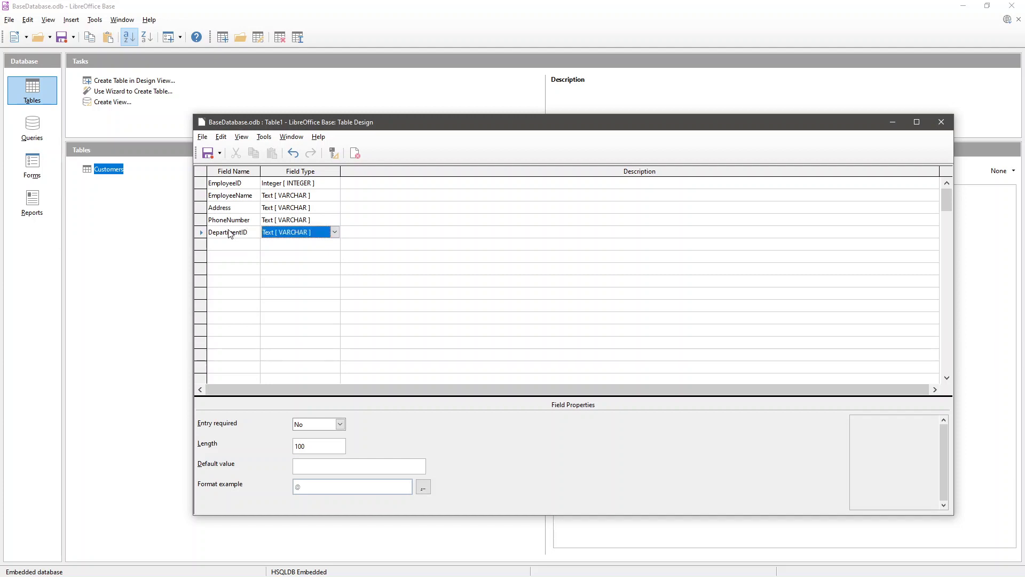
{"action": "left_click", "coordinate": [332, 233]}
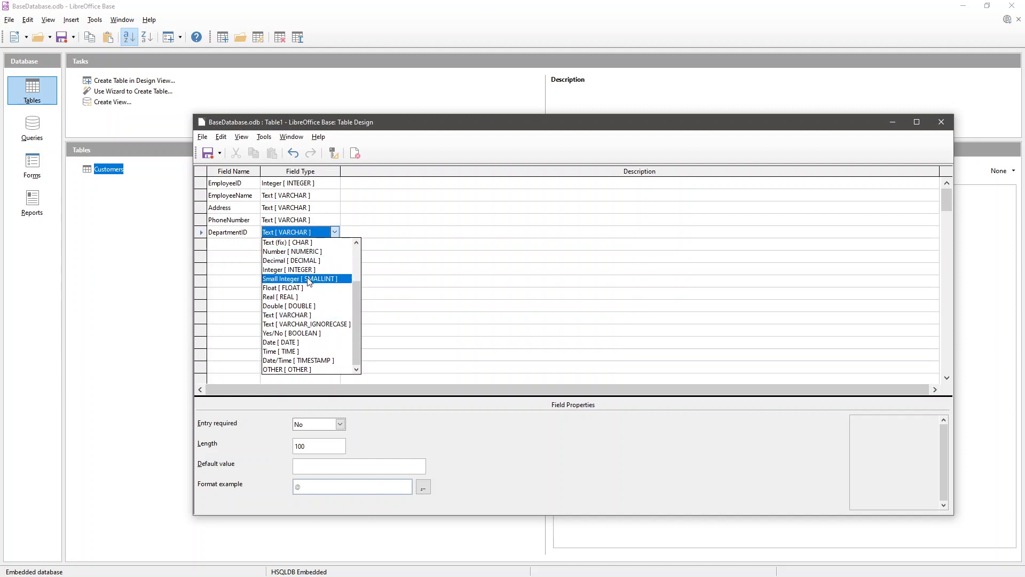
{"action": "scroll", "coordinate": [308, 281], "scroll_direction": "up", "scroll_amount": 2}
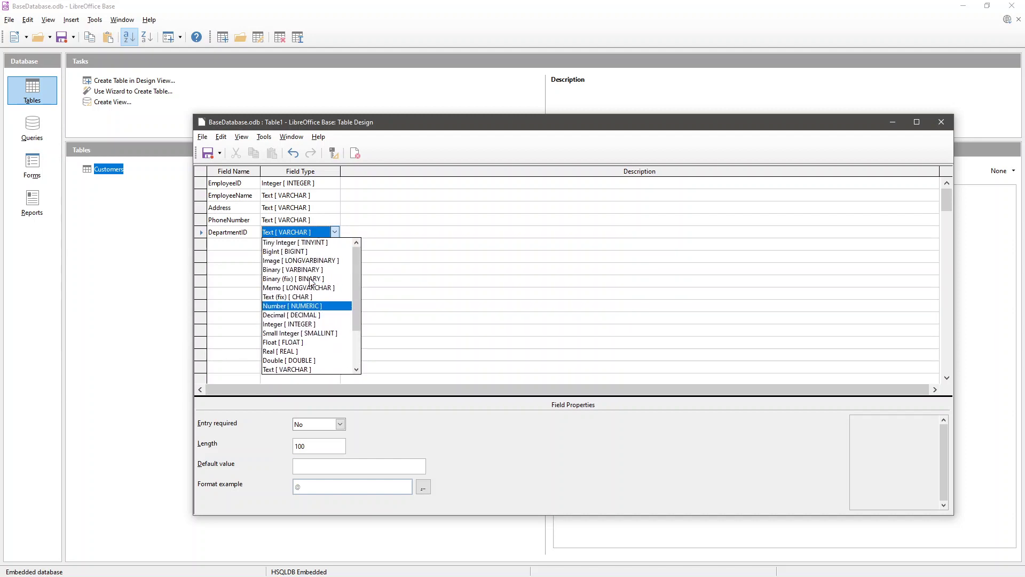
{"action": "left_click", "coordinate": [285, 323]}
{"action": "left_click", "coordinate": [230, 256]}
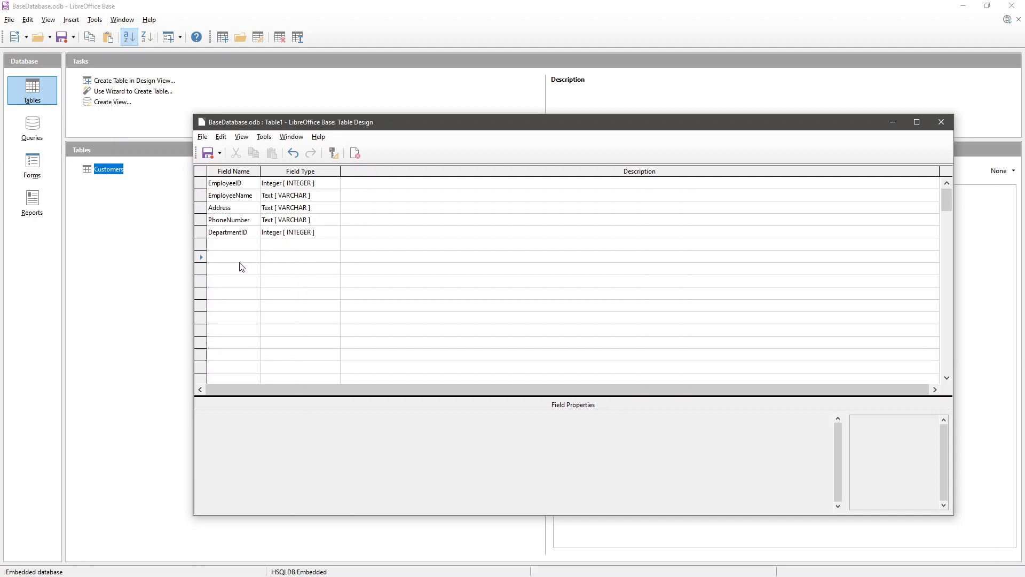
- Make EmployeeID the table's primary key
{"action": "left_click", "coordinate": [201, 186]}
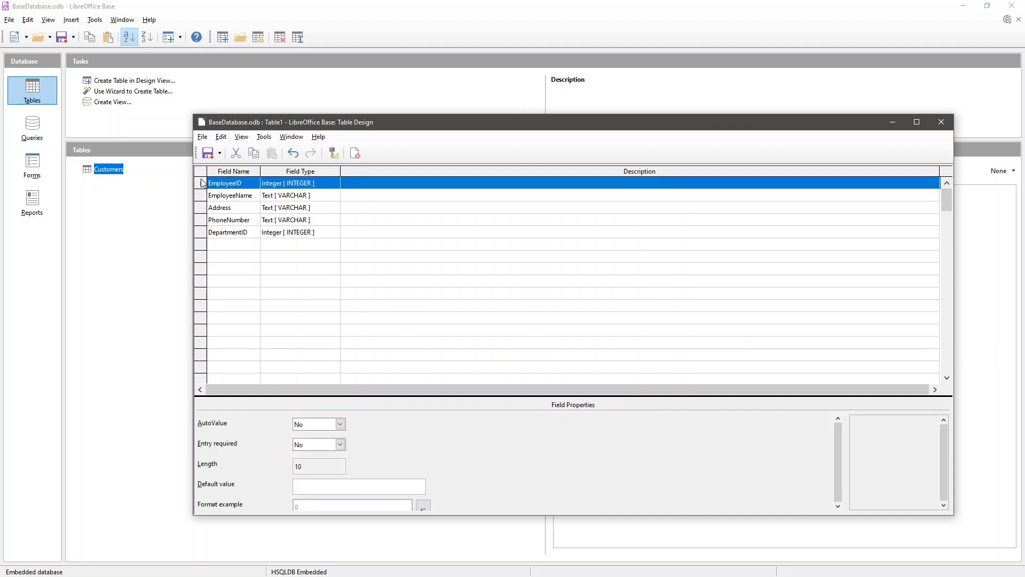
{"action": "right_click", "coordinate": [202, 185]}
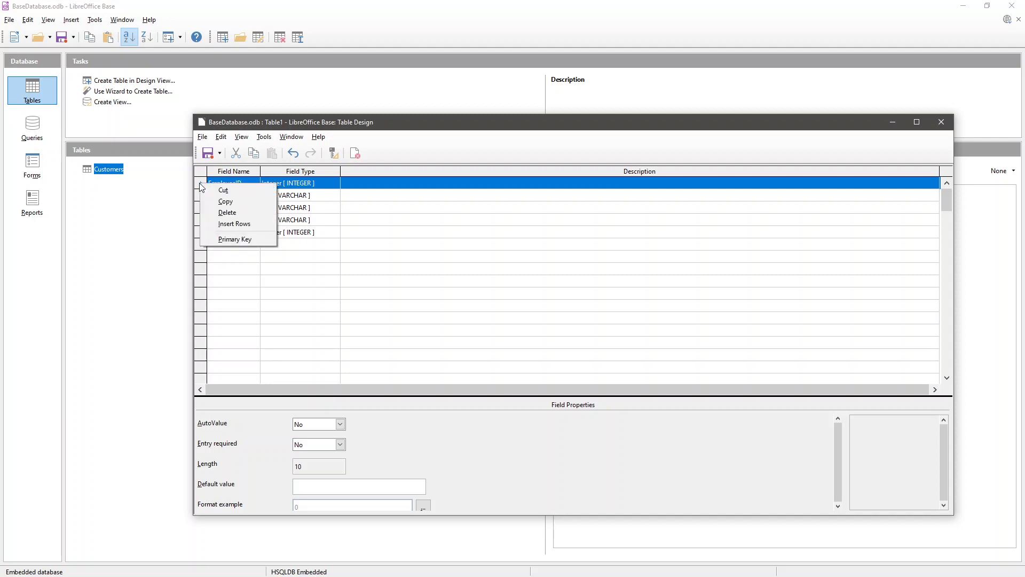
{"action": "left_click", "coordinate": [202, 186]}
{"action": "right_click", "coordinate": [201, 185]}
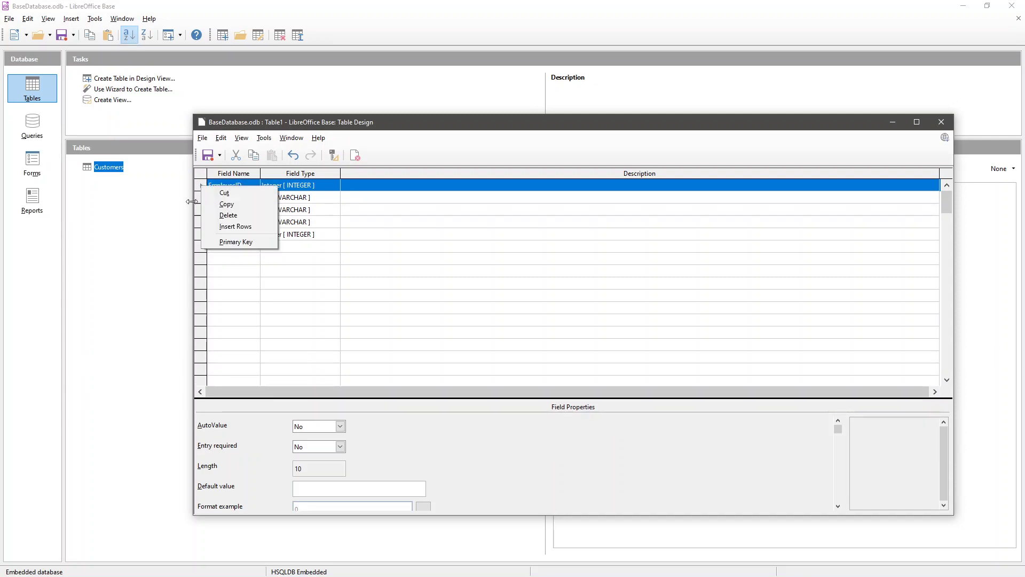
{"action": "left_click", "coordinate": [242, 242]}
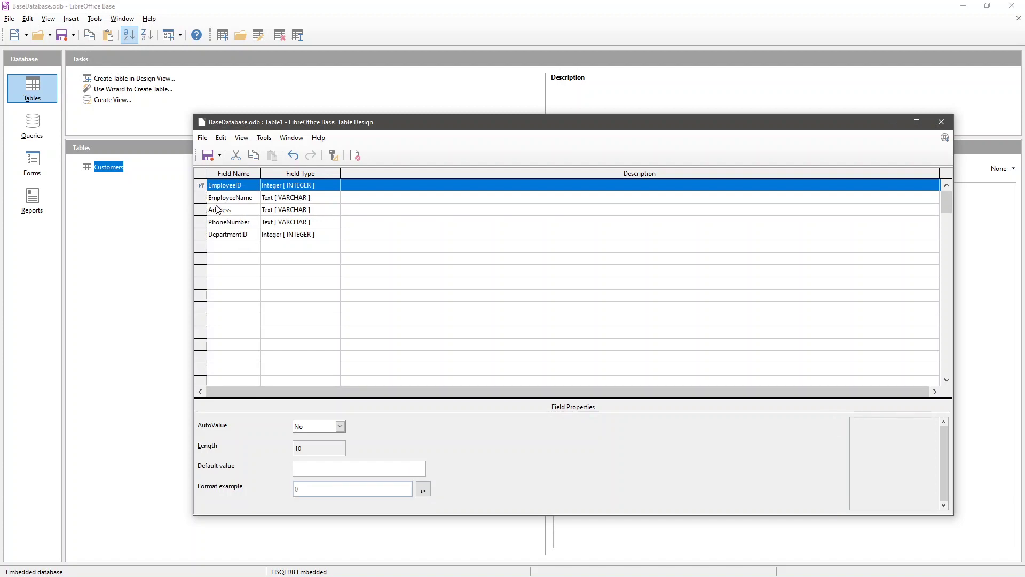
- Set EmployeeID's AutoValue property to Yes
{"action": "left_click", "coordinate": [284, 186]}
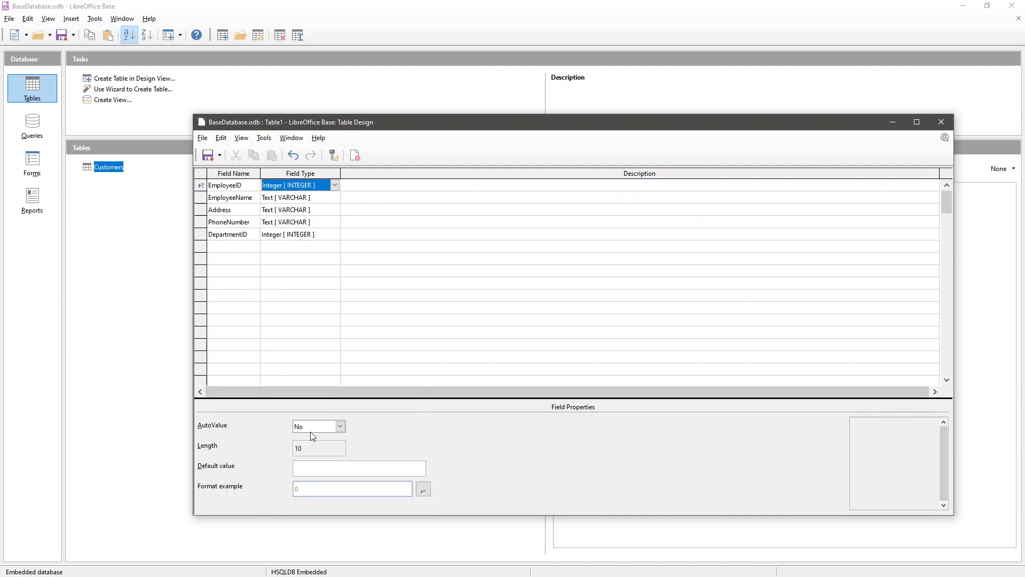
{"action": "left_click", "coordinate": [336, 430]}
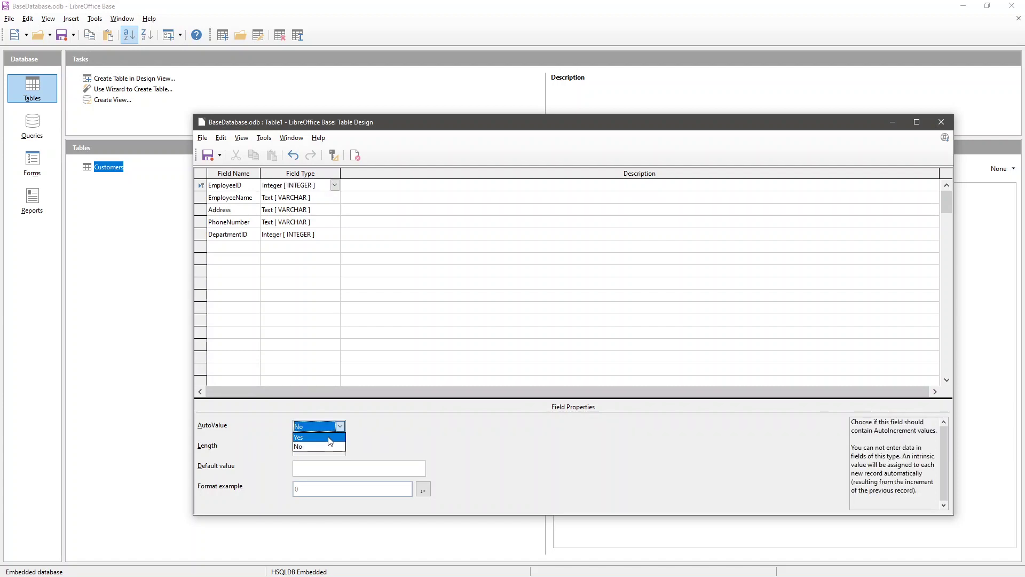
{"action": "left_click", "coordinate": [329, 441]}
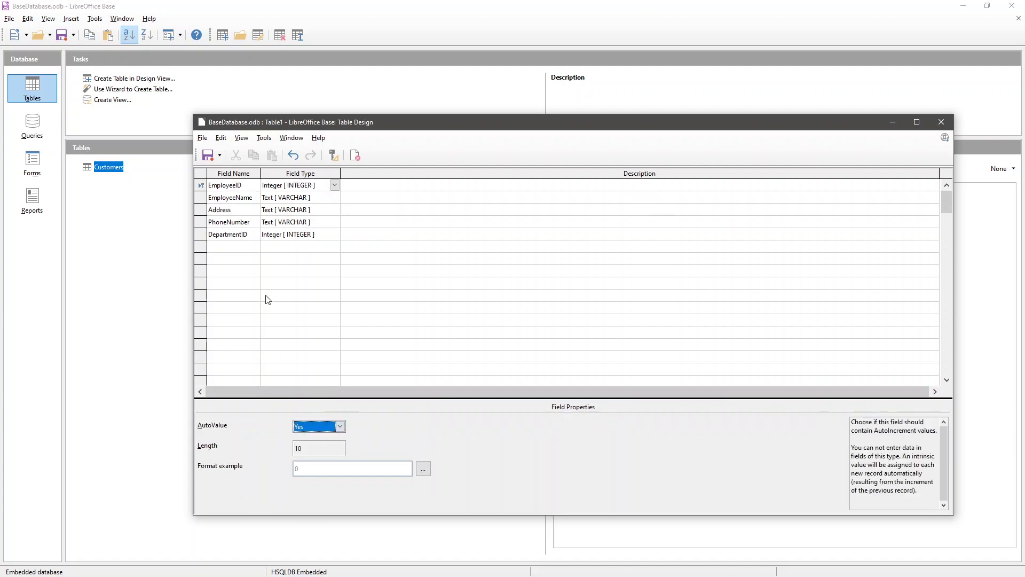
{"action": "left_click", "coordinate": [247, 259]}
{"action": "left_click", "coordinate": [248, 187]}
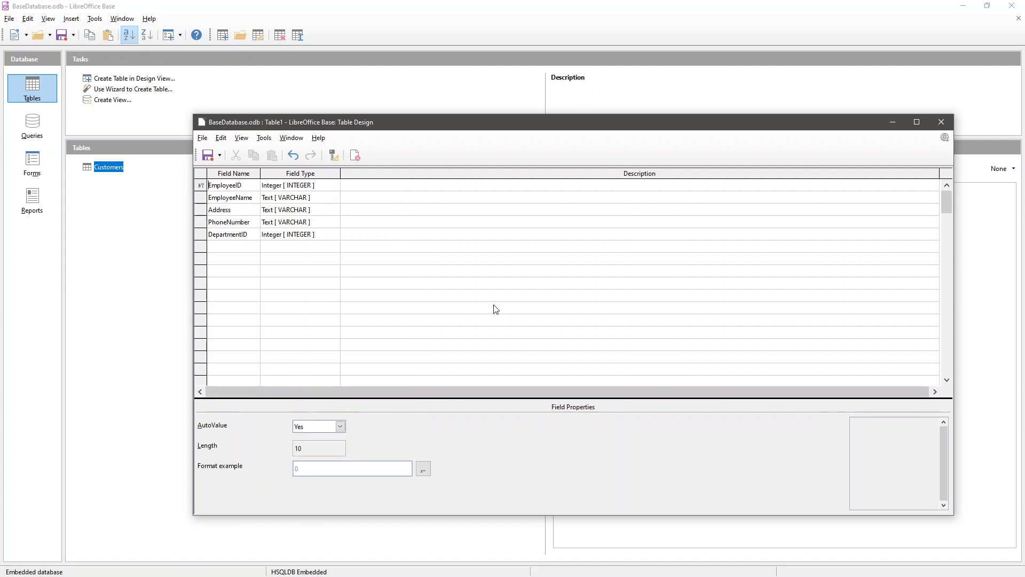
- Save the table design under the name Employees
{"action": "left_click", "coordinate": [208, 155]}
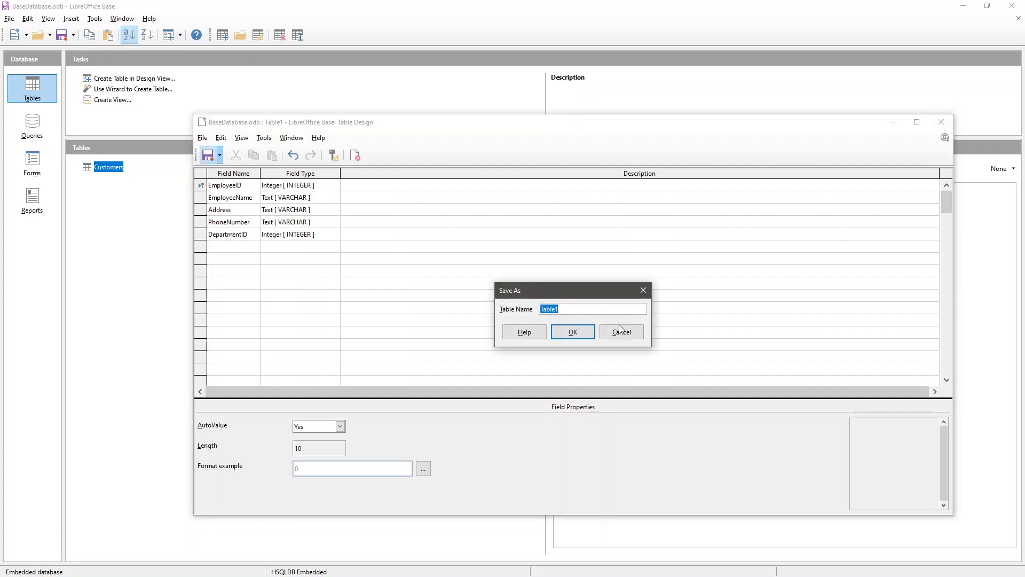
{"action": "type", "text": "Emp"}
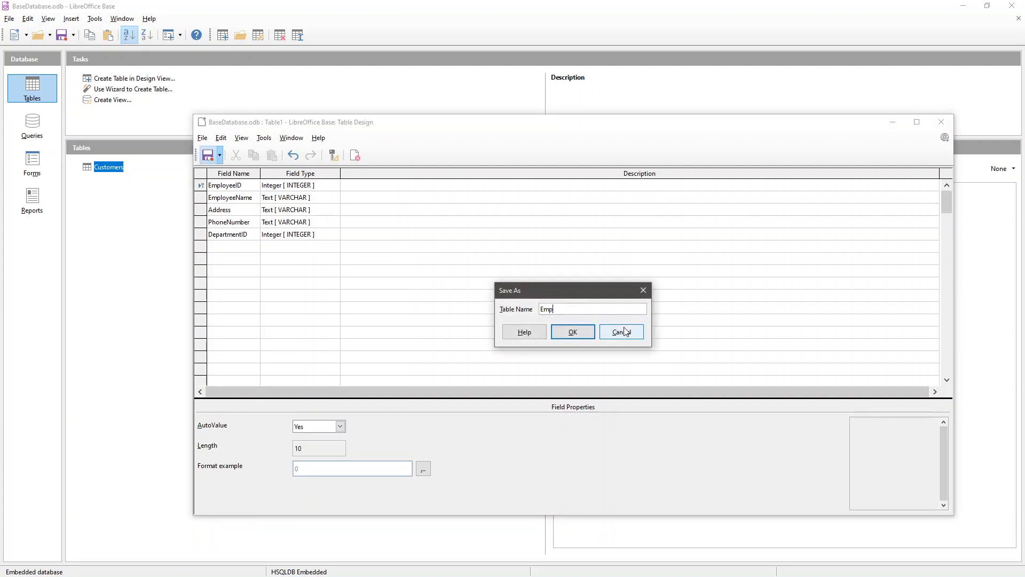
{"action": "type", "text": "loyees"}
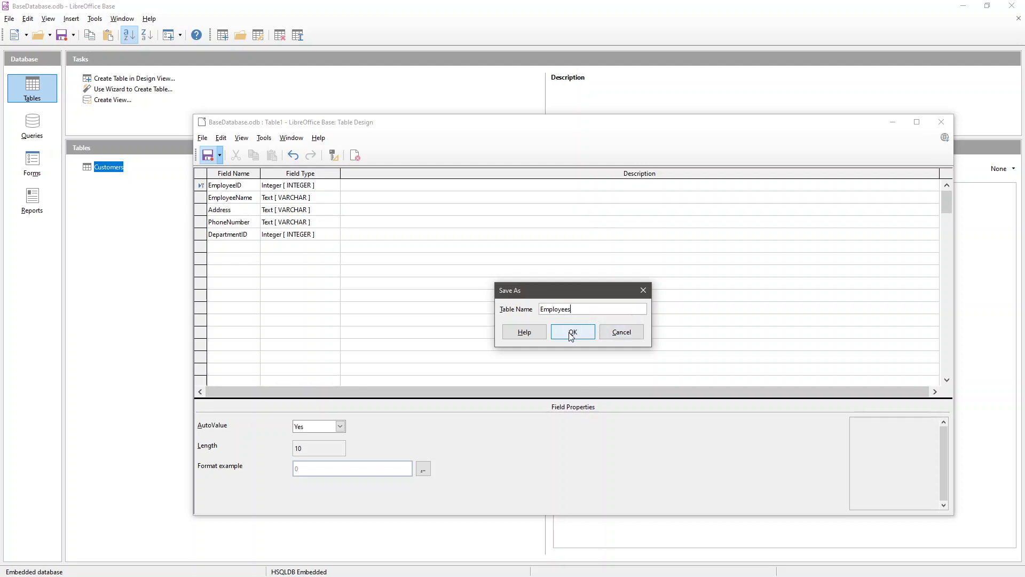
{"action": "left_click", "coordinate": [571, 334]}
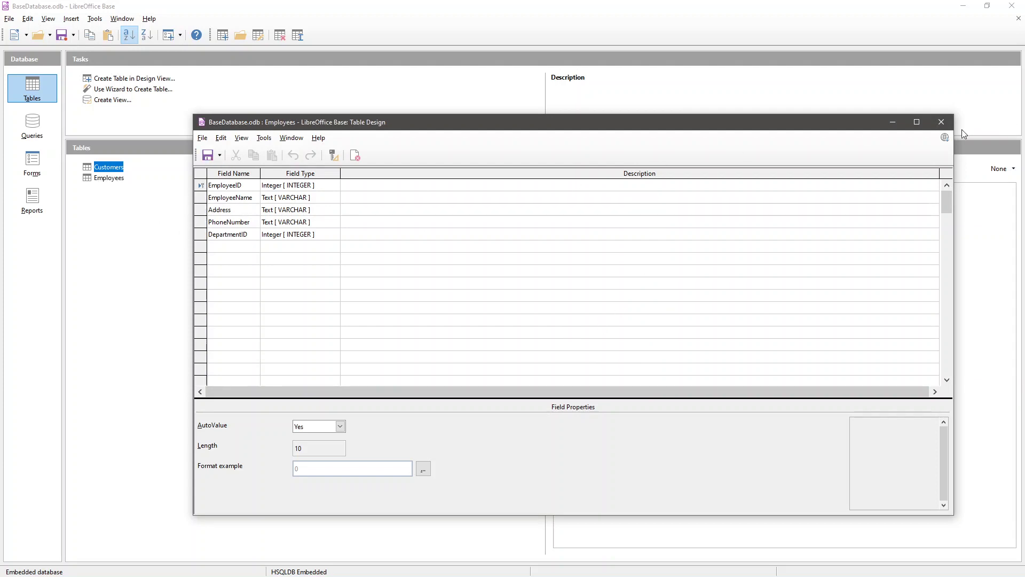
- Close the design, view the empty Employees data, and close it again
{"action": "left_click", "coordinate": [942, 124]}
{"action": "left_click", "coordinate": [114, 180]}
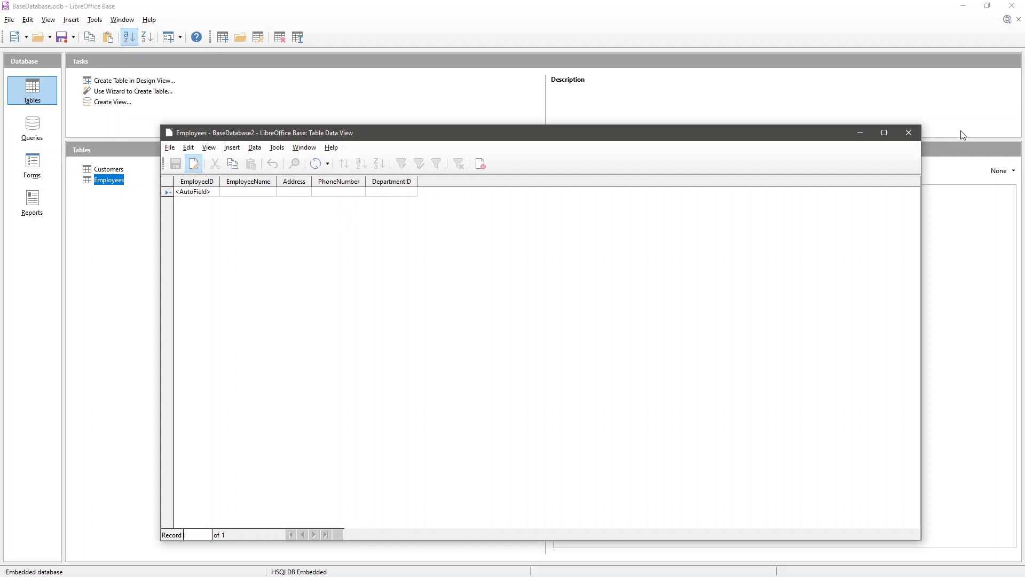
{"action": "left_click", "coordinate": [907, 134]}
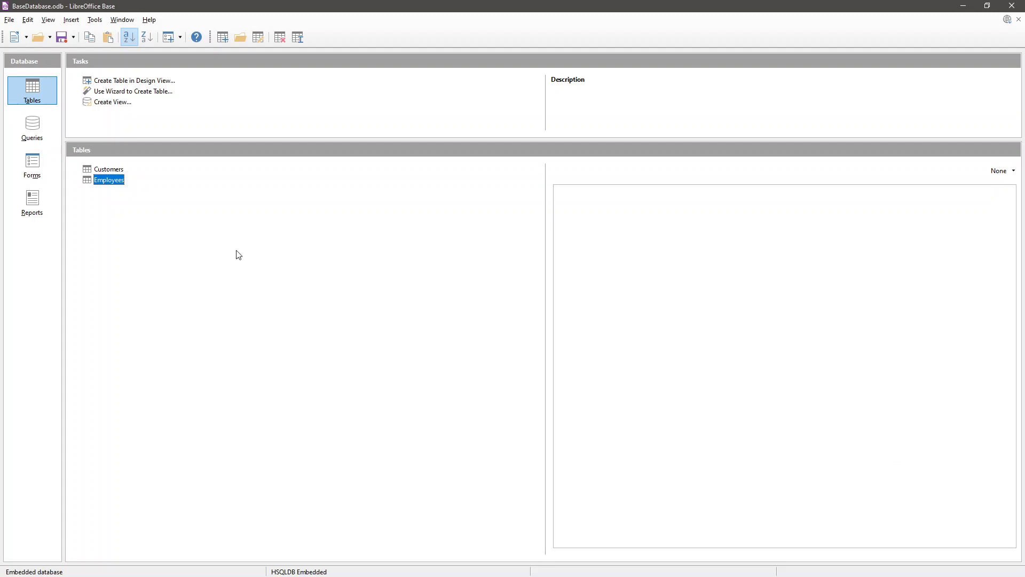
- Discard the blank table design and start the Table Wizard with the Orders sample table
{"action": "left_click", "coordinate": [122, 85]}
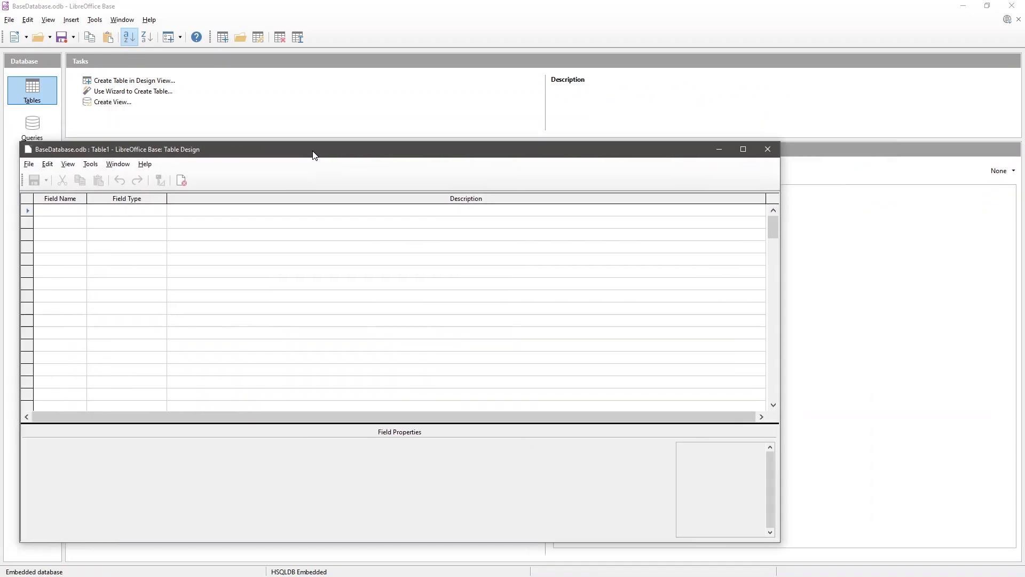
{"action": "left_click_drag", "start_coordinate": [313, 153], "coordinate": [428, 155]}
{"action": "left_click", "coordinate": [881, 149]}
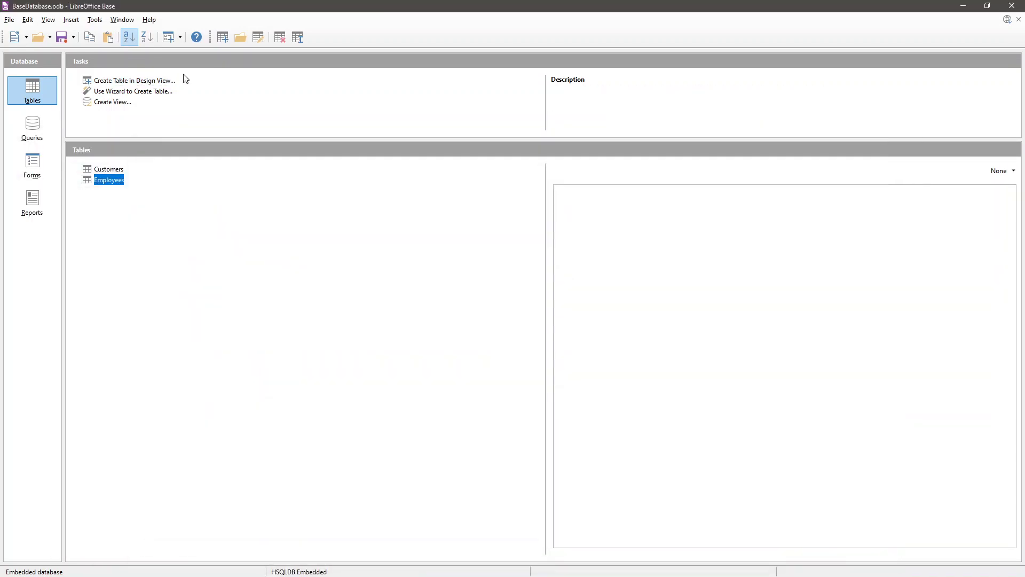
{"action": "left_click", "coordinate": [160, 91]}
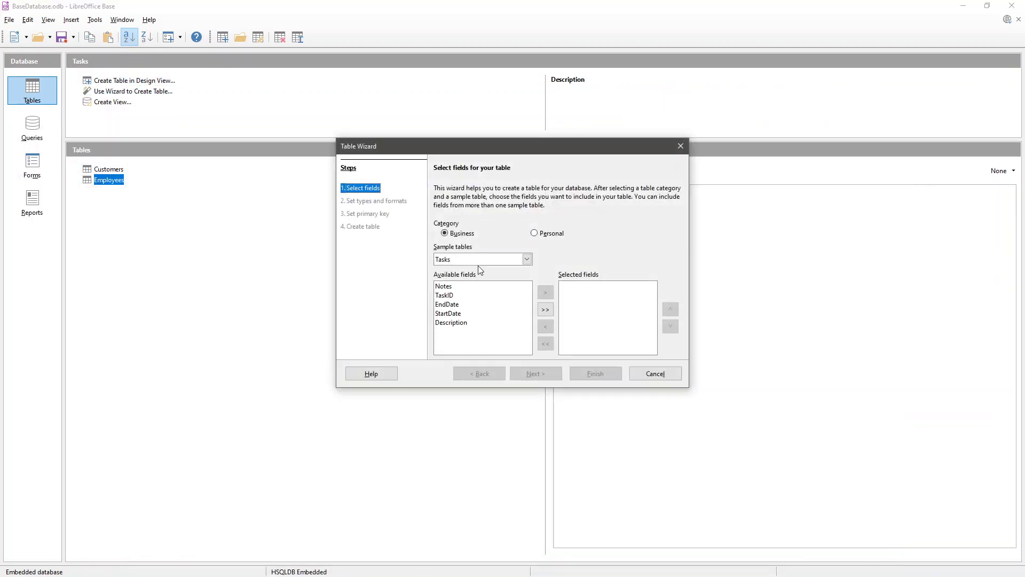
{"action": "left_click", "coordinate": [478, 260]}
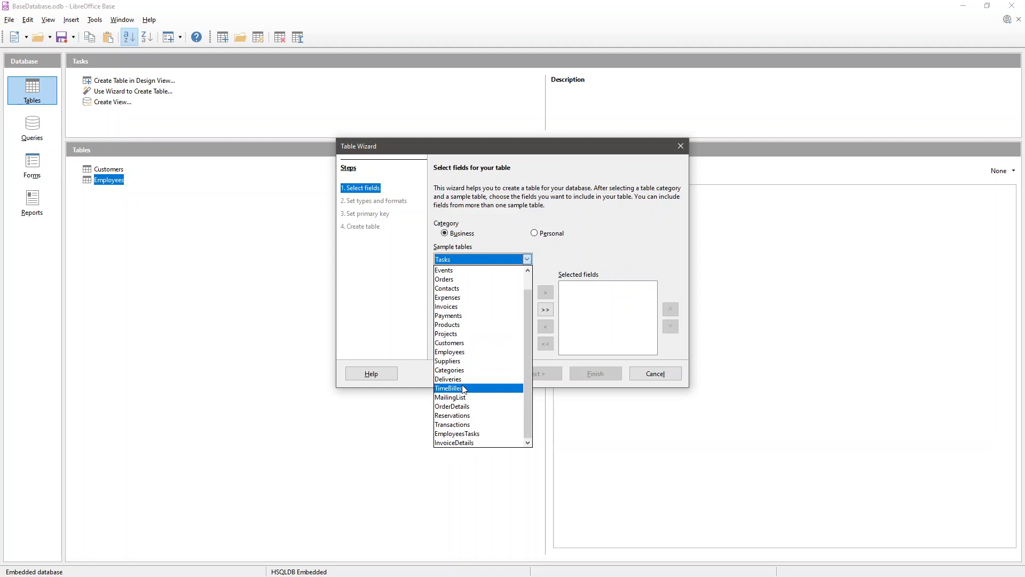
{"action": "left_click", "coordinate": [448, 297]}
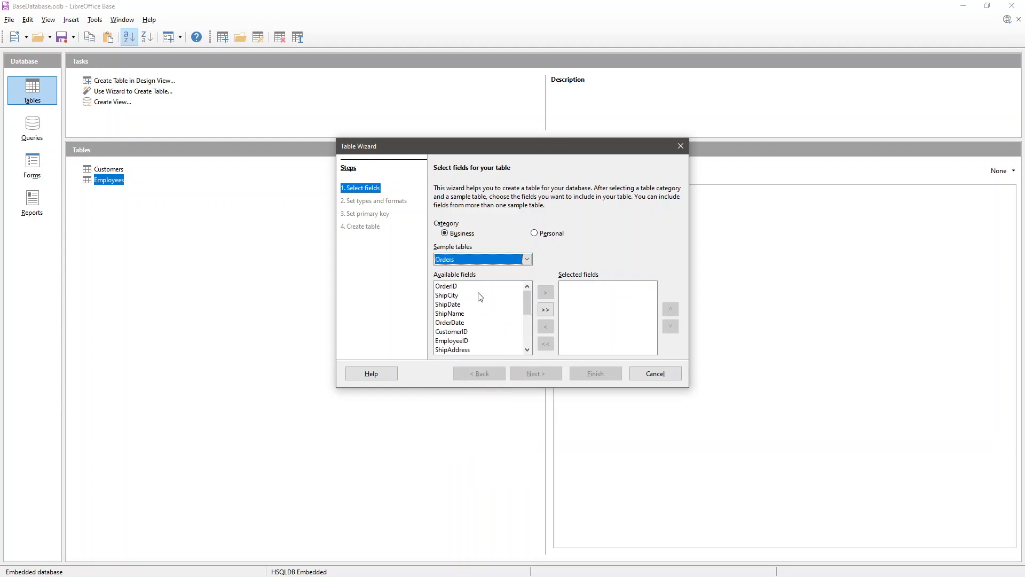
- Add OrderID, CustomerID, ShipDate and ShipCountryOrRegion to the selected fields and continue
{"action": "left_click", "coordinate": [526, 302]}
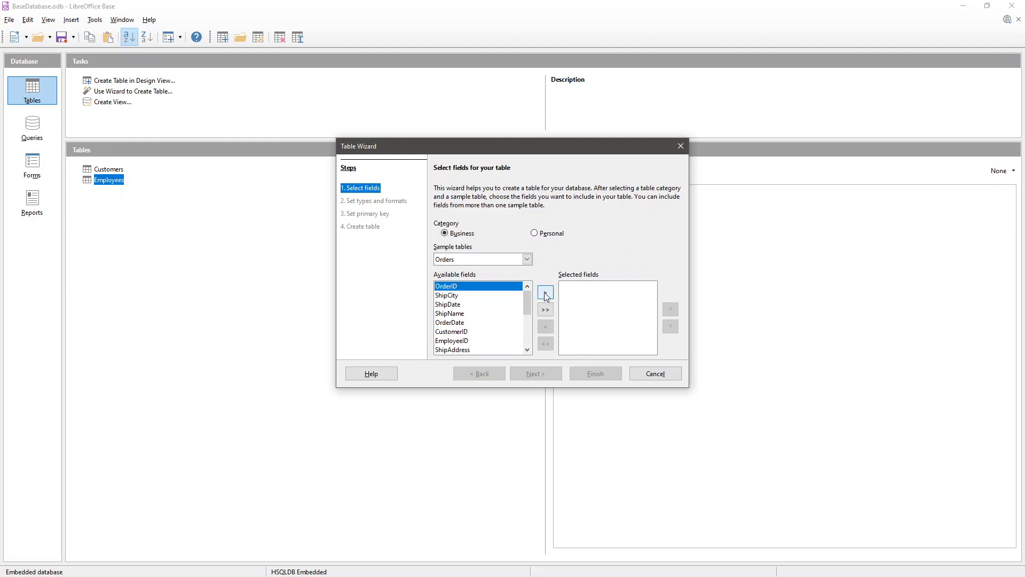
{"action": "left_click", "coordinate": [545, 292]}
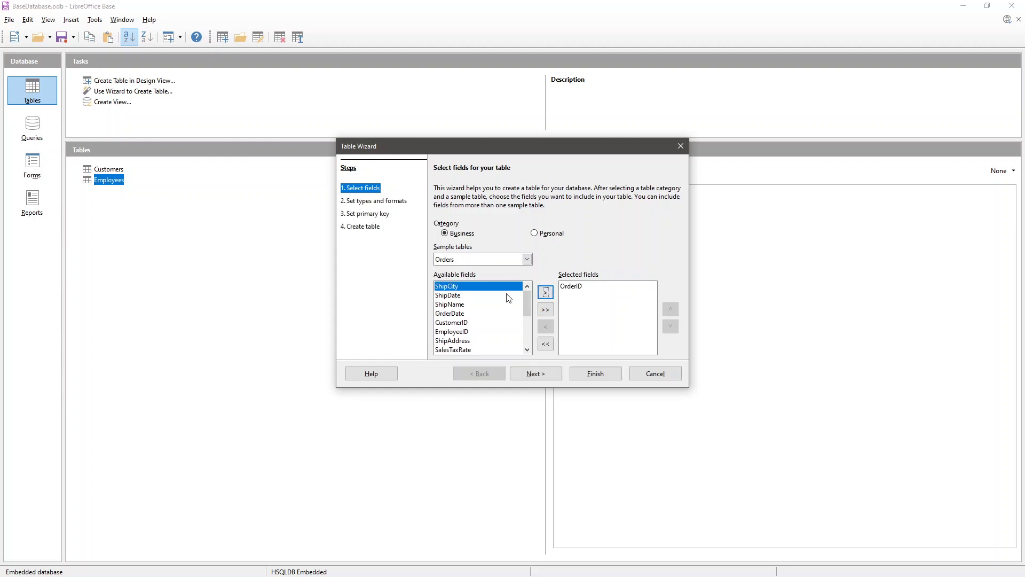
{"action": "left_click", "coordinate": [468, 323]}
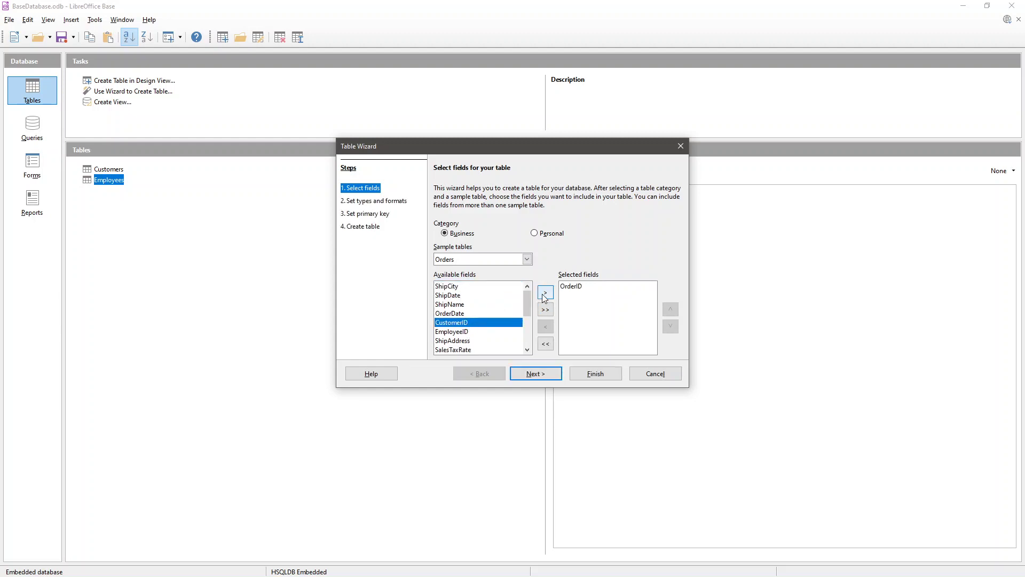
{"action": "left_click", "coordinate": [543, 293]}
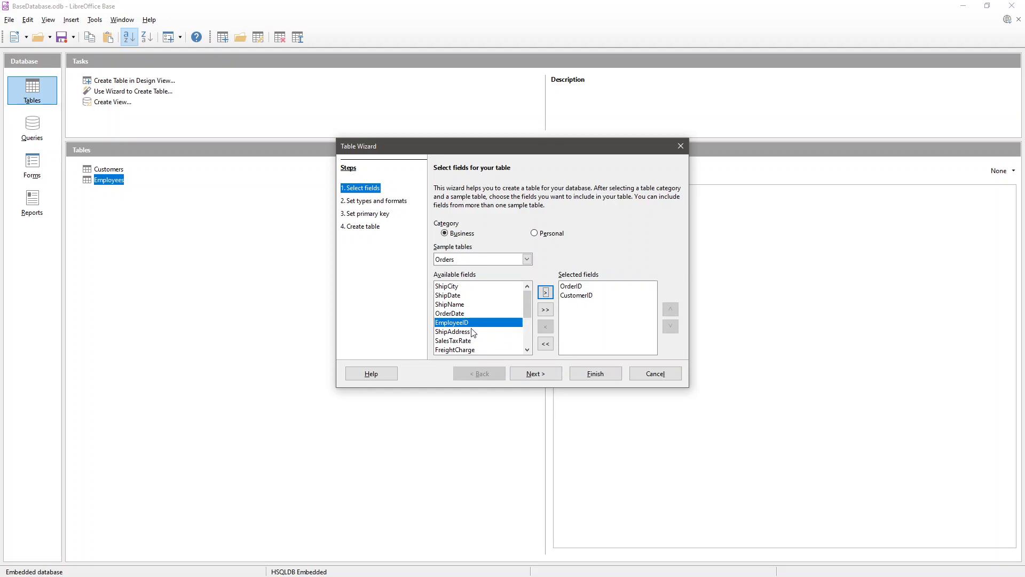
{"action": "scroll", "coordinate": [467, 336], "scroll_direction": "down", "scroll_amount": 2}
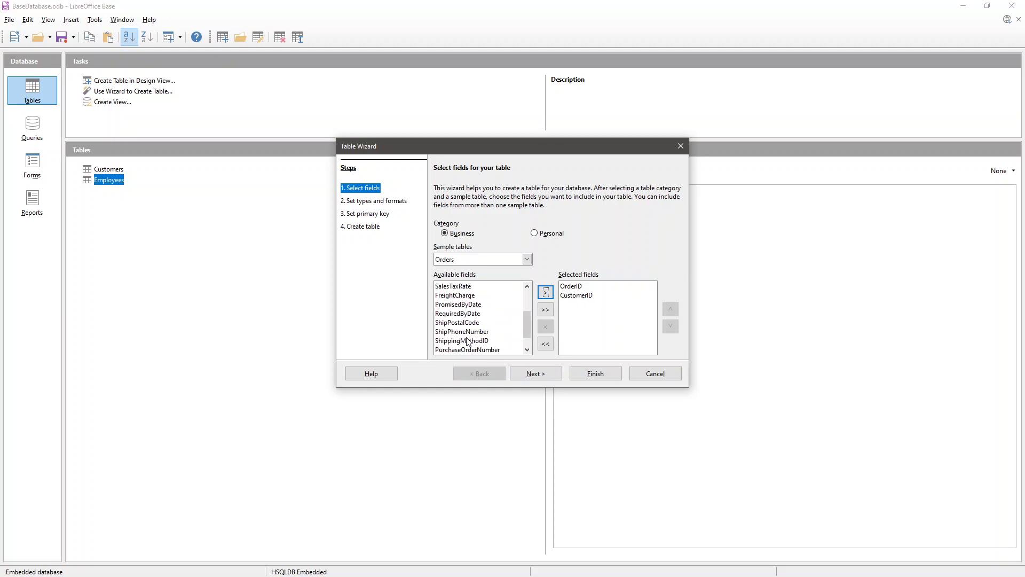
{"action": "scroll", "coordinate": [468, 342], "scroll_direction": "up", "scroll_amount": 2}
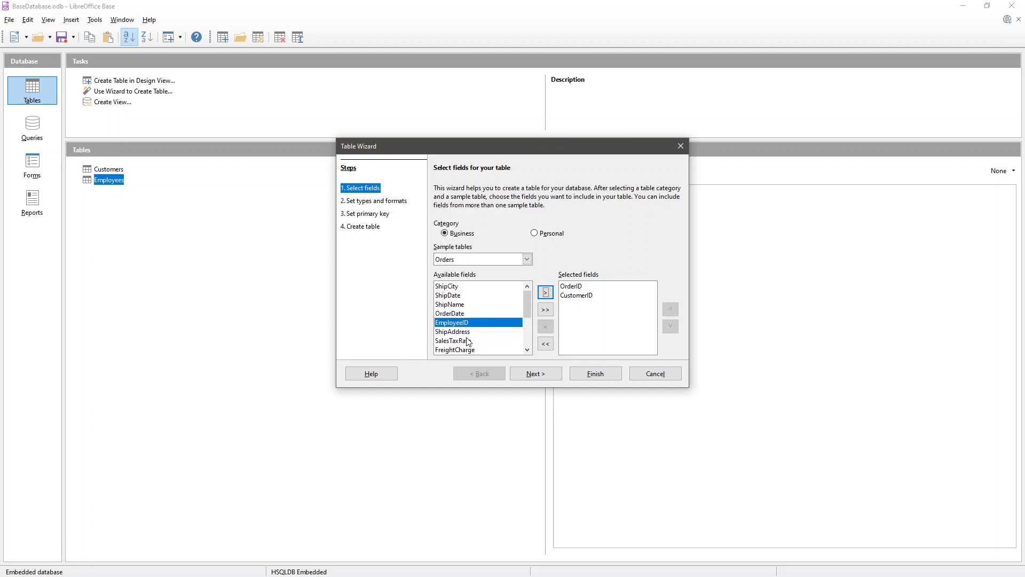
{"action": "left_click", "coordinate": [462, 300]}
{"action": "left_click", "coordinate": [545, 293]}
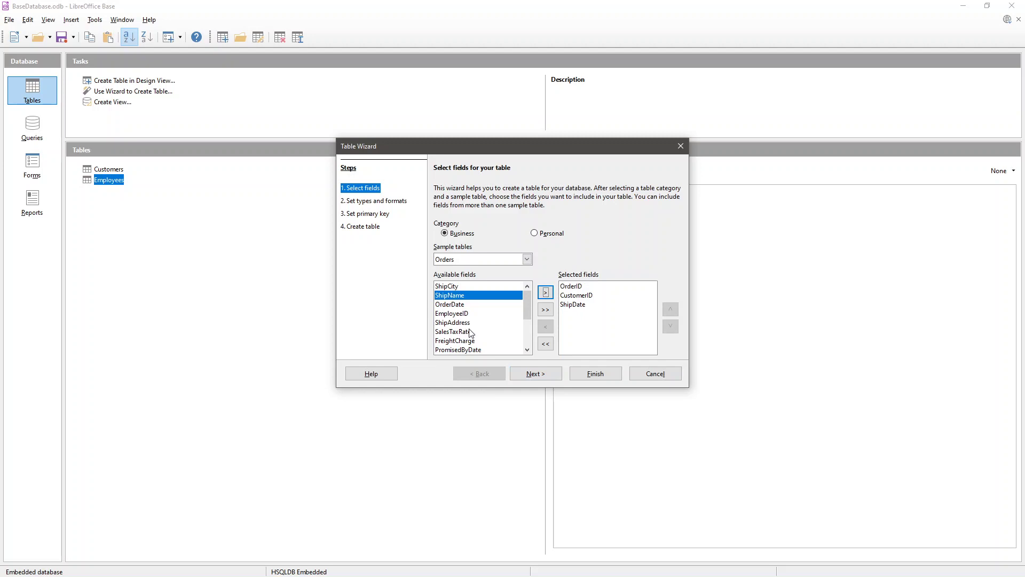
{"action": "scroll", "coordinate": [470, 331], "scroll_direction": "down", "scroll_amount": 1}
{"action": "scroll", "coordinate": [470, 331], "scroll_direction": "down", "scroll_amount": 2}
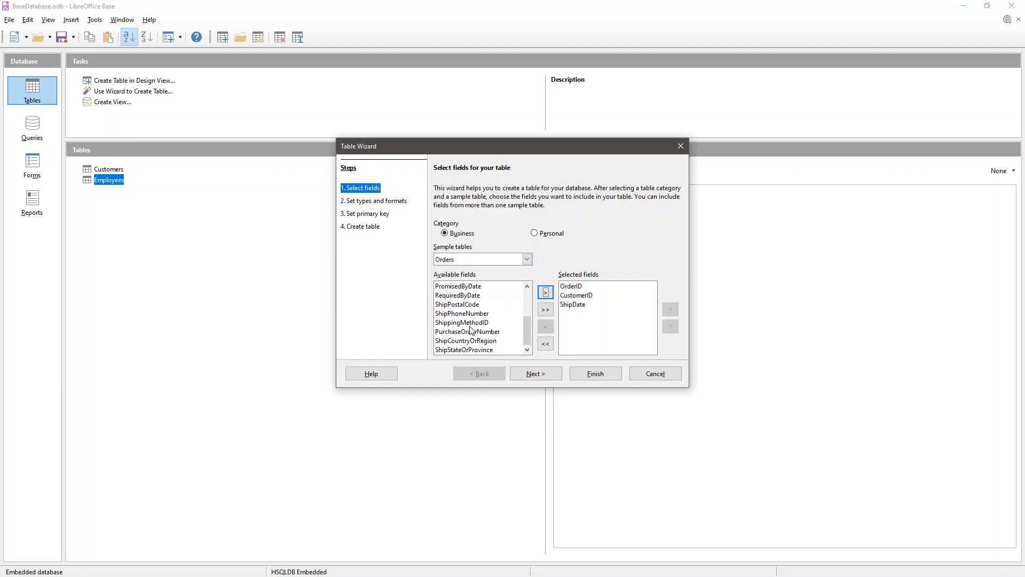
{"action": "left_click", "coordinate": [478, 342]}
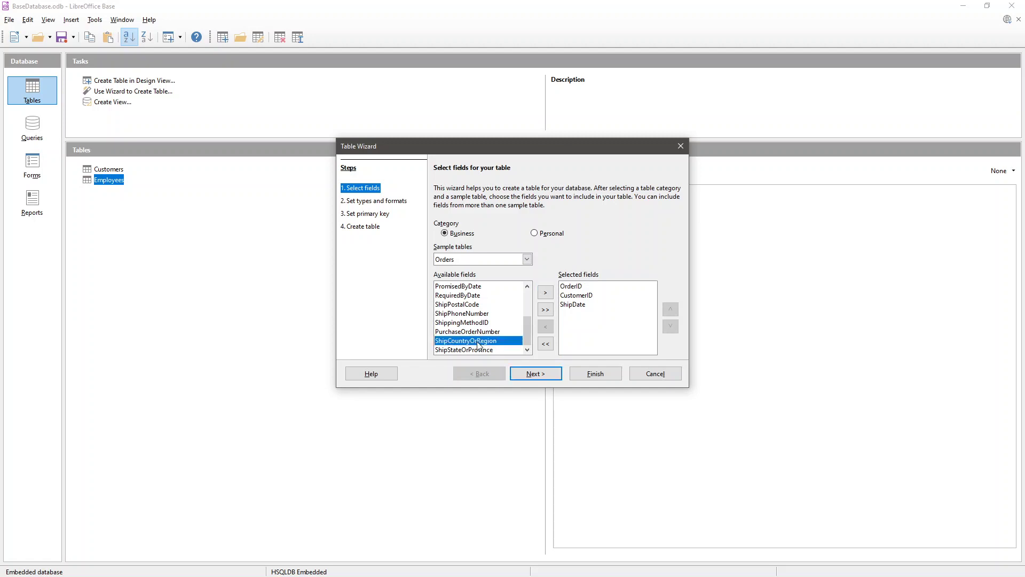
{"action": "left_click", "coordinate": [544, 294]}
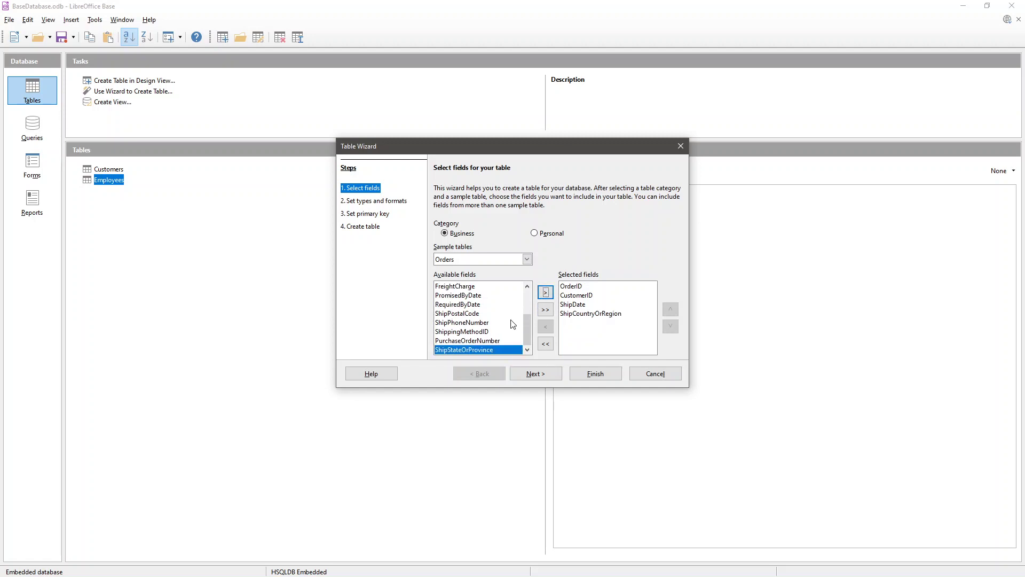
{"action": "left_click", "coordinate": [534, 374]}
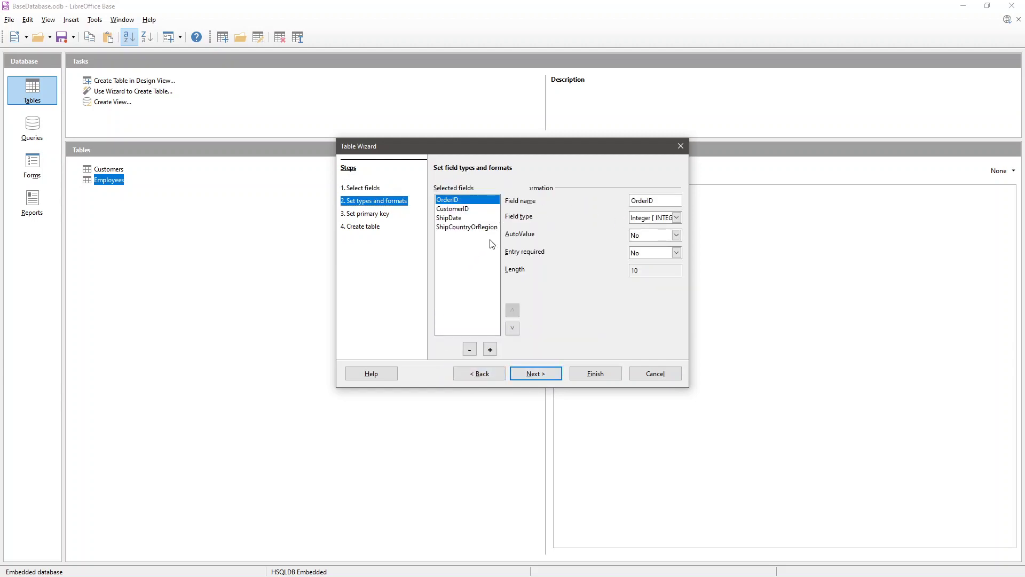
- Review the field types of CustomerID, ShipDate and ShipCountryOrRegion
{"action": "left_click", "coordinate": [461, 209]}
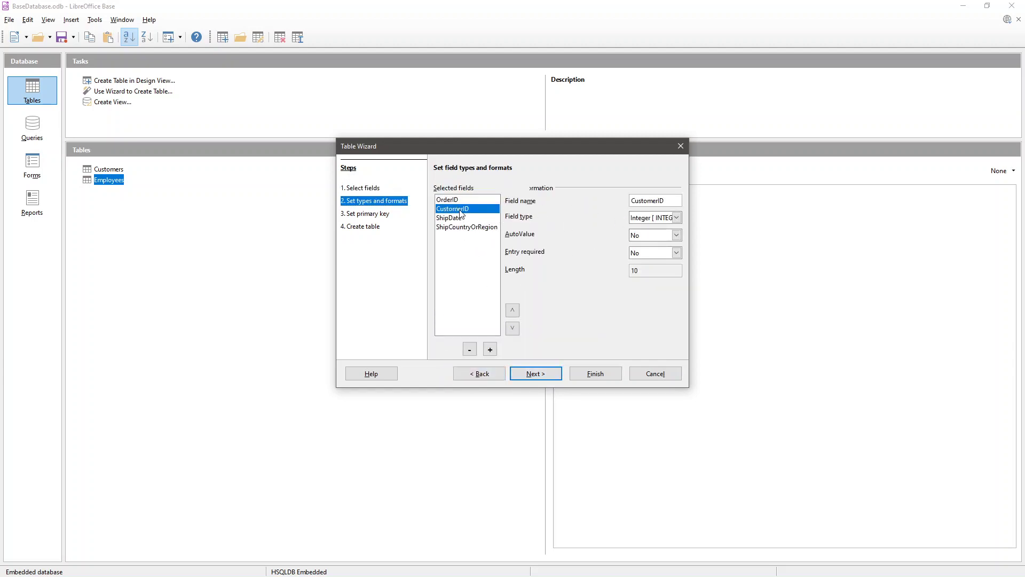
{"action": "left_click", "coordinate": [458, 219]}
{"action": "left_click", "coordinate": [461, 227]}
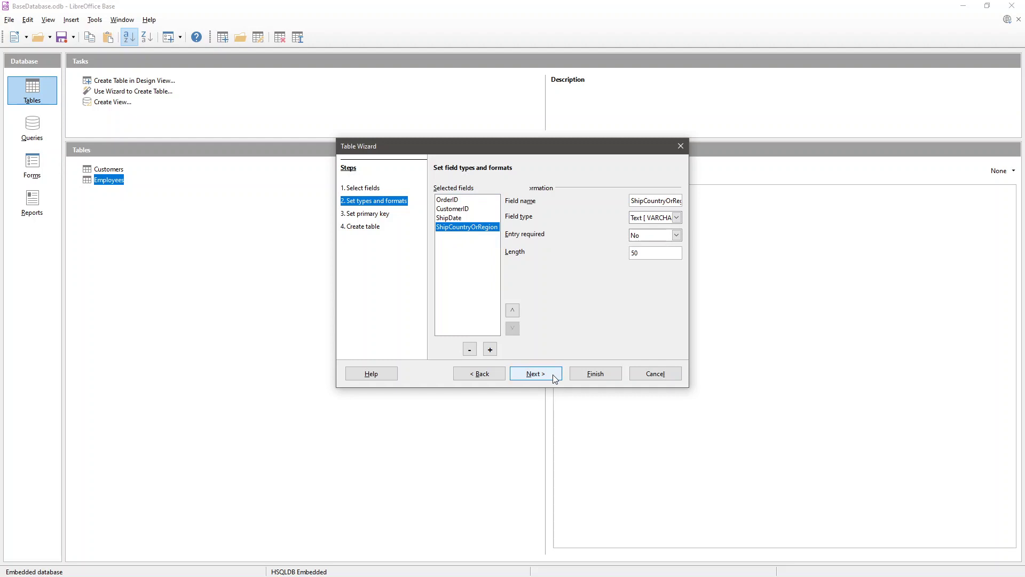
{"action": "left_click", "coordinate": [539, 374]}
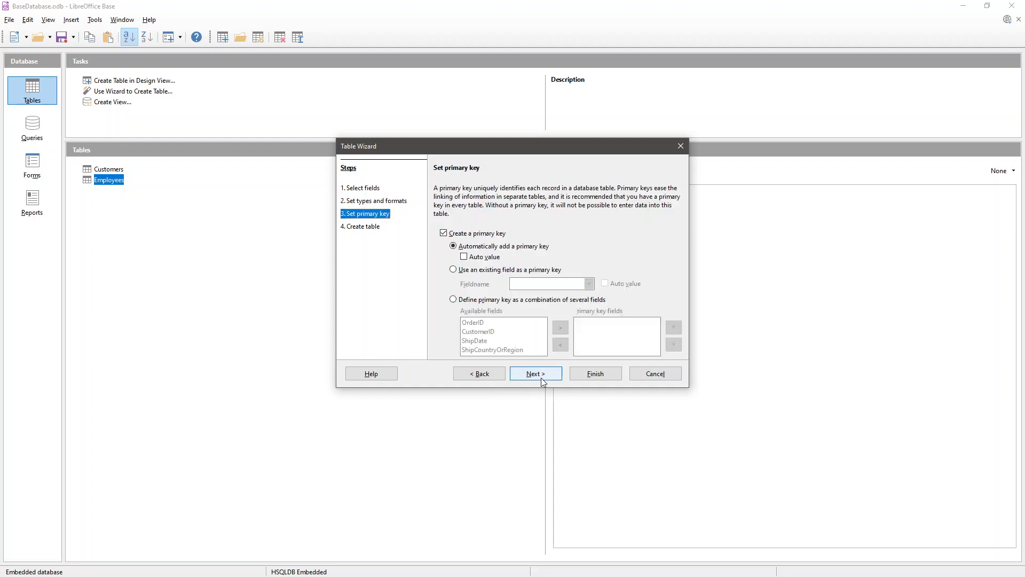
- Make OrderID the primary key with automatic values
{"action": "left_click", "coordinate": [471, 269]}
{"action": "left_click", "coordinate": [518, 282]}
{"action": "left_click", "coordinate": [526, 294]}
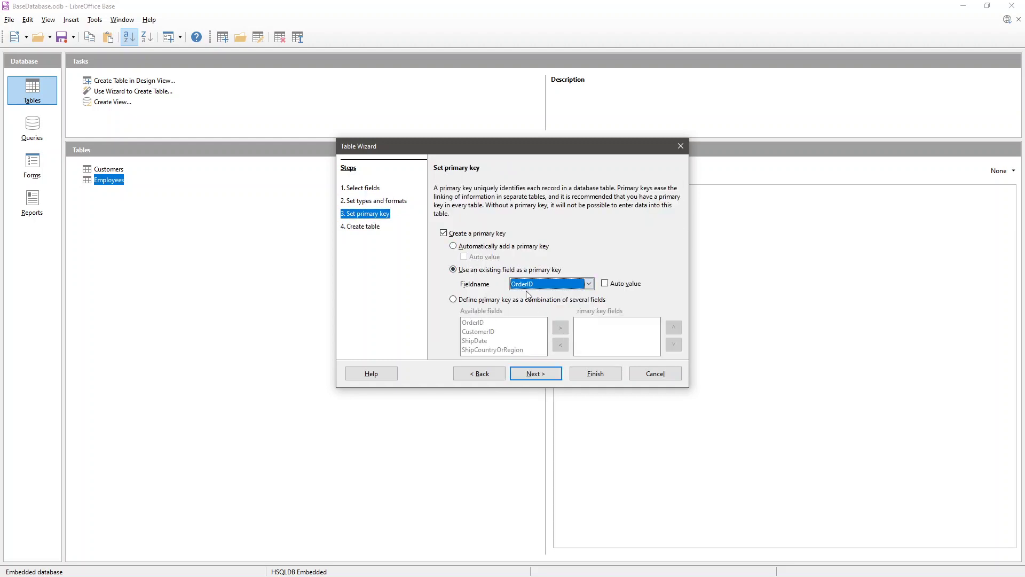
{"action": "left_click", "coordinate": [614, 286]}
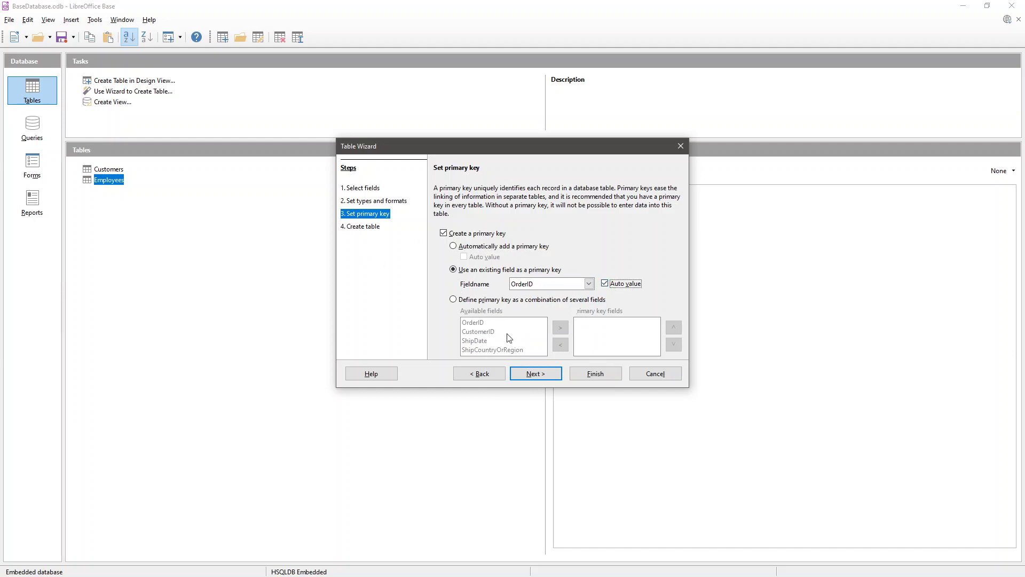
- Finish the wizard, creating the Orders table and opening it for data entry
{"action": "left_click", "coordinate": [532, 375]}
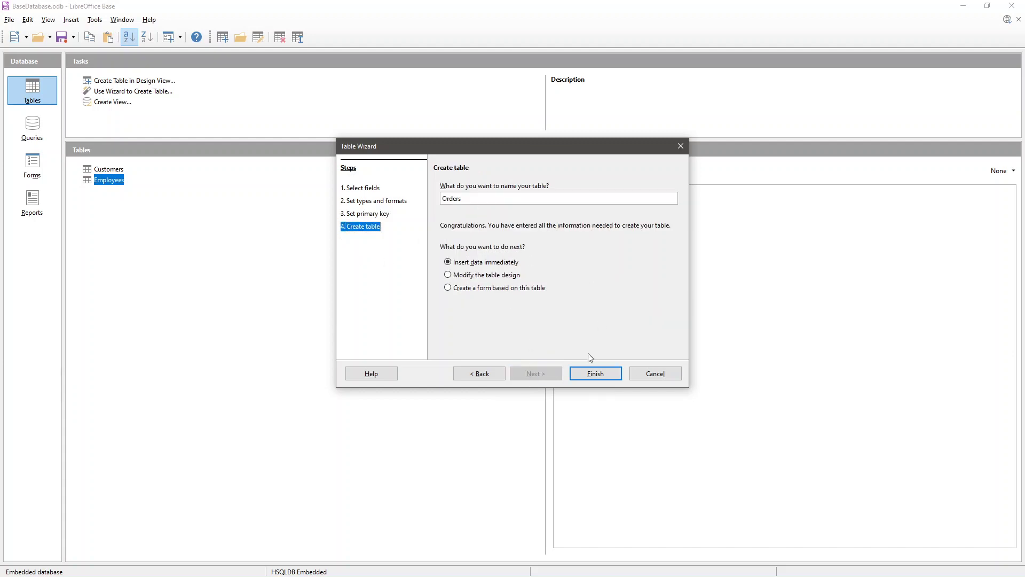
{"action": "left_click", "coordinate": [591, 374]}
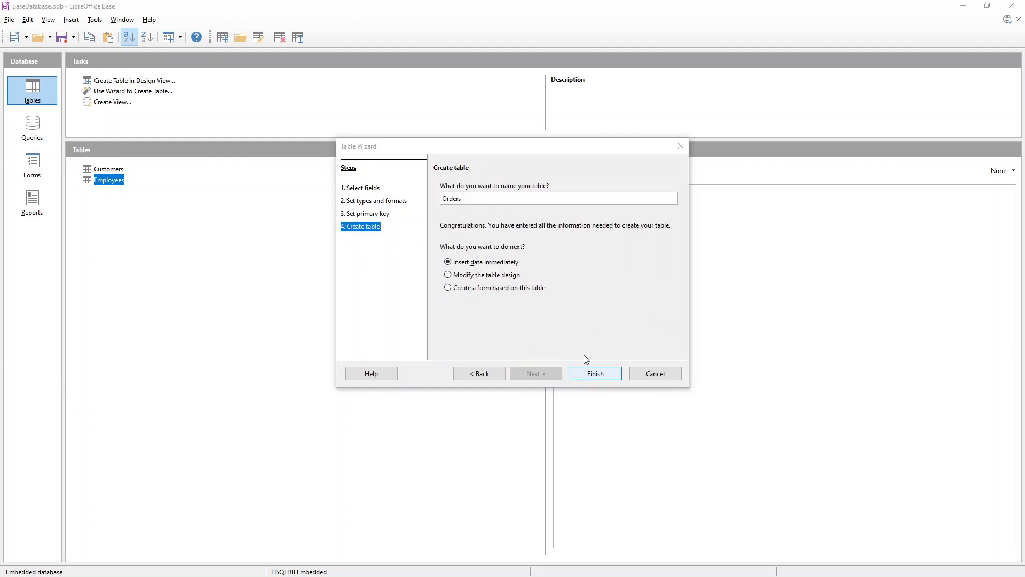
{"action": "left_click", "coordinate": [593, 373]}
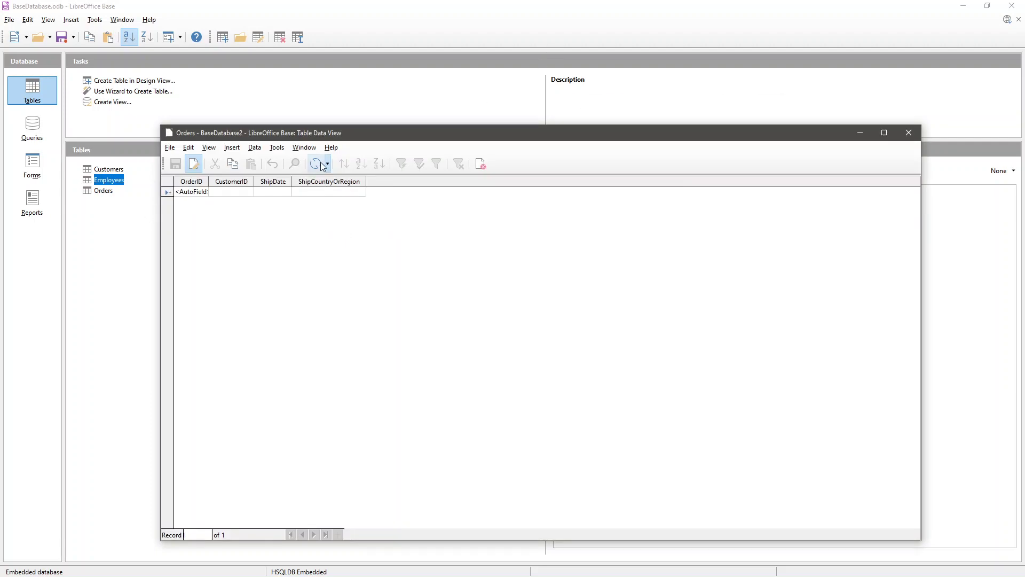
- Close the empty Orders data view window
{"action": "left_click", "coordinate": [909, 133]}
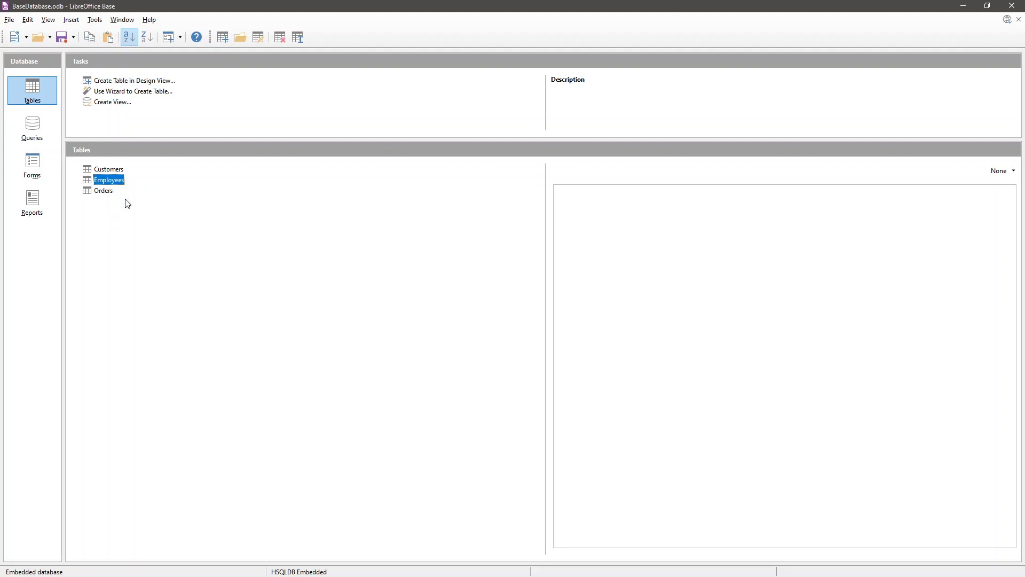
- Open Tools > Relationships, add Customers and Orders, and place Orders right of Customers
{"action": "left_click", "coordinate": [100, 22]}
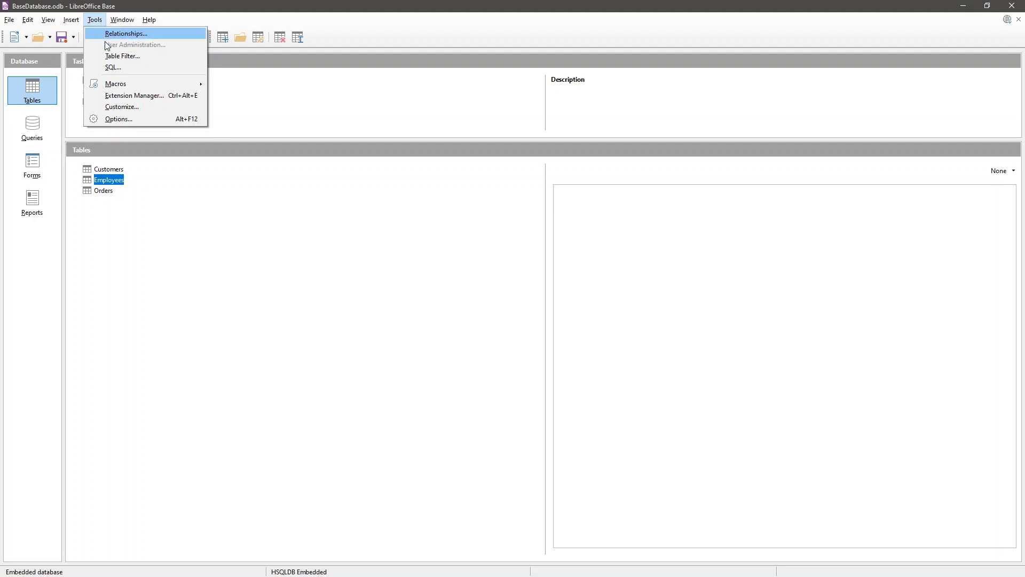
{"action": "left_click", "coordinate": [126, 34]}
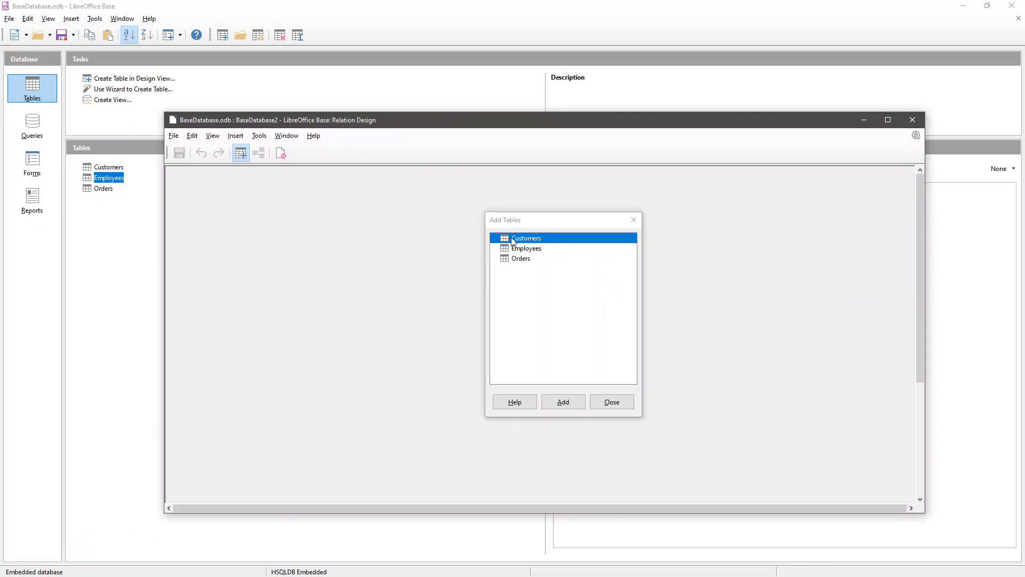
{"action": "left_click", "coordinate": [550, 224]}
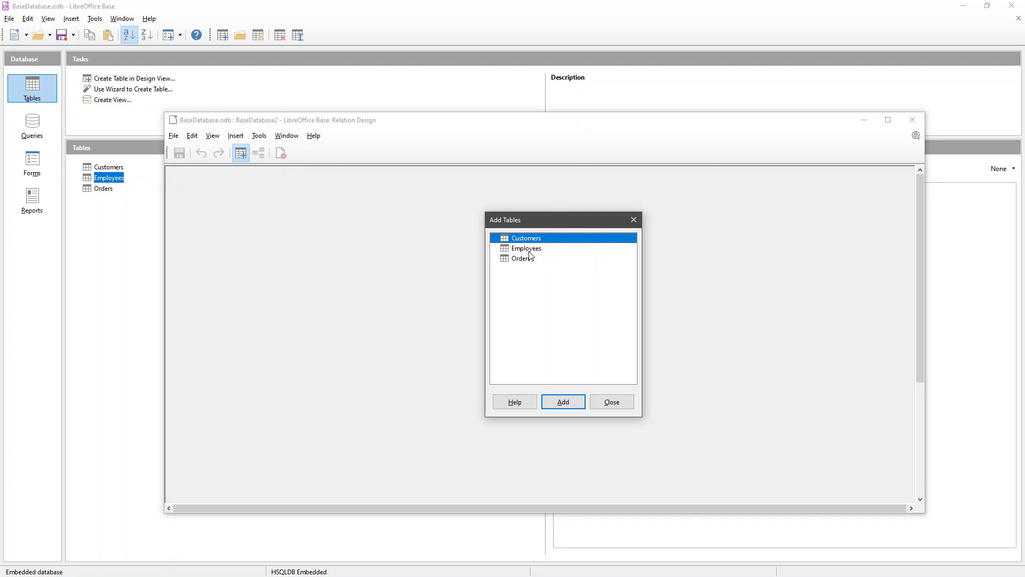
{"action": "left_click", "coordinate": [557, 408]}
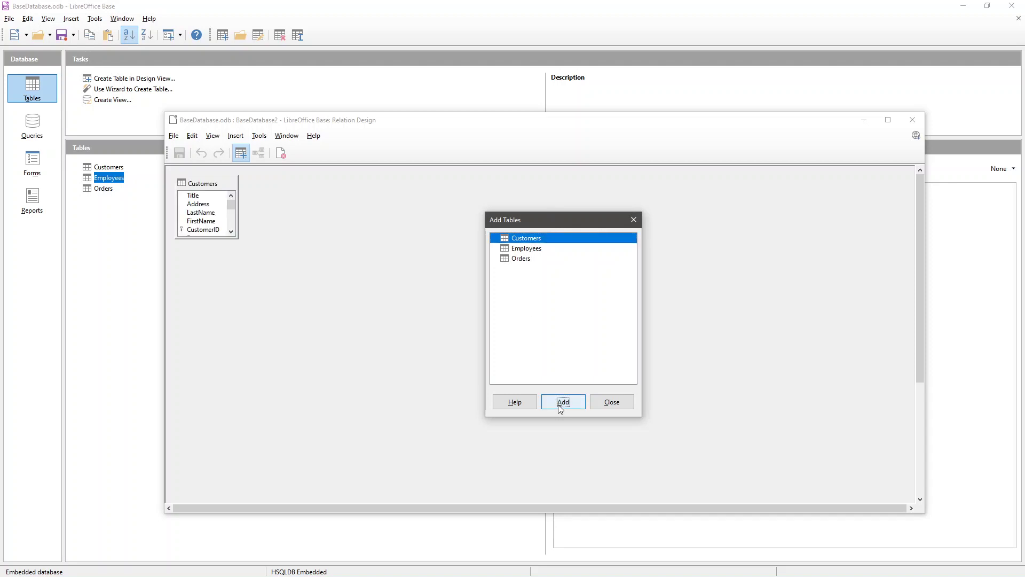
{"action": "left_click", "coordinate": [529, 259]}
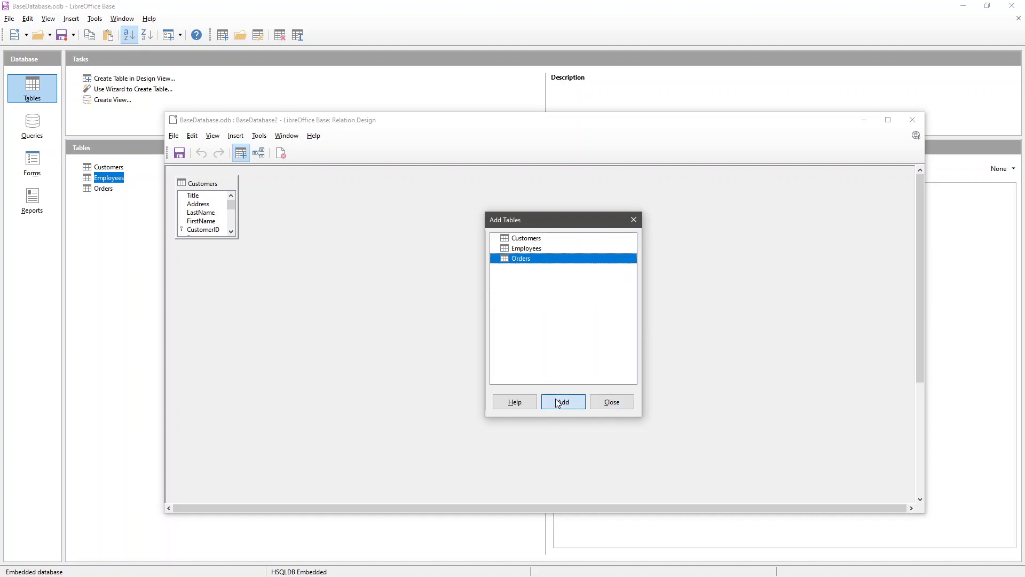
{"action": "left_click", "coordinate": [565, 402]}
{"action": "left_click", "coordinate": [612, 401]}
{"action": "left_click_drag", "start_coordinate": [270, 184], "coordinate": [359, 187]}
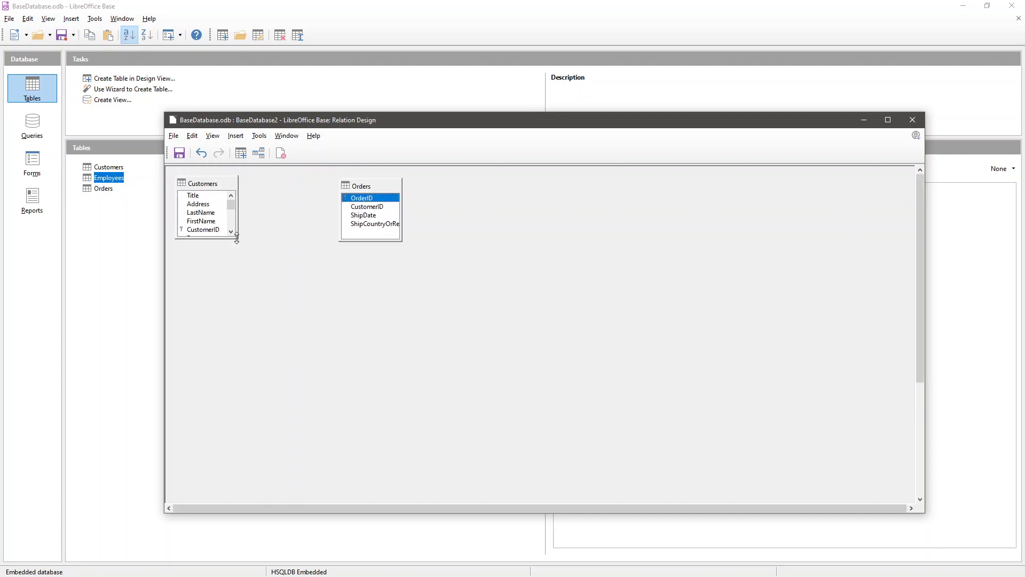
- Lengthen both table boxes and widen Customers so every field shows
{"action": "left_click_drag", "start_coordinate": [238, 237], "coordinate": [248, 303]}
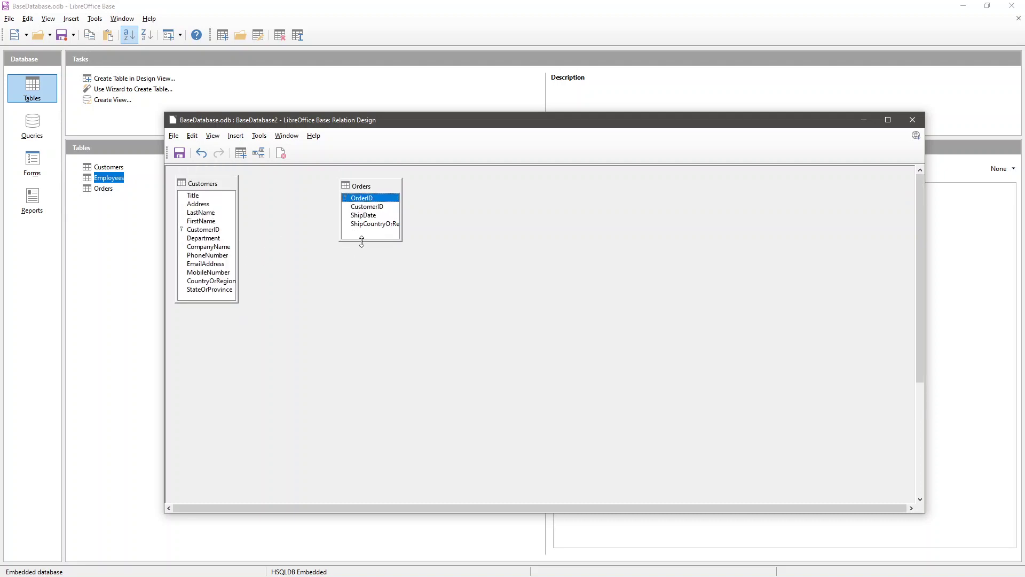
{"action": "left_click_drag", "start_coordinate": [360, 242], "coordinate": [360, 304]}
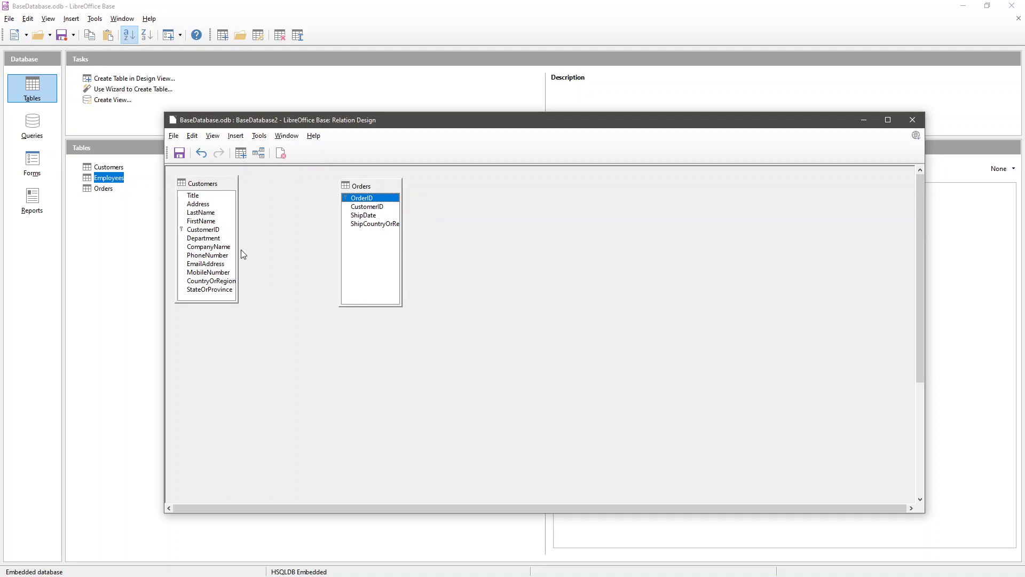
{"action": "left_click_drag", "start_coordinate": [239, 259], "coordinate": [251, 259]}
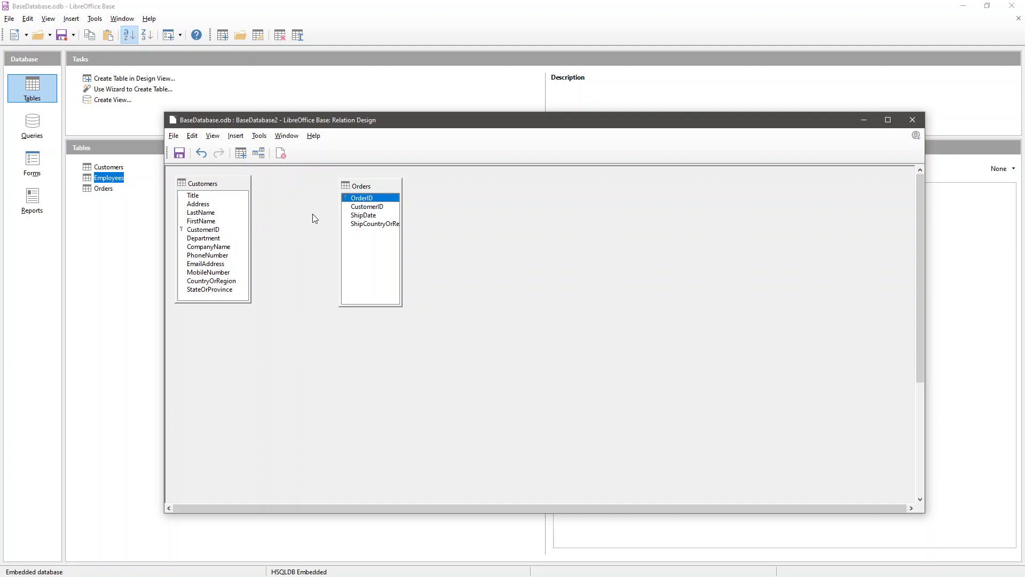
- Select the CustomerID fields in the Customers and Orders boxes
{"action": "left_click", "coordinate": [219, 230]}
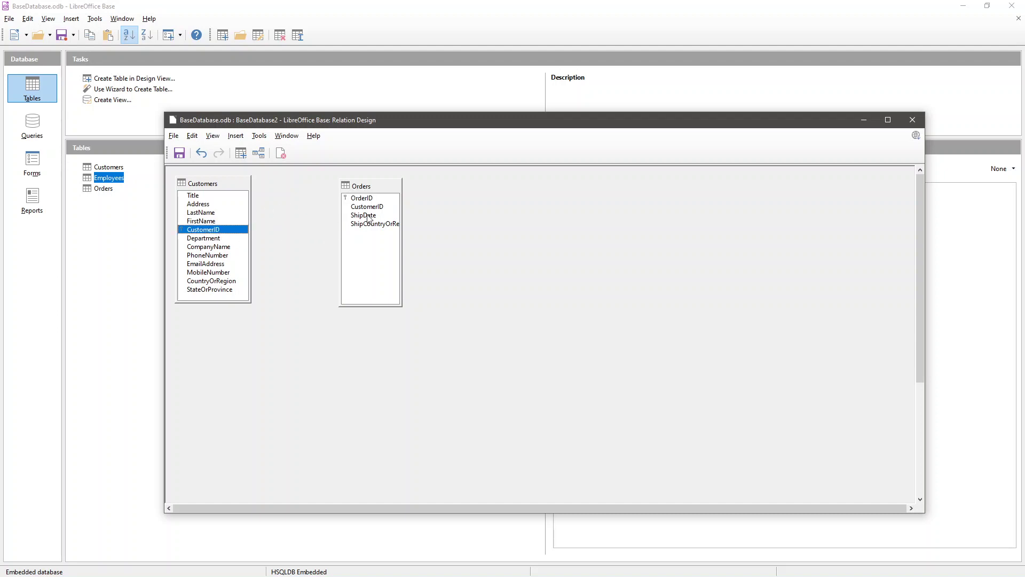
{"action": "left_click", "coordinate": [372, 197]}
{"action": "left_click", "coordinate": [368, 207]}
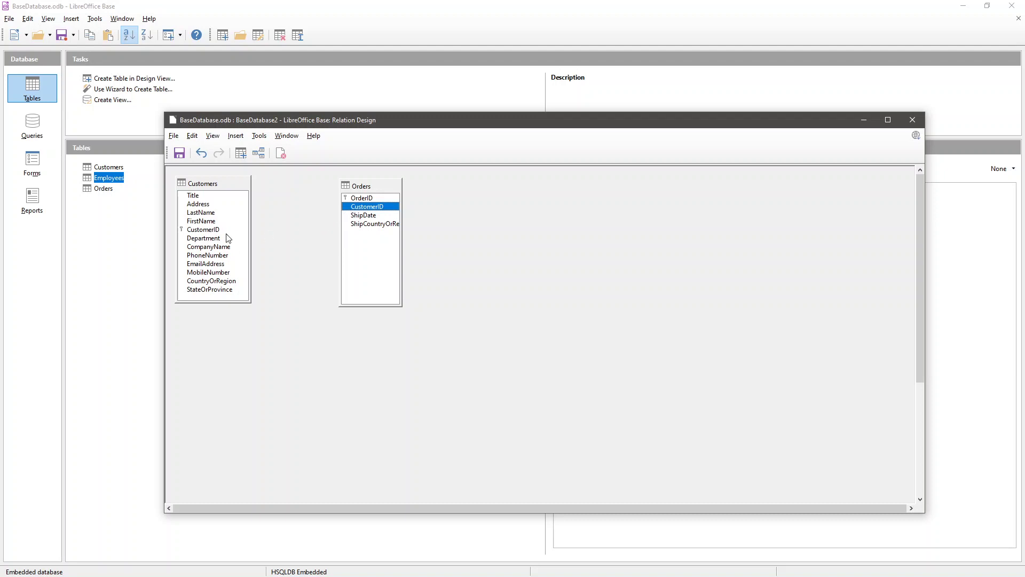
{"action": "left_click", "coordinate": [218, 229]}
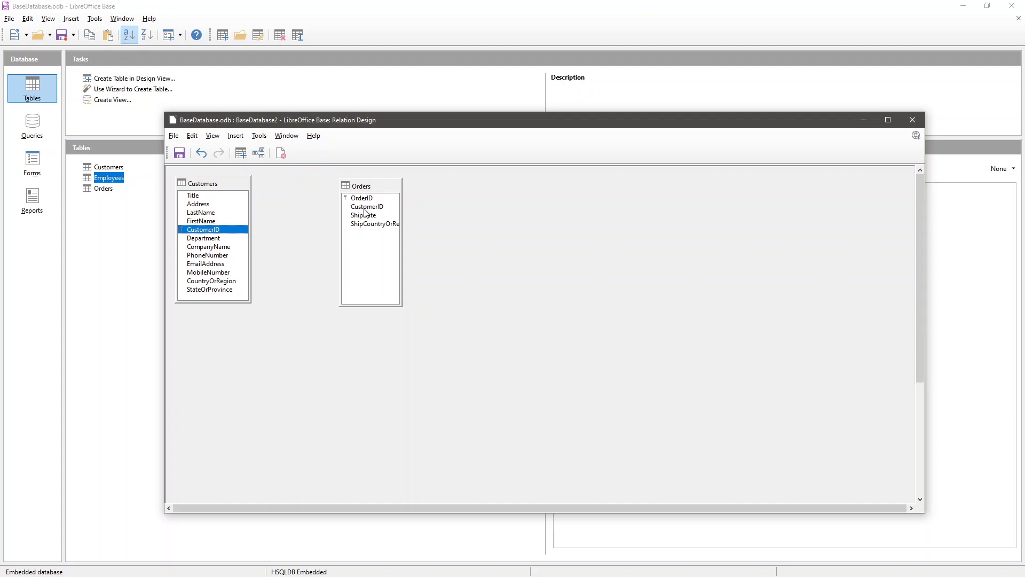
{"action": "left_click", "coordinate": [364, 206]}
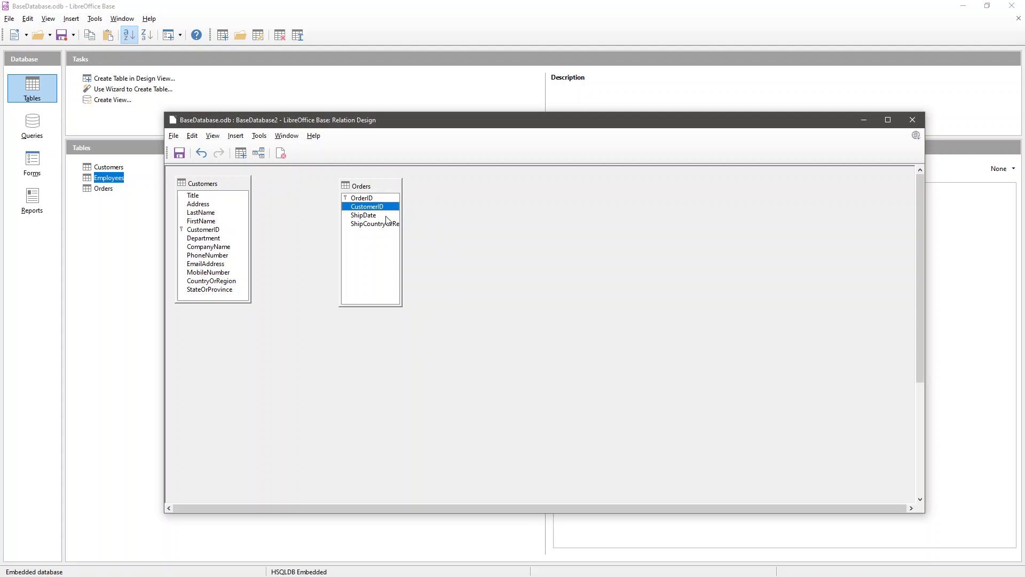
{"action": "left_click", "coordinate": [206, 229]}
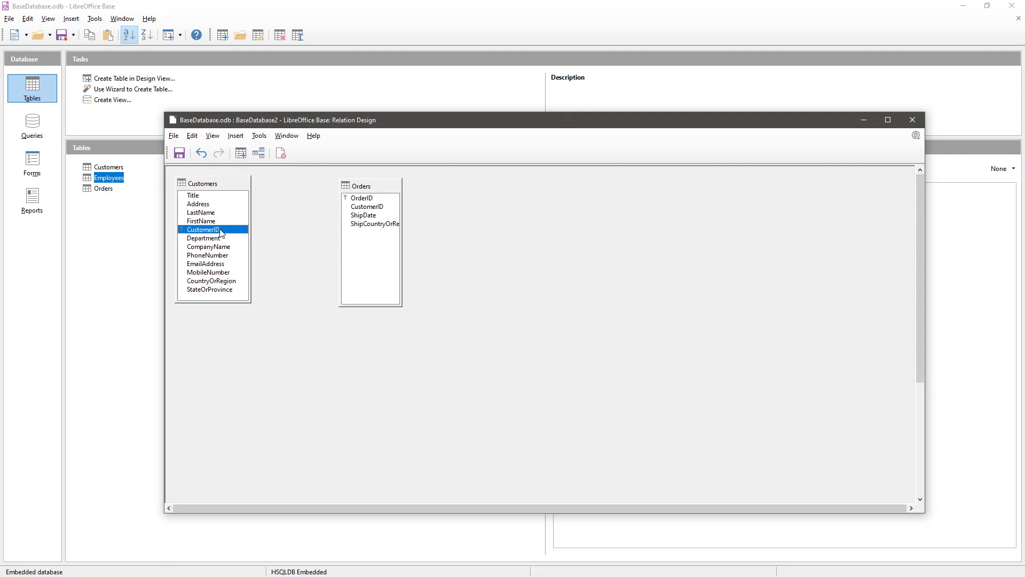
- Create the one-to-many relationship from Customers.CustomerID to Orders.CustomerID, then return to the Google Meet window
{"action": "left_click_drag", "start_coordinate": [220, 233], "coordinate": [350, 210]}
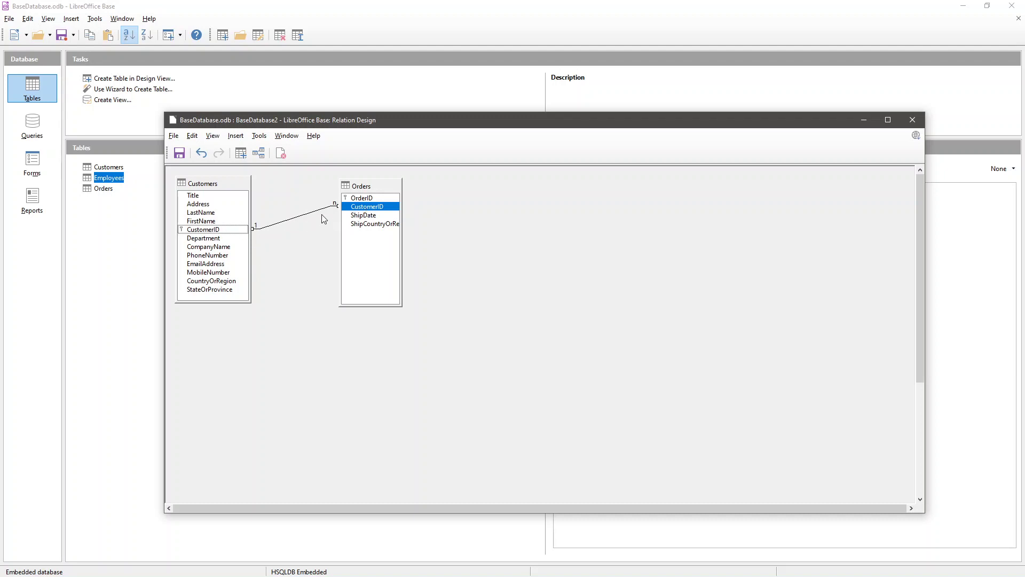
{"action": "left_click", "coordinate": [288, 219]}
{"action": "left_click", "coordinate": [275, 240]}
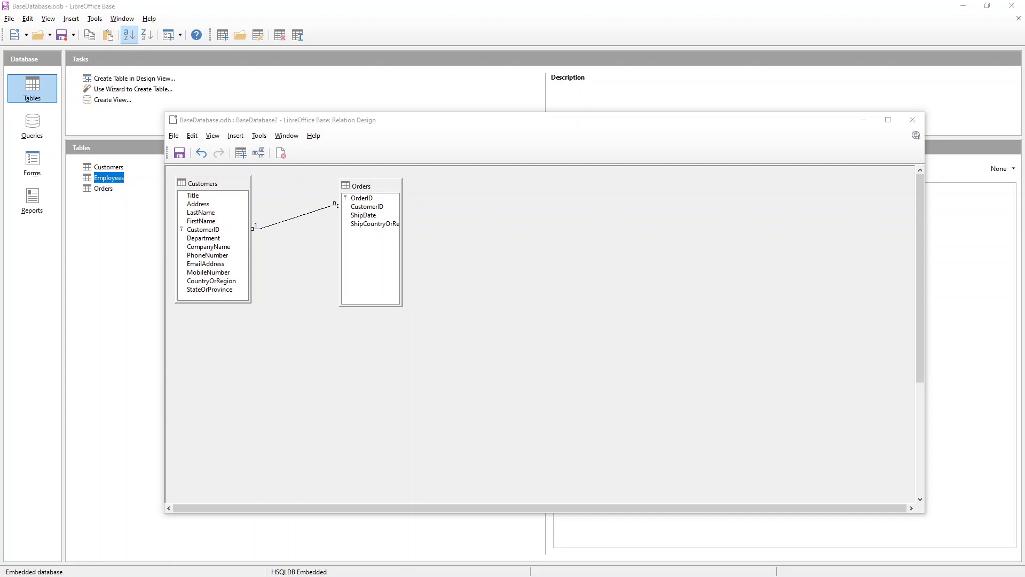
{"action": "key", "text": "alt+Tab"}
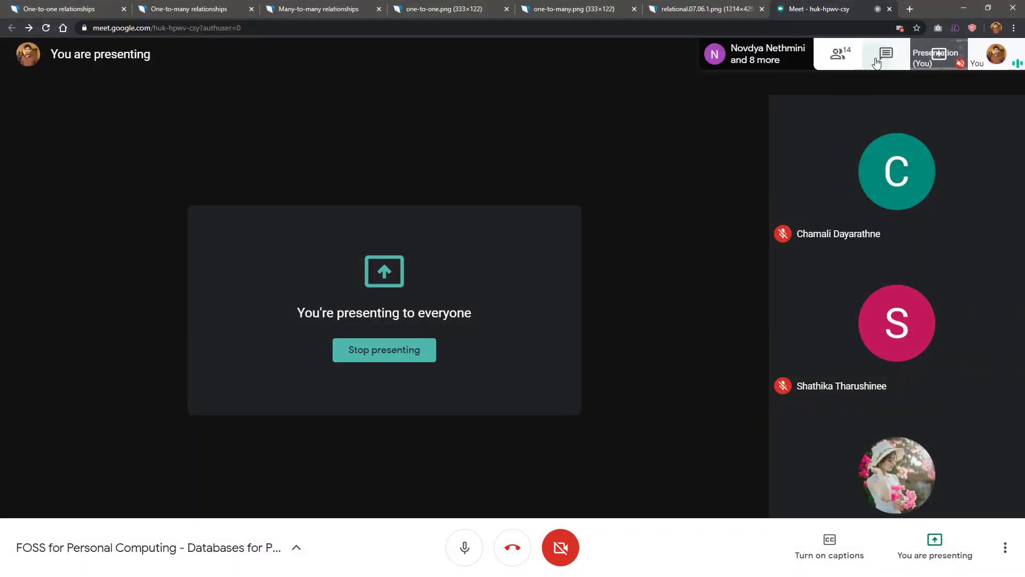
- Send 'An example for one-to-one relationships?' in the meeting chat and go back to the Relation Design
{"action": "left_click", "coordinate": [876, 58]}
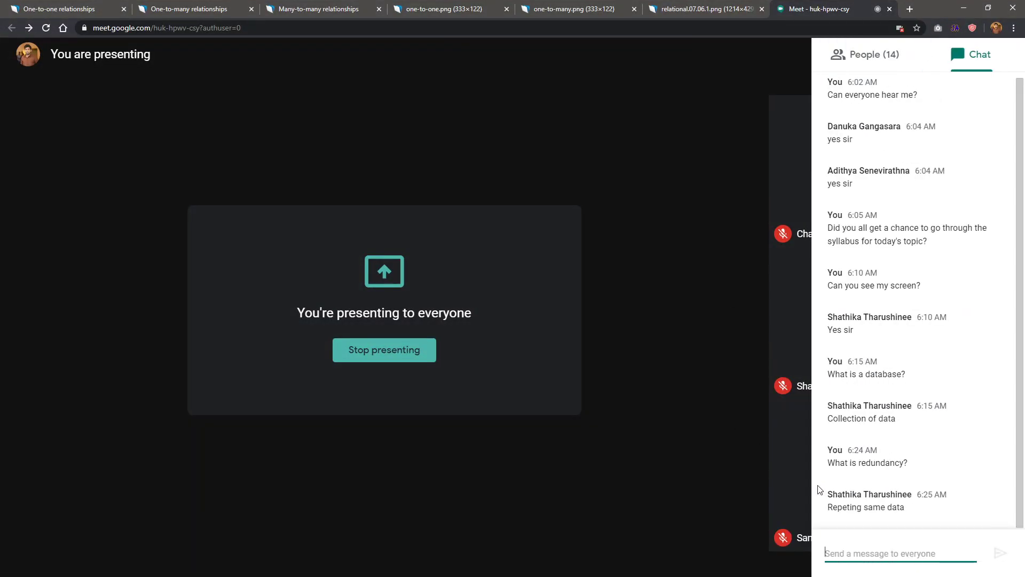
{"action": "type", "text": "What"}
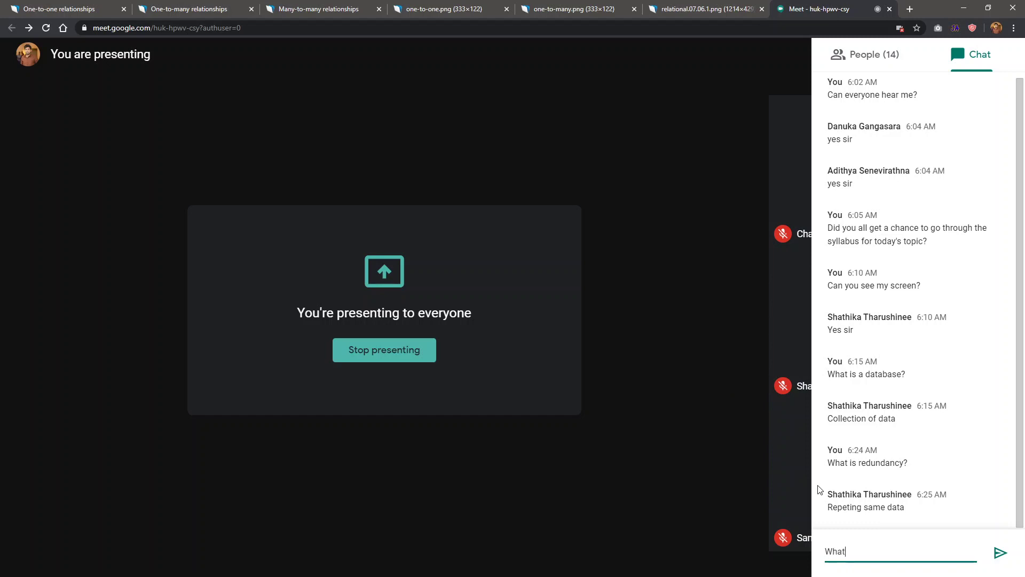
{"action": "key", "text": "ctrl+a"}
{"action": "type", "text": "An example for one-to-one relationships?"}
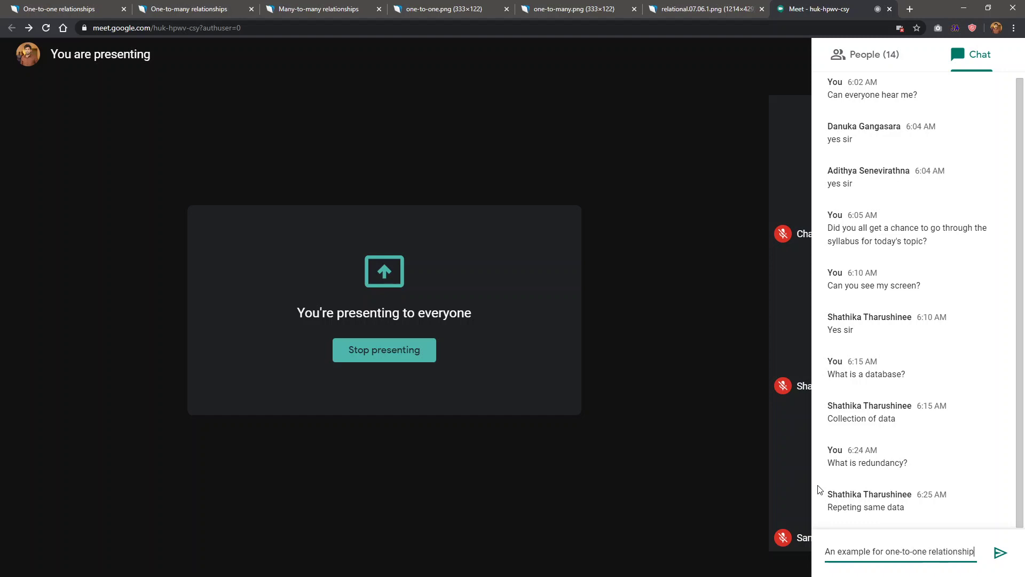
{"action": "key", "text": "Return"}
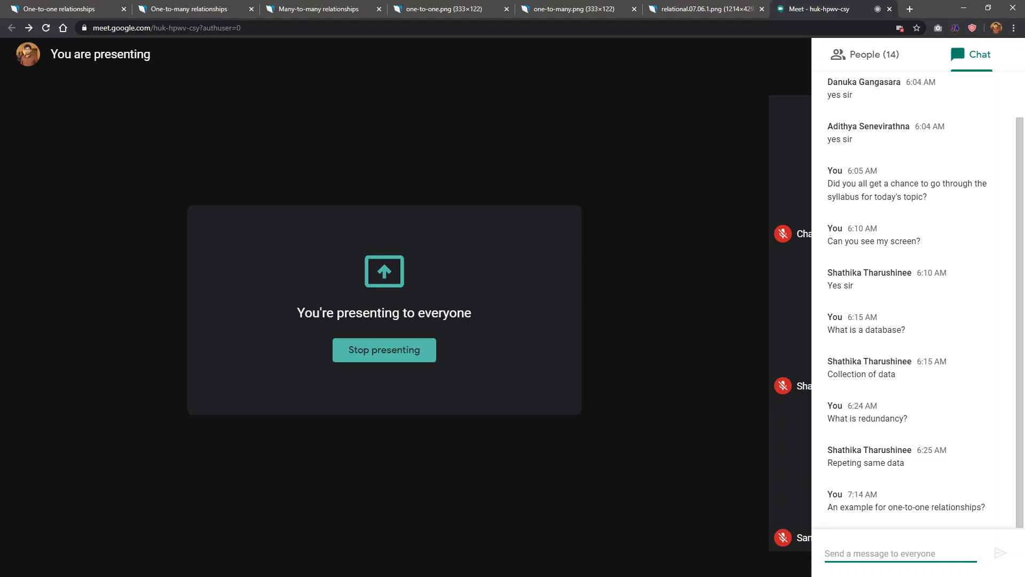
{"action": "key", "text": "alt+Tab"}
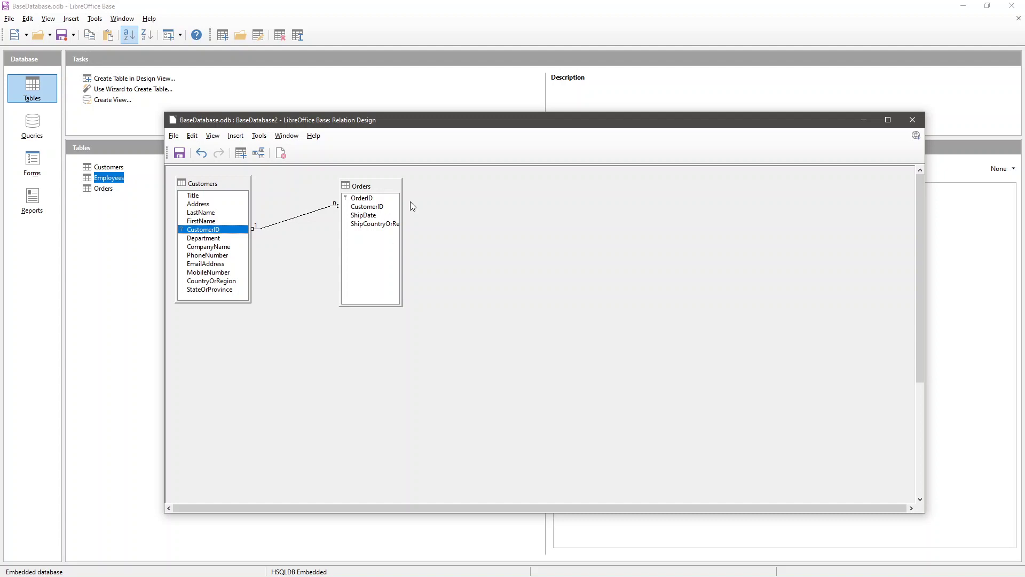
- Save and close the relationship design, then start an Orders record for CustomerID 1
{"action": "left_click", "coordinate": [912, 121]}
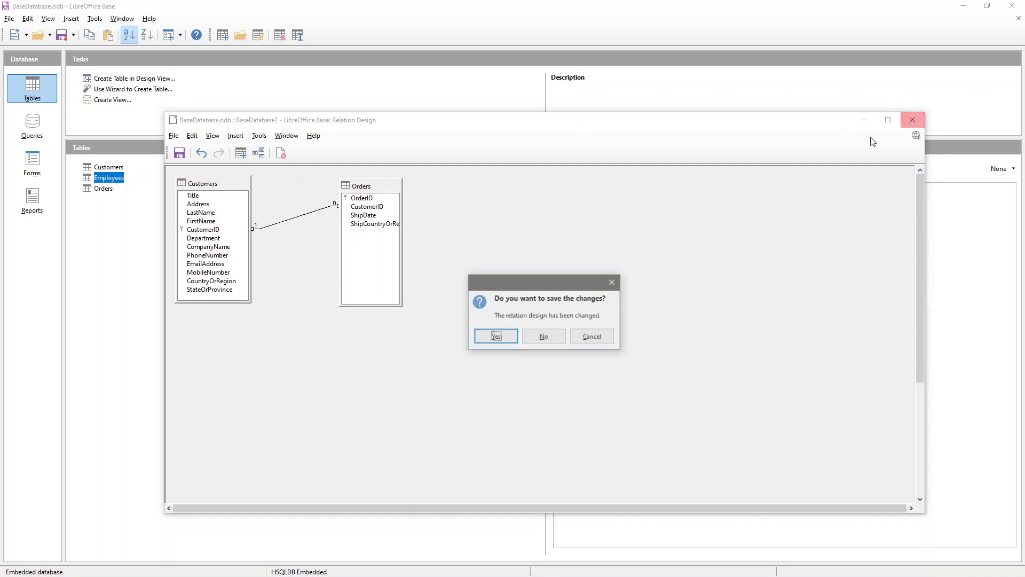
{"action": "left_click", "coordinate": [500, 338]}
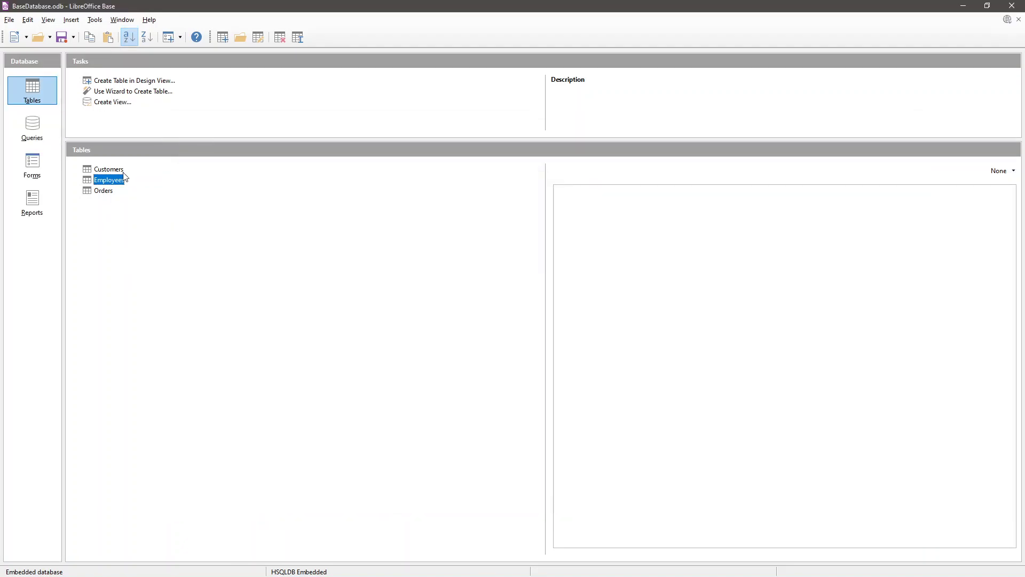
{"action": "double_click", "coordinate": [101, 190]}
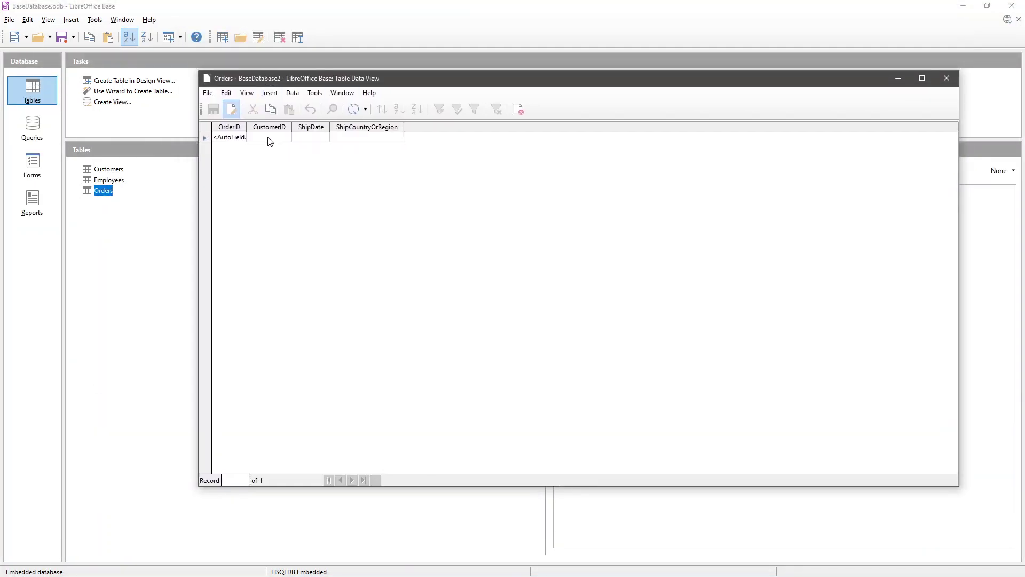
{"action": "left_click", "coordinate": [269, 141]}
{"action": "type", "text": "1"}
{"action": "key", "text": "Tab"}
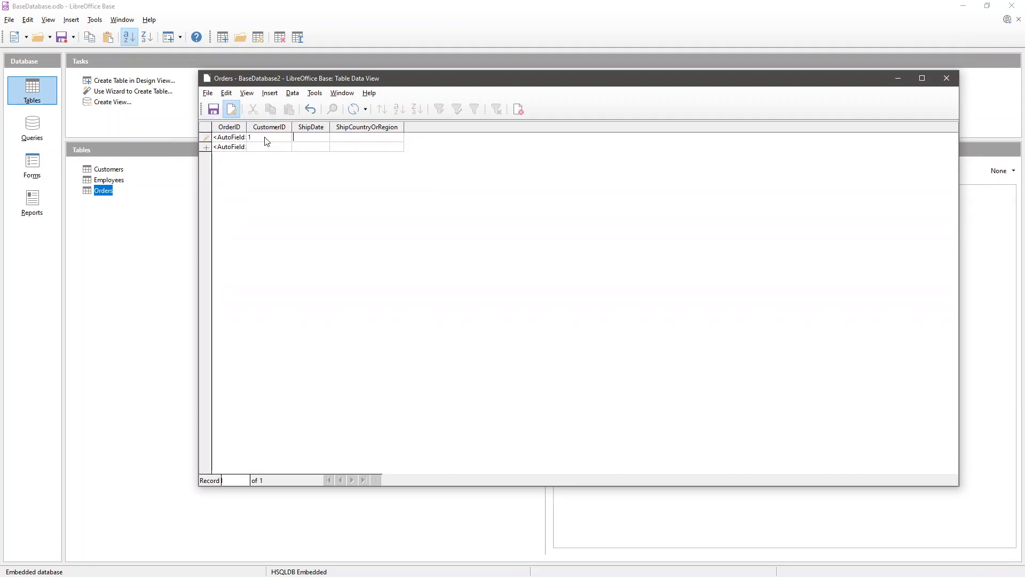
- Enter ship date 1/11/1 and country Sri Lanka, then discard the rejected order
{"action": "type", "text": "1/11"}
{"action": "type", "text": "/1"}
{"action": "key", "text": "Tab"}
{"action": "type", "text": "Sri Lanka"}
{"action": "key", "text": "Tab"}
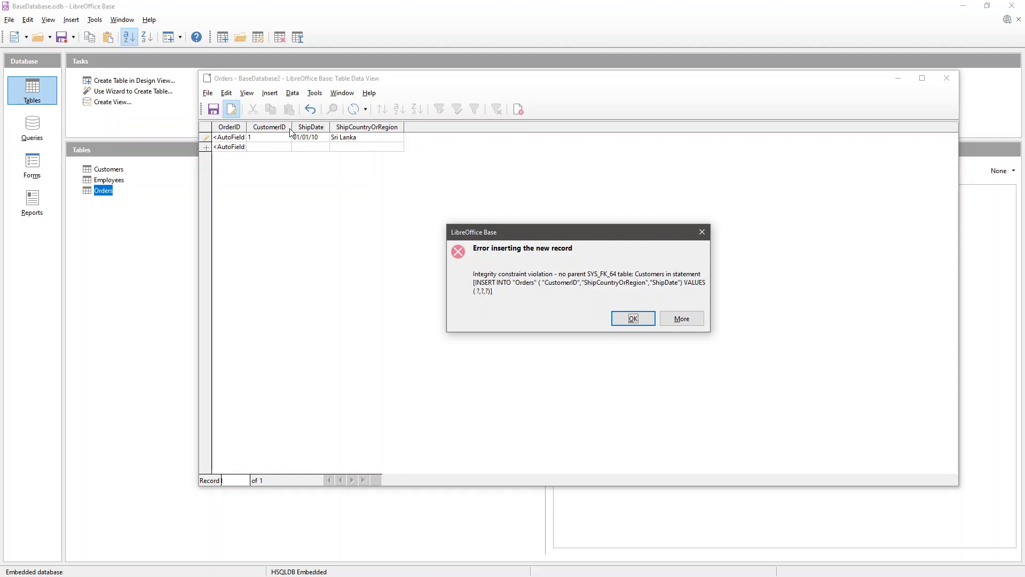
{"action": "key", "text": "Return"}
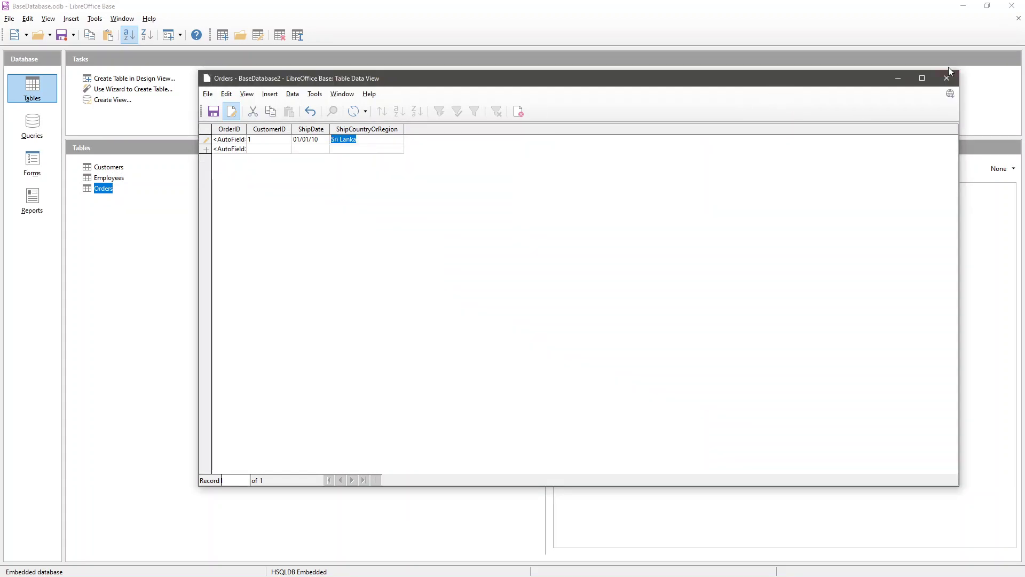
{"action": "left_click", "coordinate": [948, 78]}
{"action": "left_click", "coordinate": [578, 301]}
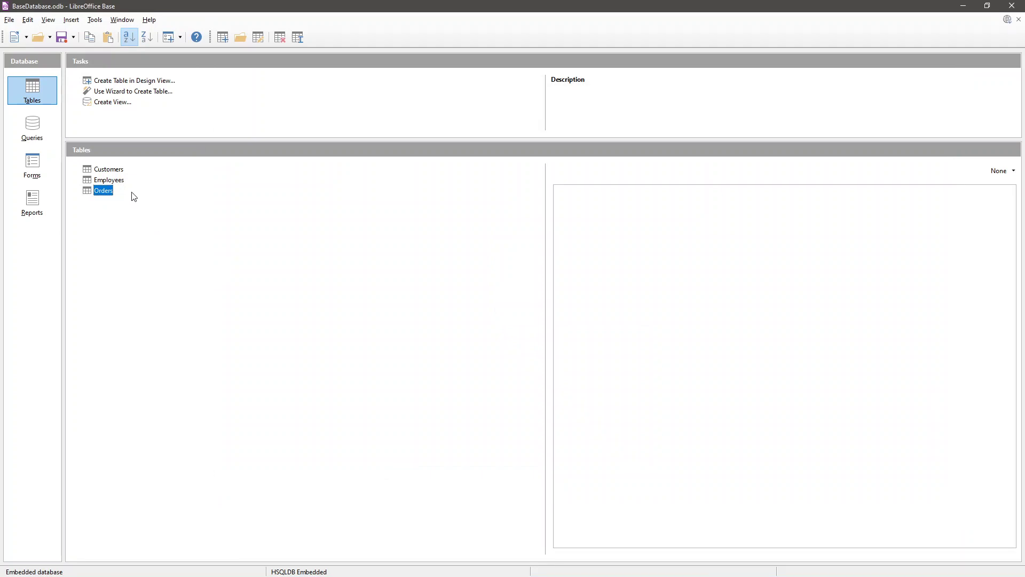
- In Customers, start a new record with title Mr., address Add and last name ABCABC
{"action": "double_click", "coordinate": [109, 170]}
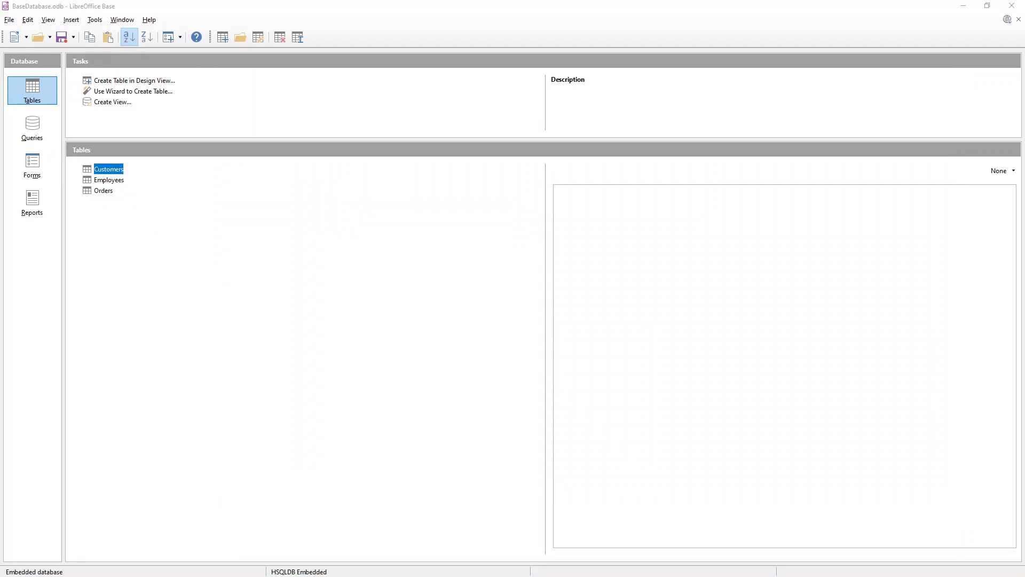
{"action": "left_click_drag", "start_coordinate": [644, 89], "coordinate": [238, 100]}
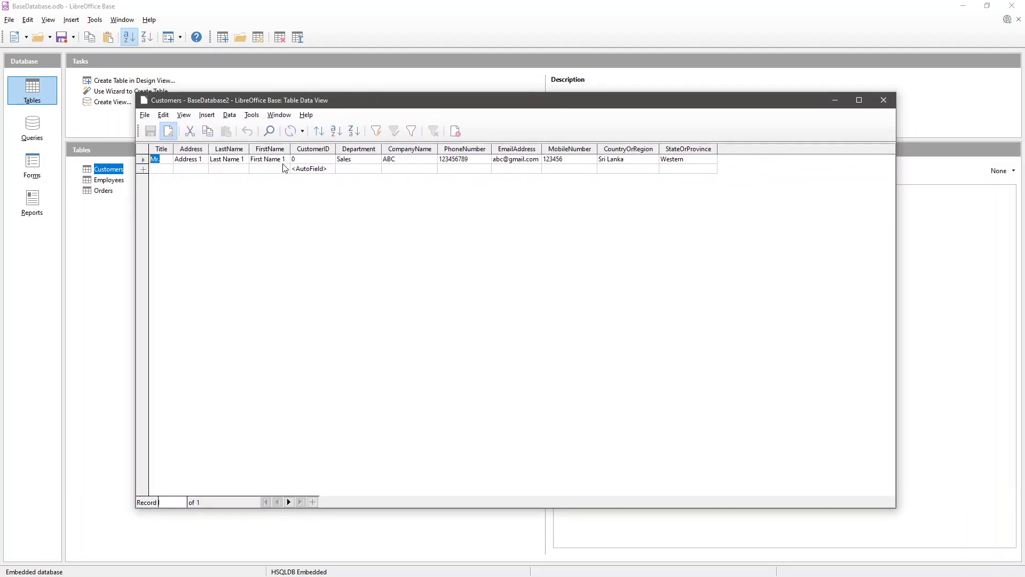
{"action": "left_click", "coordinate": [165, 169]}
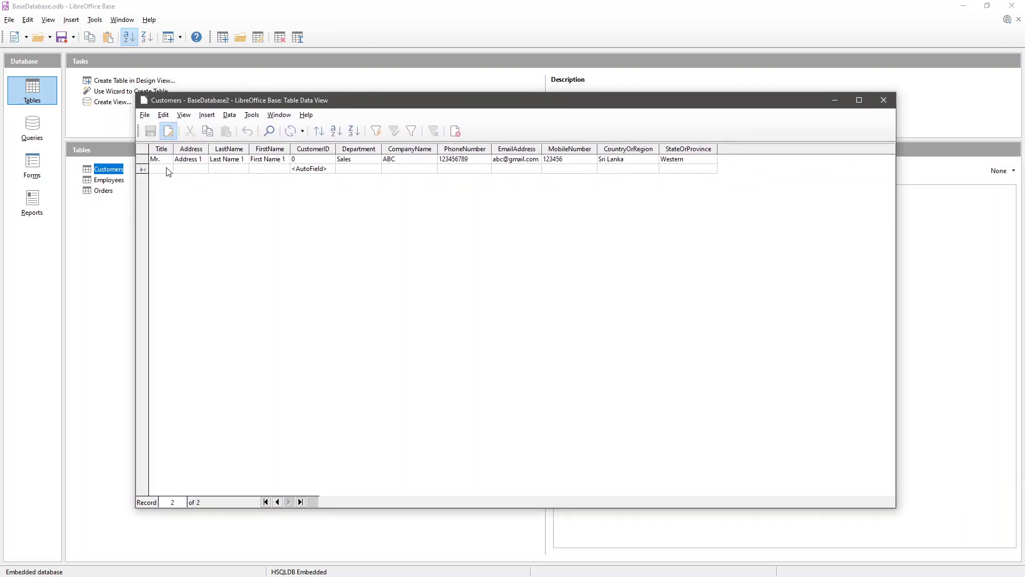
{"action": "type", "text": "Mr."}
{"action": "key", "text": "Tab"}
{"action": "type", "text": "Add"}
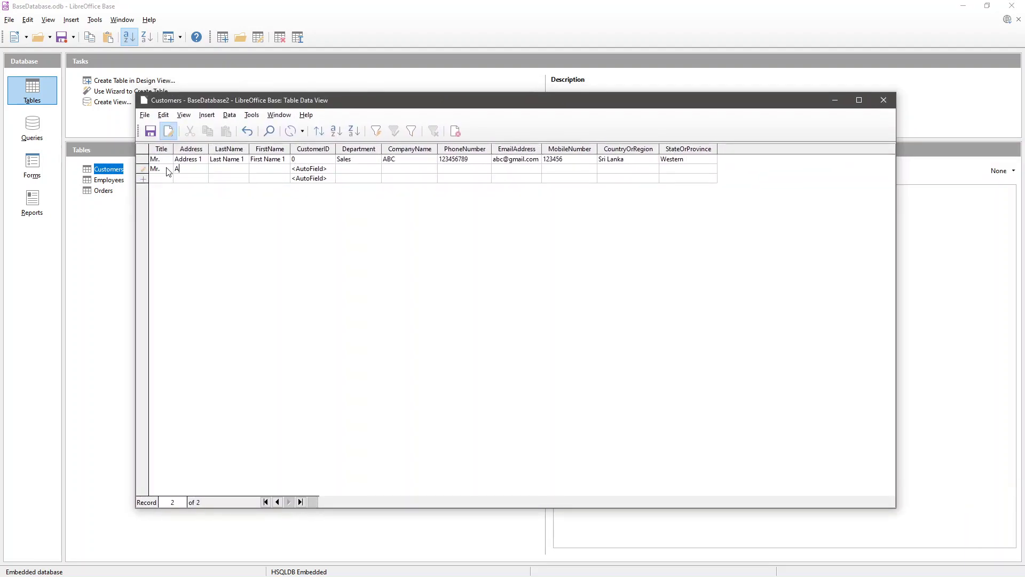
{"action": "key", "text": "Tab"}
{"action": "type", "text": "ABCABC"}
{"action": "key", "text": "Tab"}
{"action": "key", "text": "Tab"}
- Add department Sales, company ABC and its phone number, save the record and close Customers
{"action": "type", "text": "Sales"}
{"action": "key", "text": "Tab"}
{"action": "type", "text": "ABC"}
{"action": "type", "text": "123456789"}
{"action": "key", "text": "Tab"}
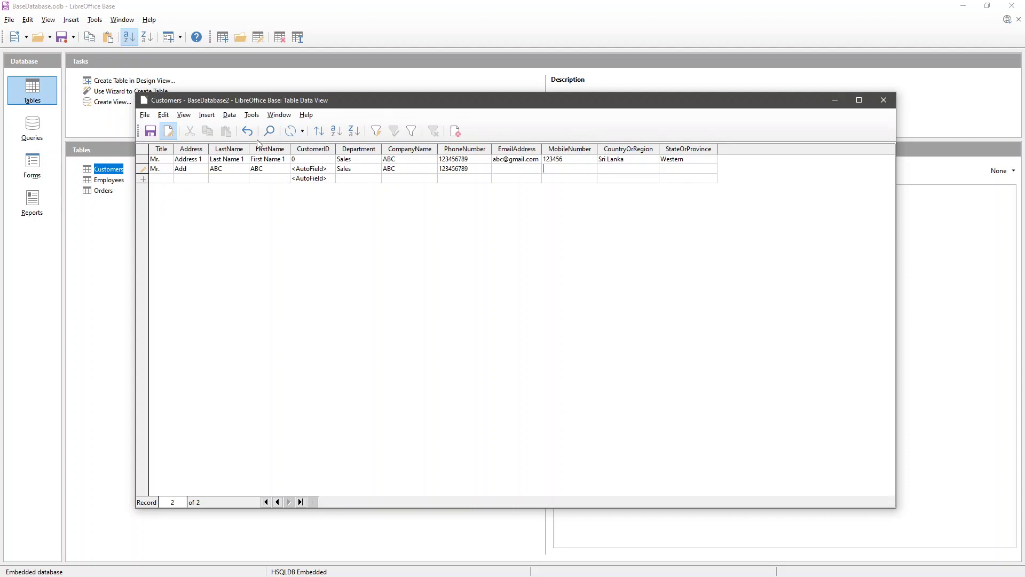
{"action": "left_click", "coordinate": [162, 178]}
{"action": "left_click", "coordinate": [489, 169]}
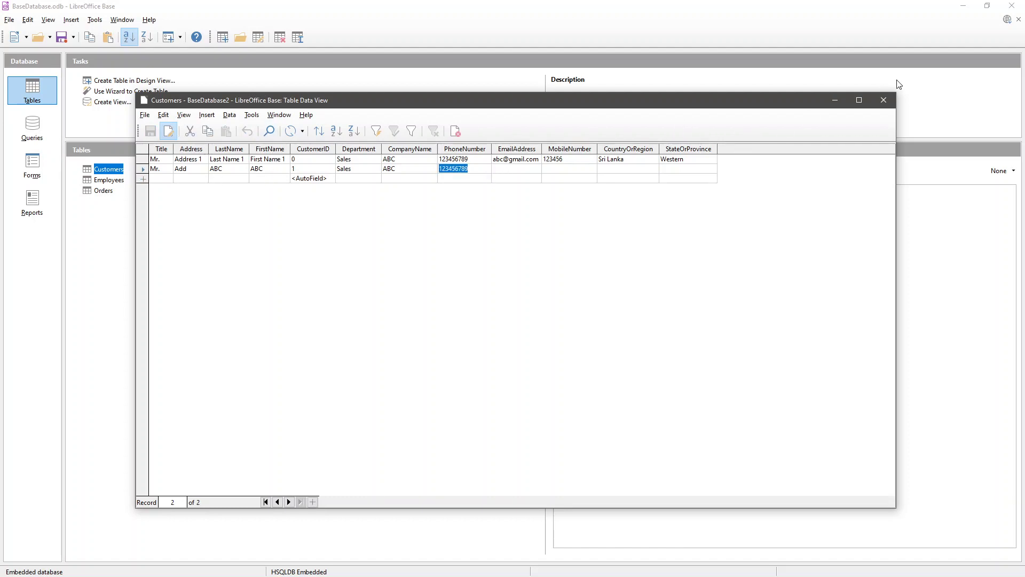
{"action": "left_click", "coordinate": [884, 99]}
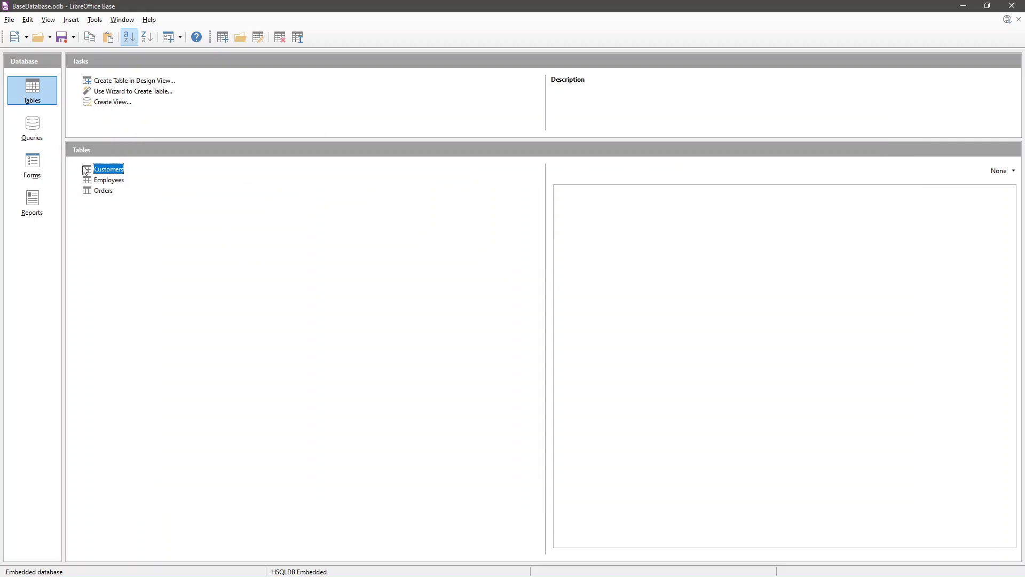
- In Orders, enter orders for CustomerID 1 dated 1/01/10 and 11/1/10
{"action": "double_click", "coordinate": [103, 191]}
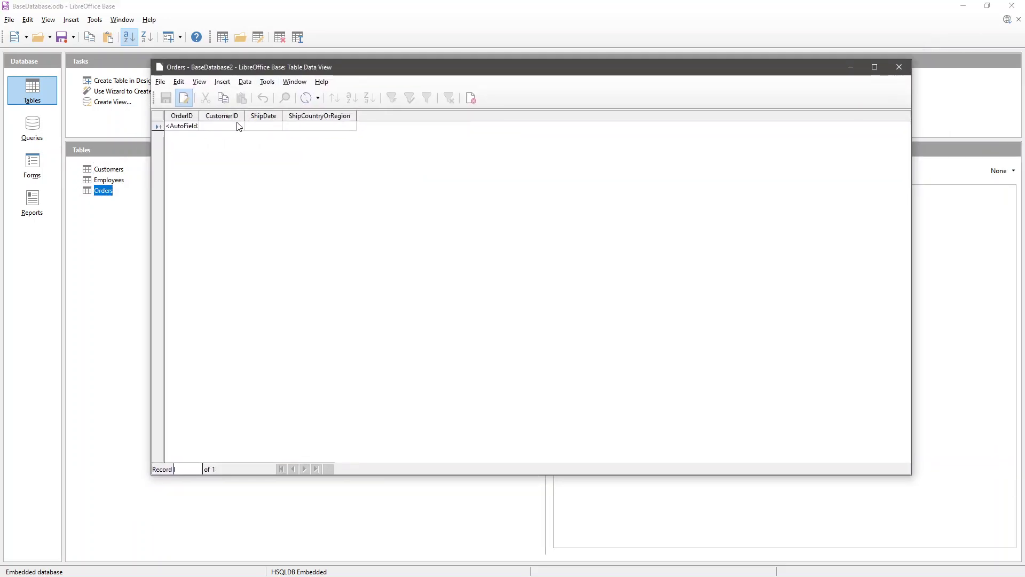
{"action": "type", "text": "1"}
{"action": "key", "text": "Tab"}
{"action": "type", "text": "1"}
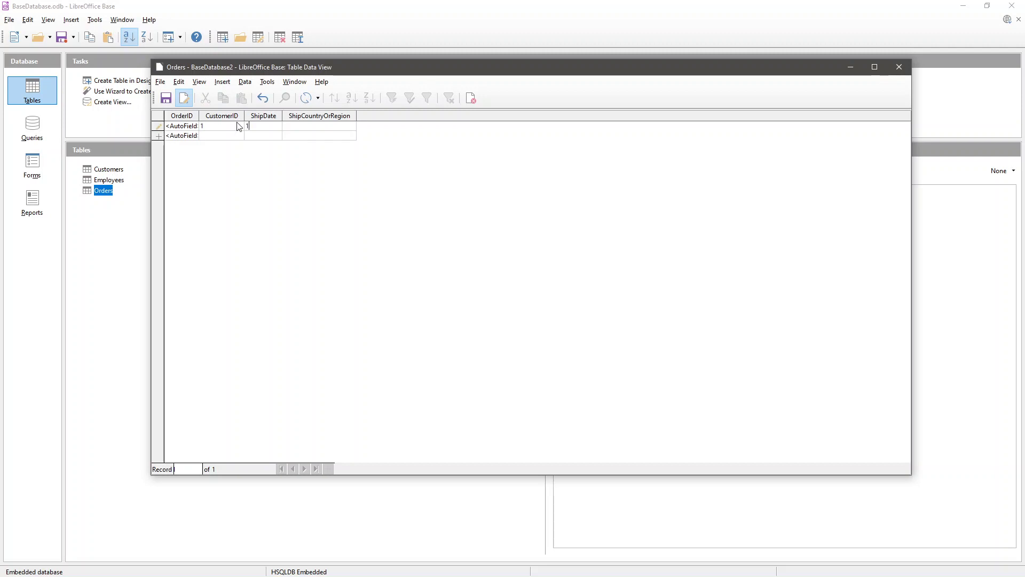
{"action": "type", "text": "/01/10"}
{"action": "key", "text": "Tab"}
{"action": "key", "text": "Tab"}
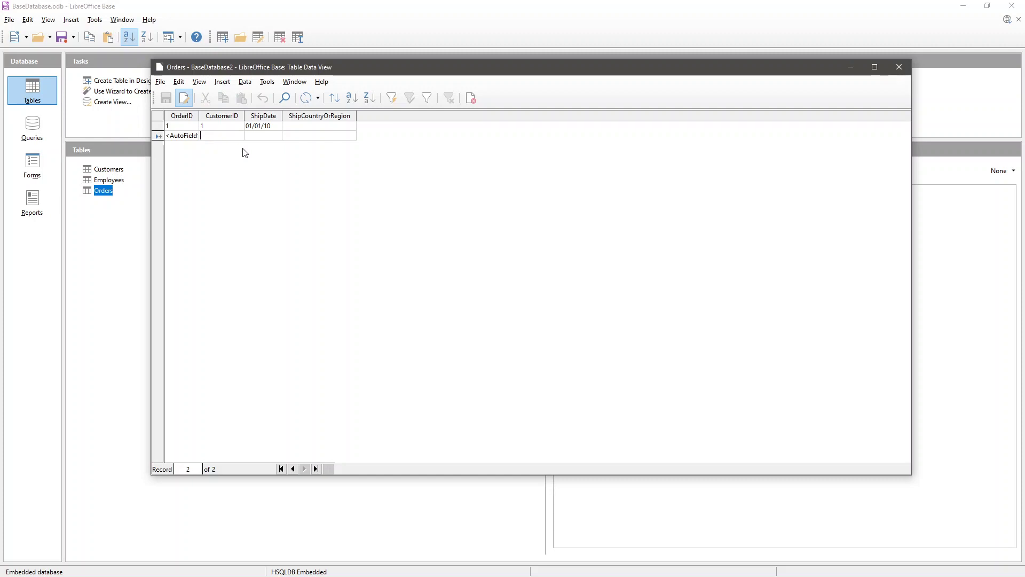
{"action": "type", "text": "1/1/1"}
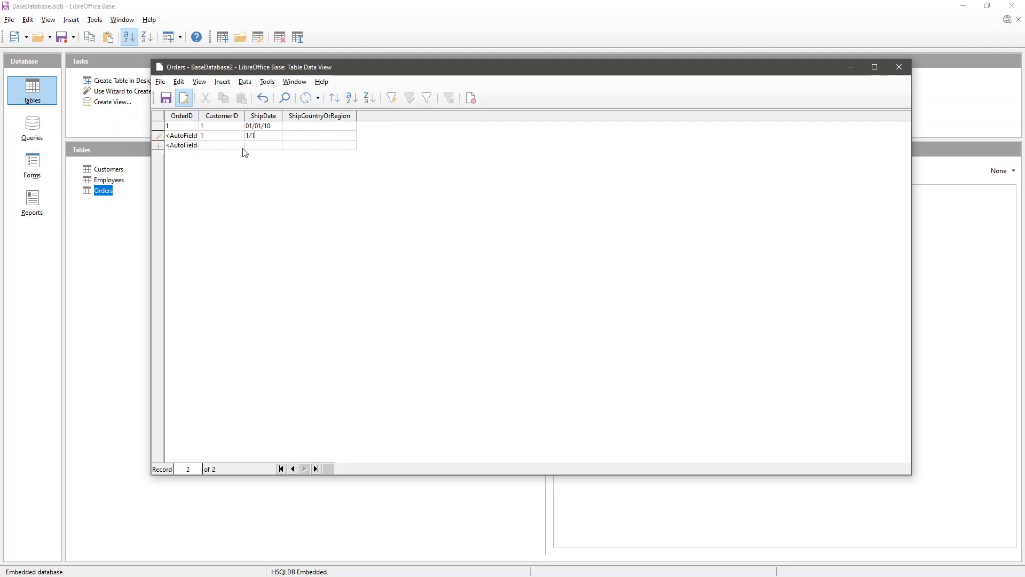
{"action": "type", "text": "/10"}
{"action": "key", "text": "Tab"}
{"action": "key", "text": "Tab"}
- Add a third order for CustomerID 1 dated 2/01/10 and a fourth dated 010/10/10, then close Orders
{"action": "left_click", "coordinate": [206, 147]}
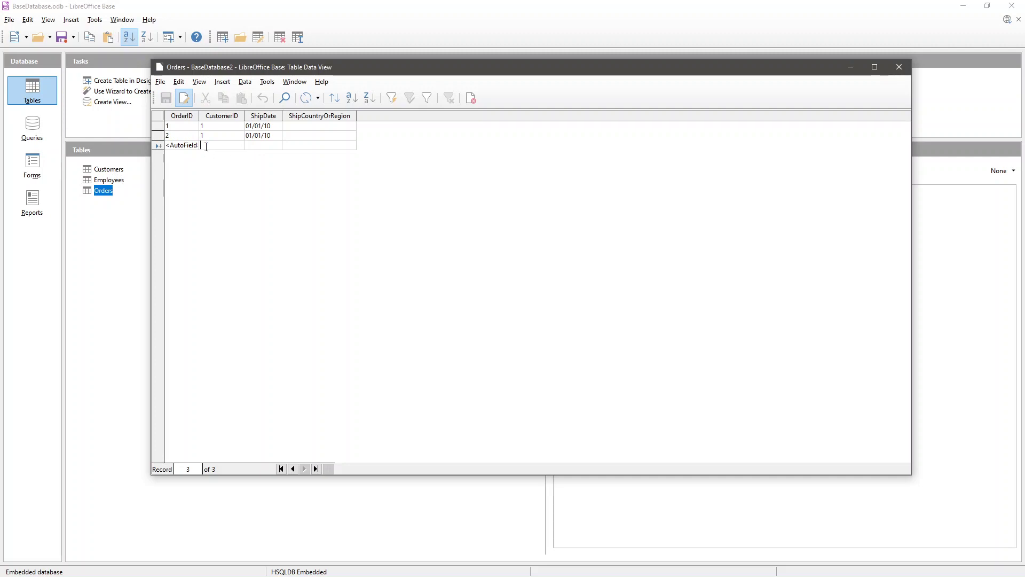
{"action": "type", "text": "1"}
{"action": "key", "text": "Tab"}
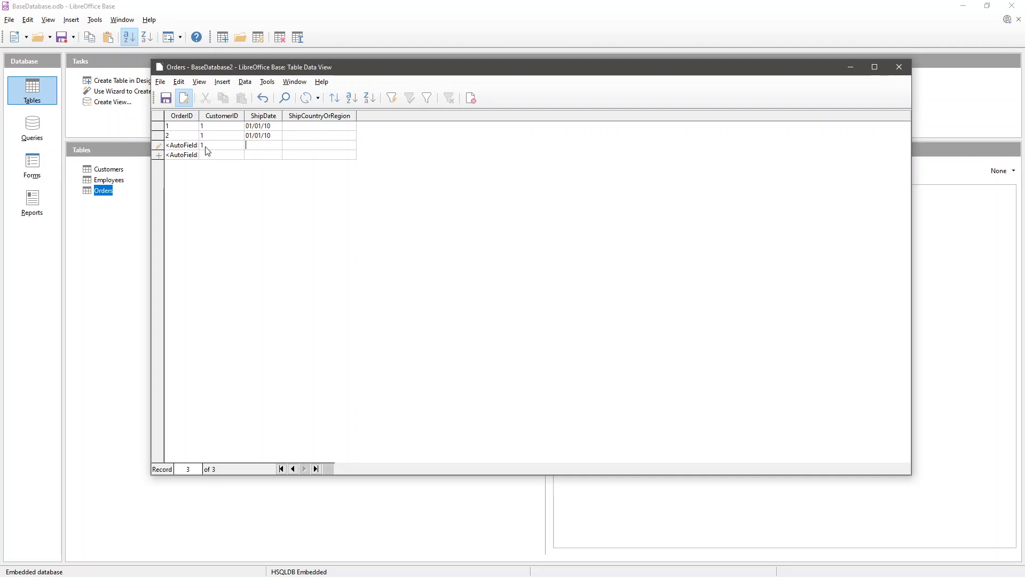
{"action": "type", "text": "2/01/10"}
{"action": "key", "text": "Tab"}
{"action": "left_click", "coordinate": [209, 156]}
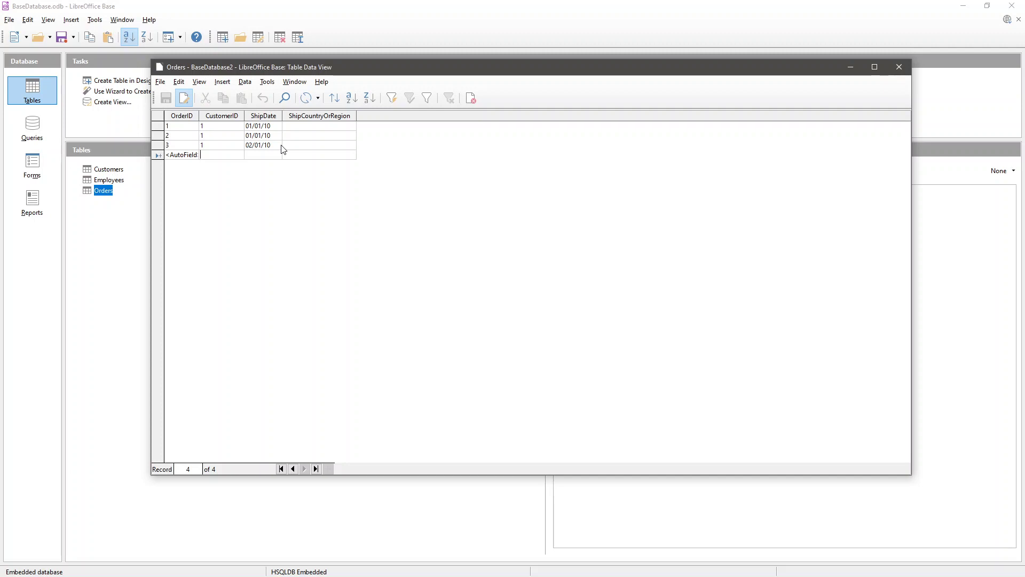
{"action": "type", "text": "0"}
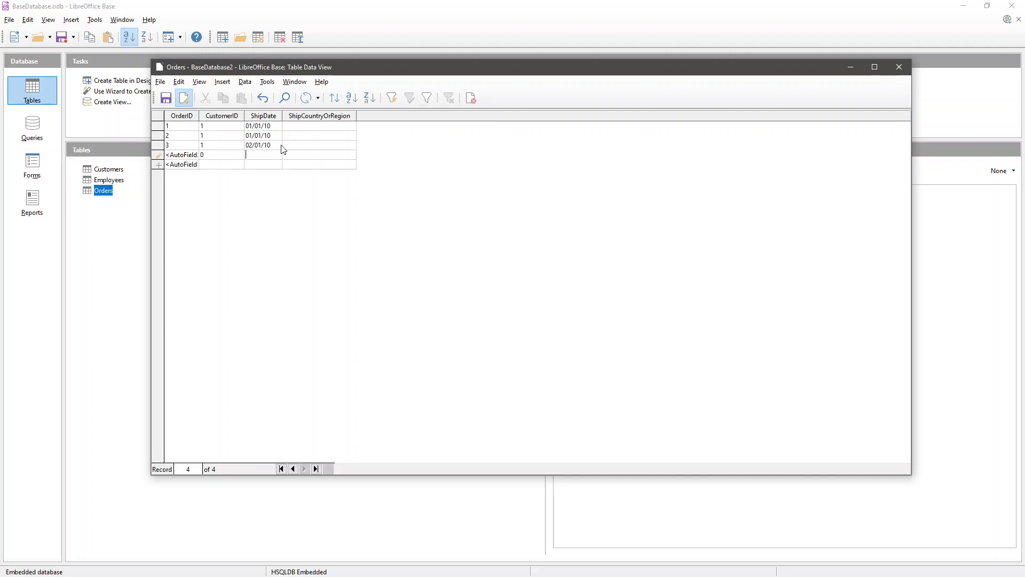
{"action": "type", "text": "10/10/10"}
{"action": "left_click", "coordinate": [218, 167]}
{"action": "left_click", "coordinate": [897, 67]}
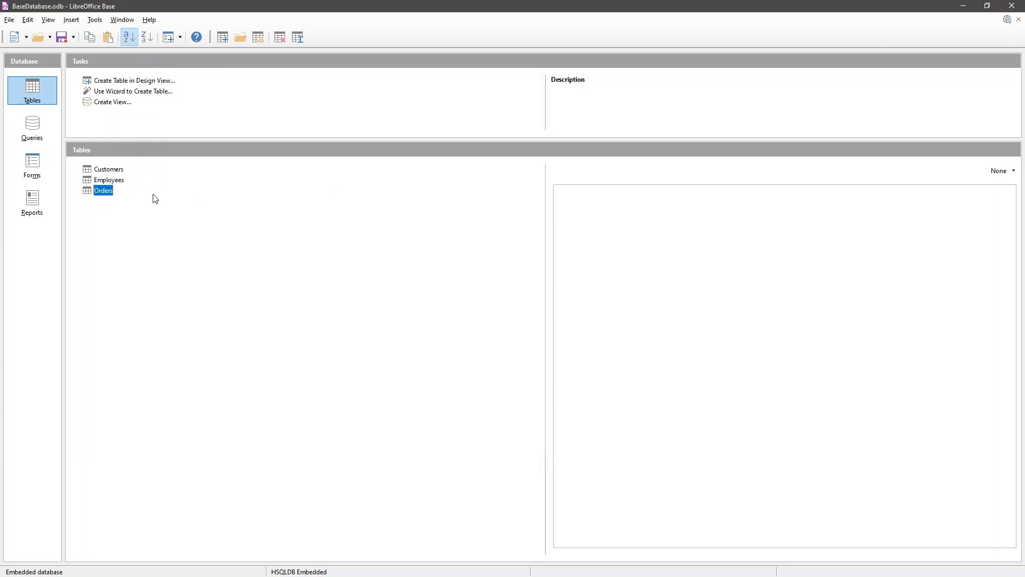
- Open Relation Design from the Tools menu, then close it again
{"action": "left_click", "coordinate": [95, 20]}
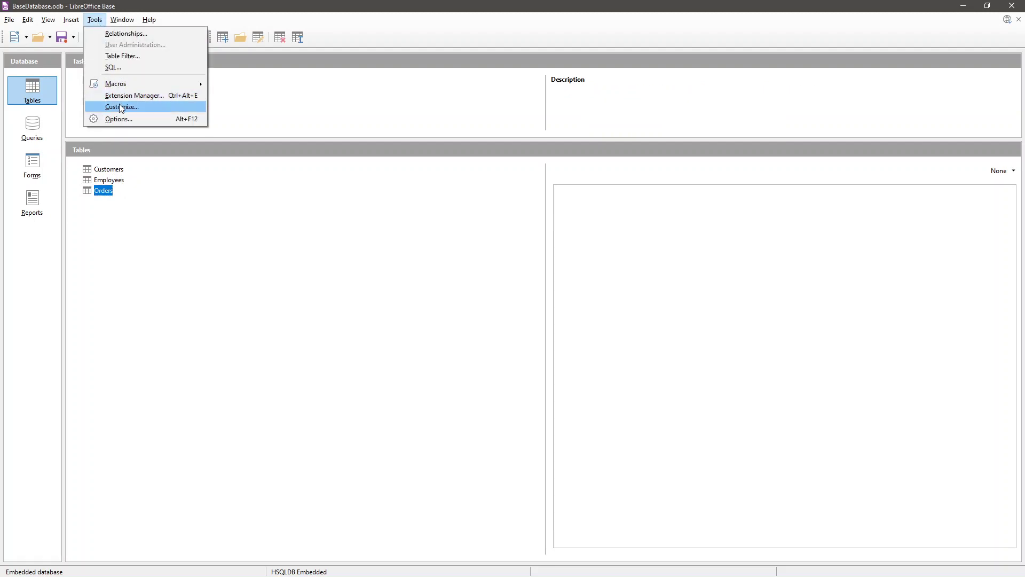
{"action": "left_click", "coordinate": [126, 34]}
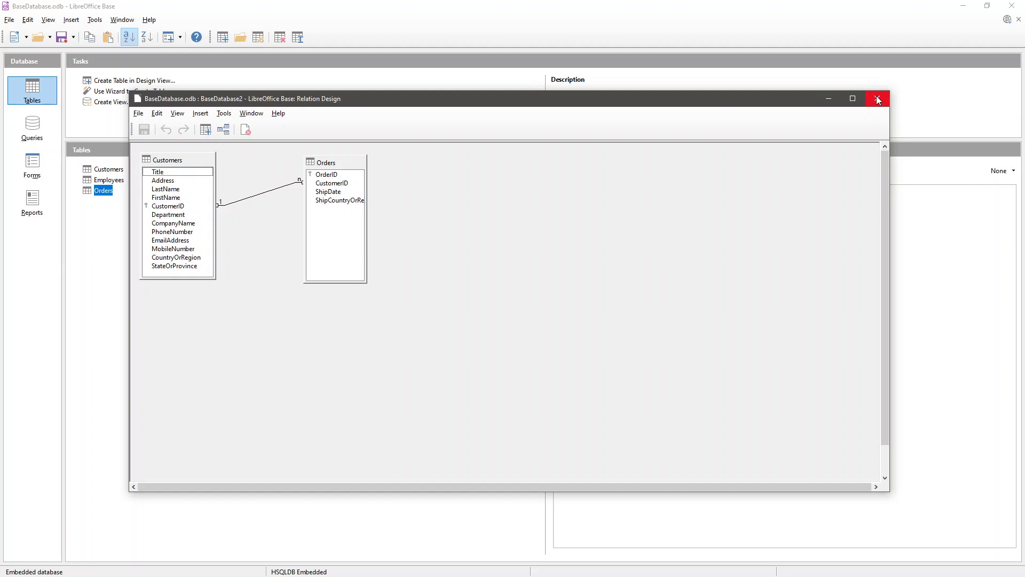
{"action": "left_click", "coordinate": [877, 99]}
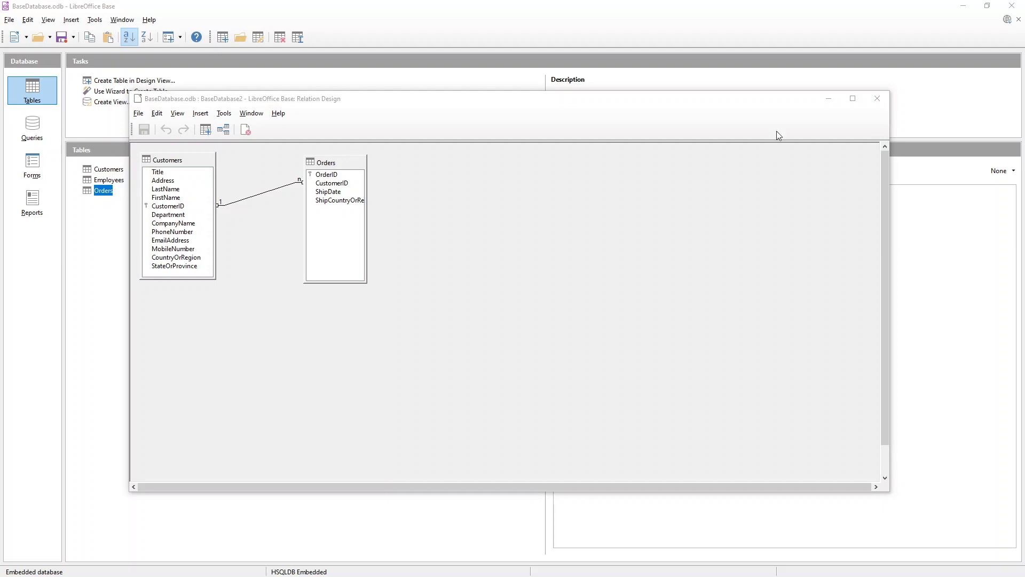
{"action": "left_click", "coordinate": [877, 98]}
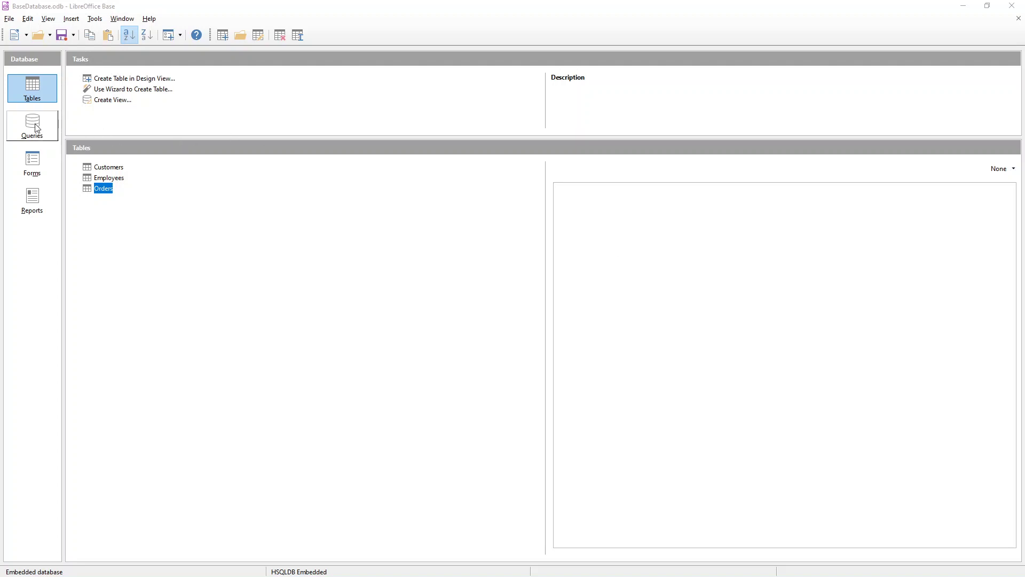
- Reopen Relation Design, centre its window, and select CustomerID in Customers
{"action": "left_click", "coordinate": [122, 18]}
{"action": "mouse_move", "coordinate": [100, 27]}
{"action": "left_click", "coordinate": [422, 208]}
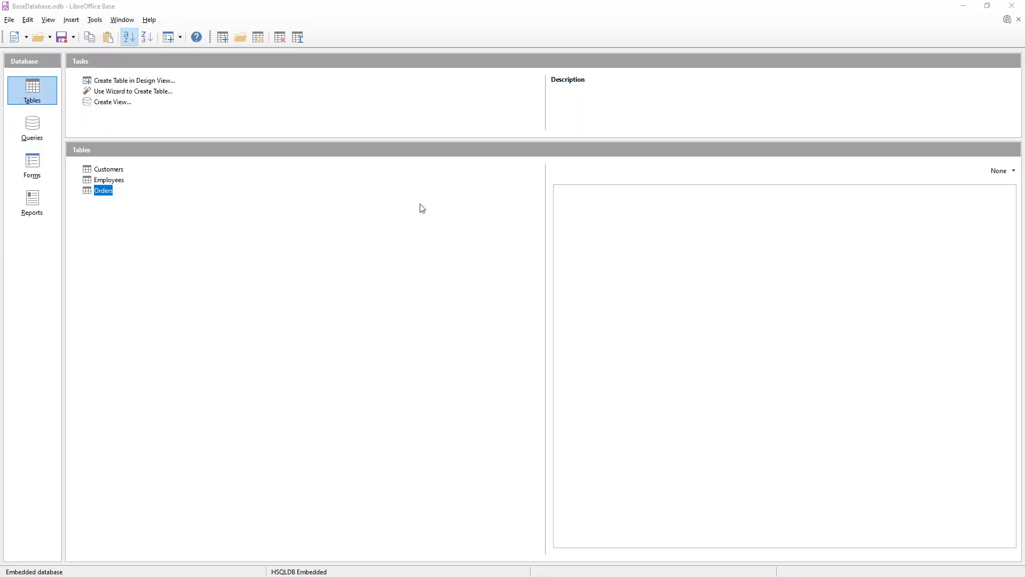
{"action": "left_click_drag", "start_coordinate": [940, 158], "coordinate": [501, 96]}
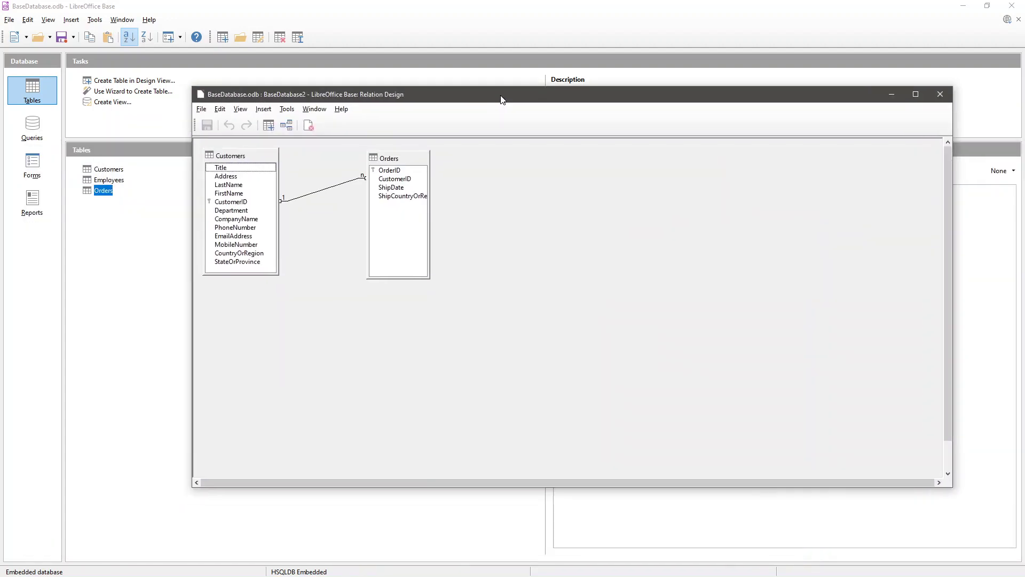
{"action": "left_click", "coordinate": [236, 204]}
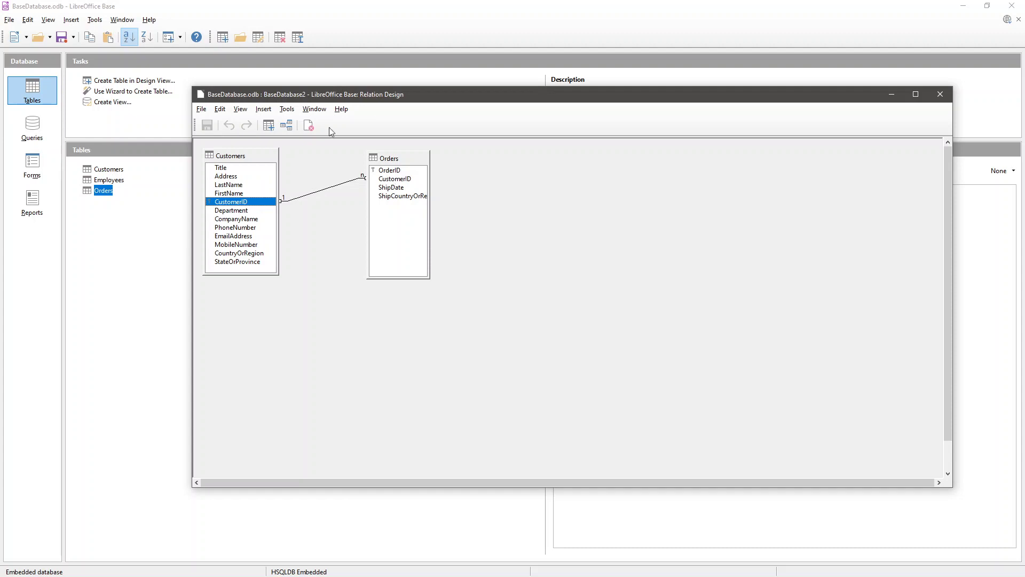
- Open the New Relation dialog and cancel it without changes
{"action": "left_click", "coordinate": [284, 128]}
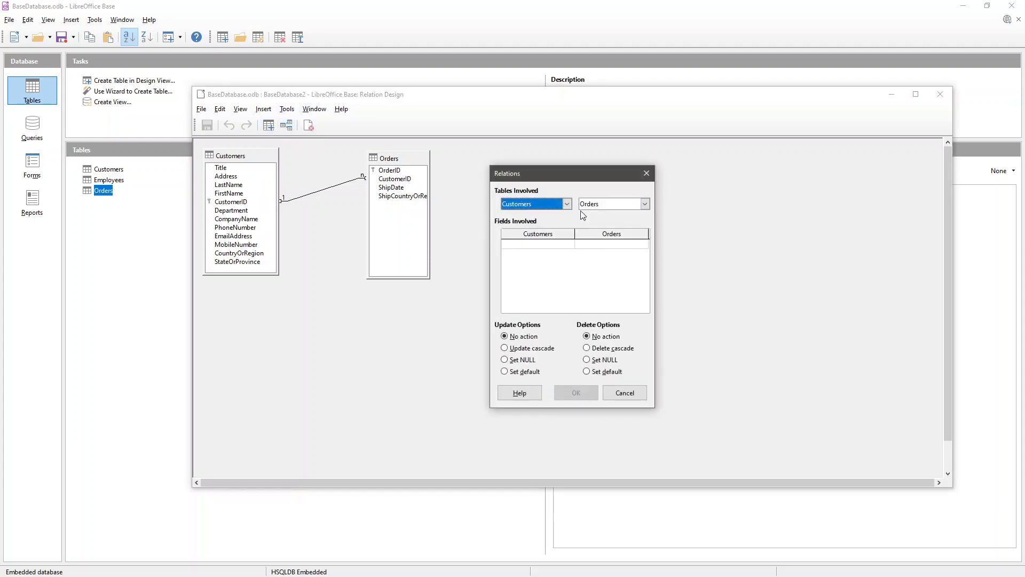
{"action": "left_click", "coordinate": [549, 203]}
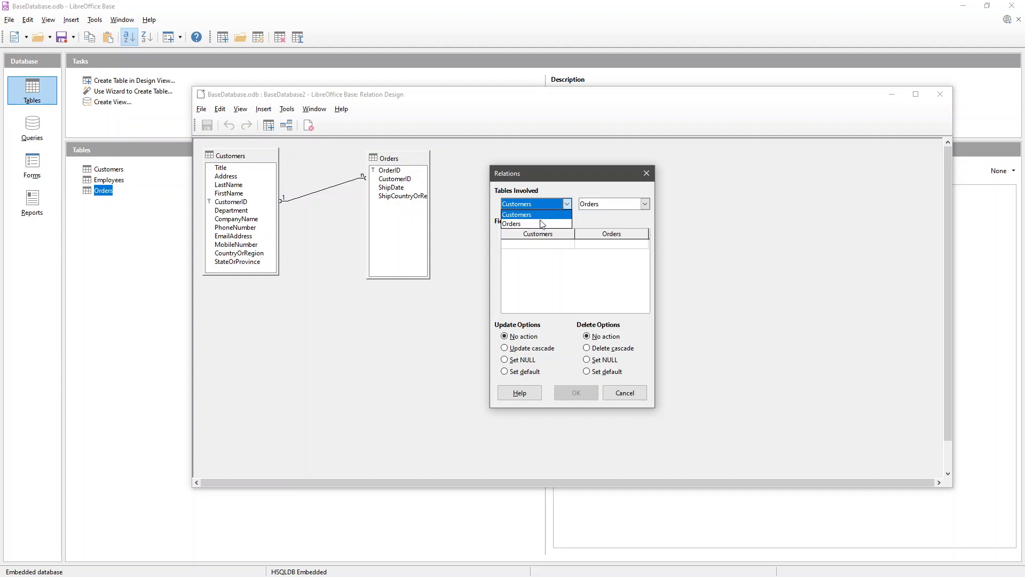
{"action": "left_click", "coordinate": [645, 175]}
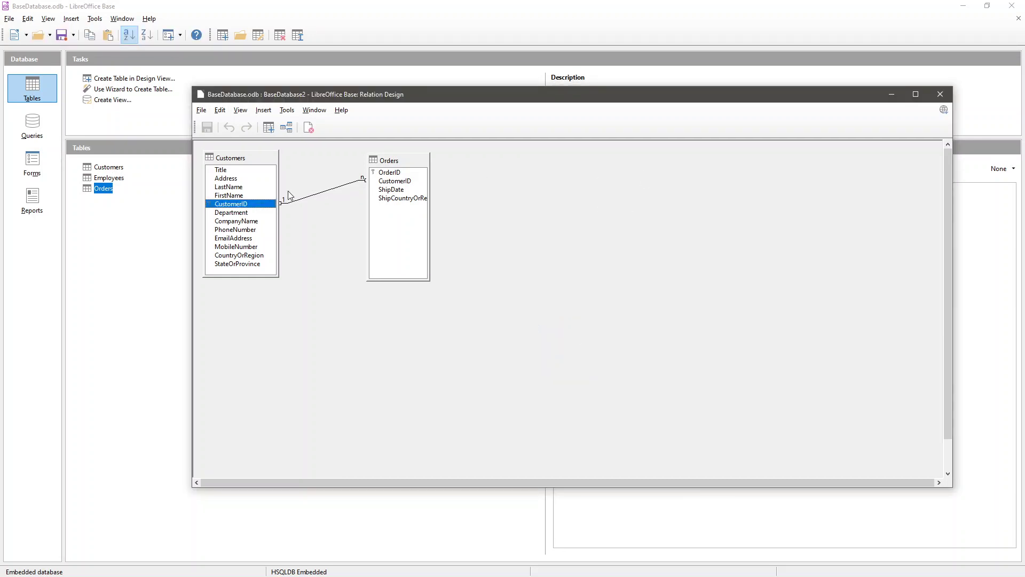
- Delete the Customers–Orders relation link from its context menu
{"action": "right_click", "coordinate": [318, 197]}
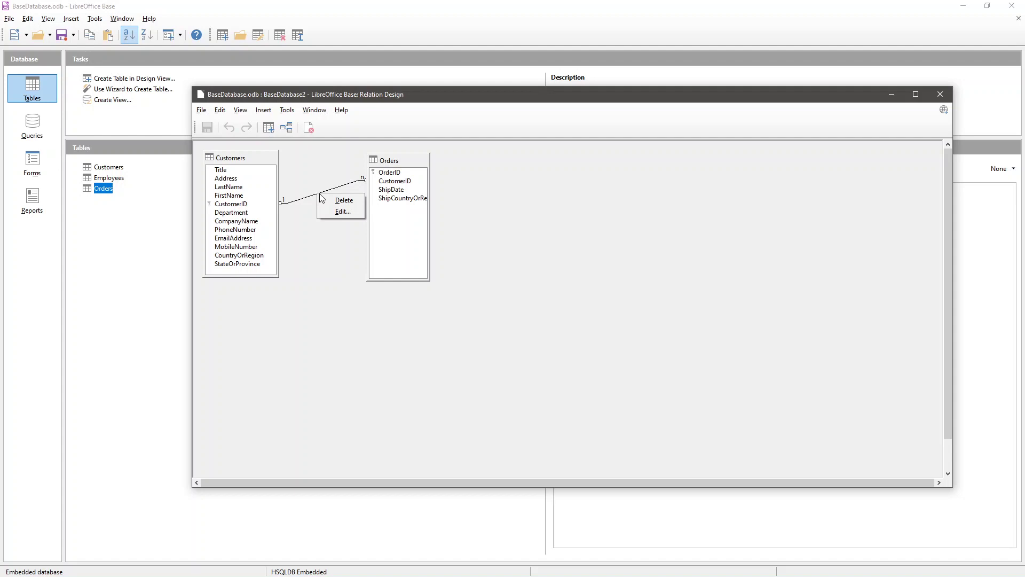
{"action": "left_click", "coordinate": [330, 191]}
{"action": "right_click", "coordinate": [332, 190]}
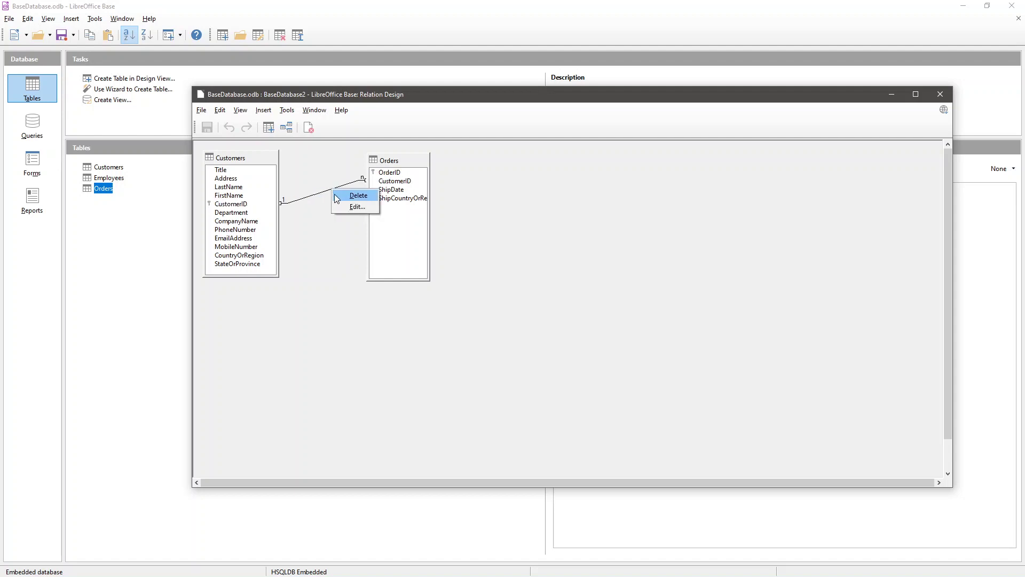
{"action": "left_click", "coordinate": [337, 197]}
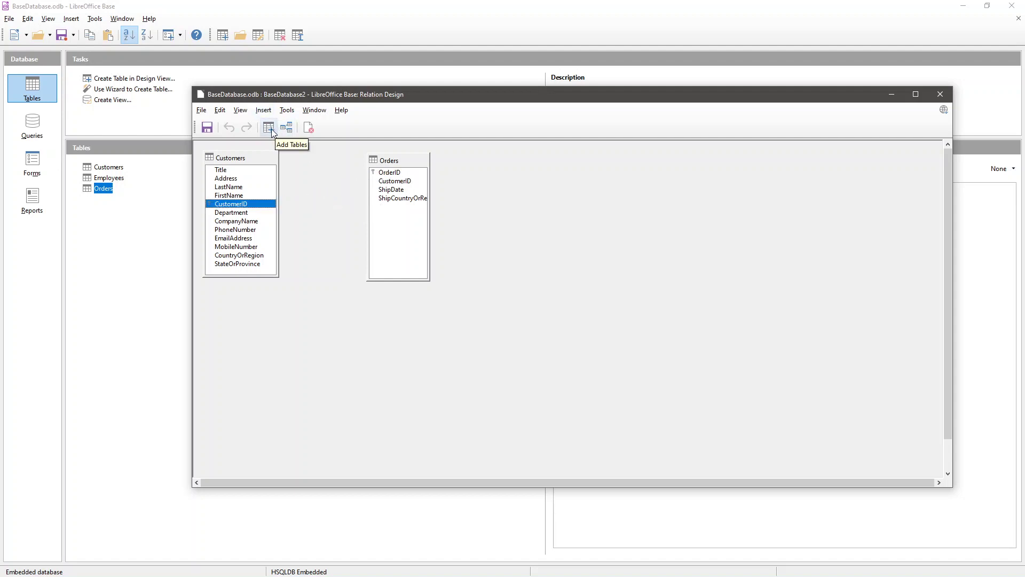
- Start a new relation linking Customers.CustomerID to Orders.CustomerID in Fields Involved
{"action": "left_click", "coordinate": [286, 128]}
{"action": "left_click_drag", "start_coordinate": [545, 172], "coordinate": [409, 181]}
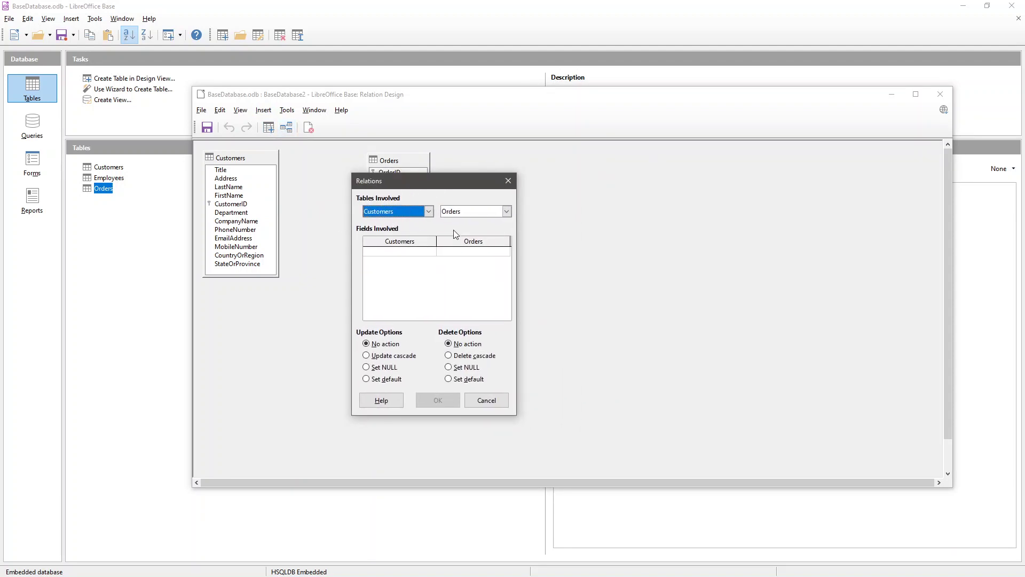
{"action": "left_click_drag", "start_coordinate": [422, 181], "coordinate": [511, 167]}
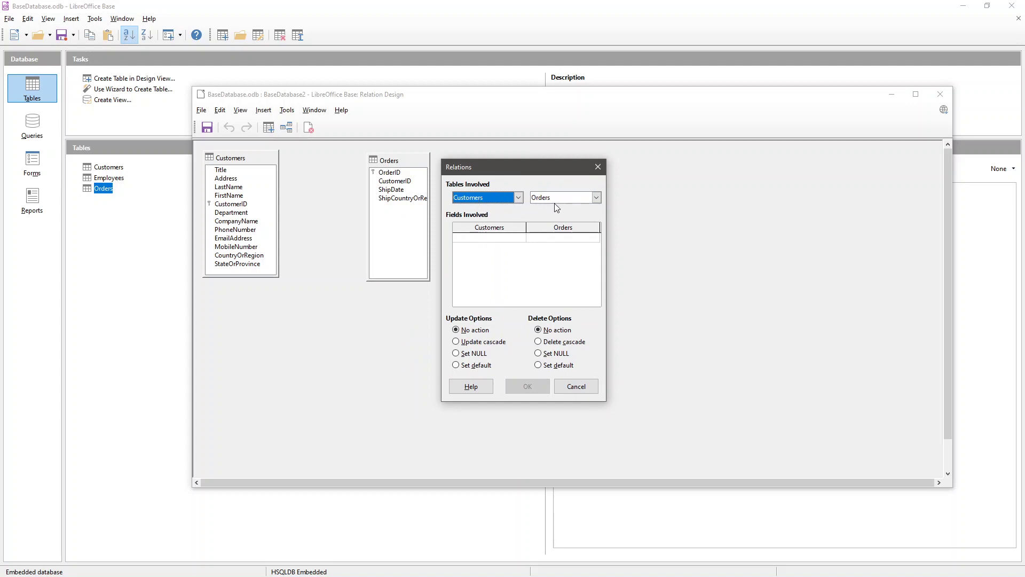
{"action": "left_click", "coordinate": [507, 237]}
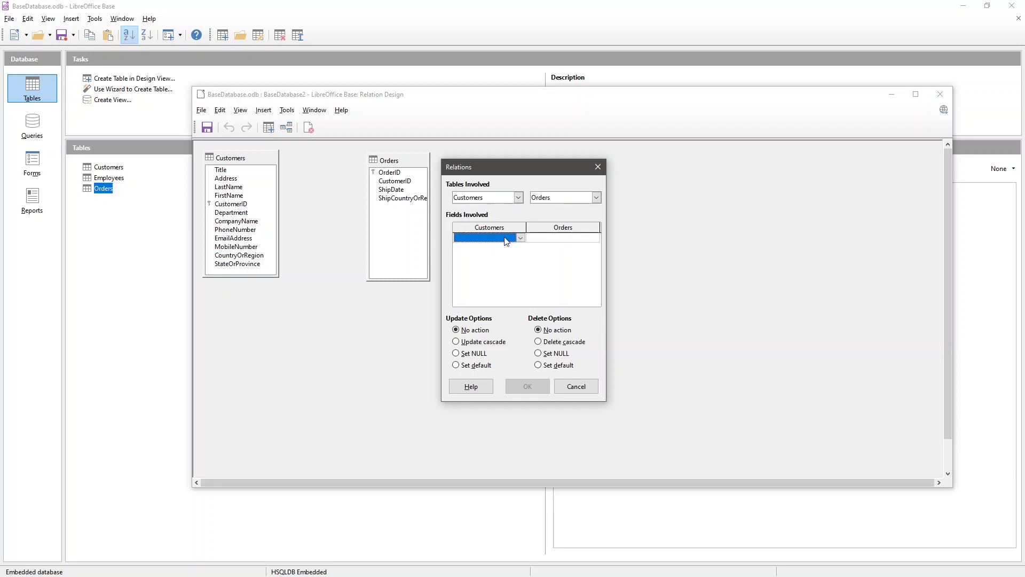
{"action": "left_click", "coordinate": [511, 236]}
{"action": "left_click", "coordinate": [486, 291]}
{"action": "left_click", "coordinate": [592, 239]}
{"action": "left_click", "coordinate": [594, 239]}
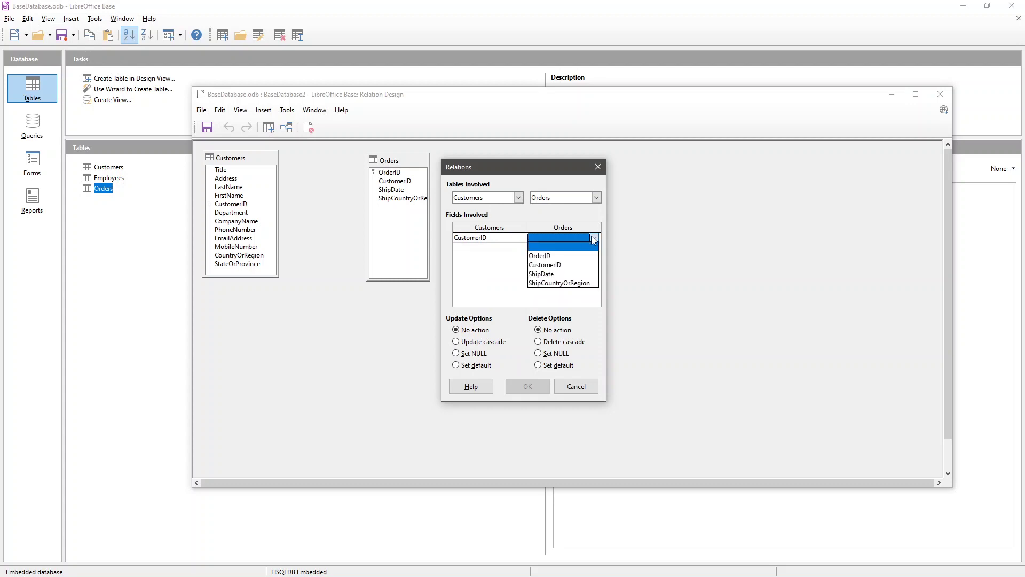
{"action": "left_click", "coordinate": [551, 264]}
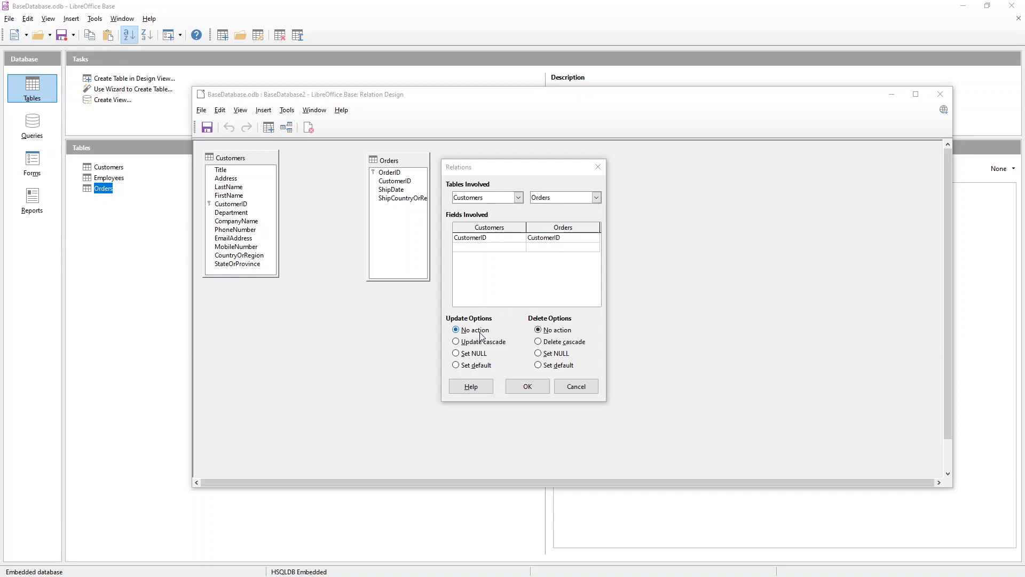
- Set the relation's update option to Update cascade
{"action": "left_click", "coordinate": [470, 346]}
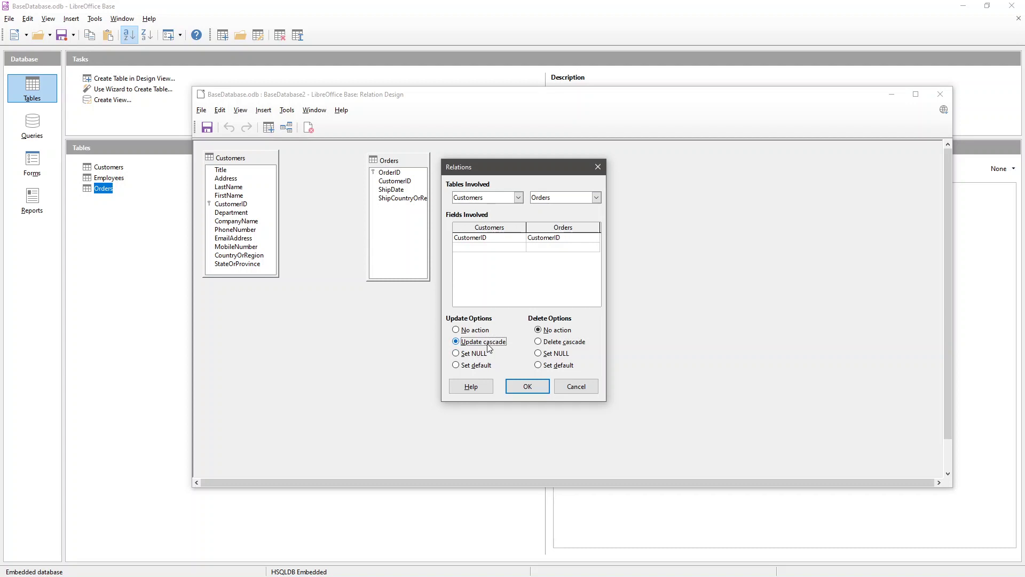
- After trying Delete cascade, reset update and delete to No action and confirm the relation
{"action": "left_click", "coordinate": [550, 344]}
{"action": "left_click", "coordinate": [539, 330]}
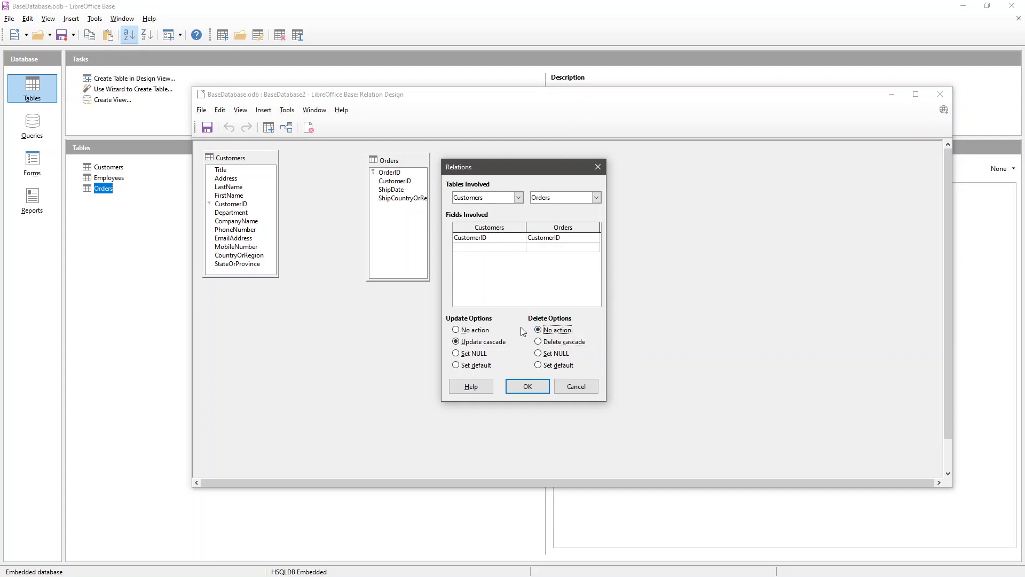
{"action": "left_click", "coordinate": [475, 331]}
{"action": "left_click", "coordinate": [539, 391]}
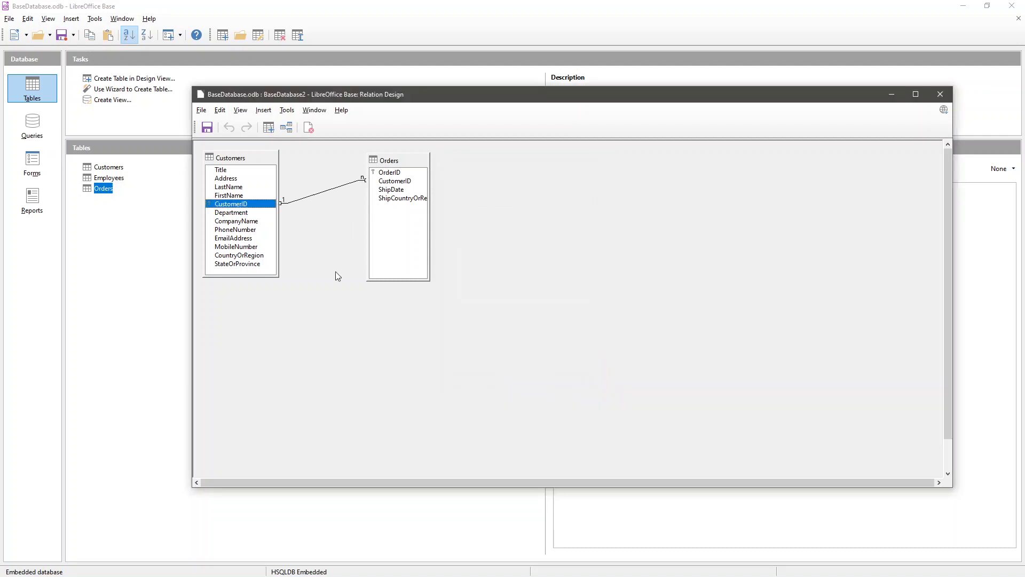
- Save and close the relationship layout, then show the database's Forms page
{"action": "left_click", "coordinate": [208, 128]}
{"action": "left_click", "coordinate": [940, 94]}
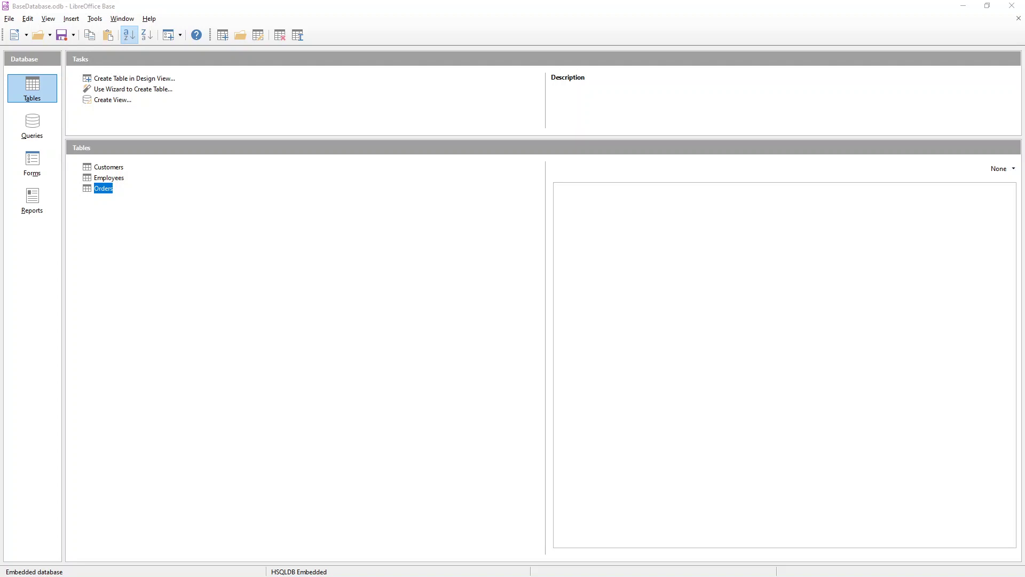
{"action": "left_click", "coordinate": [32, 163]}
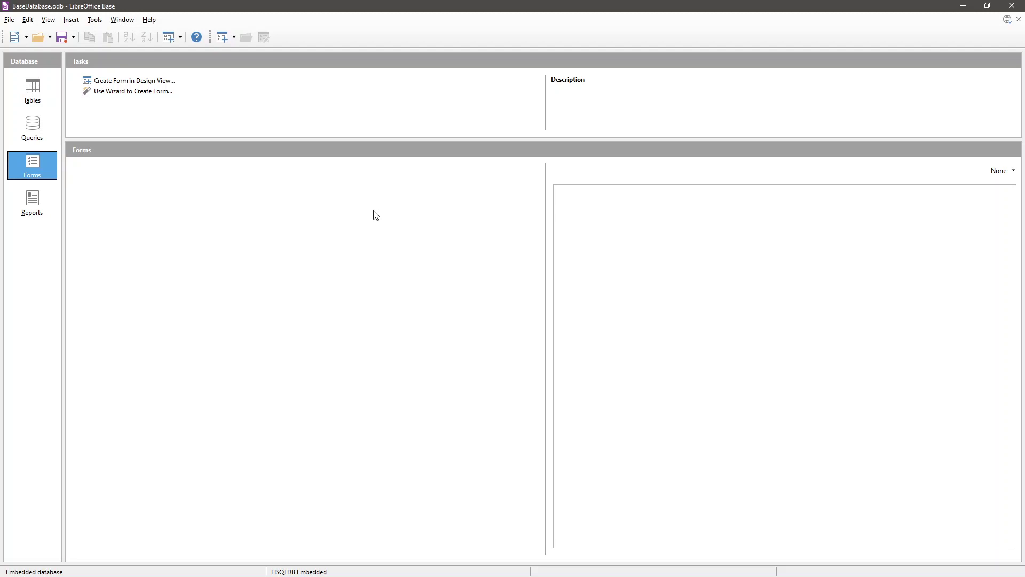
- Start the Form Wizard on Customers with all its fields and advance to the subform step
{"action": "left_click", "coordinate": [141, 98]}
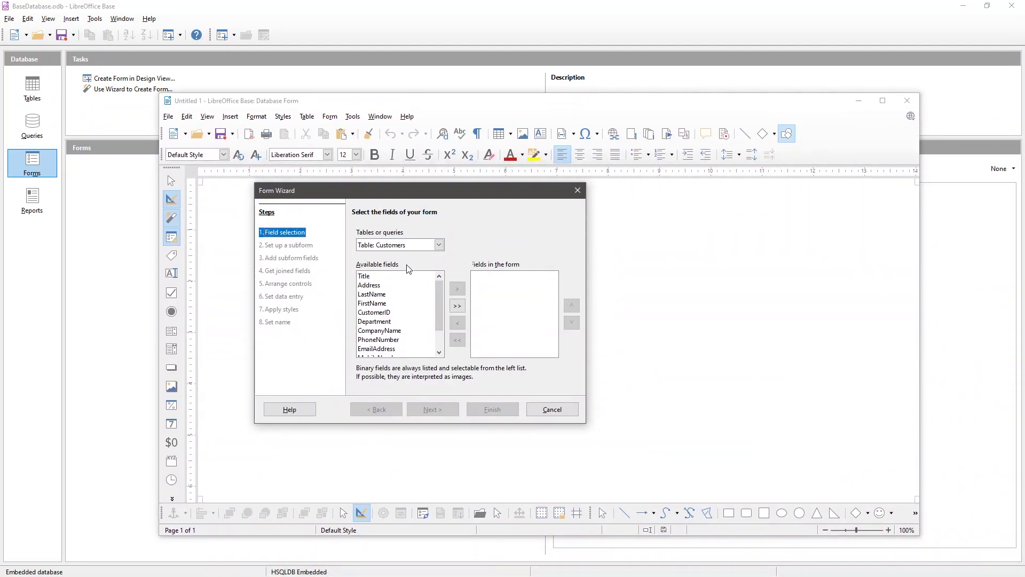
{"action": "left_click", "coordinate": [414, 247]}
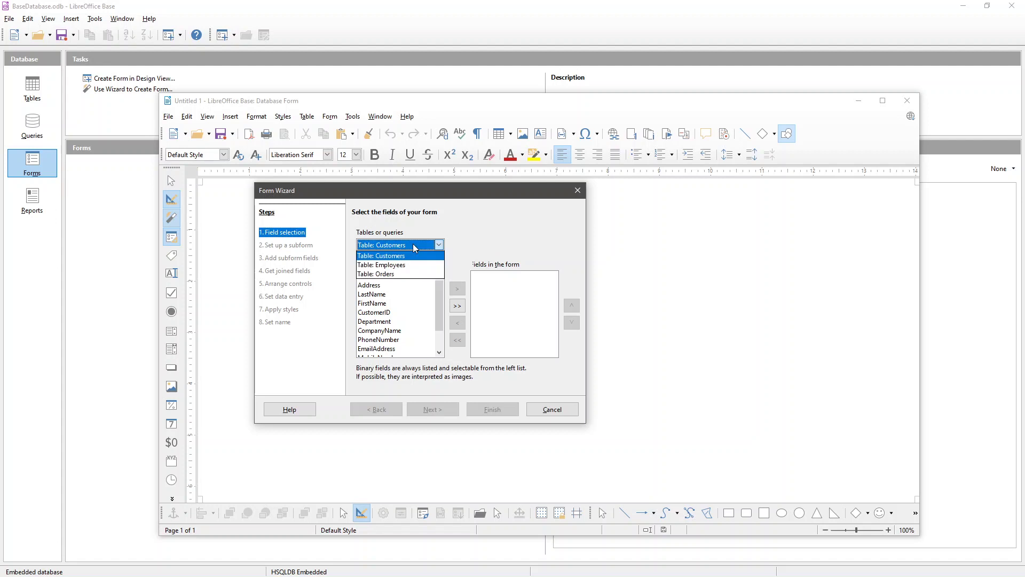
{"action": "left_click", "coordinate": [414, 247]}
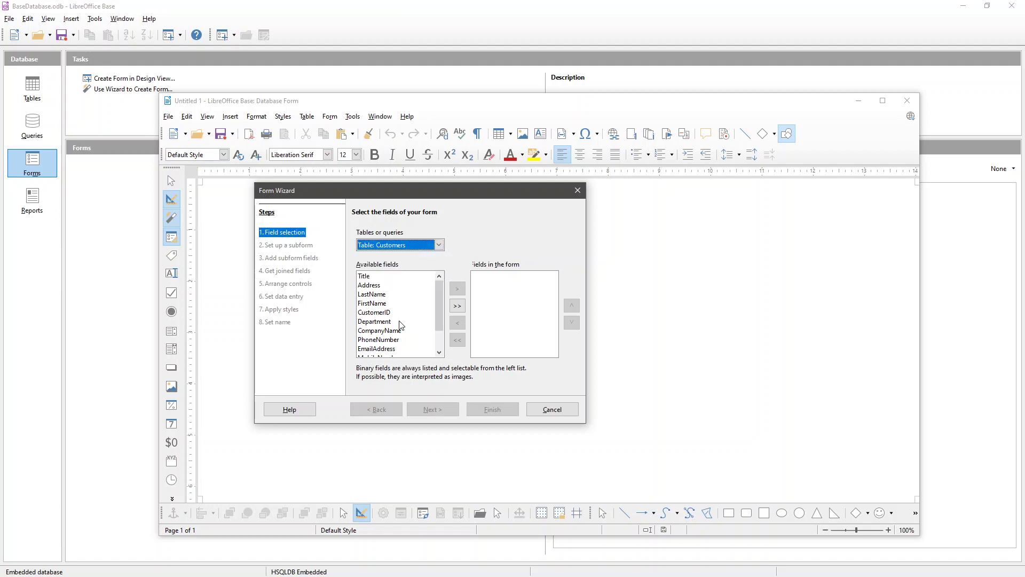
{"action": "left_click", "coordinate": [457, 306]}
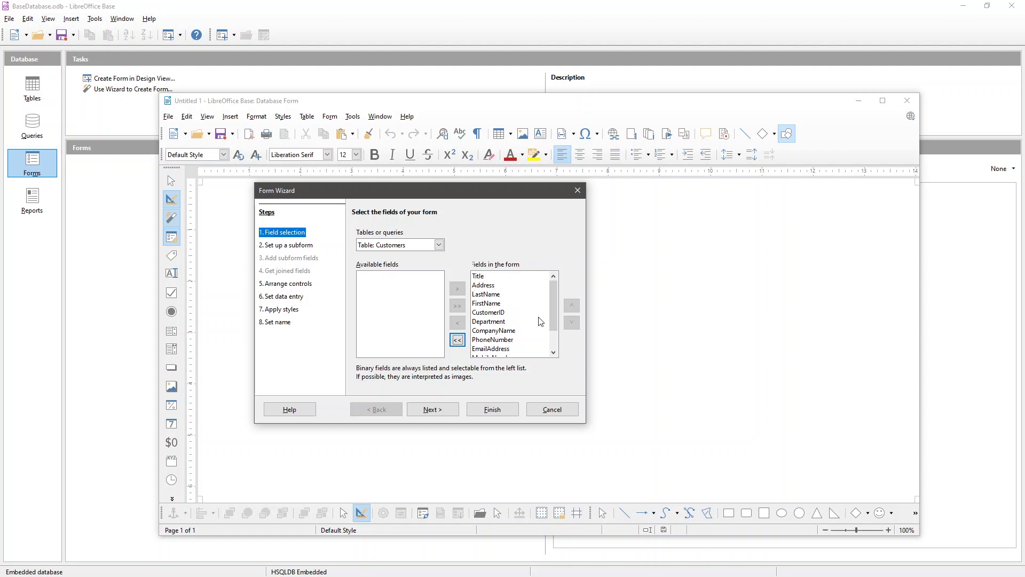
{"action": "scroll", "coordinate": [510, 320], "scroll_direction": "down", "scroll_amount": 1}
{"action": "left_click", "coordinate": [433, 408]}
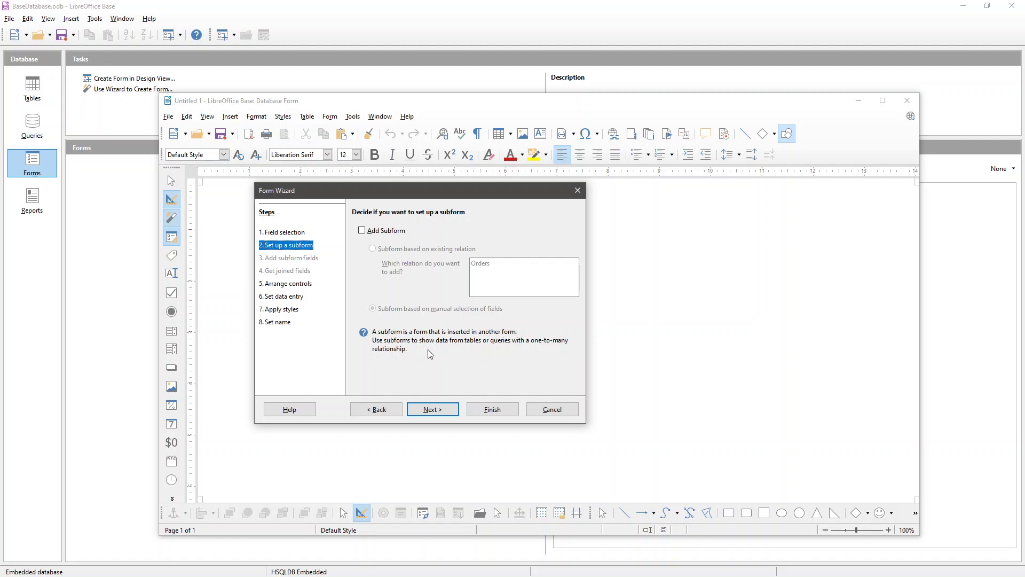
- Arrange the form's Customers fields In Blocks with Labels Above
{"action": "left_click", "coordinate": [432, 409]}
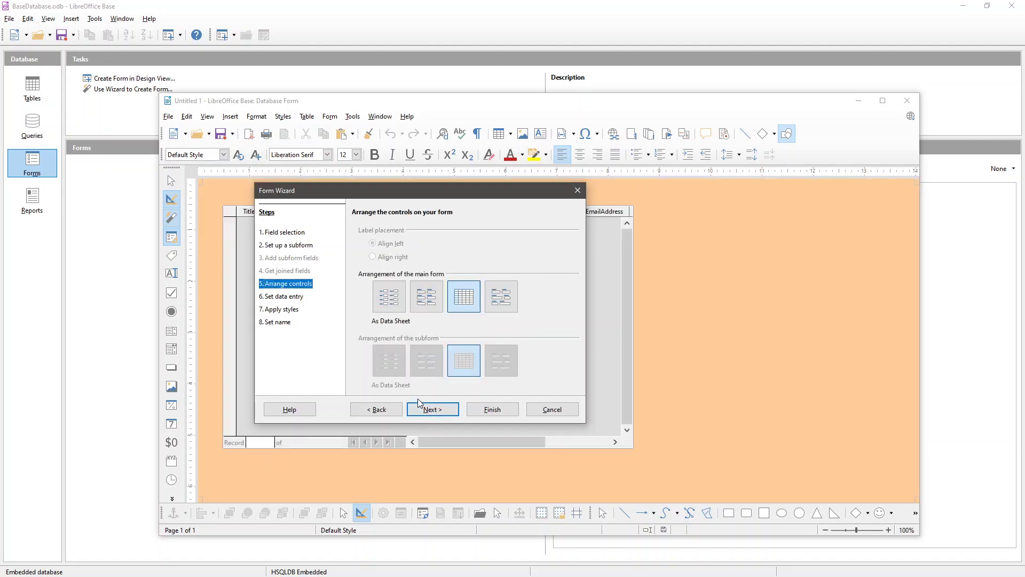
{"action": "left_click_drag", "start_coordinate": [446, 192], "coordinate": [703, 138]}
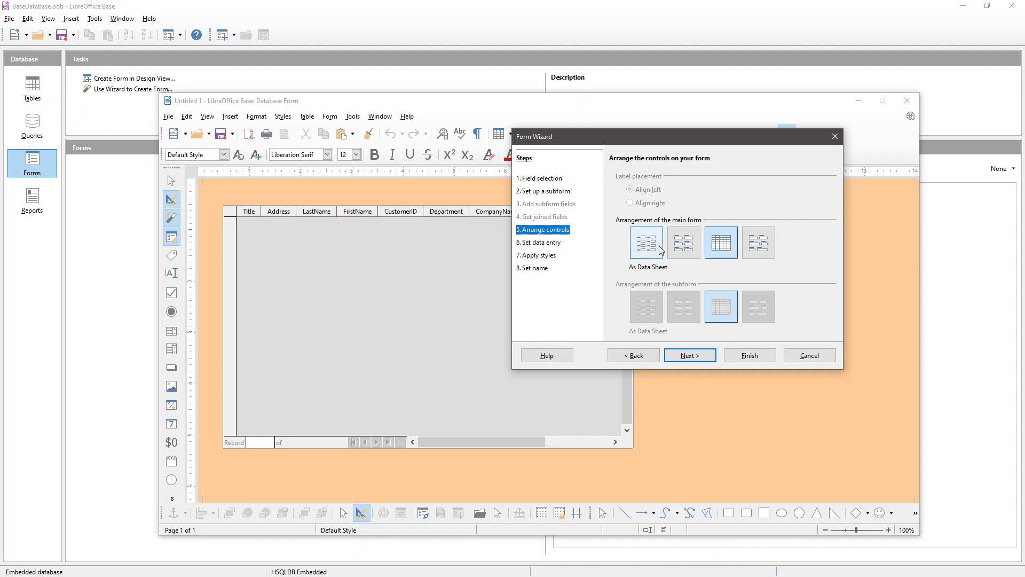
{"action": "left_click", "coordinate": [687, 252]}
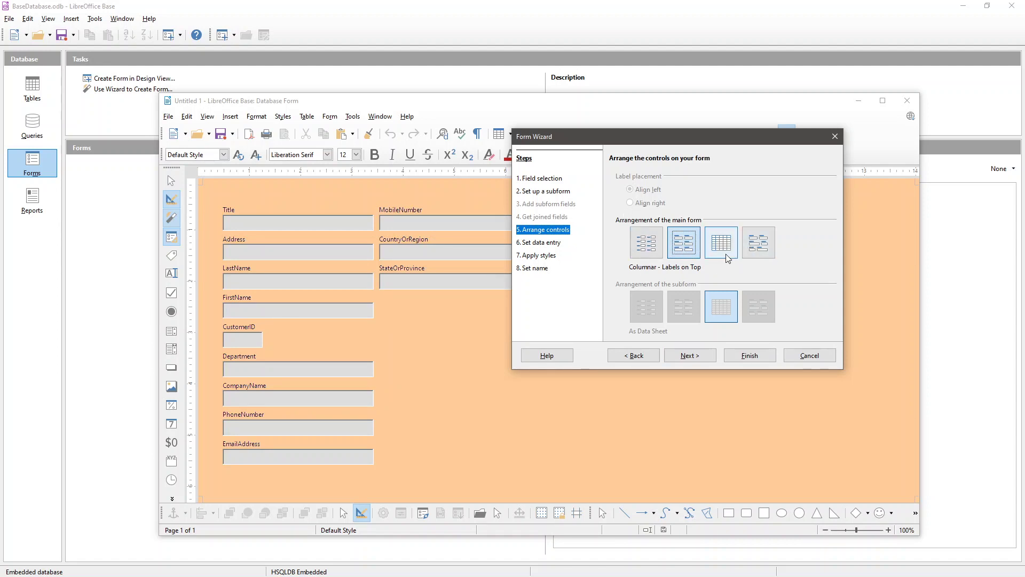
{"action": "left_click", "coordinate": [764, 257]}
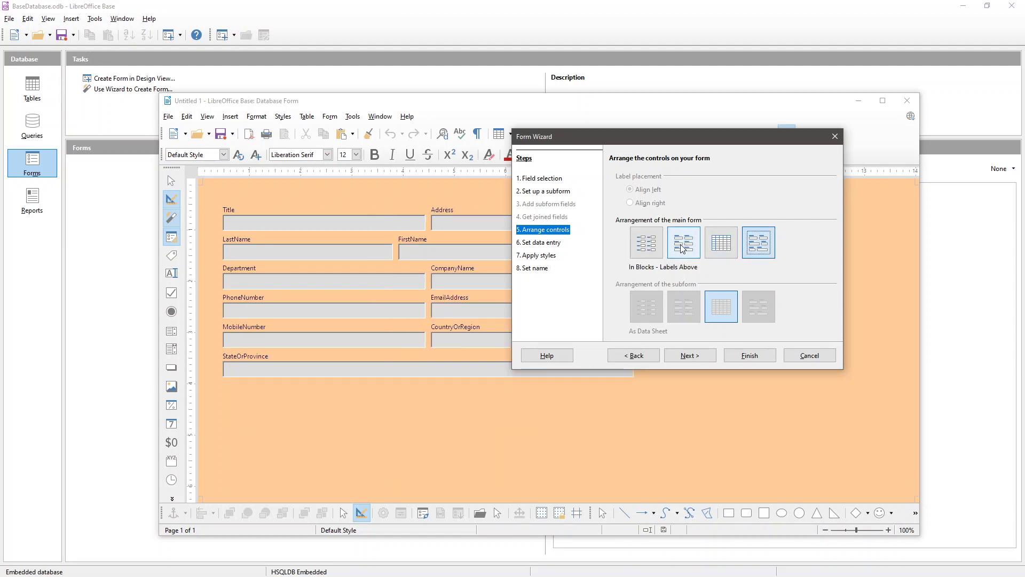
{"action": "left_click", "coordinate": [682, 248]}
{"action": "left_click", "coordinate": [769, 247]}
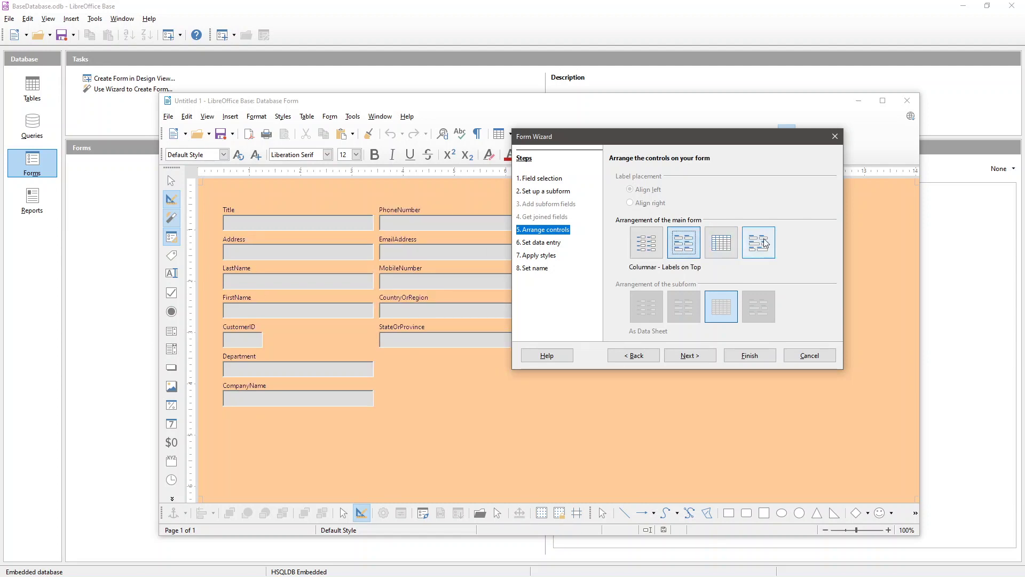
{"action": "left_click", "coordinate": [688, 354]}
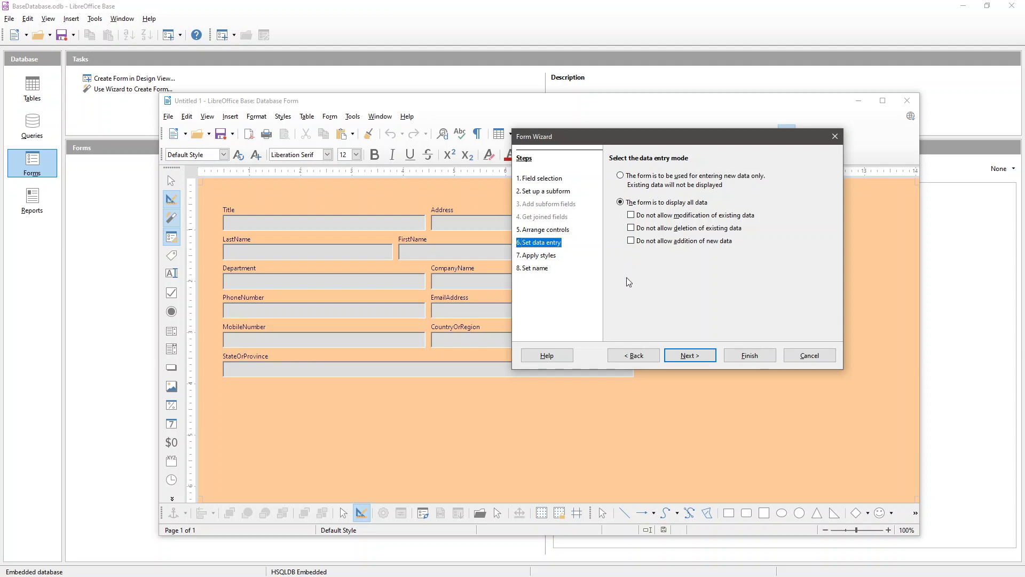
- Give the form the Red style with No border on its fields
{"action": "left_click", "coordinate": [668, 355]}
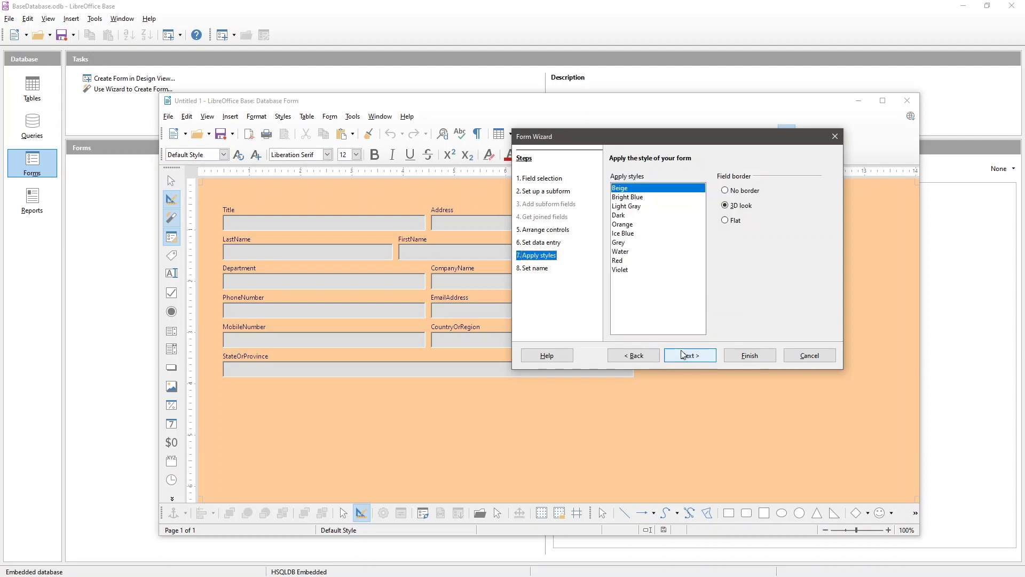
{"action": "left_click", "coordinate": [619, 216]}
{"action": "left_click", "coordinate": [620, 243]}
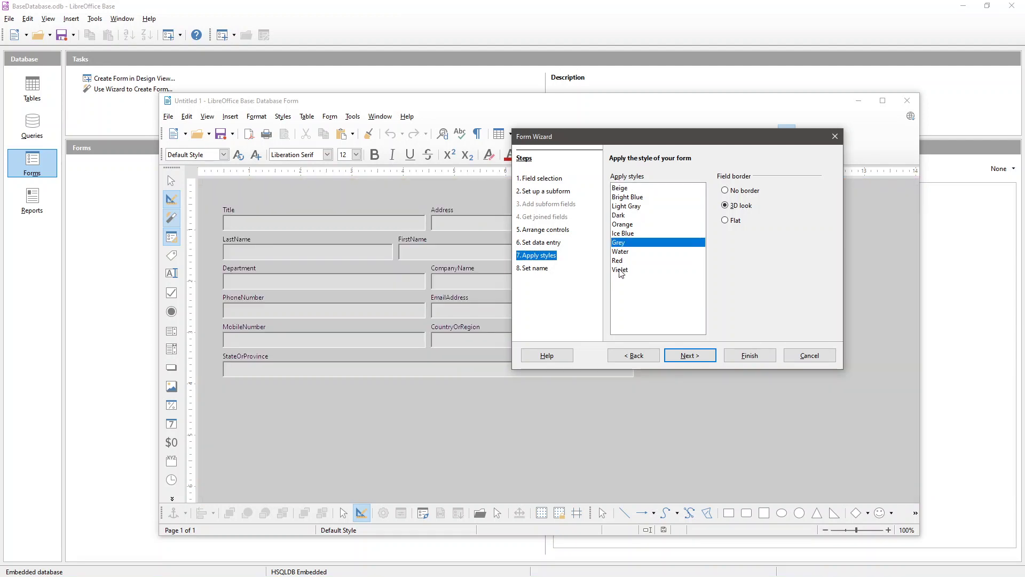
{"action": "left_click", "coordinate": [620, 270]}
{"action": "left_click", "coordinate": [621, 263]}
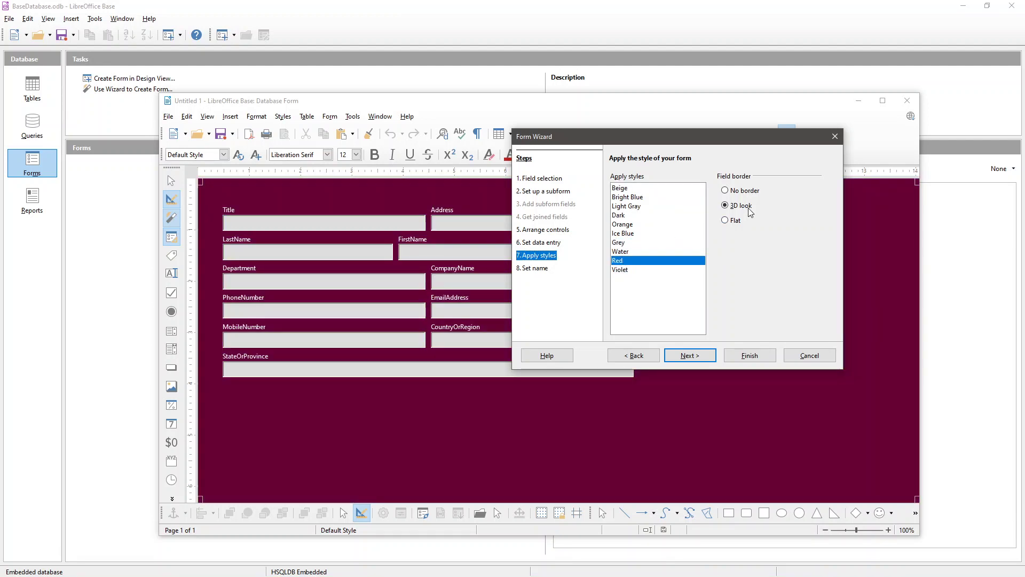
{"action": "left_click", "coordinate": [739, 192]}
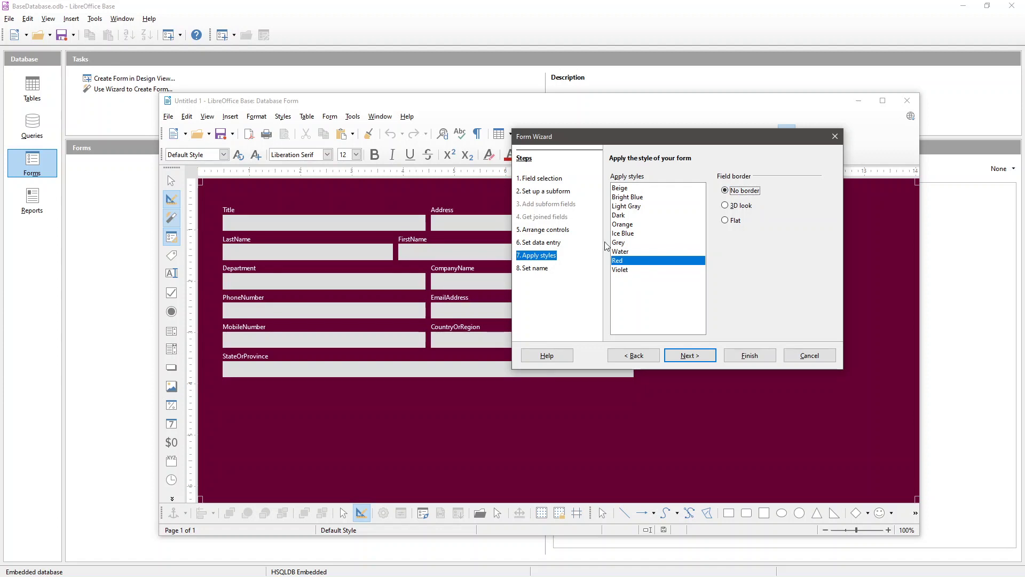
{"action": "left_click", "coordinate": [677, 357]}
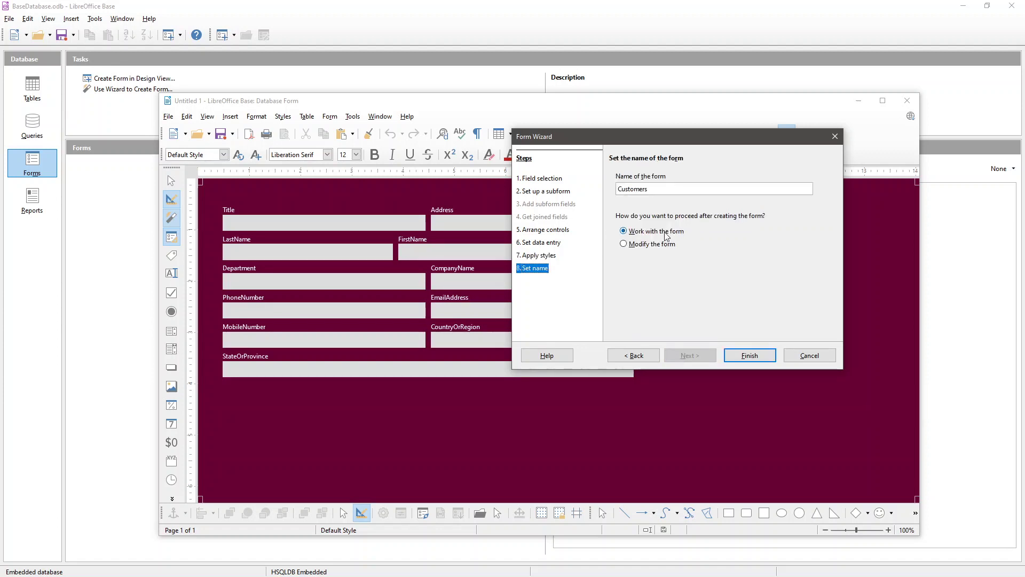
- Keep the form name Customers with Work with the form selected, and finish the wizard
{"action": "left_click", "coordinate": [663, 189]}
{"action": "left_click", "coordinate": [749, 356]}
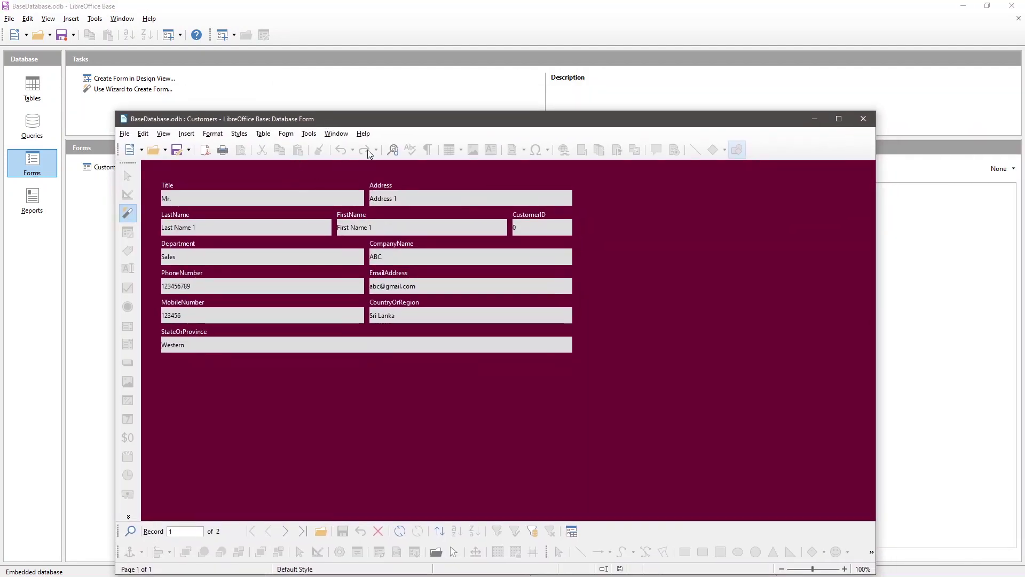
- Step past both existing customer records to a new blank record
{"action": "left_click_drag", "start_coordinate": [411, 122], "coordinate": [421, 65]}
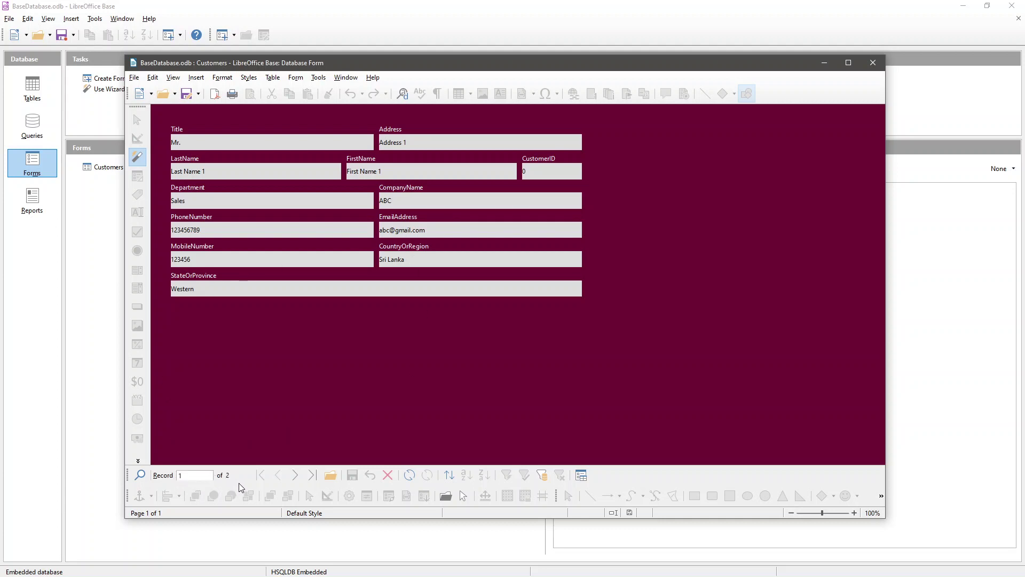
{"action": "left_click", "coordinate": [297, 477]}
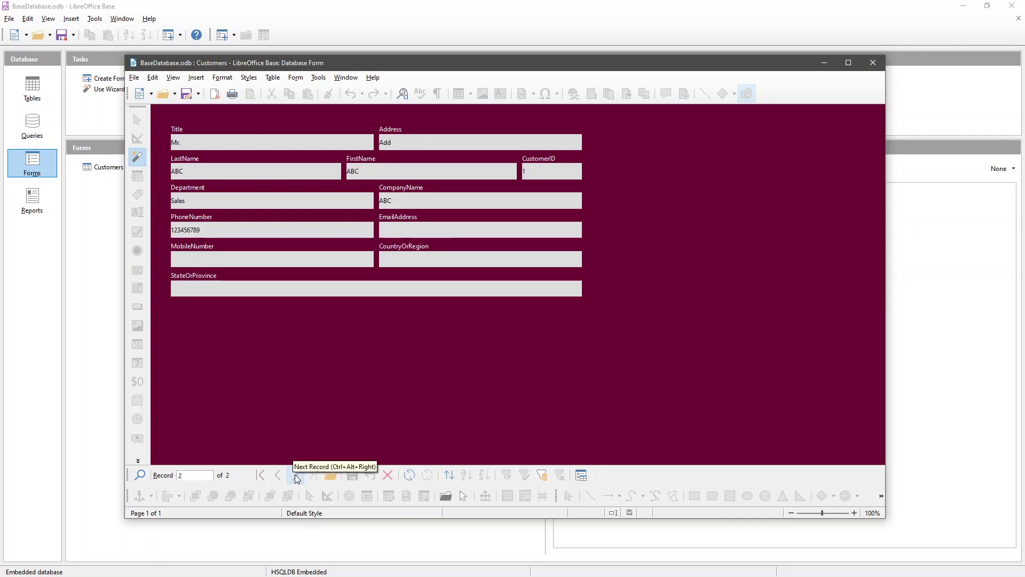
{"action": "left_click", "coordinate": [297, 477]}
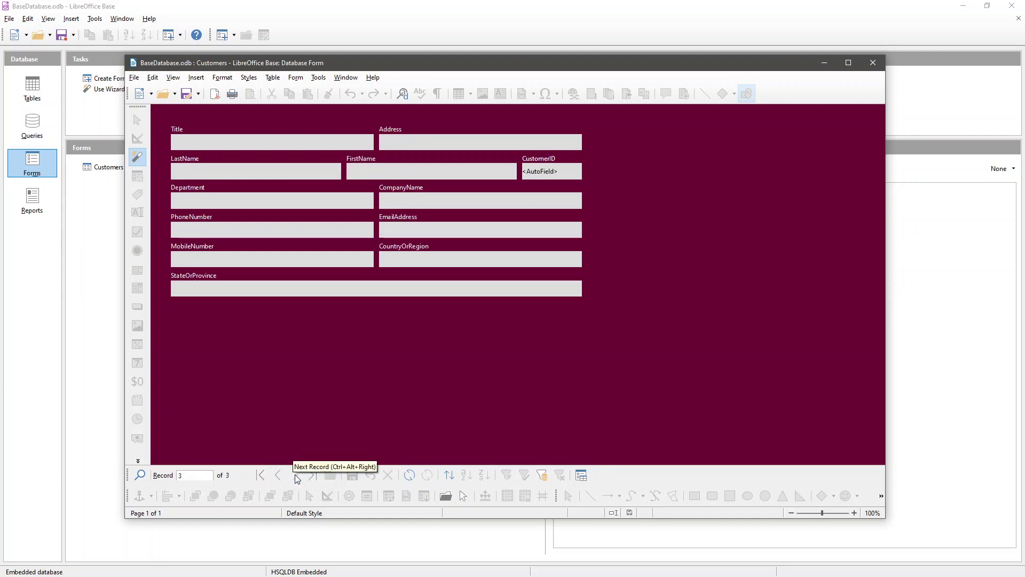
- Enter the third customer's title, address, and last and first names
{"action": "left_click", "coordinate": [209, 138]}
{"action": "type", "text": "MRs"}
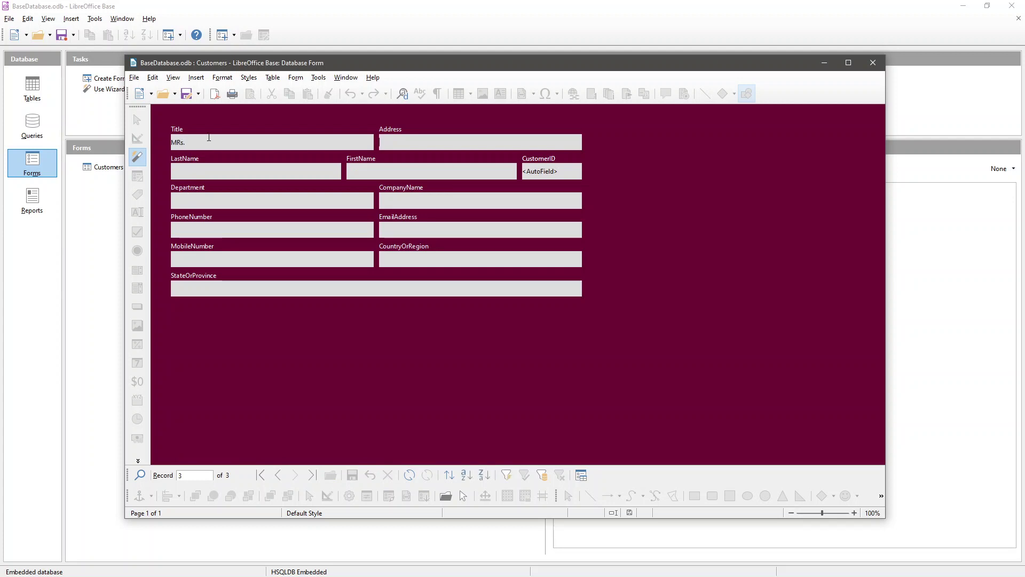
{"action": "type", "text": "."}
{"action": "key", "text": "ctrl+a"}
{"action": "type", "text": "Mr"}
{"action": "type", "text": "."}
{"action": "type", "text": "Add"}
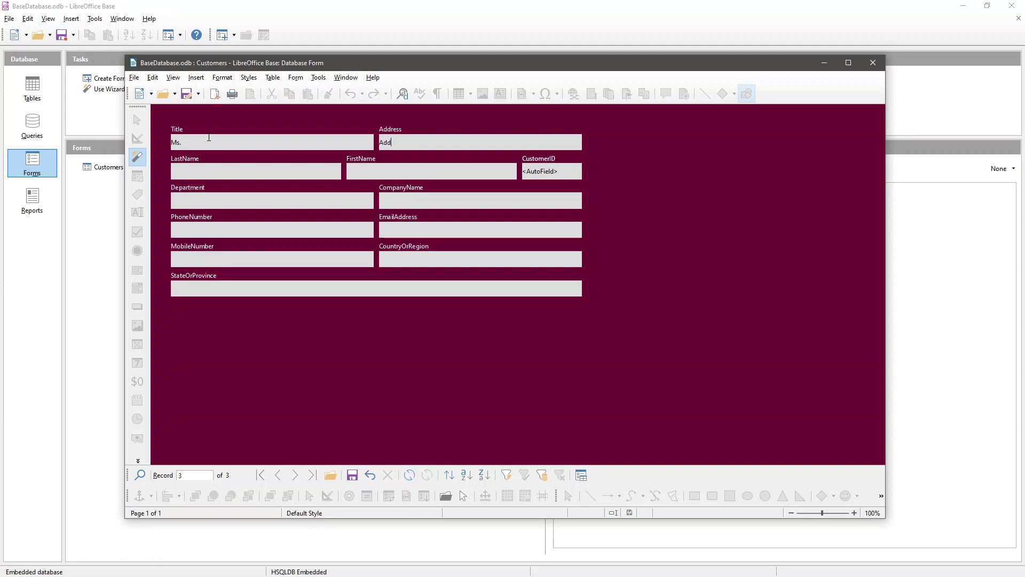
{"action": "type", "text": "ress 3"}
{"action": "type", "text": "Last Name 3"}
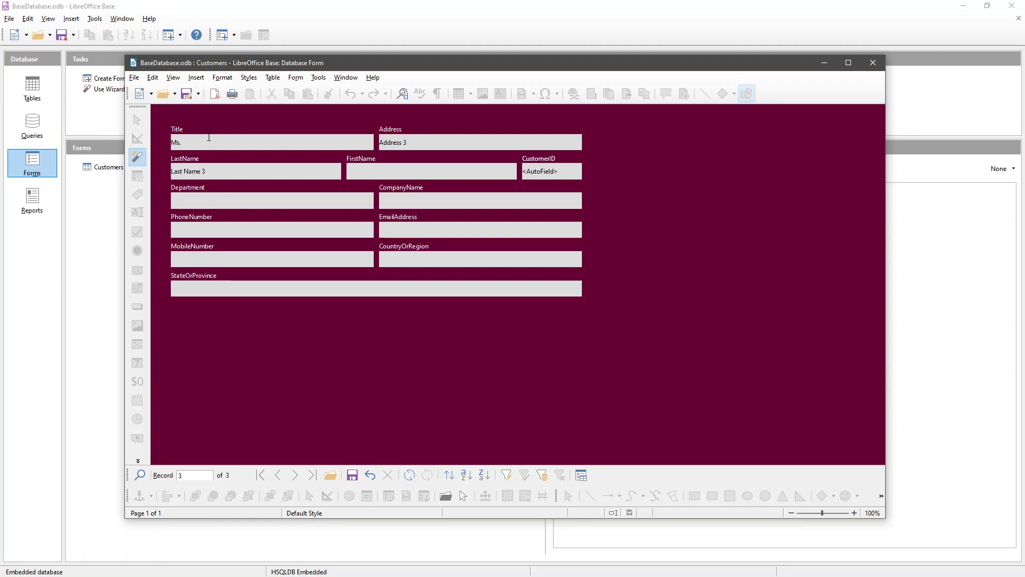
{"action": "type", "text": "firs"}
{"action": "key", "text": "shift+Home"}
{"action": "type", "text": "First Name"}
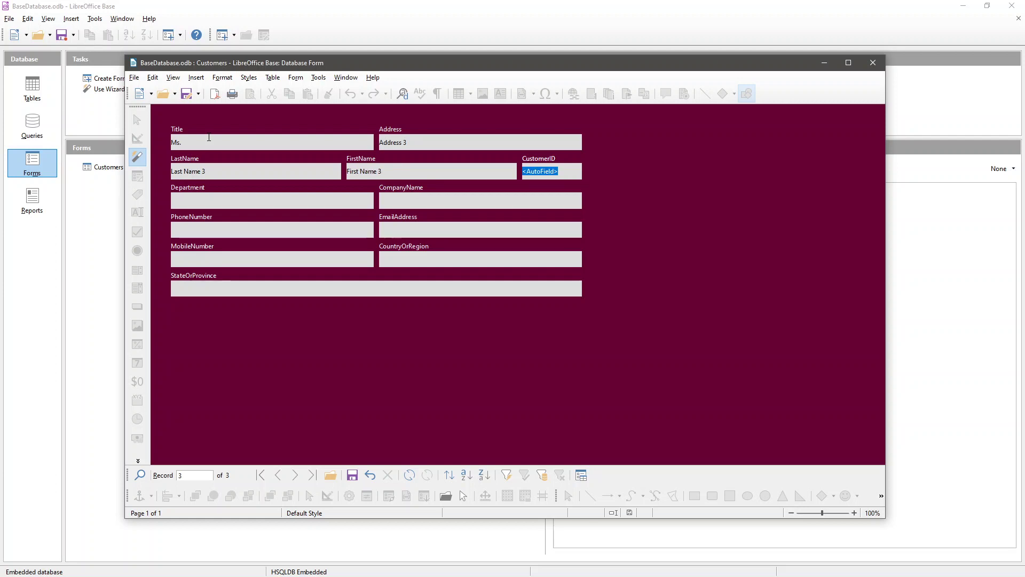
{"action": "key", "text": "Tab"}
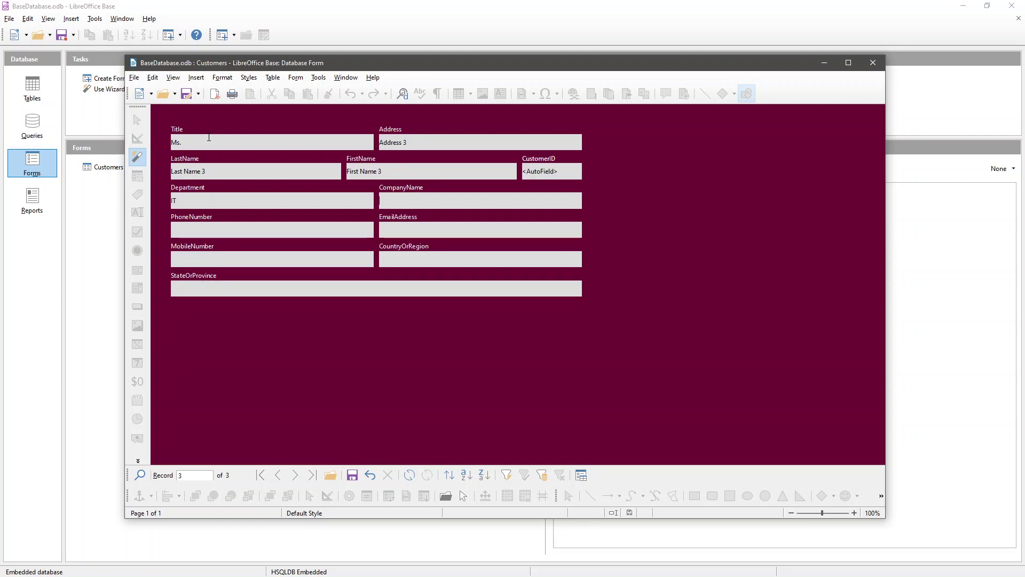
- Enter company Somewhere, phone, e-mail and mobile, save the record, and start a new one
{"action": "type", "text": "Somew"}
{"action": "key", "text": "BackSpace"}
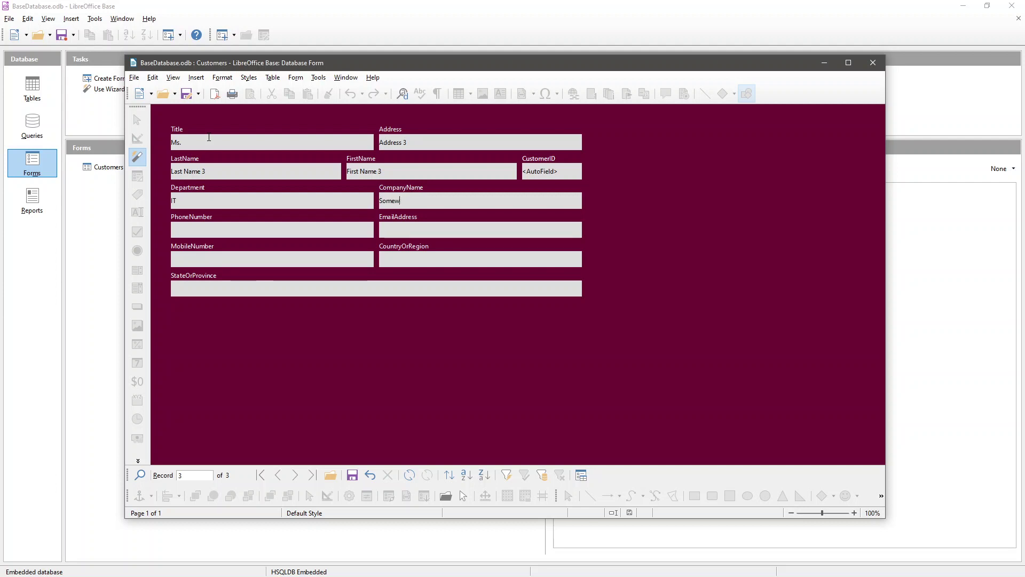
{"action": "type", "text": "here"}
{"action": "key", "text": "Tab"}
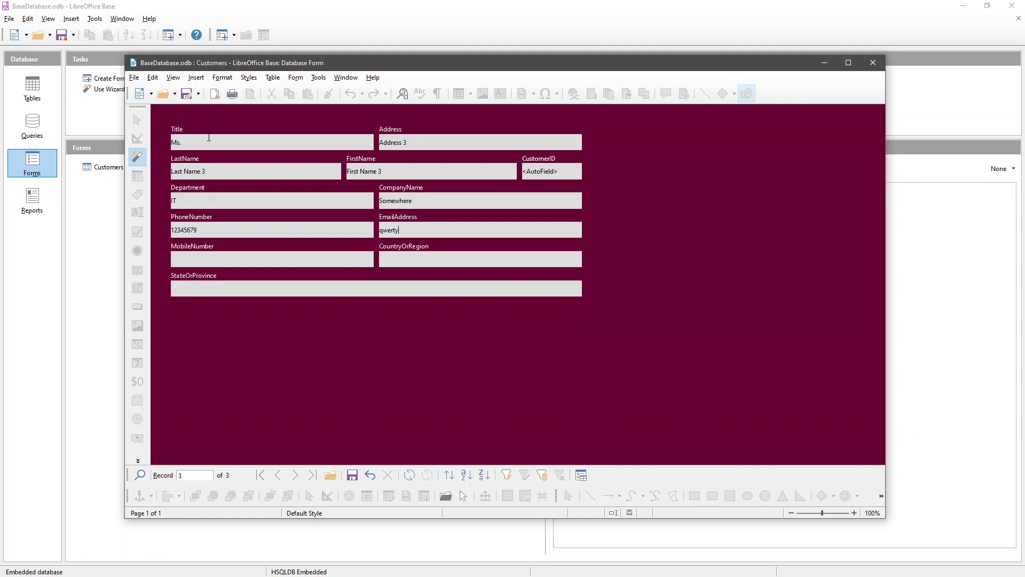
{"action": "key", "text": "Tab"}
{"action": "type", "text": "123456"}
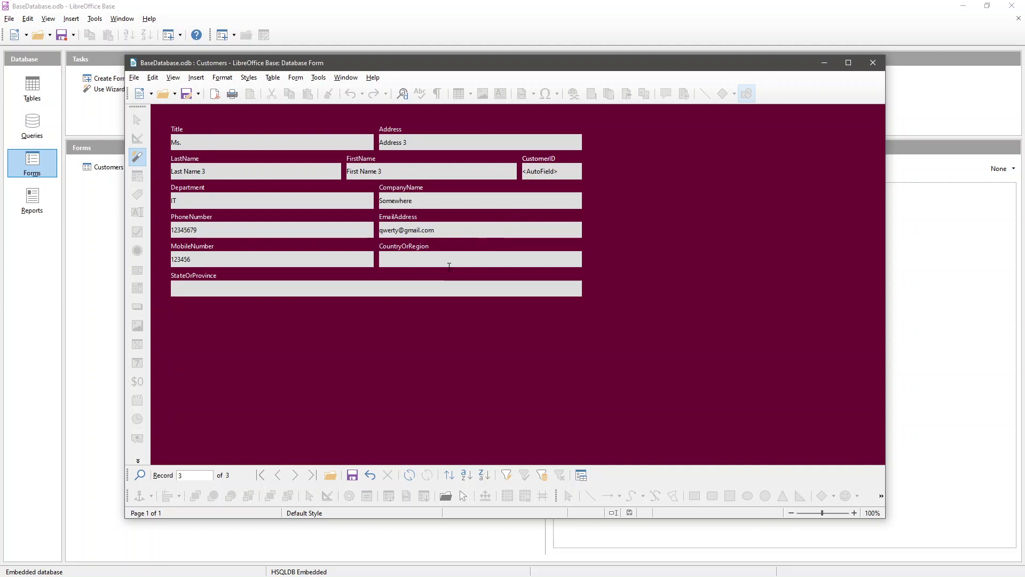
{"action": "left_click", "coordinate": [351, 475]}
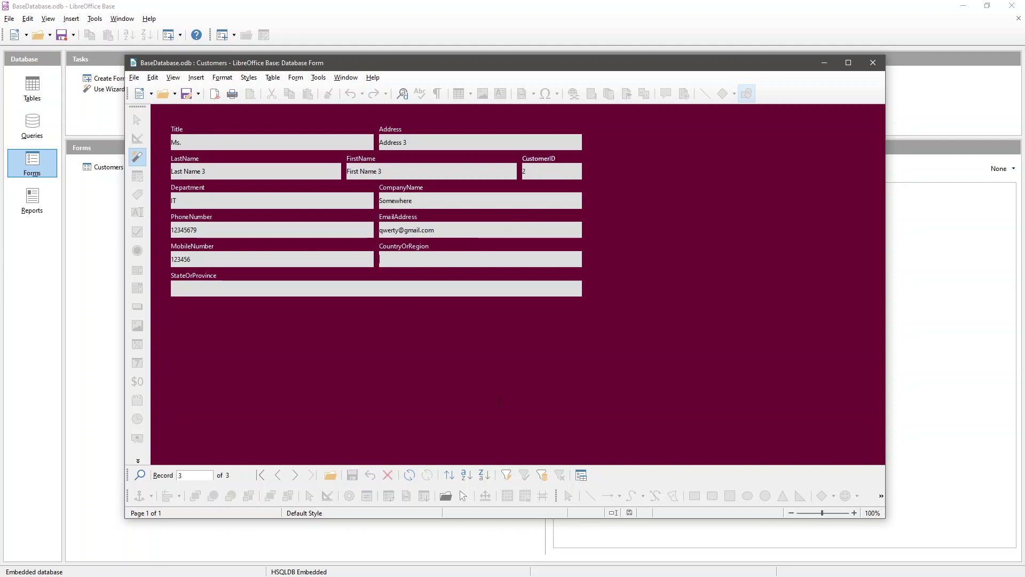
{"action": "left_click", "coordinate": [331, 474]}
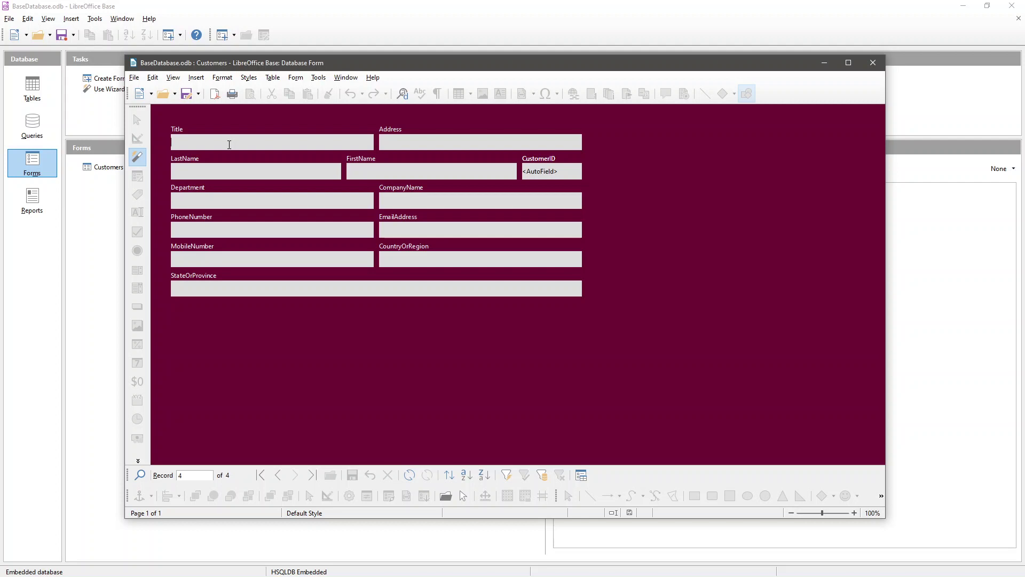
{"action": "type", "text": "Dr."}
- Enter title Dr, an address, and the last and first names for the fourth customer
{"action": "key", "text": "Tab"}
{"action": "type", "text": "Address"}
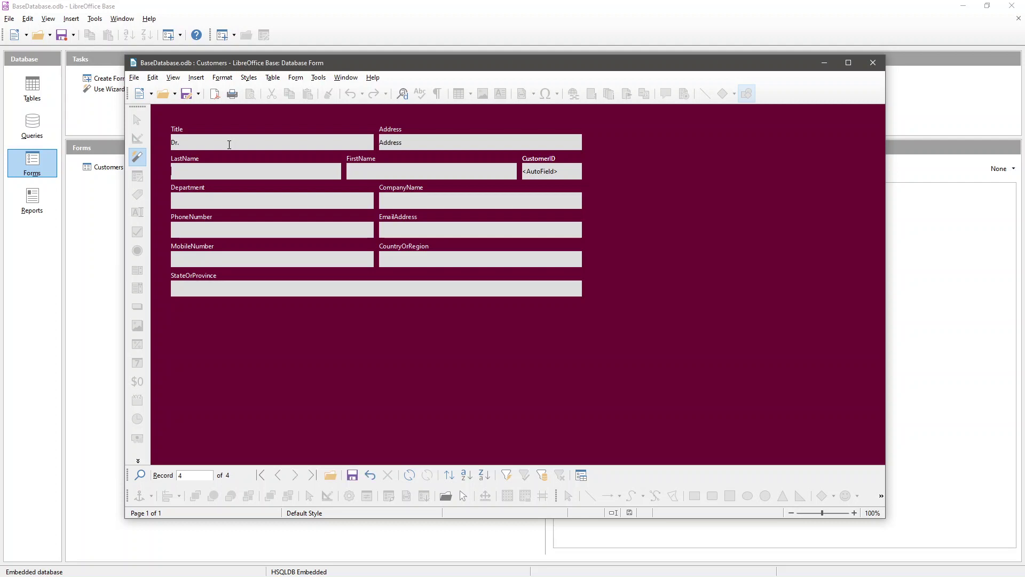
{"action": "key", "text": "Tab"}
{"action": "type", "text": "Doctor's A"}
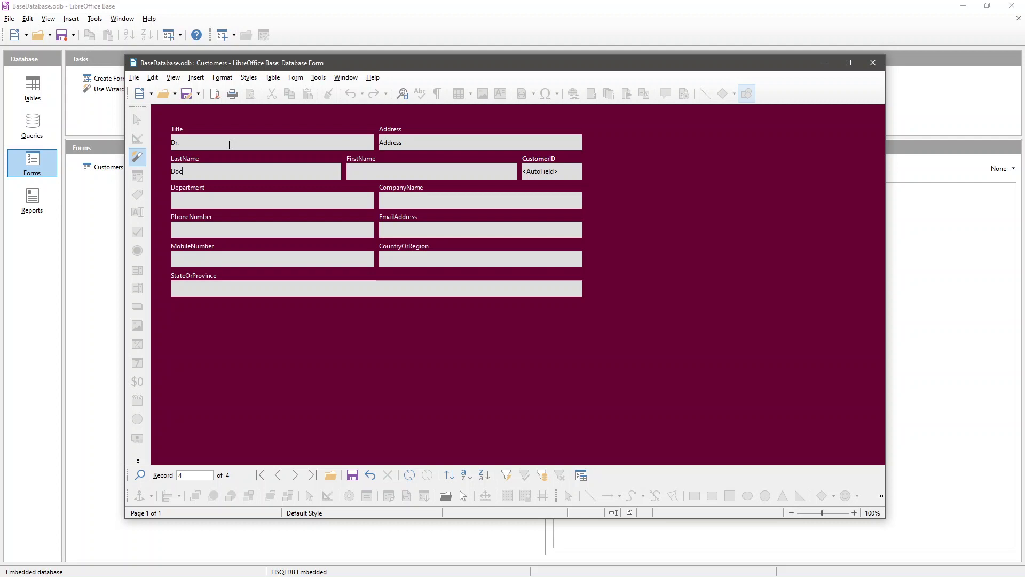
{"action": "key", "text": "BackSpace"}
{"action": "key", "text": "BackSpace"}
{"action": "key", "text": "BackSpace"}
{"action": "type", "text": "First Name"}
{"action": "key", "text": "Tab"}
{"action": "type", "text": "Last Name"}
- Set department Medical and company Hospital, add phone and e-mail, and save the record
{"action": "key", "text": "Tab"}
{"action": "key", "text": "Tab"}
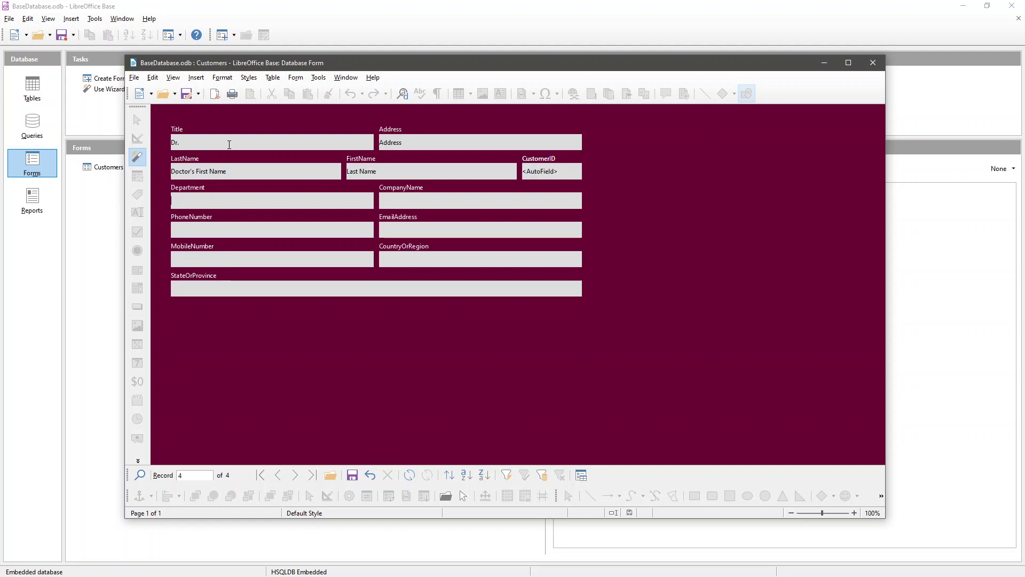
{"action": "type", "text": "Medical"}
{"action": "key", "text": "Tab"}
{"action": "type", "text": "Hospital"}
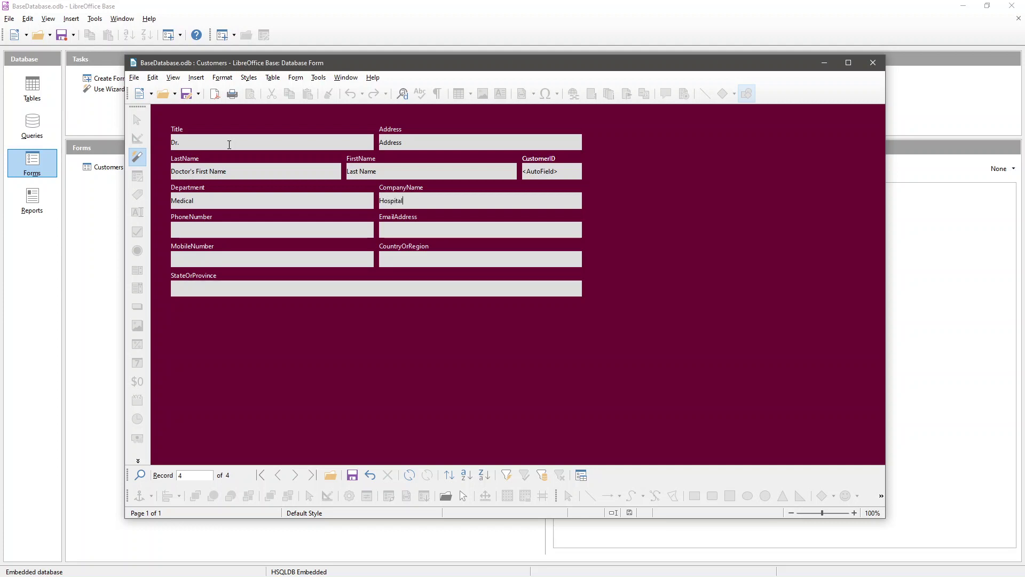
{"action": "key", "text": "Tab"}
{"action": "type", "text": "132456798"}
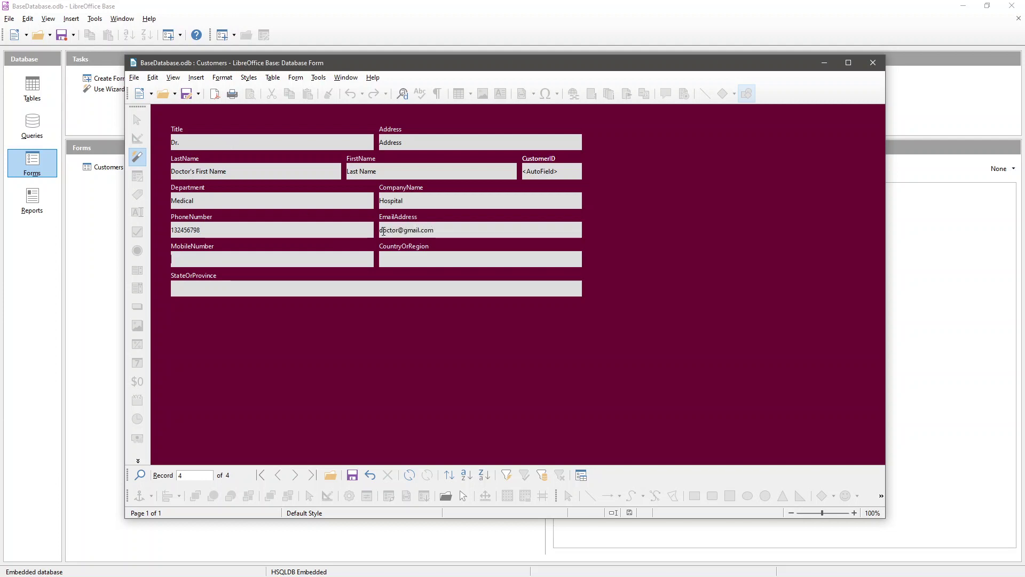
{"action": "left_click", "coordinate": [353, 477]}
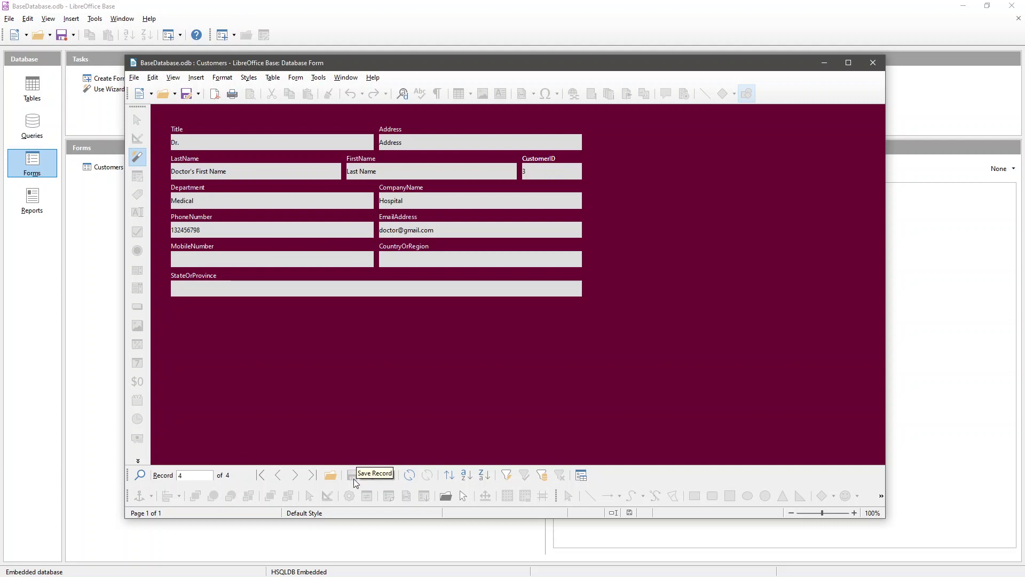
- Browse back and forth through the four customer records, then close the Customers form
{"action": "left_click", "coordinate": [278, 477]}
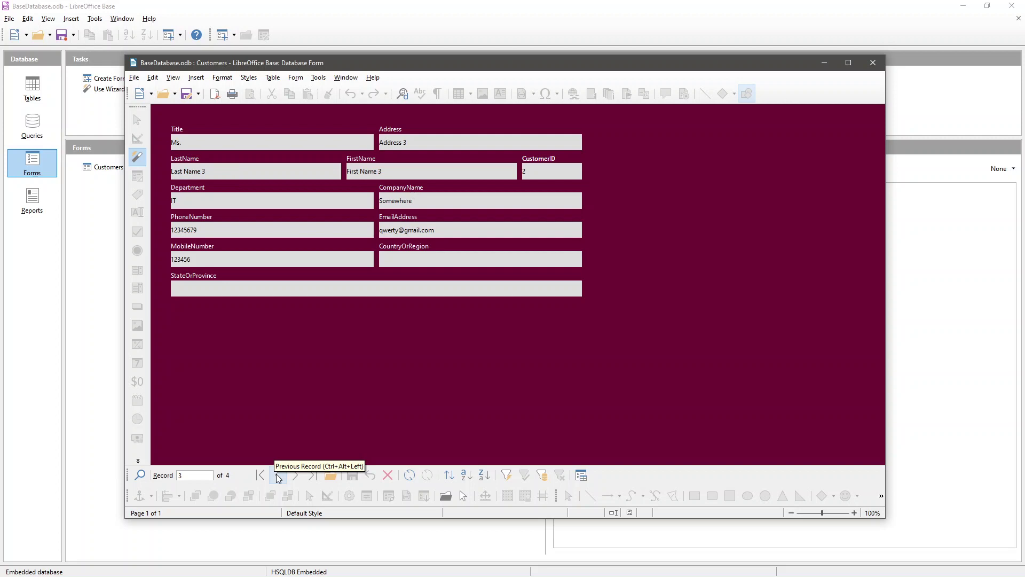
{"action": "left_click", "coordinate": [278, 477]}
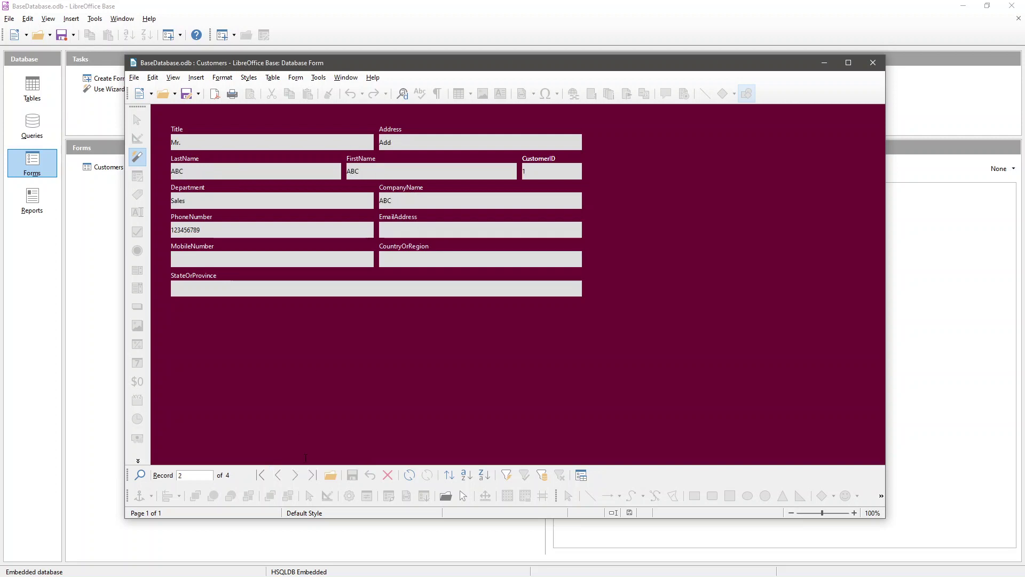
{"action": "left_click", "coordinate": [278, 475]}
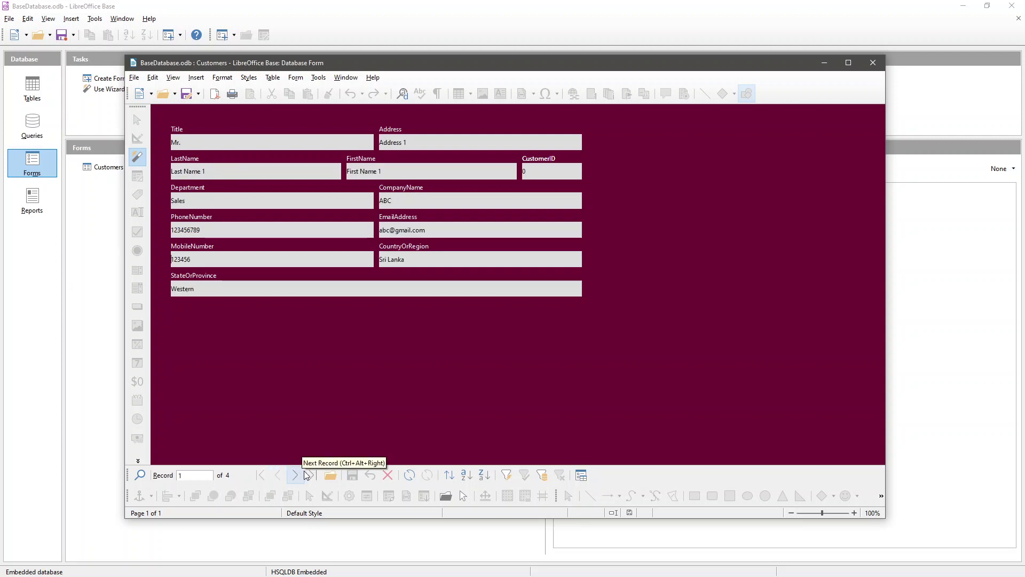
{"action": "left_click", "coordinate": [296, 474]}
{"action": "left_click", "coordinate": [296, 474]}
{"action": "left_click", "coordinate": [295, 475]}
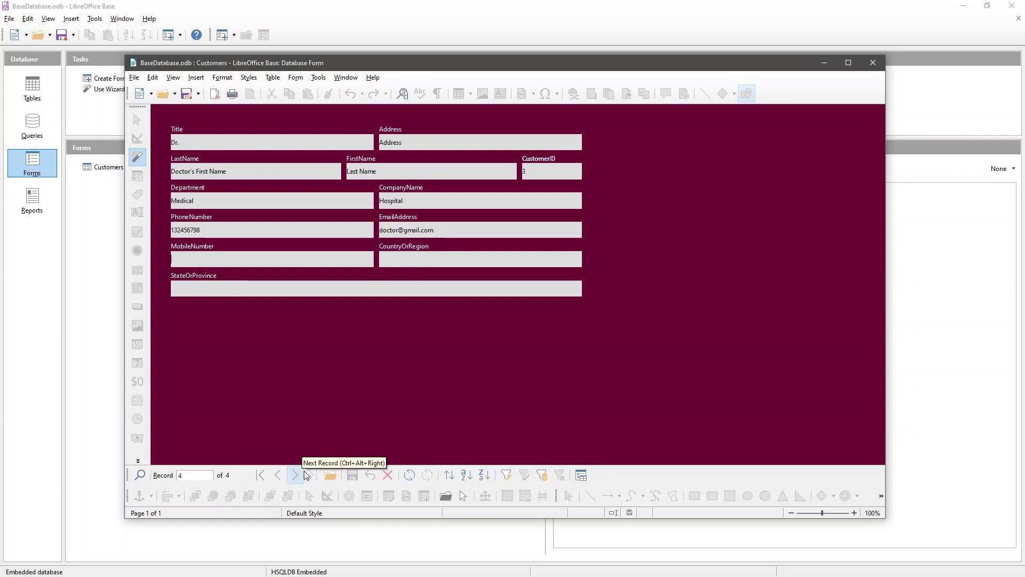
{"action": "left_click", "coordinate": [295, 474]}
{"action": "left_click", "coordinate": [312, 475]}
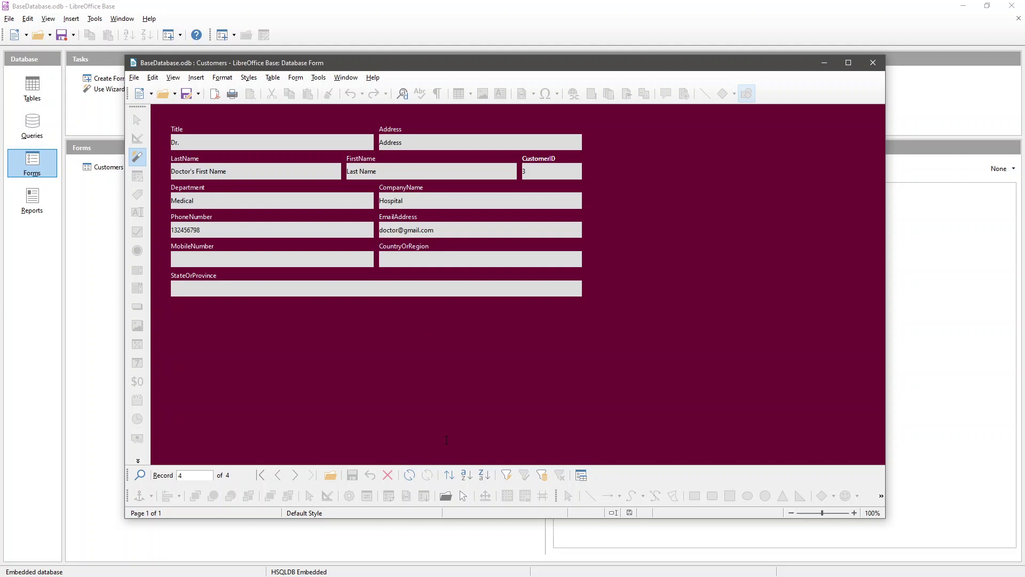
{"action": "left_click", "coordinate": [873, 62]}
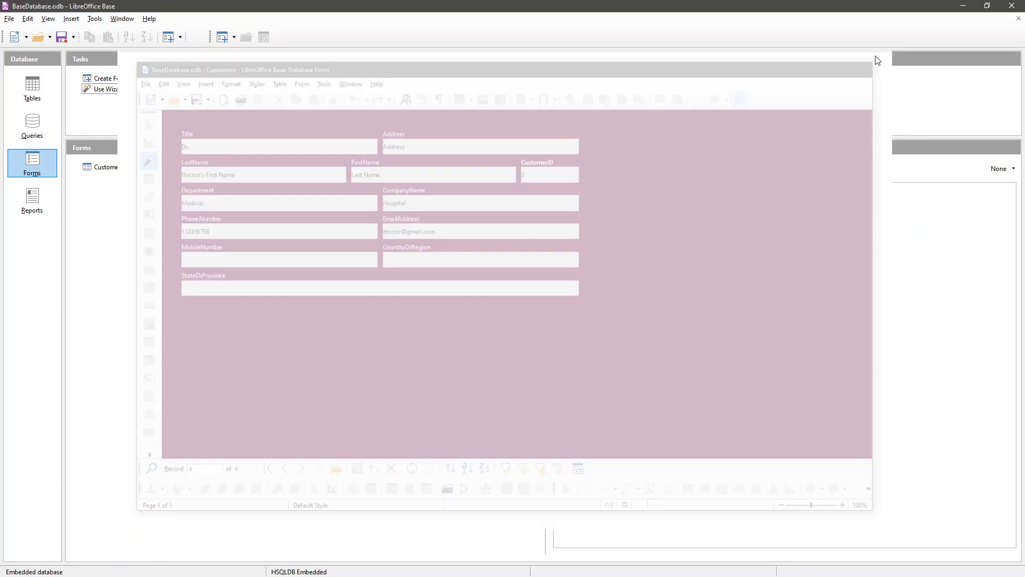
{"action": "left_click", "coordinate": [110, 169]}
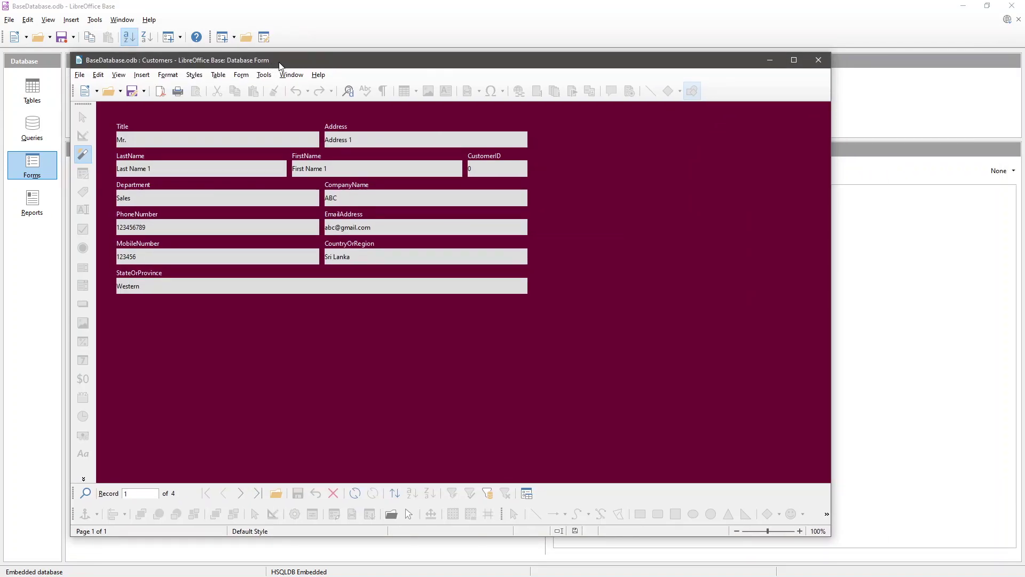
{"action": "left_click", "coordinate": [818, 60]}
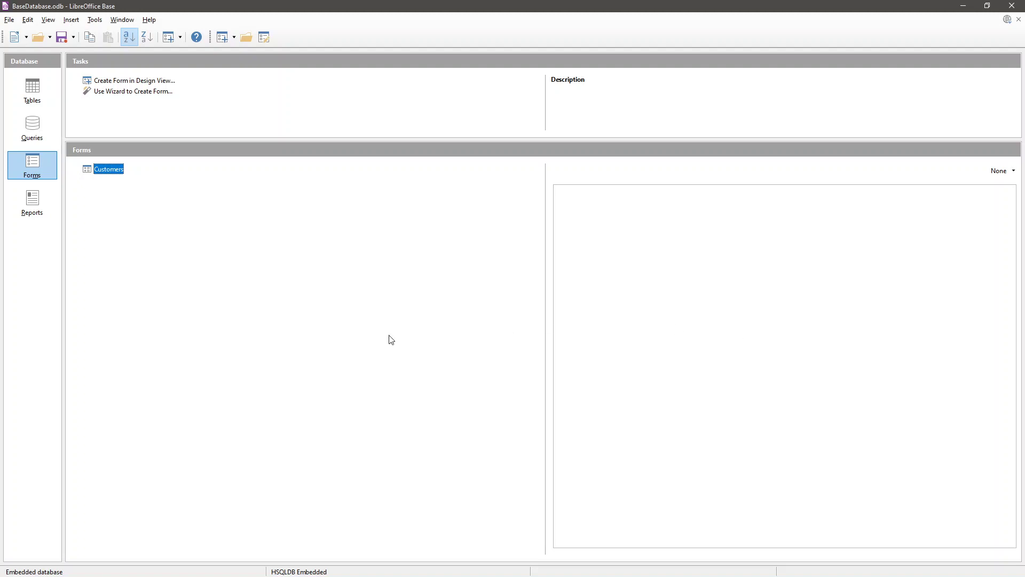
{"action": "left_click", "coordinate": [118, 85]}
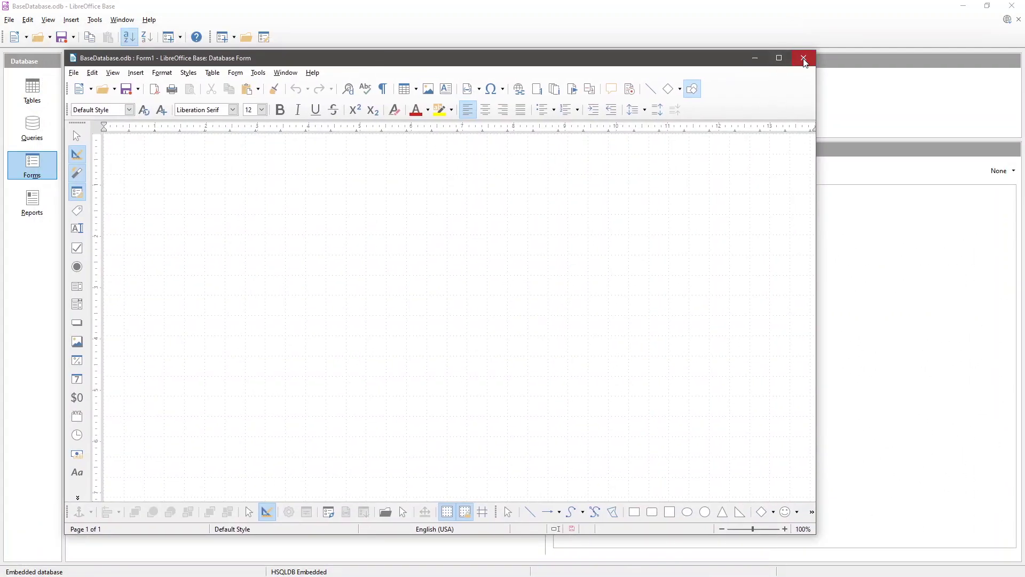
{"action": "left_click", "coordinate": [803, 57]}
{"action": "left_click", "coordinate": [465, 317]}
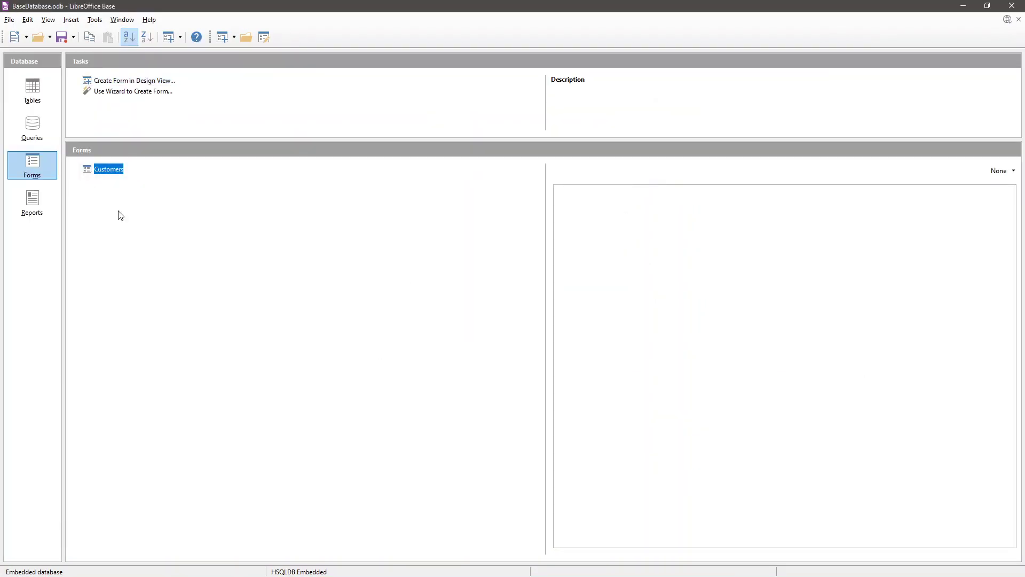
- Show the database's empty Queries page, then switch to the course PDF
{"action": "left_click", "coordinate": [41, 134]}
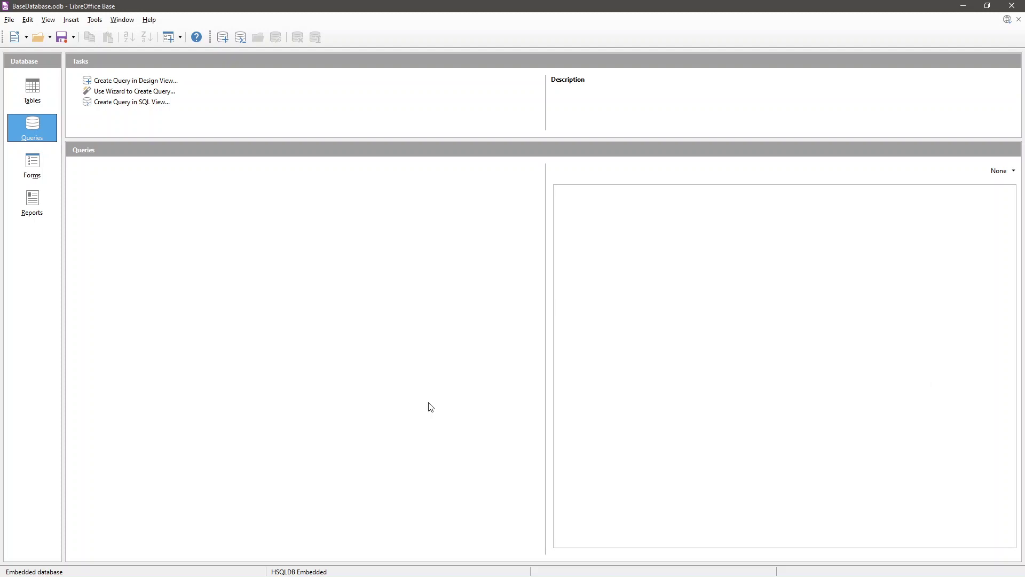
{"action": "key", "text": "alt+Tab"}
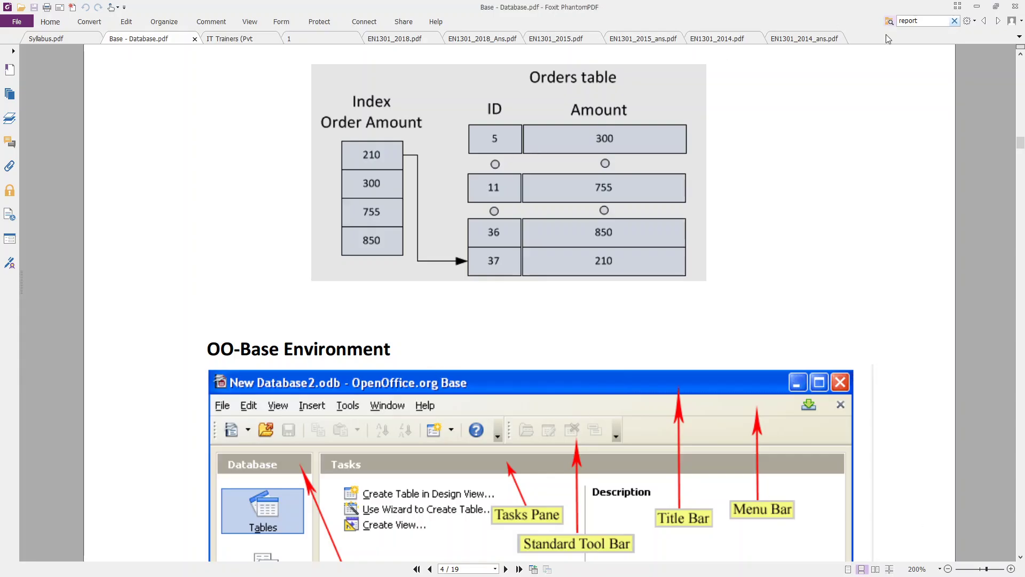
- Scroll the PDF to the Type of Queries and Creating queries page, then return to Base
{"action": "left_click_drag", "start_coordinate": [1020, 143], "coordinate": [987, 368]}
{"action": "scroll", "coordinate": [628, 381], "scroll_direction": "down", "scroll_amount": 1, "text": "ctrl"}
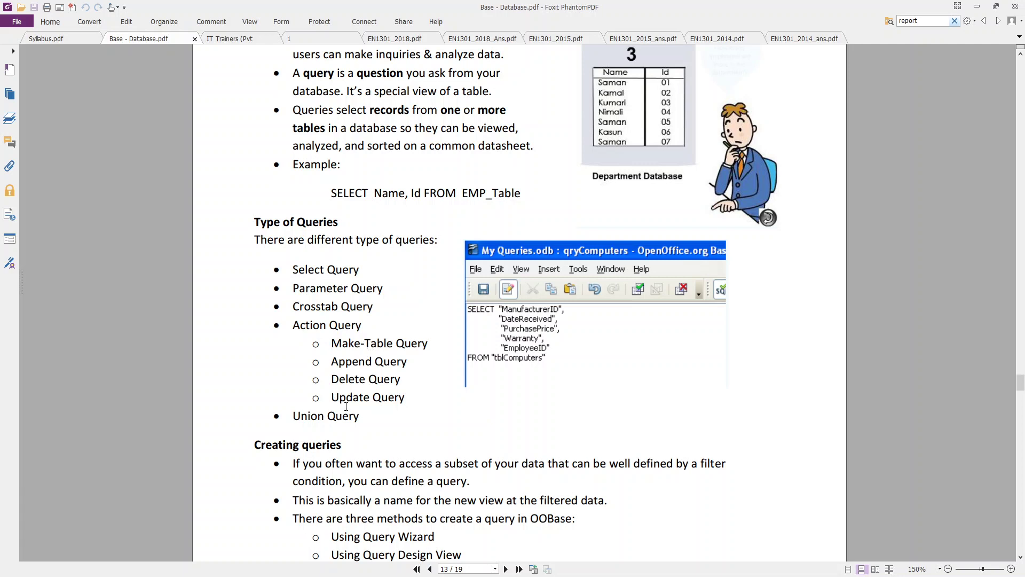
{"action": "scroll", "coordinate": [333, 400], "scroll_direction": "down", "scroll_amount": 3}
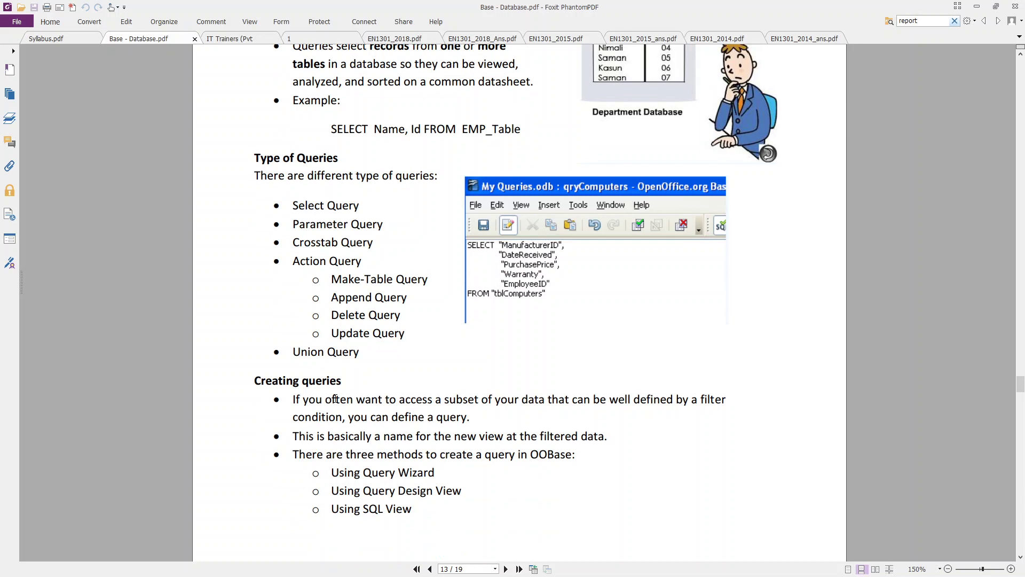
{"action": "scroll", "coordinate": [335, 399], "scroll_direction": "down", "scroll_amount": 2}
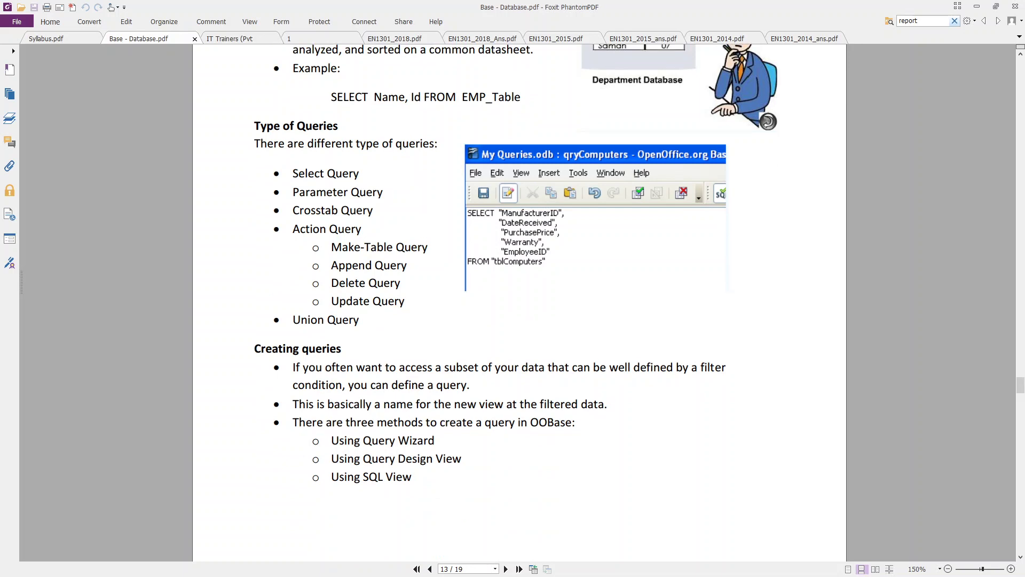
{"action": "key", "text": "alt+Tab"}
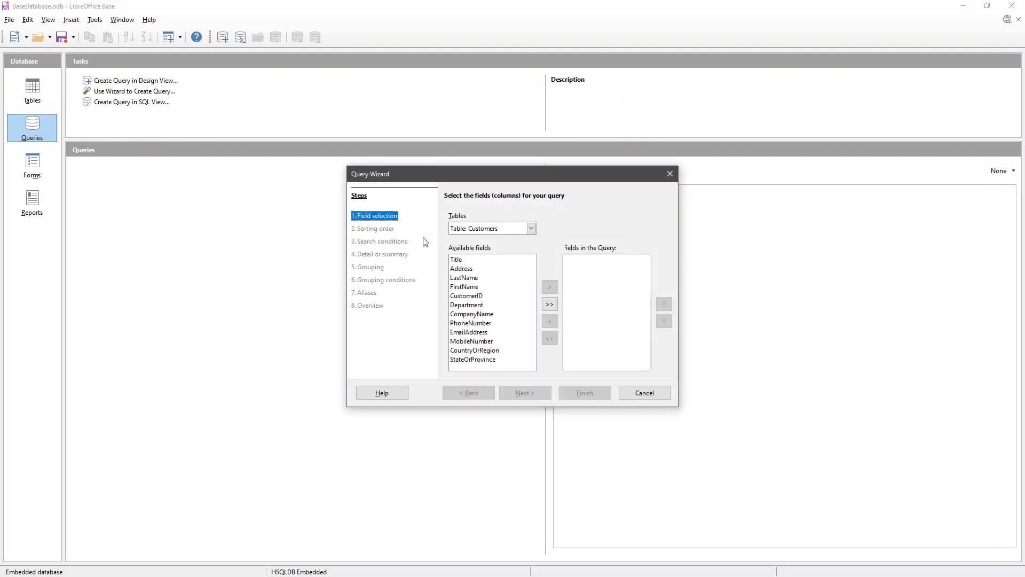
- Add Title, Address, LastName and FirstName from the Customers table to the wizard query
{"action": "left_click_drag", "start_coordinate": [492, 170], "coordinate": [479, 194]}
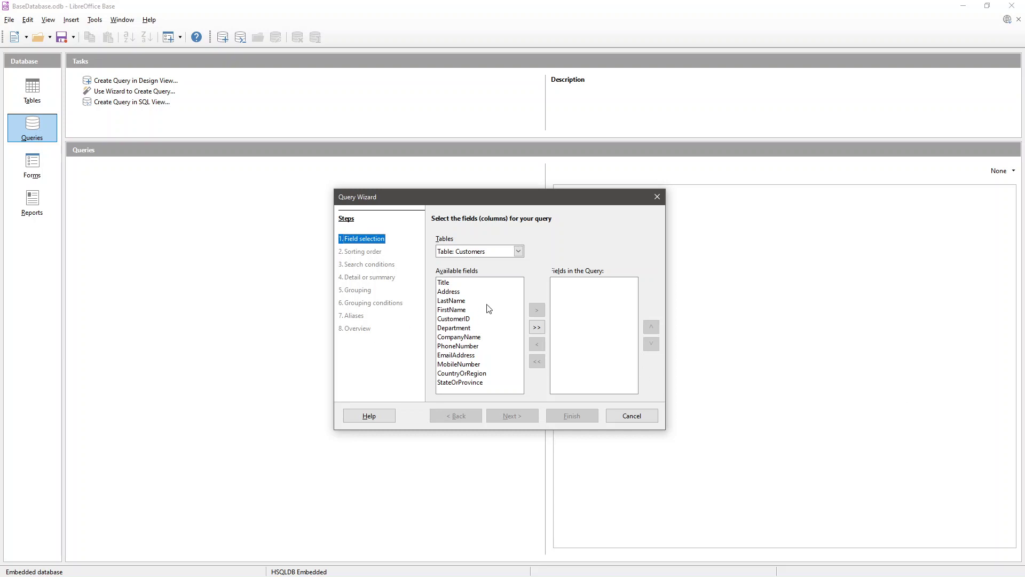
{"action": "left_click", "coordinate": [455, 283]}
{"action": "left_click", "coordinate": [535, 310]}
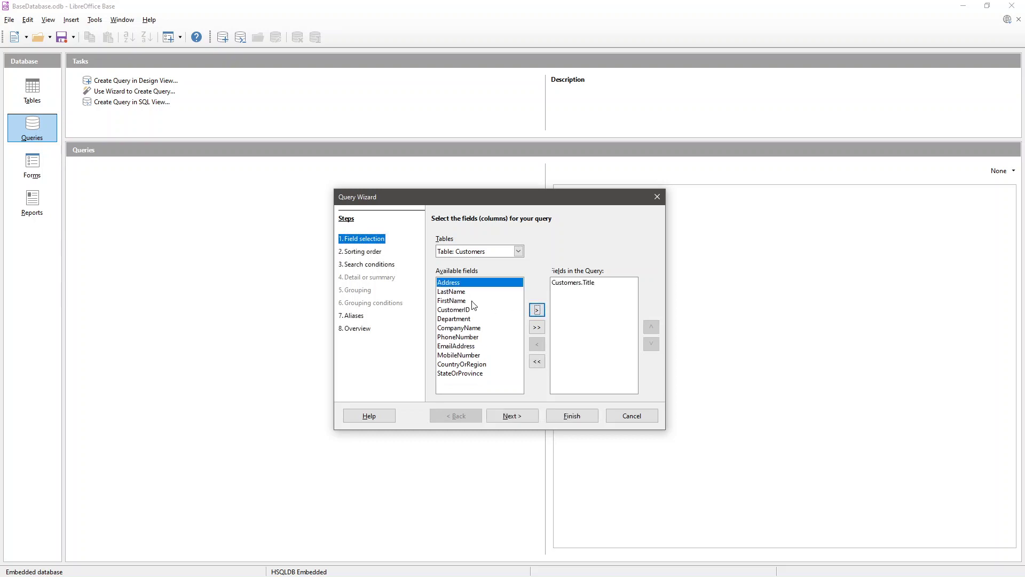
{"action": "left_click", "coordinate": [536, 310]}
{"action": "left_click", "coordinate": [536, 310]}
{"action": "left_click", "coordinate": [537, 310]}
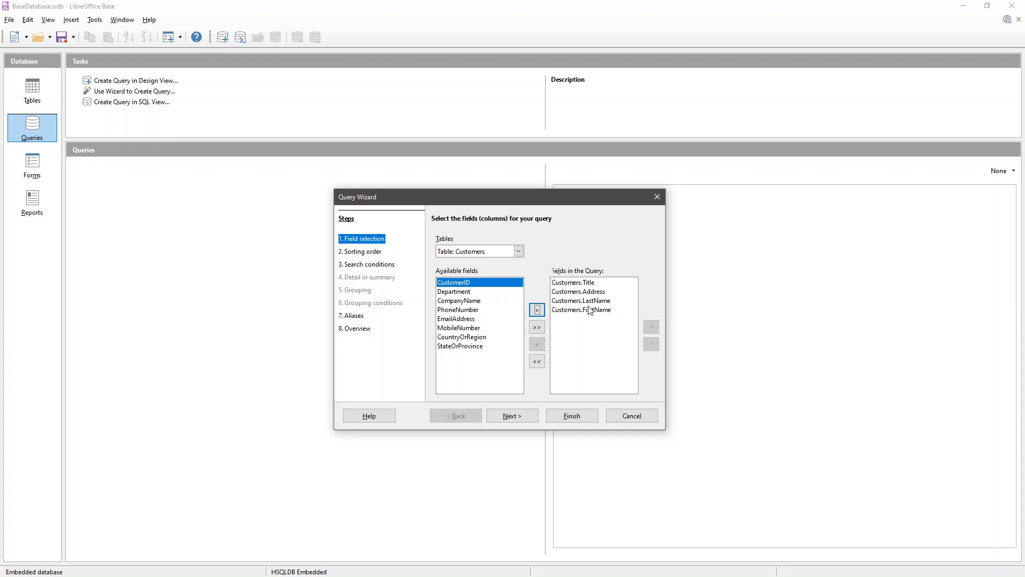
{"action": "left_click", "coordinate": [518, 415]}
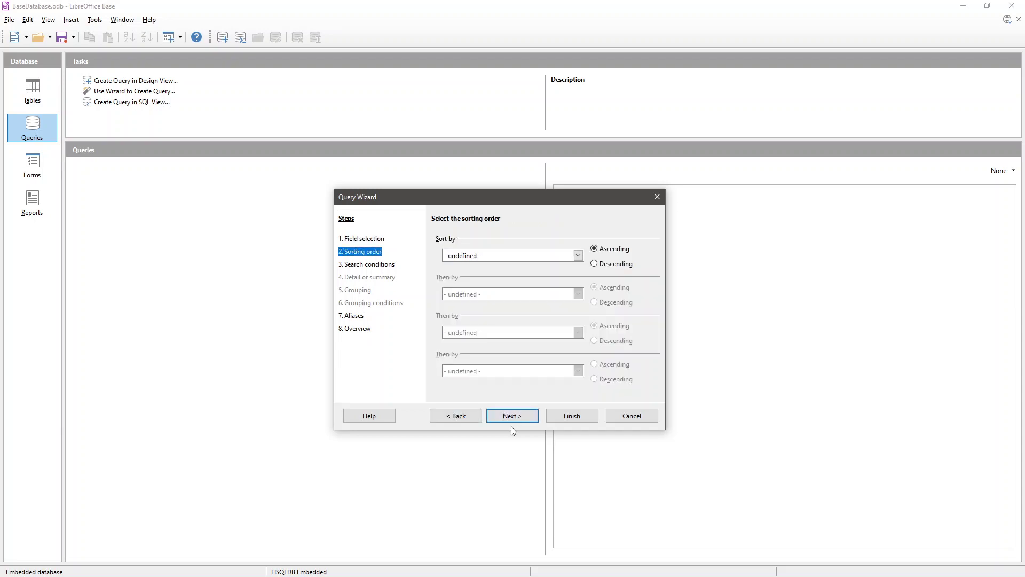
- Sort the customer query by Customers.Title ascending and skip ahead to the aliases
{"action": "left_click", "coordinate": [550, 257]}
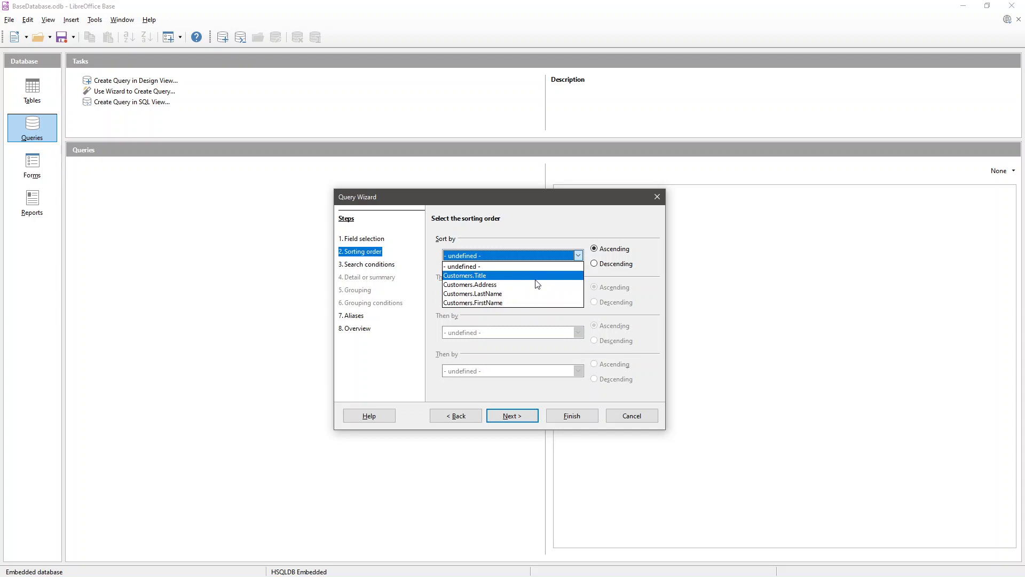
{"action": "left_click", "coordinate": [536, 278]}
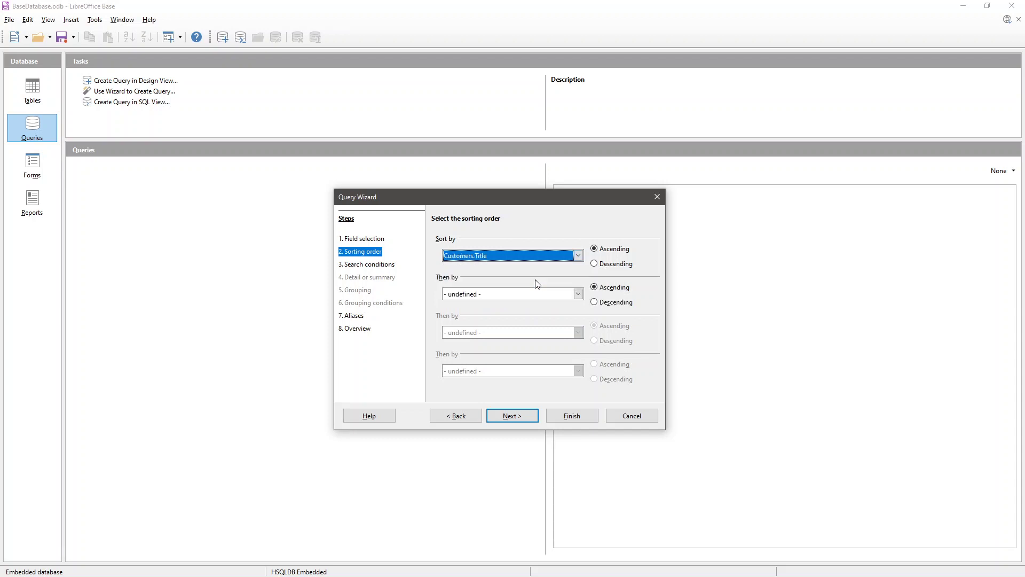
{"action": "left_click", "coordinate": [504, 422]}
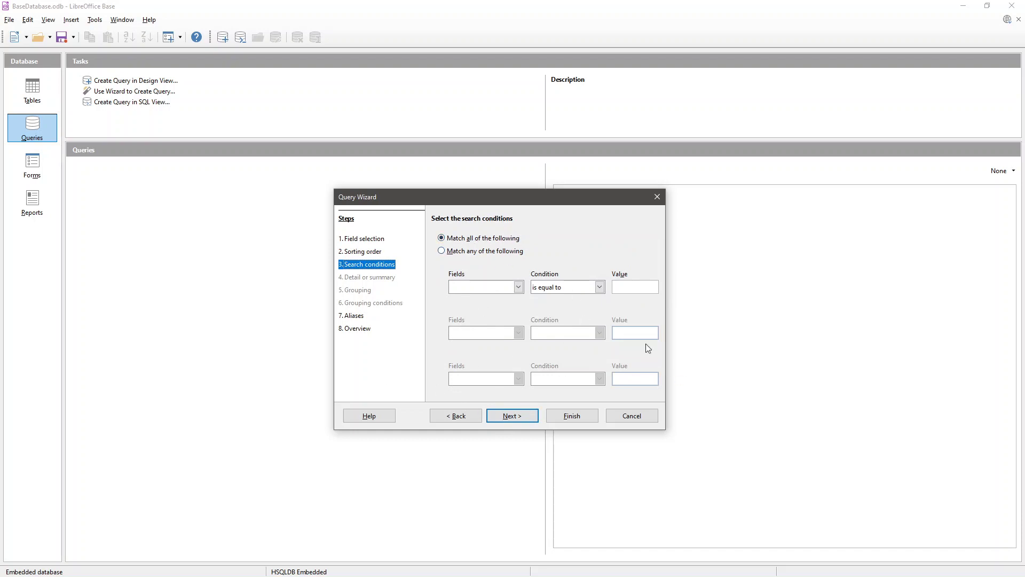
{"action": "left_click", "coordinate": [512, 415]}
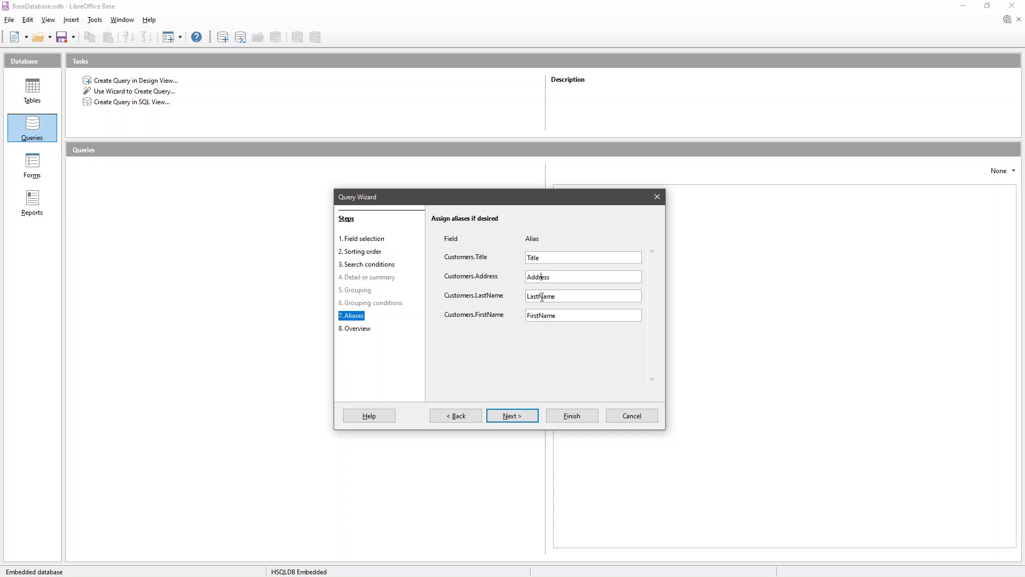
- Give the name fields spaced aliases such as Last Name, then create the query as Query_Customers
{"action": "double_click", "coordinate": [568, 296]}
{"action": "key", "text": "Right"}
{"action": "key", "text": "Tab"}
{"action": "key", "text": "Right"}
{"action": "left_click", "coordinate": [537, 258]}
{"action": "left_click", "coordinate": [515, 416]}
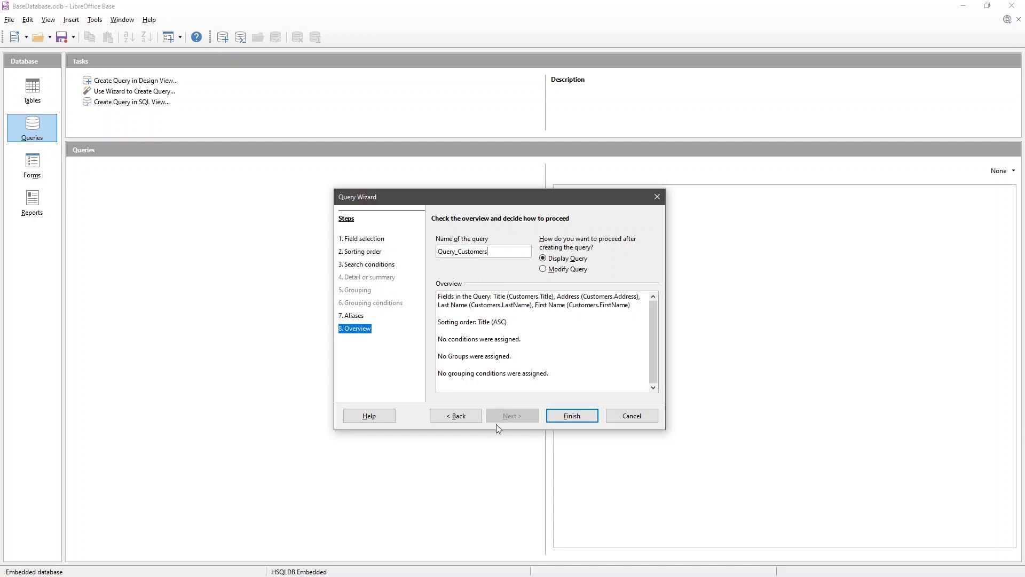
{"action": "left_click", "coordinate": [579, 416]}
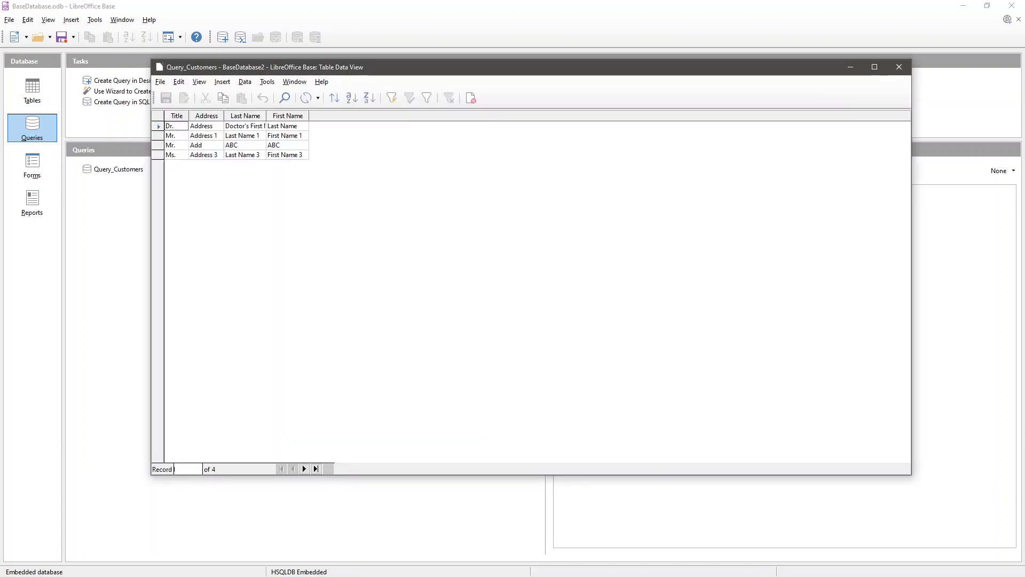
- Move the Query_Customers results window aside, close it, and return to the Queries list
{"action": "left_click_drag", "start_coordinate": [489, 69], "coordinate": [472, 114]}
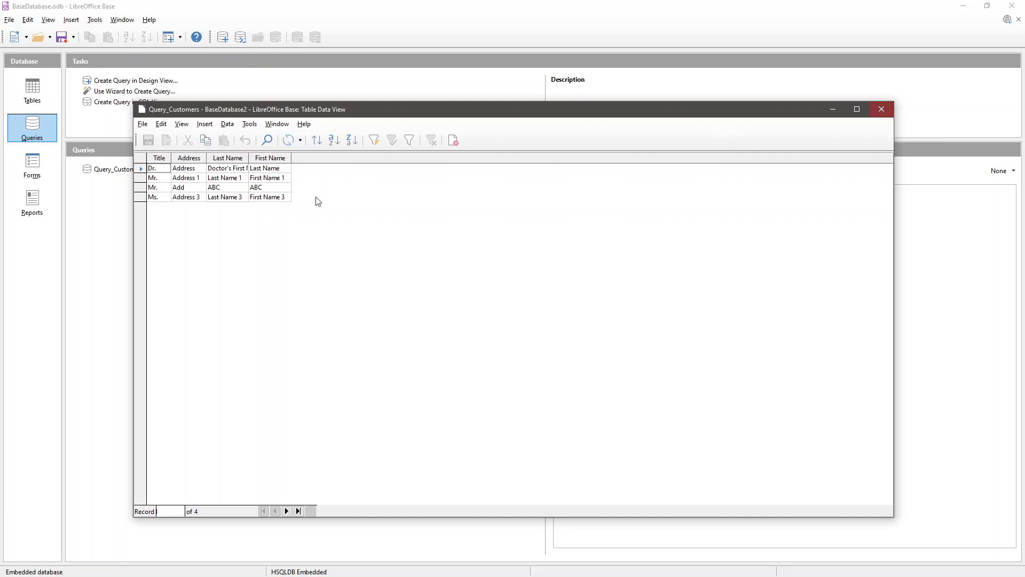
{"action": "left_click", "coordinate": [881, 109]}
{"action": "left_click", "coordinate": [30, 126]}
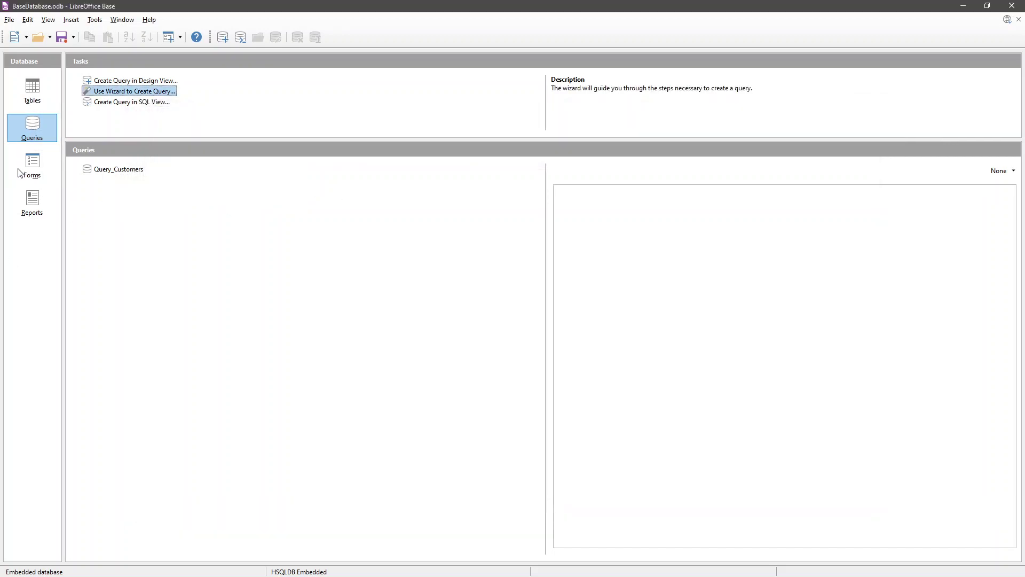
- Open the Customers form and move through the records to a new blank record
{"action": "left_click", "coordinate": [50, 170]}
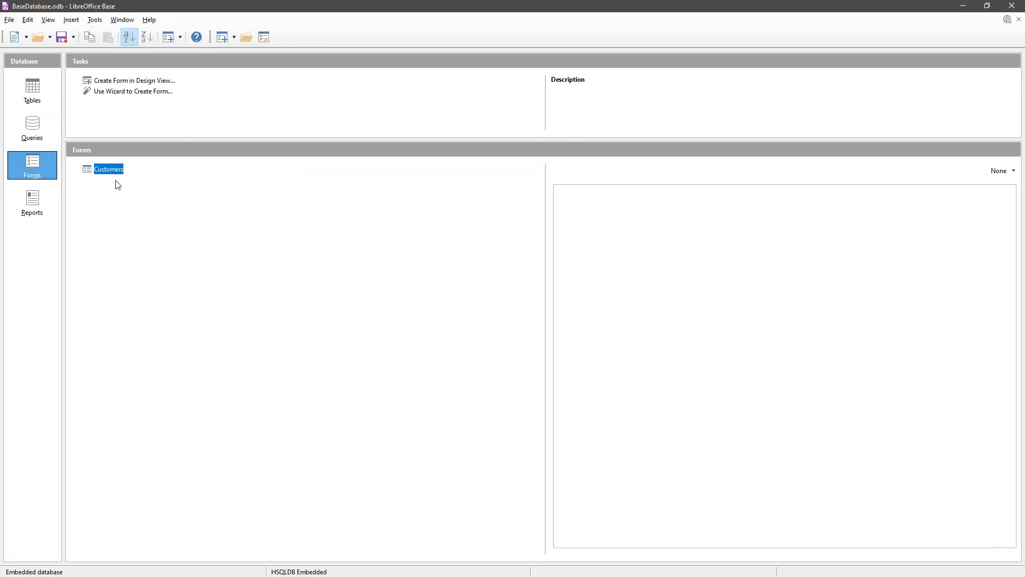
{"action": "double_click", "coordinate": [114, 172]}
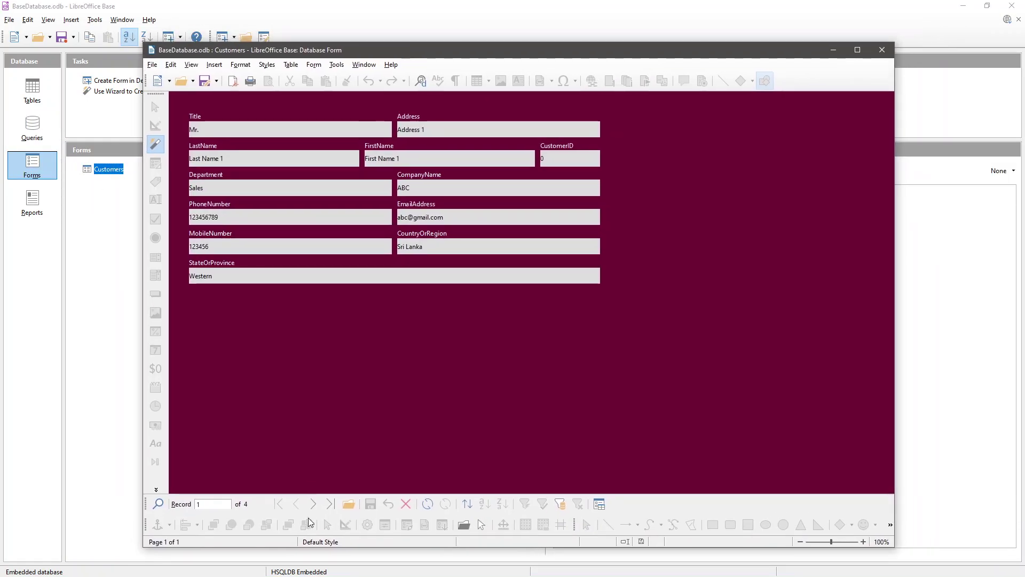
{"action": "left_click", "coordinate": [316, 507]}
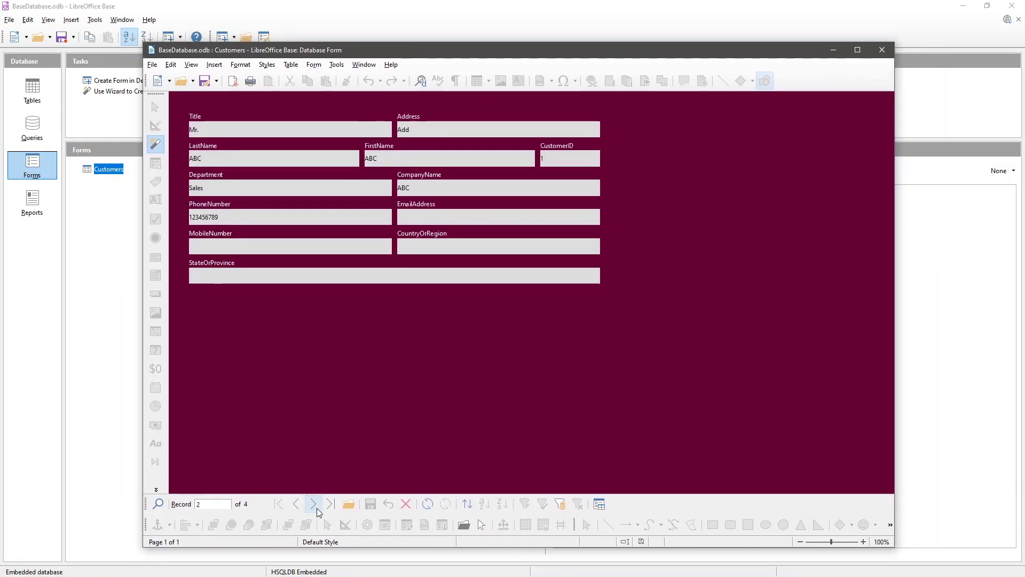
{"action": "left_click", "coordinate": [313, 504]}
{"action": "left_click", "coordinate": [313, 504]}
{"action": "left_click", "coordinate": [313, 504]}
{"action": "left_click", "coordinate": [247, 130]}
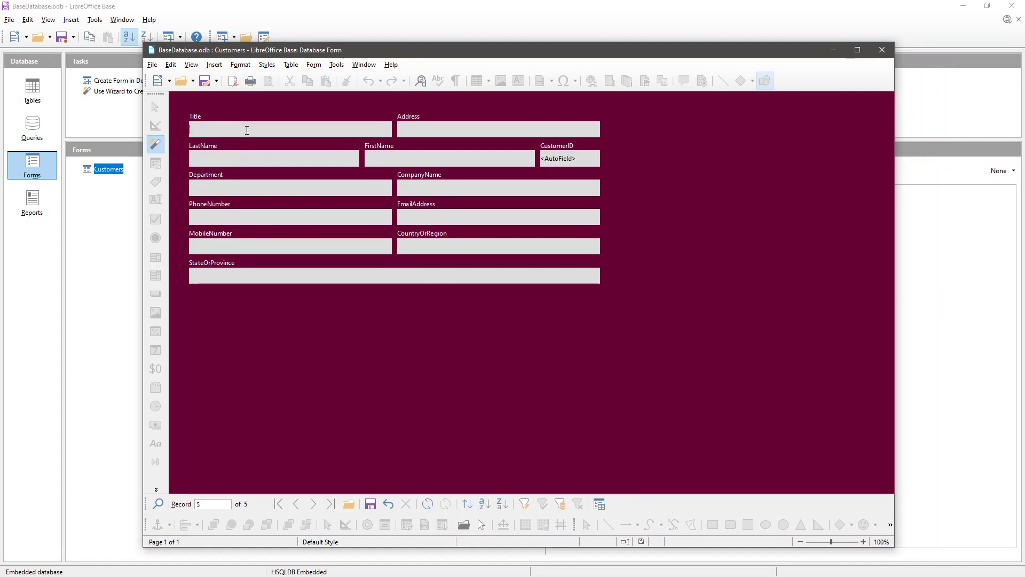
- Enter the customer's title, address, last and first names, department and company New Company
{"action": "type", "text": "Mrs."}
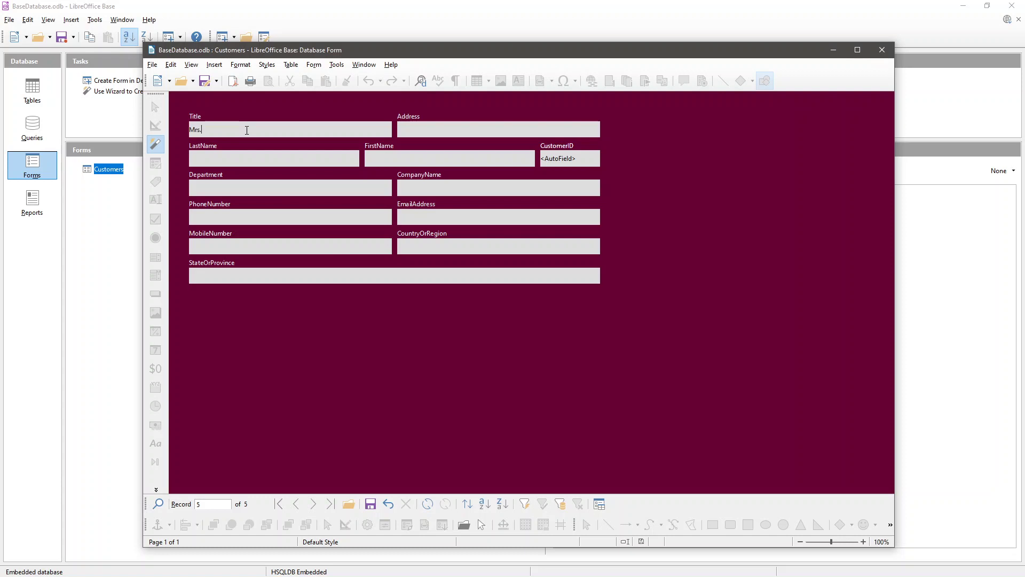
{"action": "type", "text": "New Address"}
{"action": "key", "text": "Tab"}
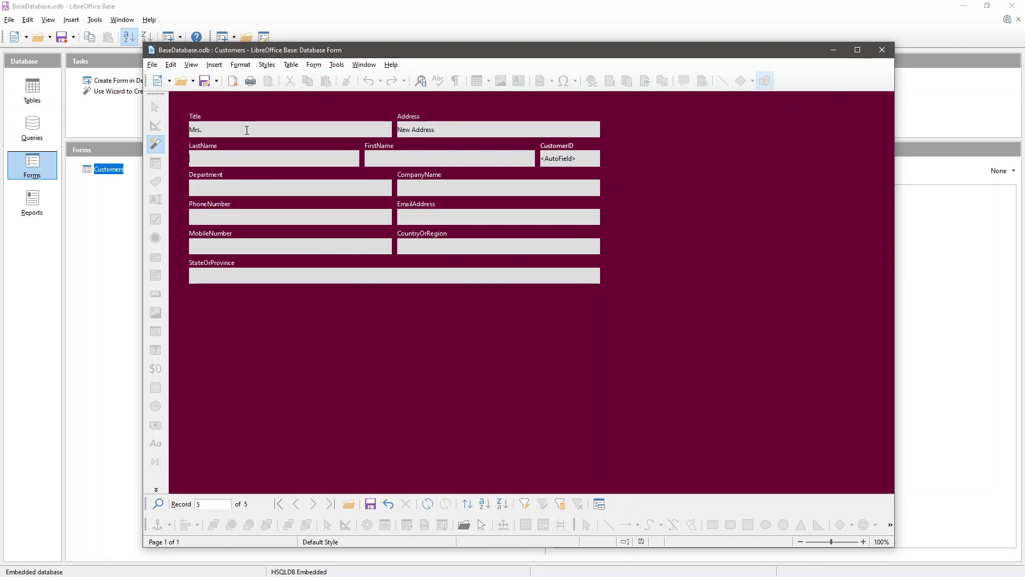
{"action": "type", "text": "New Last Name"}
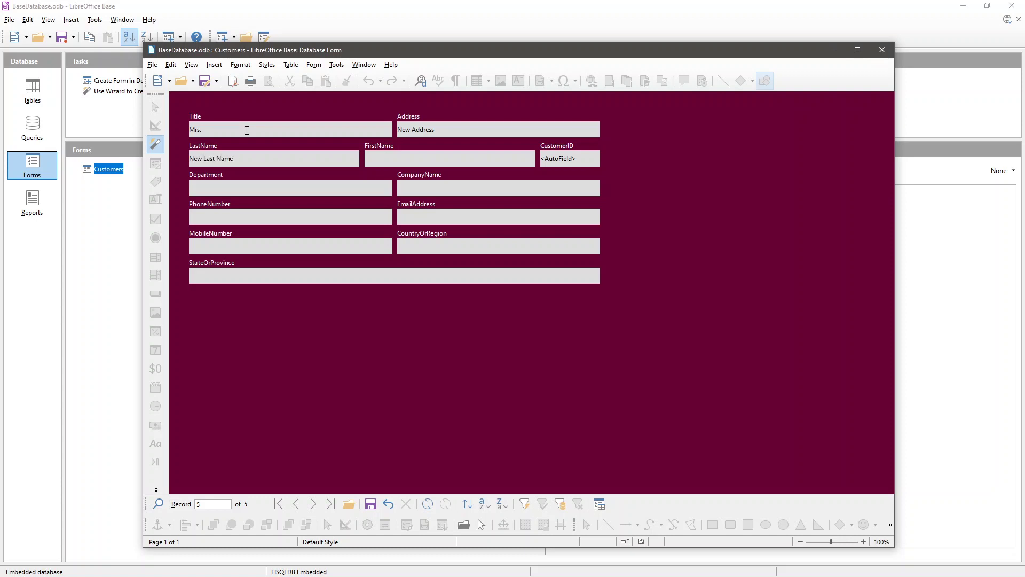
{"action": "key", "text": "Tab"}
{"action": "type", "text": "New First Name"}
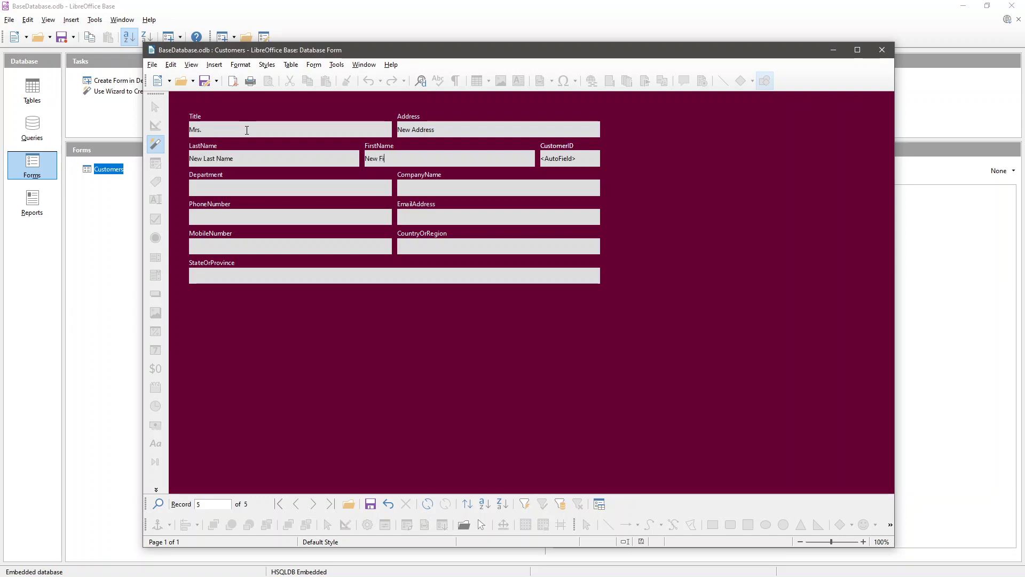
{"action": "key", "text": "Tab"}
{"action": "key", "text": "Tab"}
{"action": "type", "text": "New Department"}
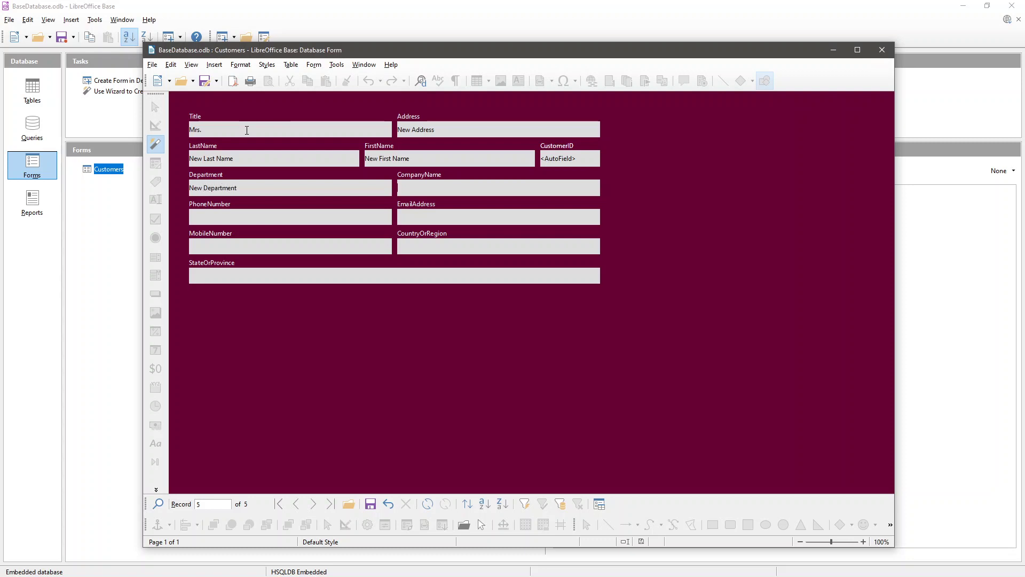
{"action": "type", "text": "New Copan"}
{"action": "key", "text": "BackSpace"}
{"action": "key", "text": "BackSpace"}
{"action": "key", "text": "BackSpace"}
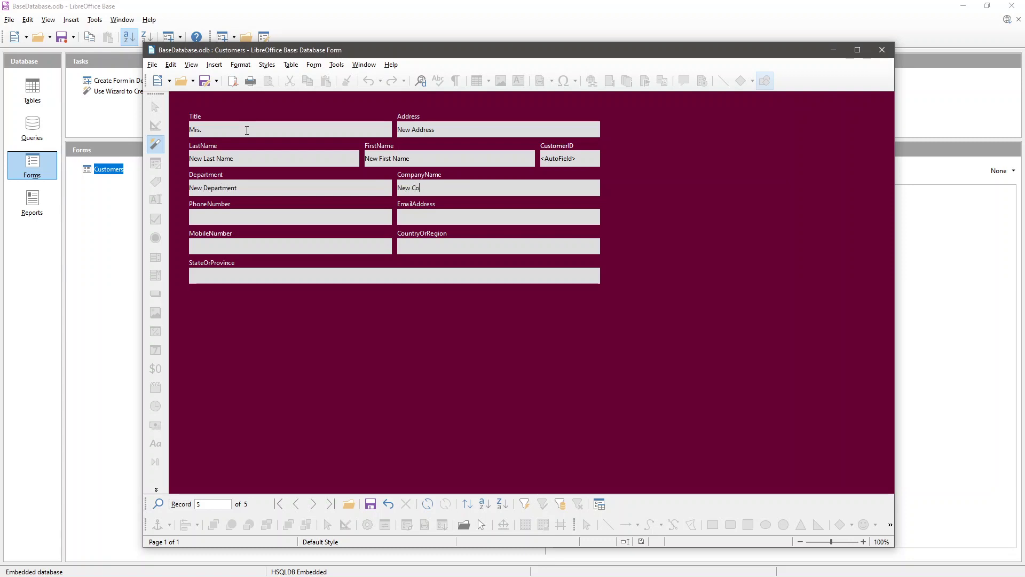
{"action": "type", "text": "mpany"}
{"action": "key", "text": "Tab"}
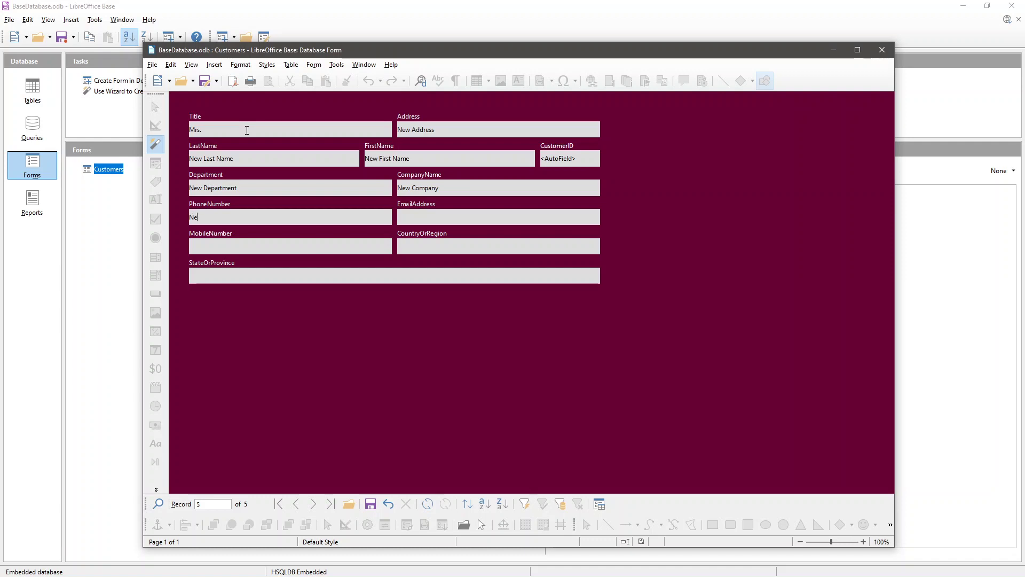
- Fill in the phone number, e-mail and country Sri Lanka, then save the record and close the form
{"action": "type", "text": "0710000000"}
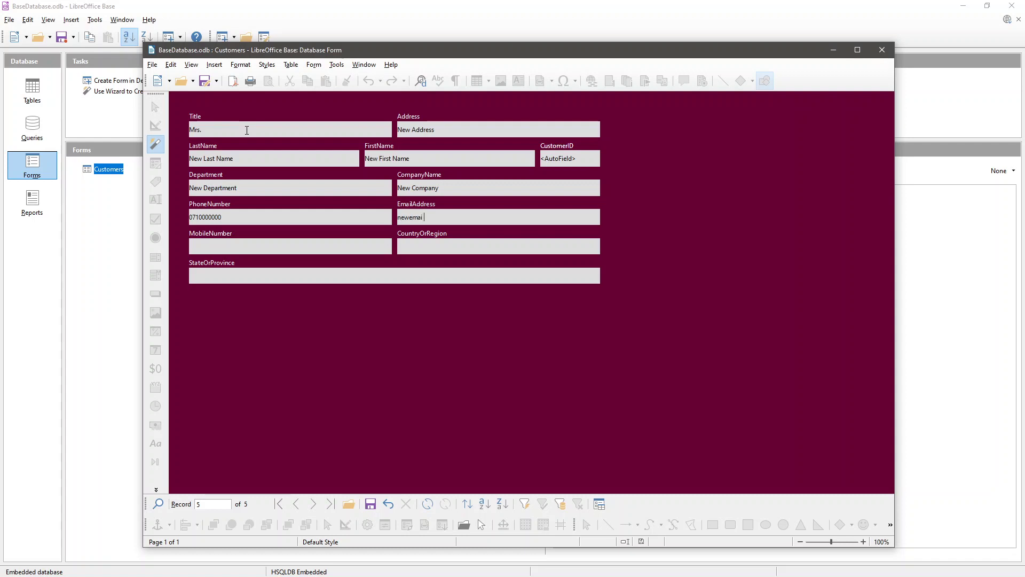
{"action": "left_click", "coordinate": [446, 250]}
{"action": "type", "text": "S"}
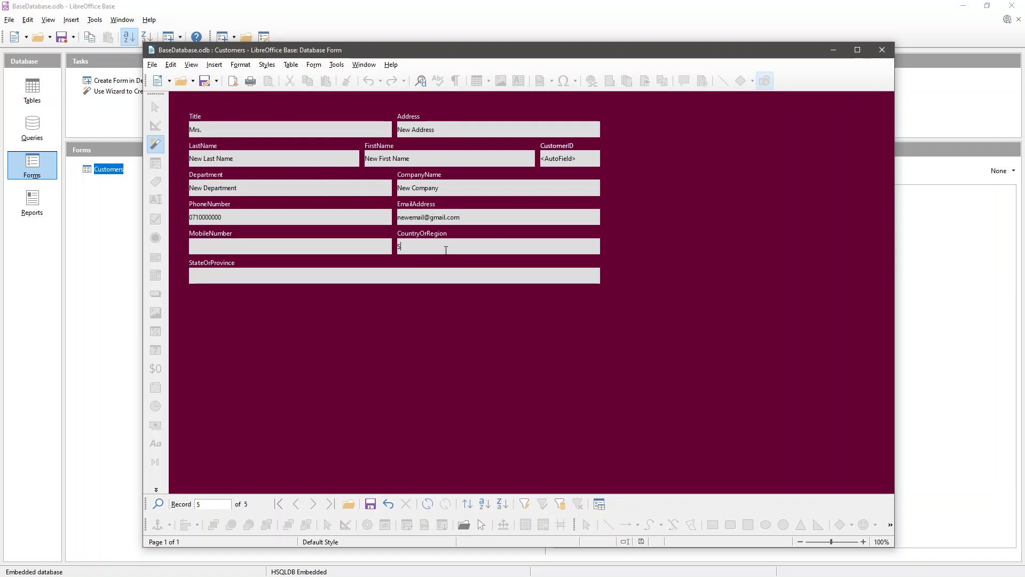
{"action": "type", "text": "ri Lanka"}
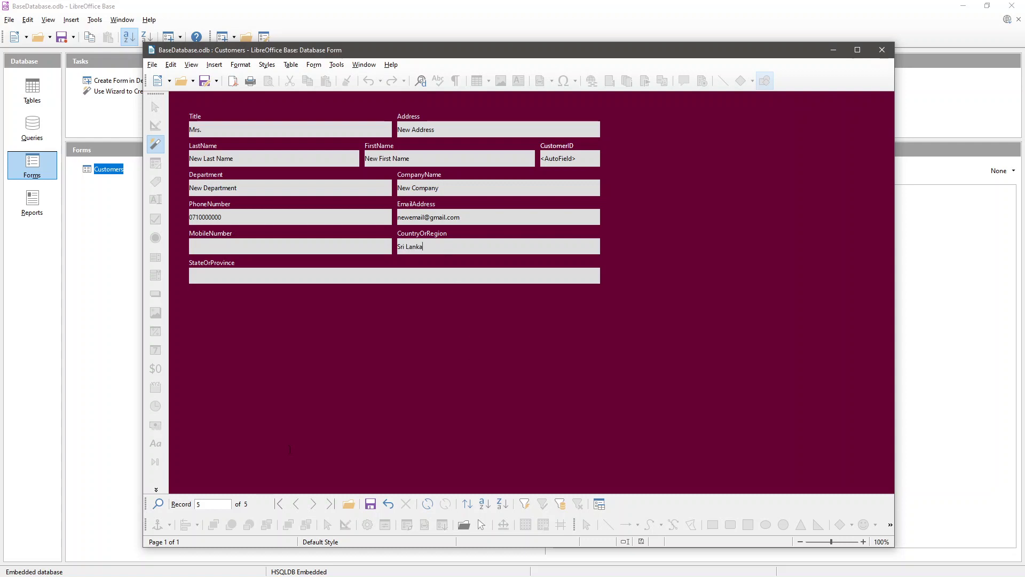
{"action": "left_click", "coordinate": [370, 503]}
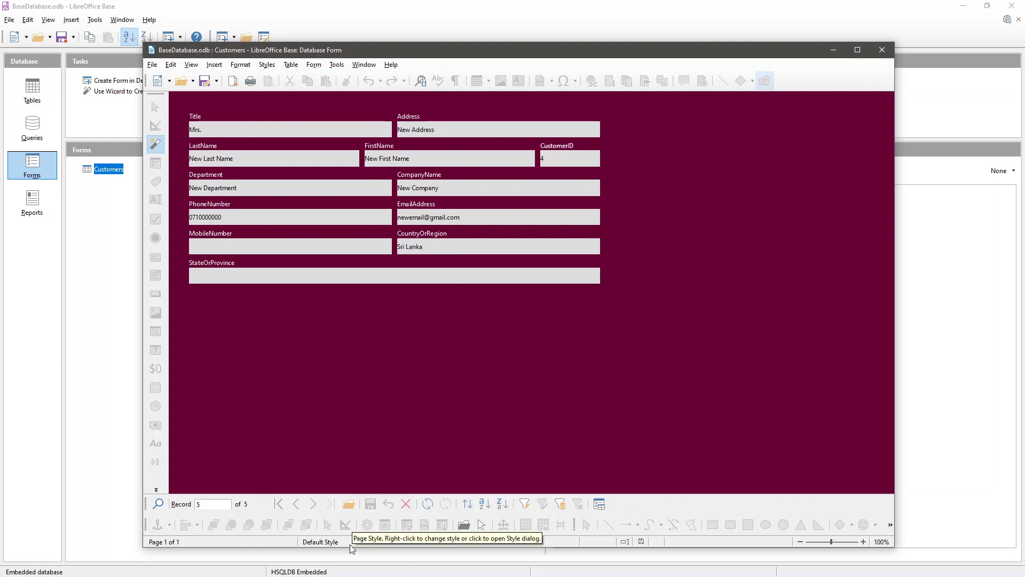
{"action": "left_click", "coordinate": [880, 50]}
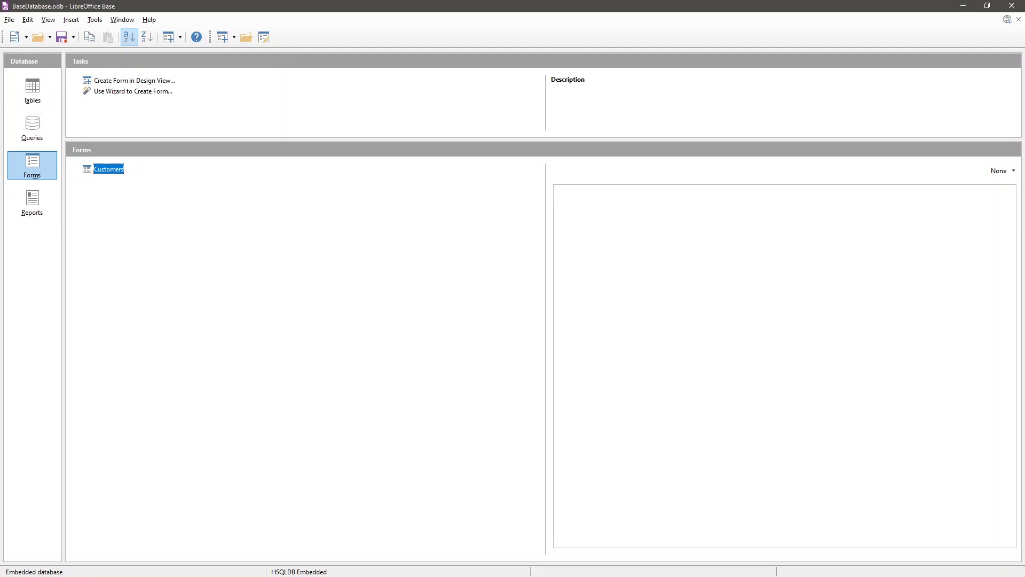
{"action": "key", "text": "alt+Tab"}
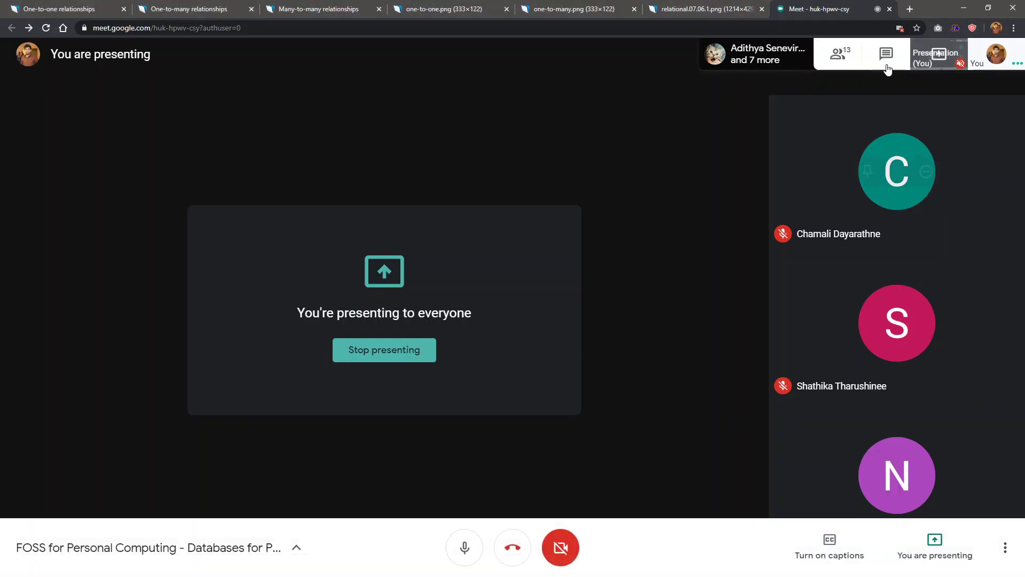
{"action": "left_click", "coordinate": [885, 54]}
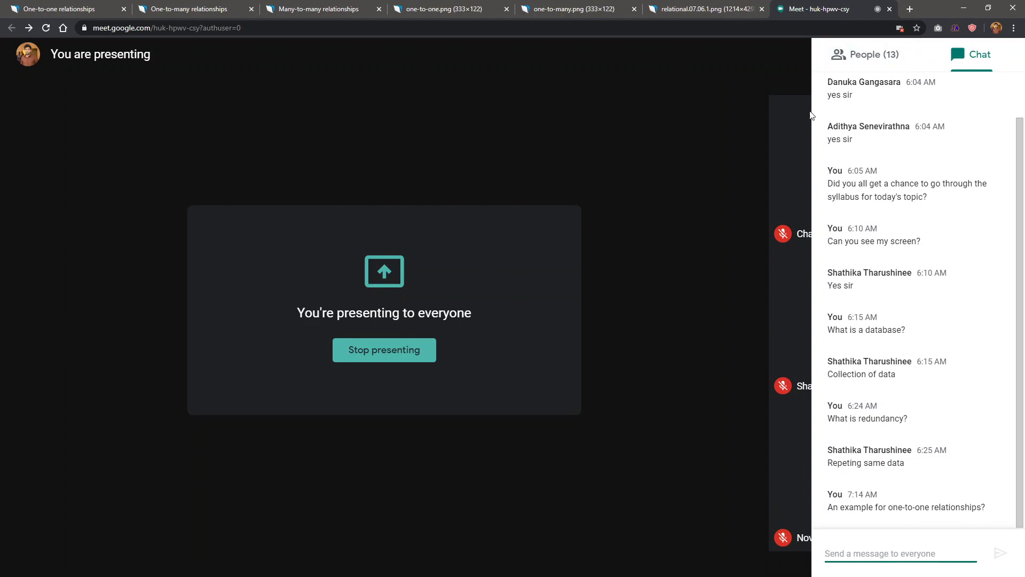
{"action": "left_click", "coordinate": [887, 65]}
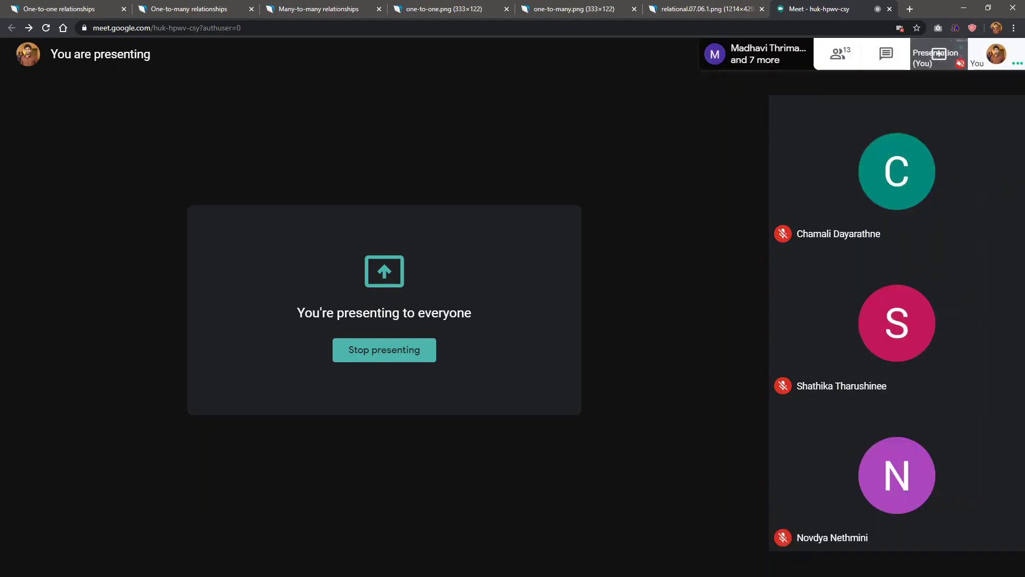
{"action": "key", "text": "alt+Tab"}
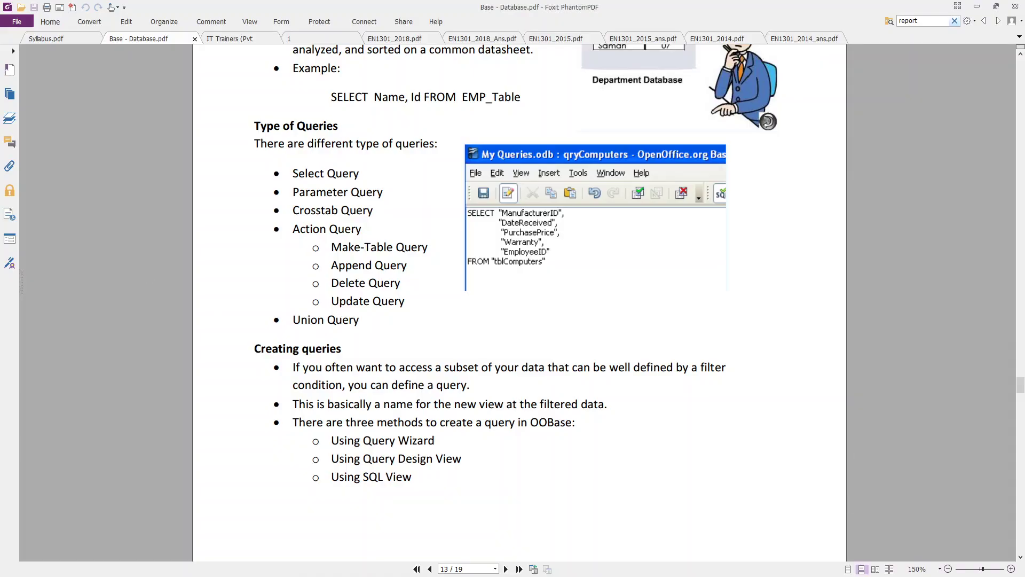
{"action": "key", "text": "alt+Tab"}
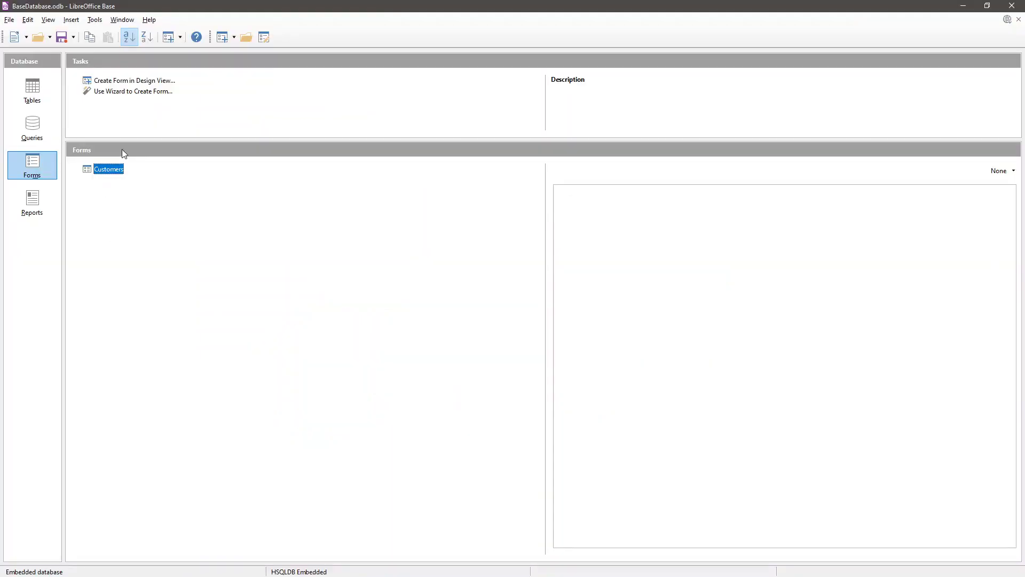
- Open Query_Customers, widen its Address column to show full addresses, then close the results
{"action": "left_click", "coordinate": [35, 126]}
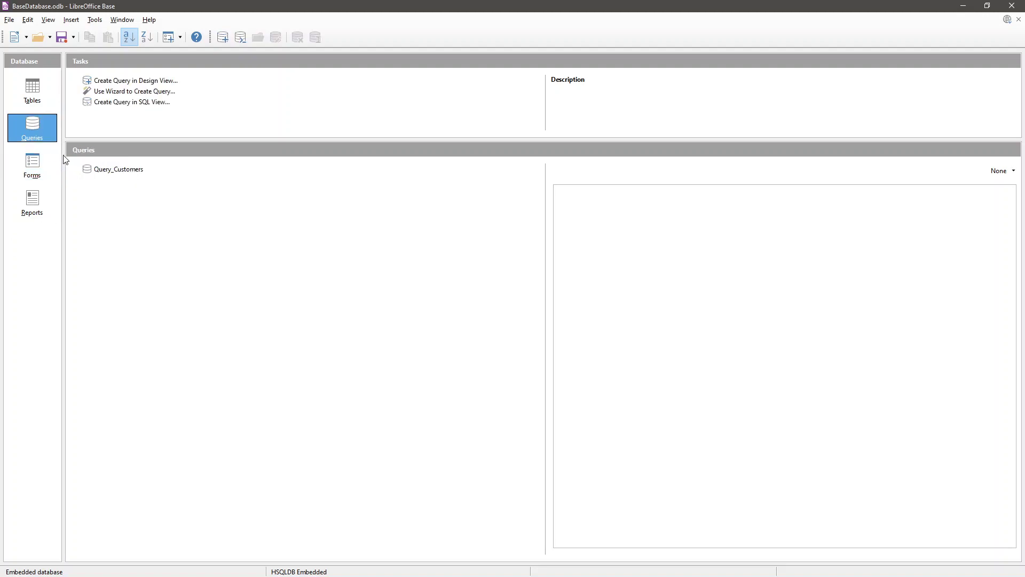
{"action": "left_click", "coordinate": [130, 170]}
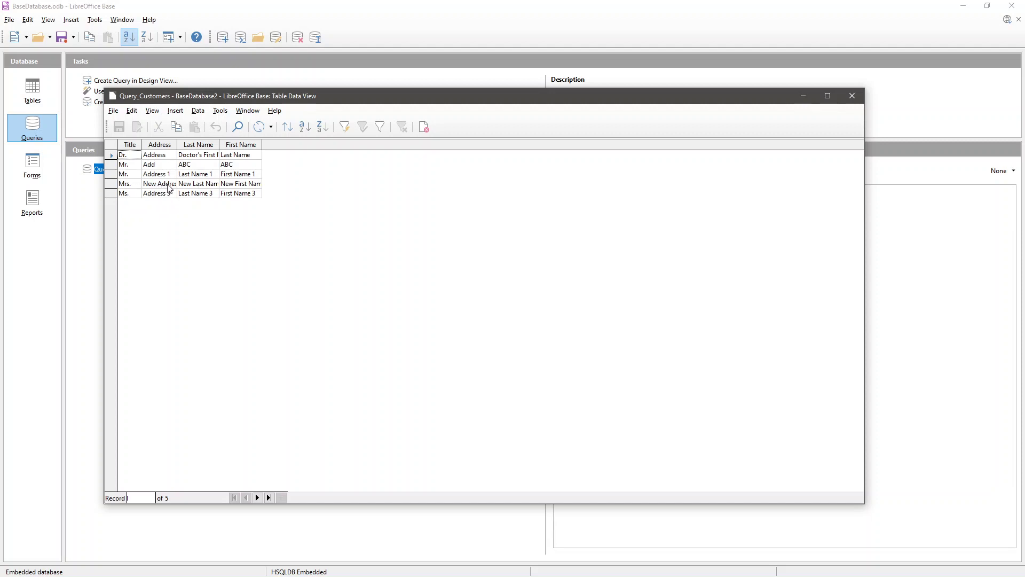
{"action": "left_click_drag", "start_coordinate": [176, 143], "coordinate": [415, 145]}
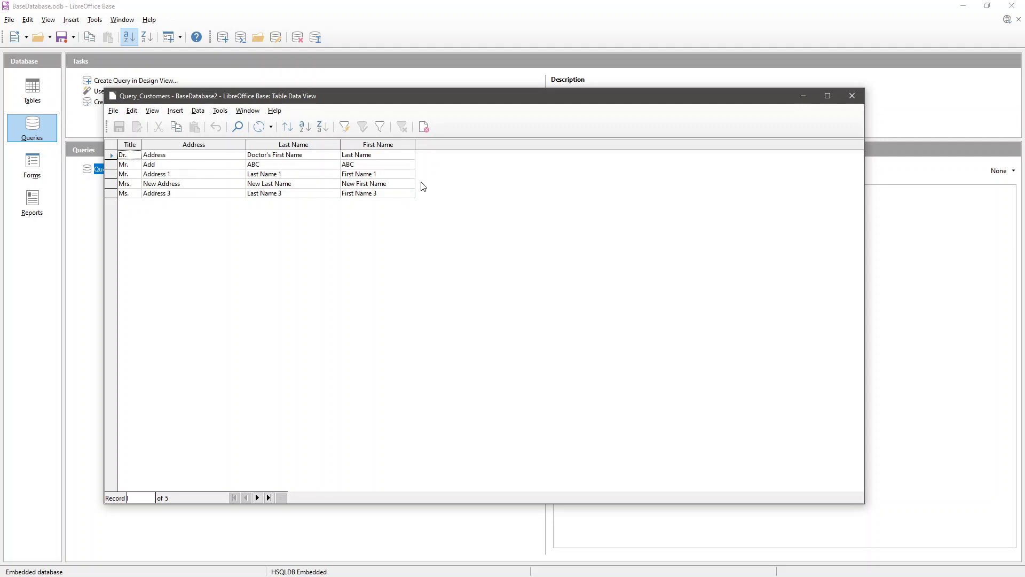
{"action": "left_click", "coordinate": [852, 96]}
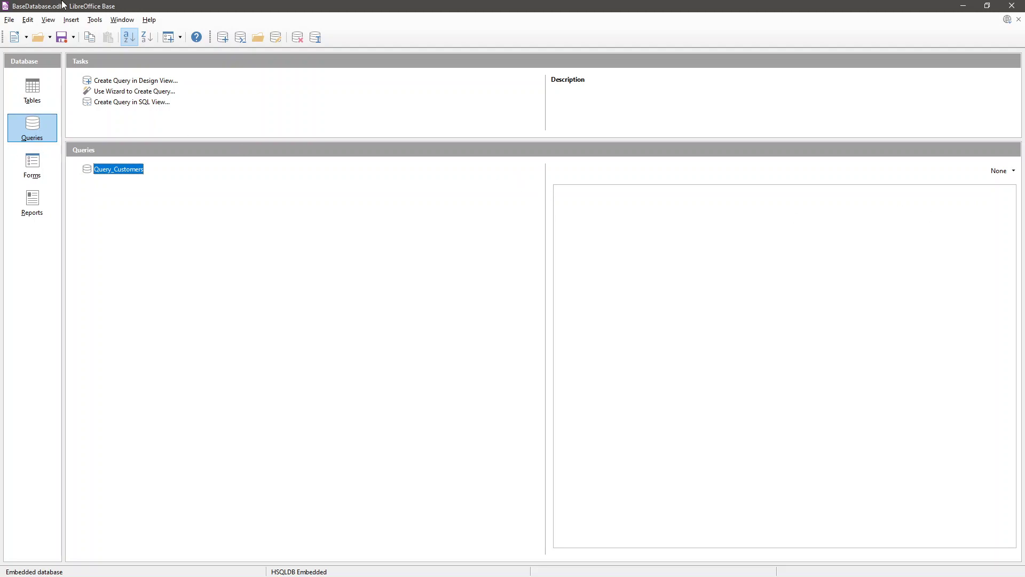
- Start a new query in design view and add the Customers table
{"action": "left_click", "coordinate": [116, 83]}
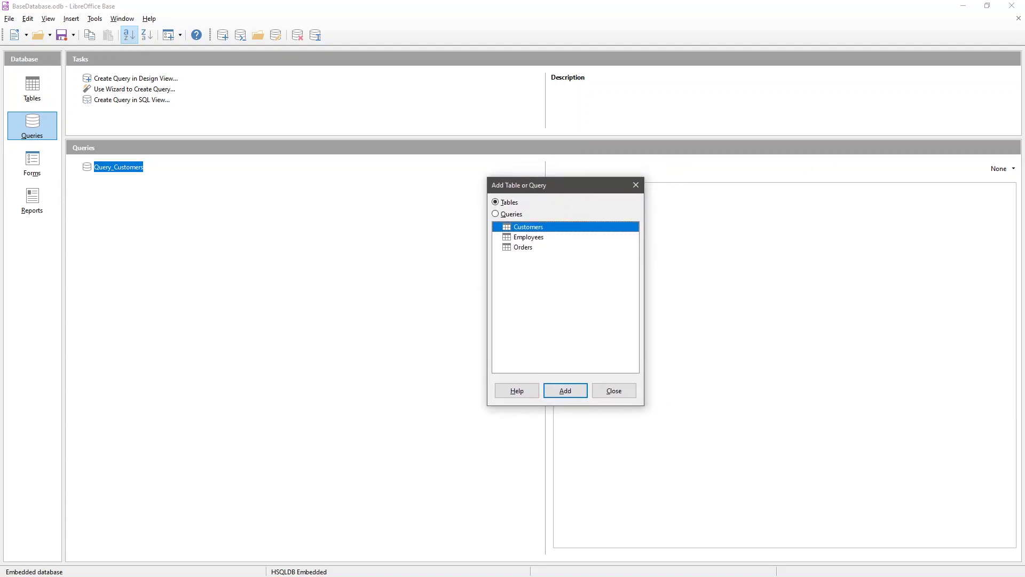
{"action": "left_click_drag", "start_coordinate": [286, 80], "coordinate": [437, 108]}
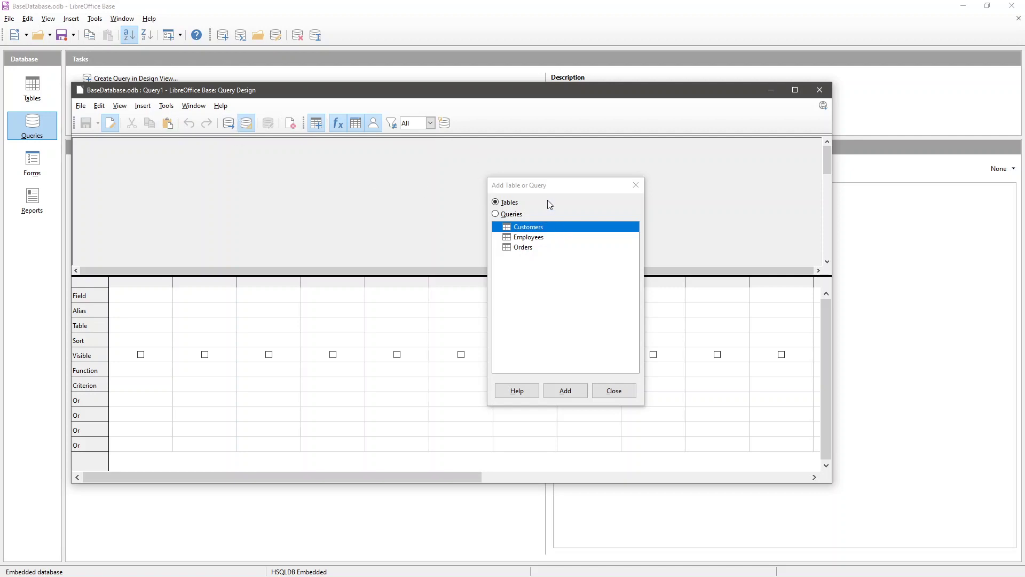
{"action": "left_click", "coordinate": [513, 215]}
{"action": "left_click", "coordinate": [513, 204]}
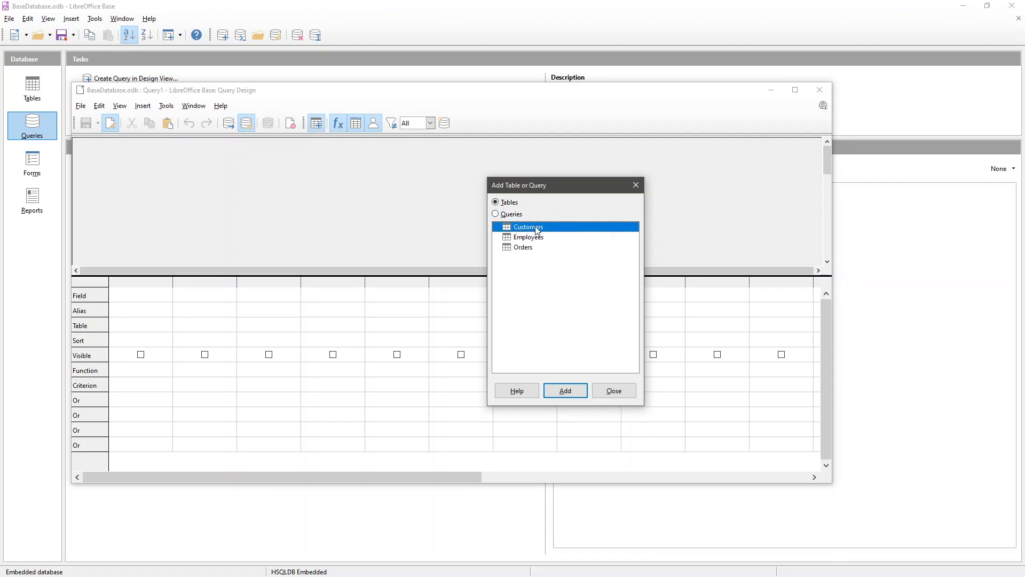
{"action": "left_click", "coordinate": [564, 392]}
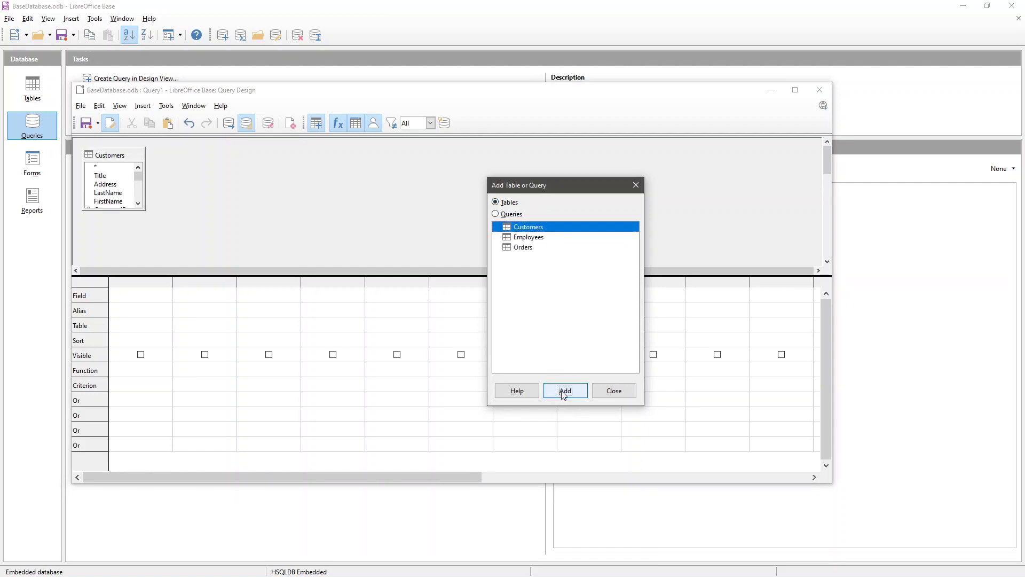
- Add the Orders table, joined to Customers, and place it further right
{"action": "left_click", "coordinate": [530, 248]}
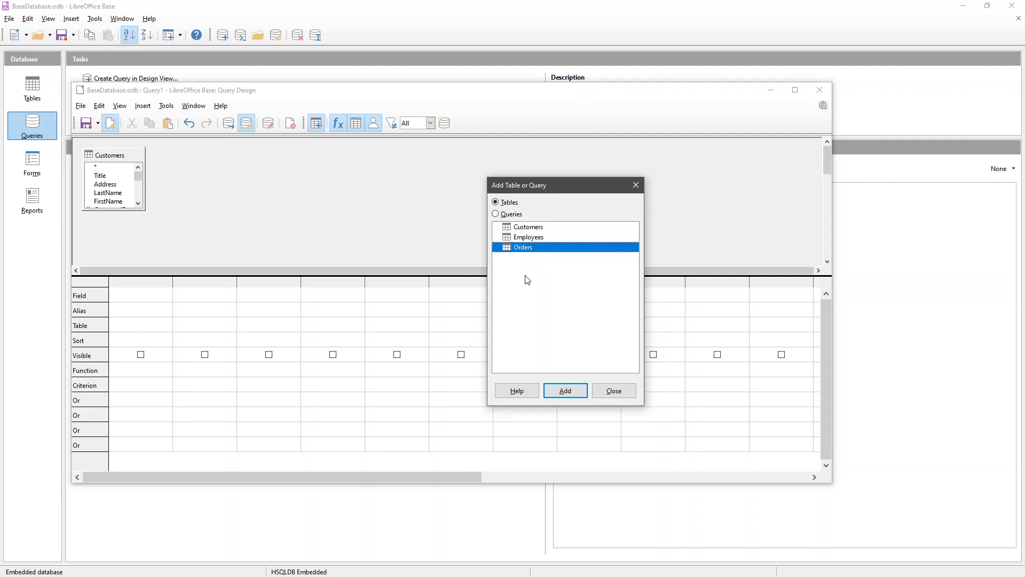
{"action": "left_click", "coordinate": [565, 391]}
{"action": "left_click", "coordinate": [615, 392]}
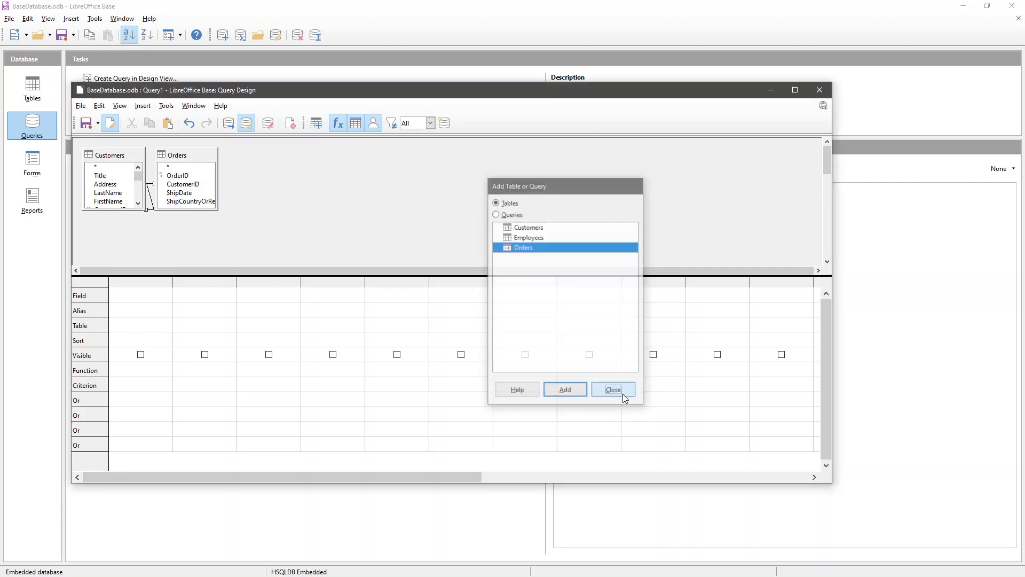
{"action": "left_click", "coordinate": [169, 168]}
{"action": "left_click_drag", "start_coordinate": [184, 157], "coordinate": [251, 163]}
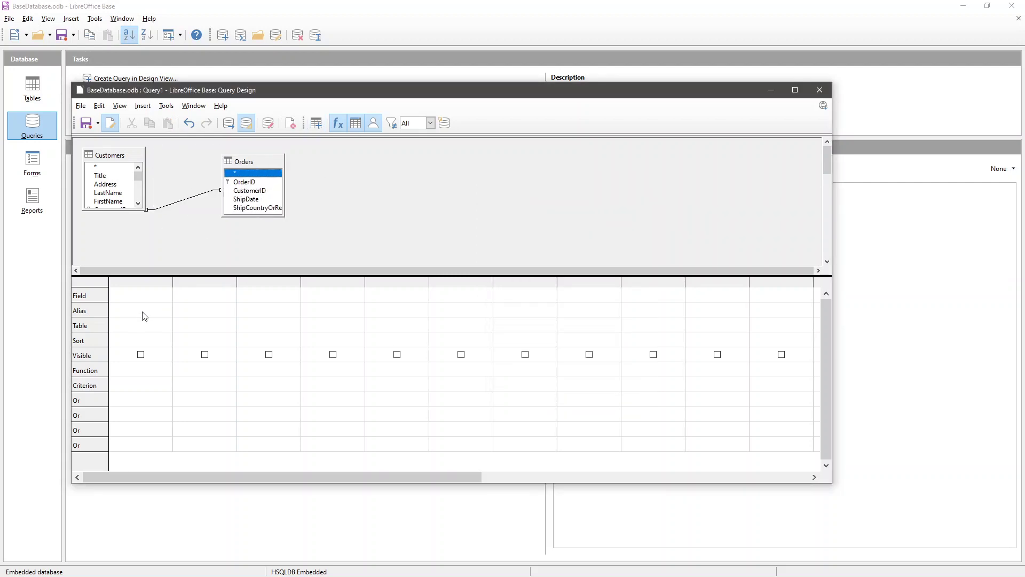
{"action": "left_click", "coordinate": [145, 293]}
- Fill the first three columns with Customers.Title, Customers.FirstName and Customers.LastName
{"action": "left_click", "coordinate": [167, 294]}
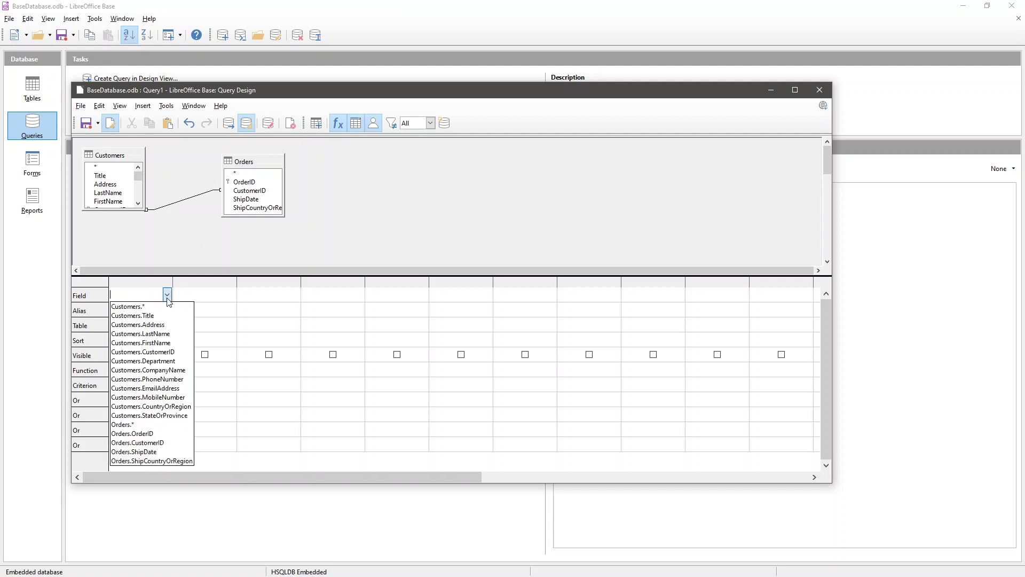
{"action": "left_click", "coordinate": [179, 315]}
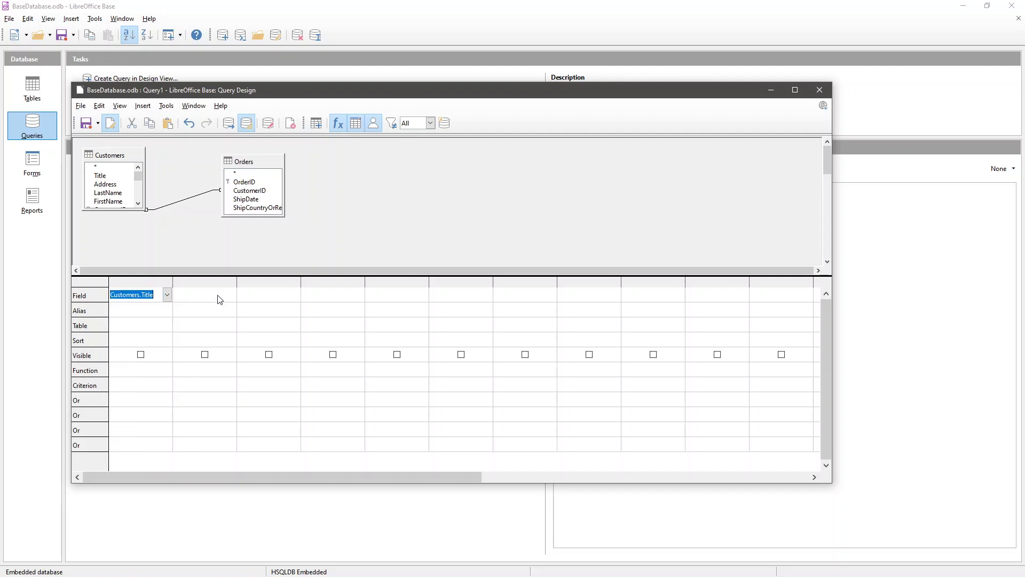
{"action": "left_click", "coordinate": [219, 296]}
{"action": "left_click", "coordinate": [230, 294]}
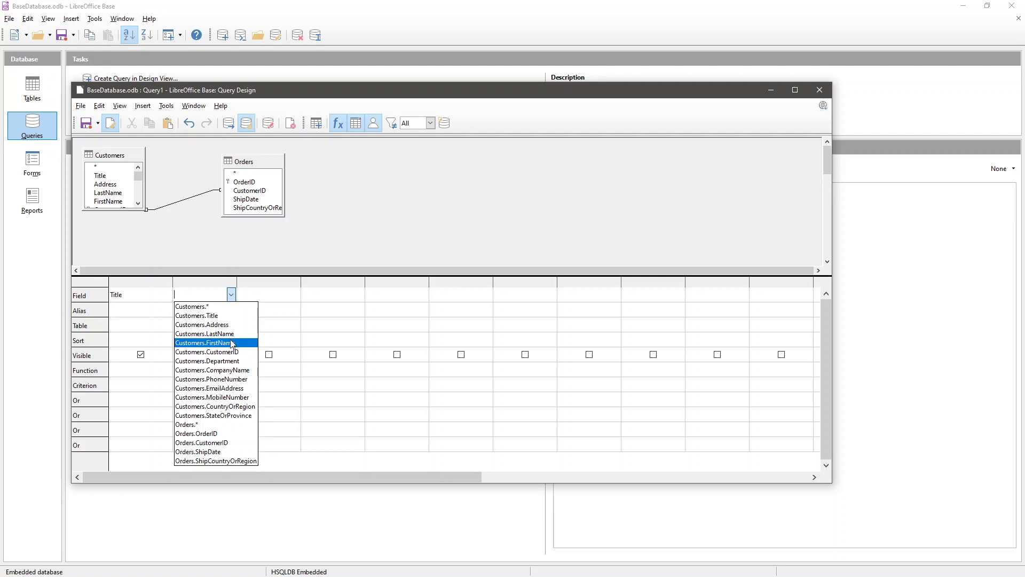
{"action": "left_click", "coordinate": [231, 342]}
{"action": "left_click", "coordinate": [286, 293]}
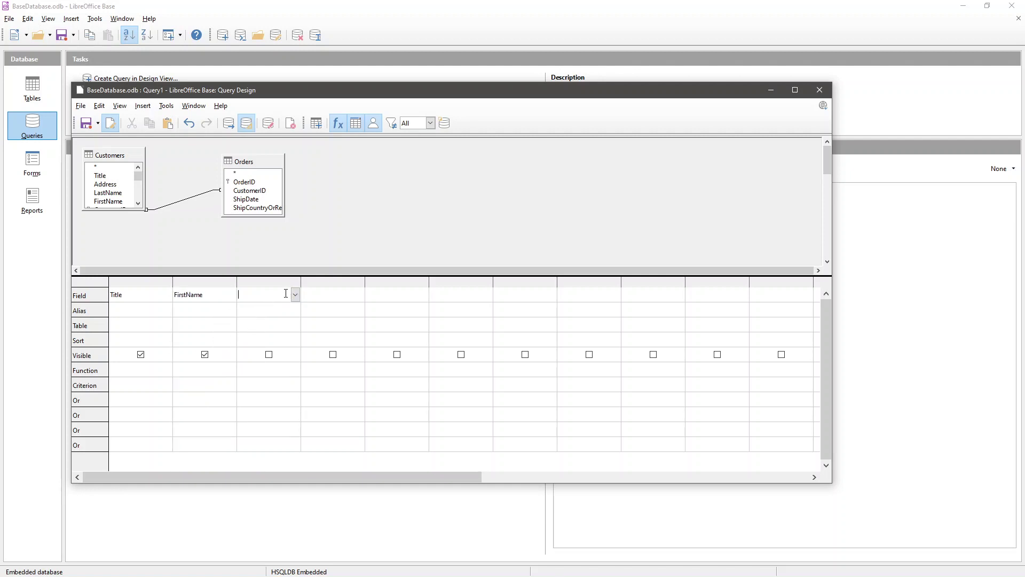
{"action": "left_click", "coordinate": [295, 294]}
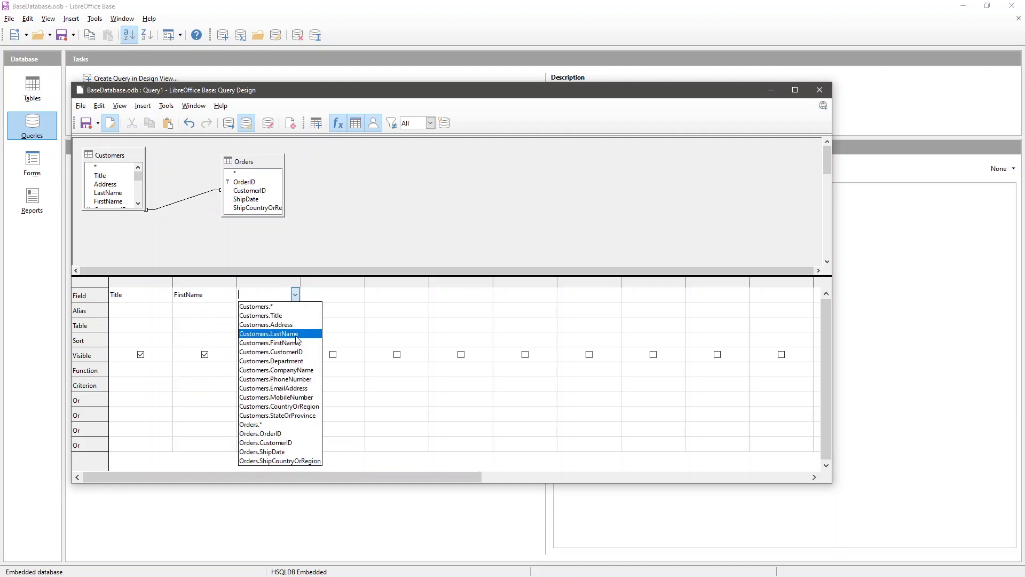
{"action": "left_click", "coordinate": [297, 333]}
- Add Orders.OrderID, Orders.CustomerID and Orders.ShipDate as the fourth to sixth columns
{"action": "left_click", "coordinate": [359, 296]}
{"action": "left_click", "coordinate": [372, 296]}
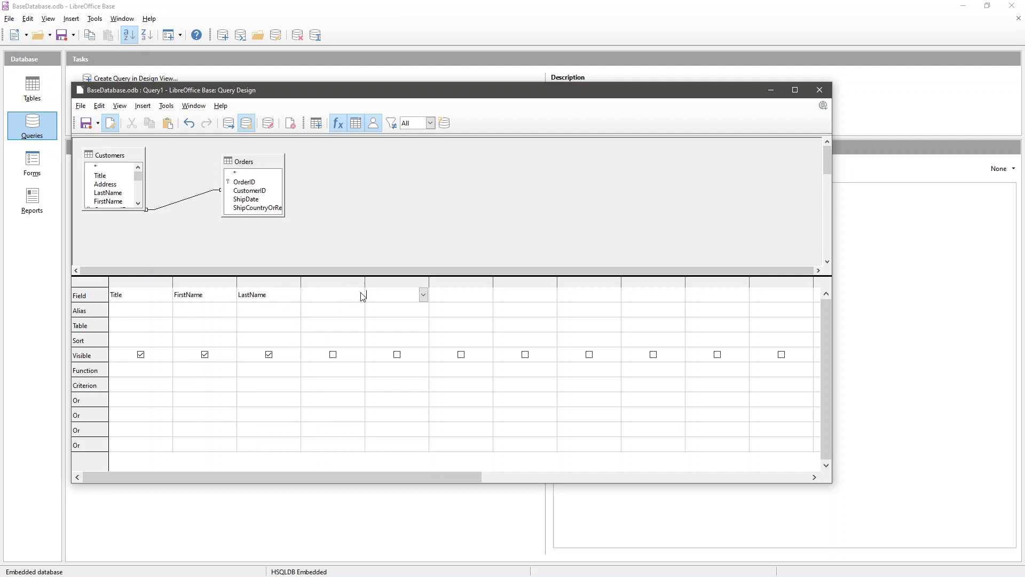
{"action": "left_click", "coordinate": [362, 295]}
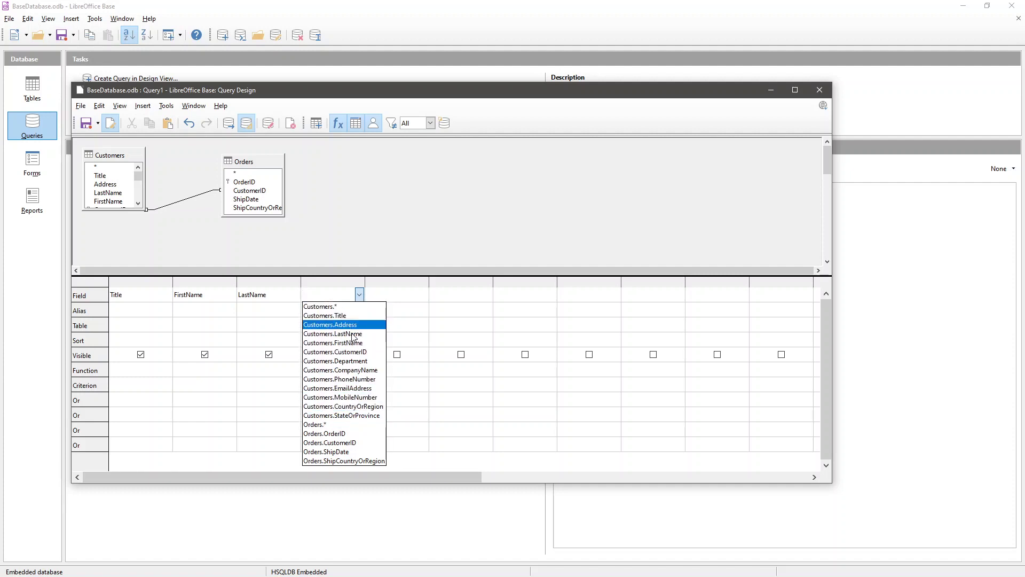
{"action": "left_click", "coordinate": [345, 433]}
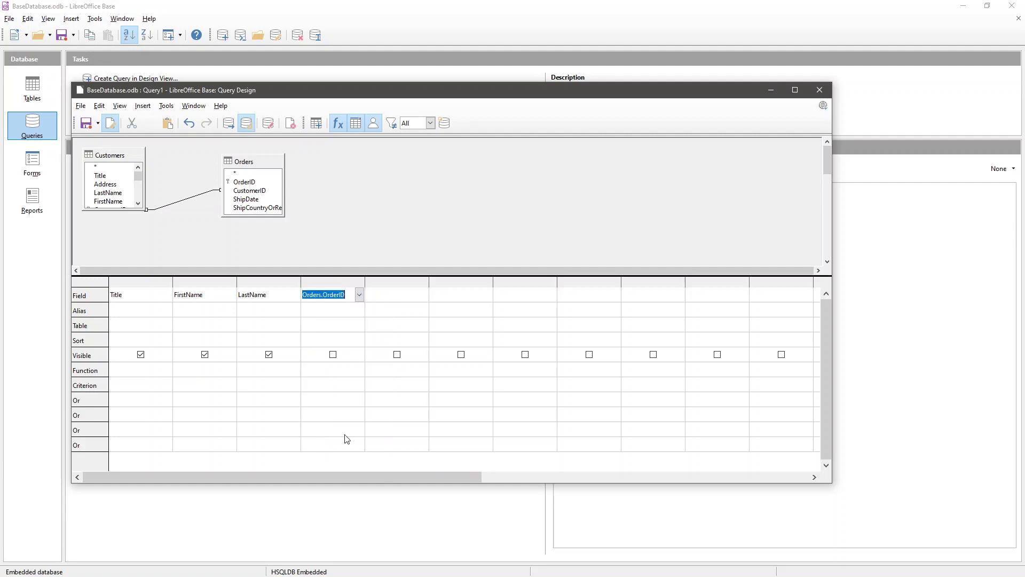
{"action": "left_click", "coordinate": [421, 294]}
{"action": "left_click", "coordinate": [423, 294]}
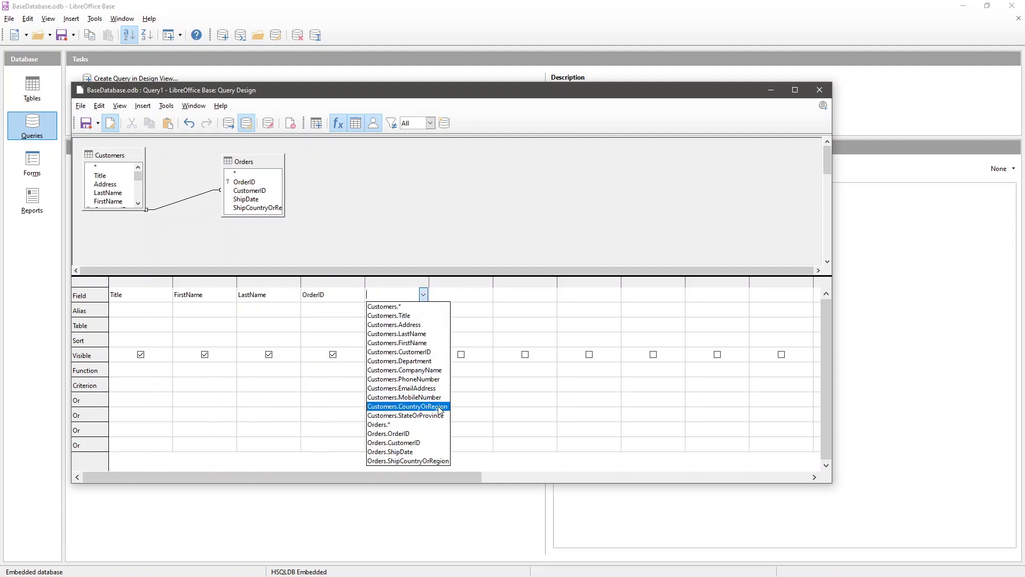
{"action": "left_click", "coordinate": [430, 444]}
{"action": "left_click", "coordinate": [483, 294]}
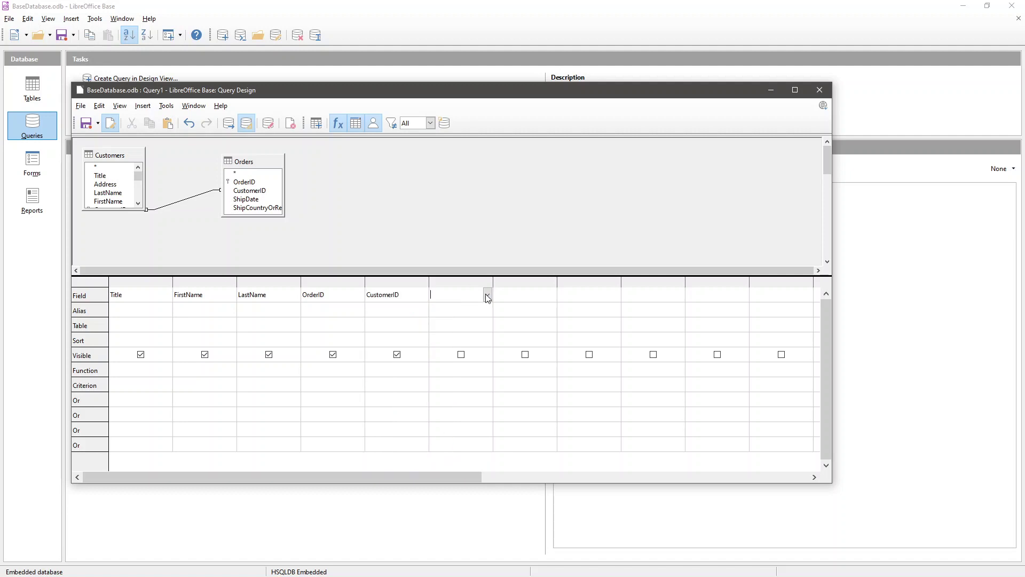
{"action": "left_click", "coordinate": [487, 295]}
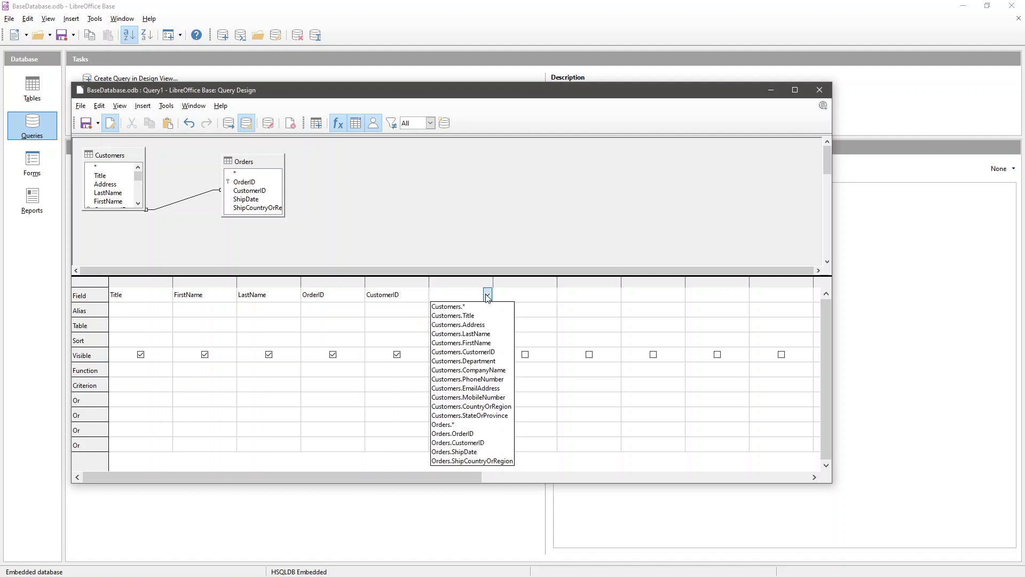
{"action": "left_click", "coordinate": [480, 453]}
{"action": "left_click", "coordinate": [399, 325]}
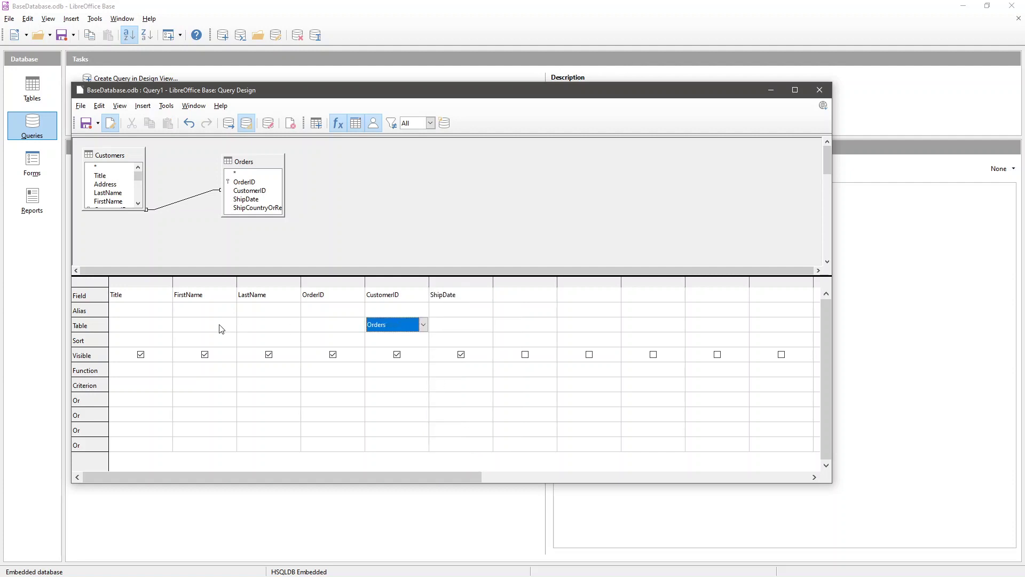
{"action": "left_click", "coordinate": [143, 312]}
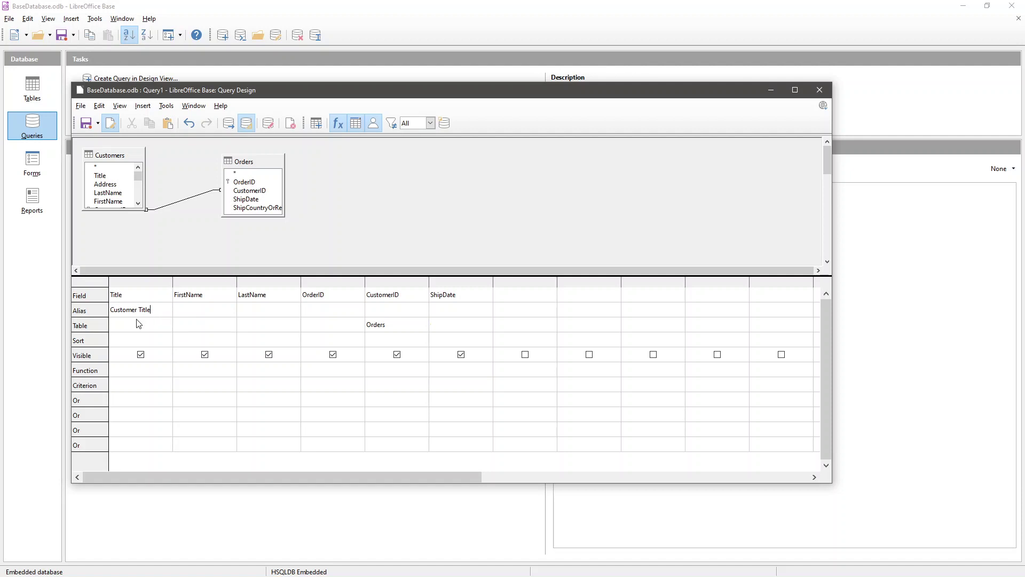
- Type the aliases Customer's First Name and Customer's Last Name, keeping Orders as ShipDate's table
{"action": "left_click", "coordinate": [175, 316]}
{"action": "type", "text": "Customer's"}
{"action": "type", "text": " First Name"}
{"action": "type", "text": "Customer"}
{"action": "type", "text": "'s Last Name"}
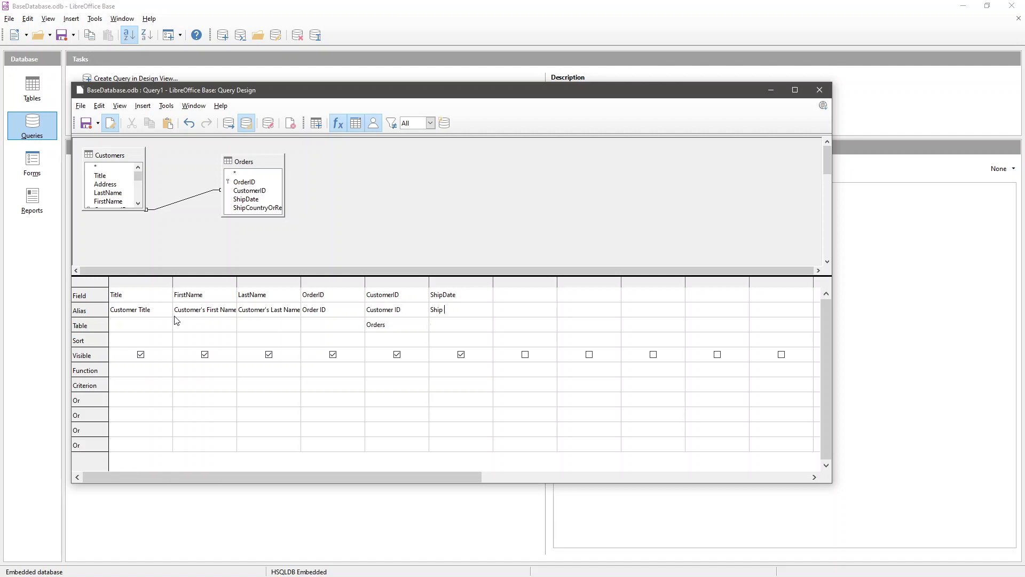
{"action": "left_click", "coordinate": [469, 324]}
{"action": "left_click", "coordinate": [479, 324]}
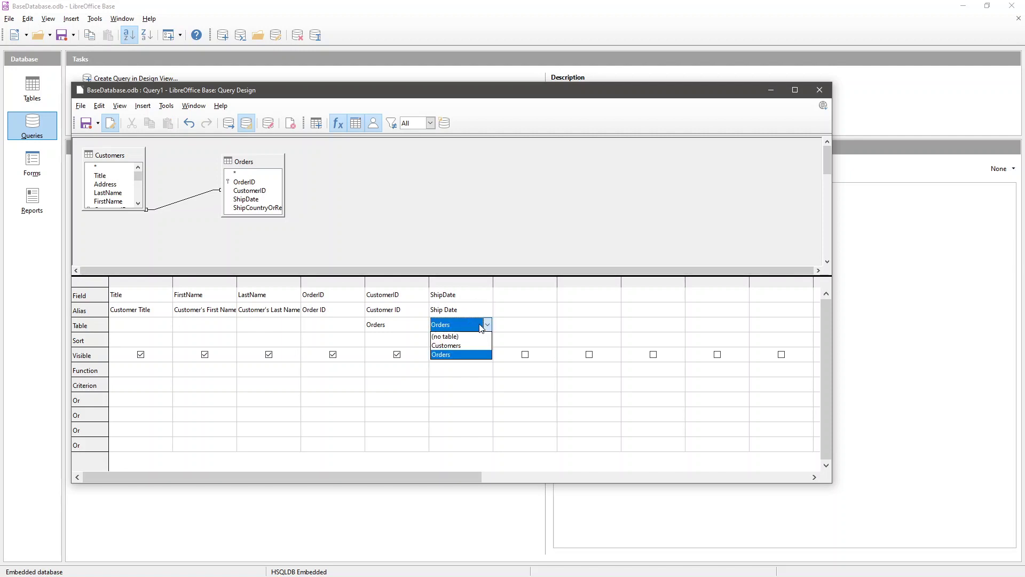
{"action": "left_click", "coordinate": [469, 354]}
{"action": "left_click", "coordinate": [541, 307]}
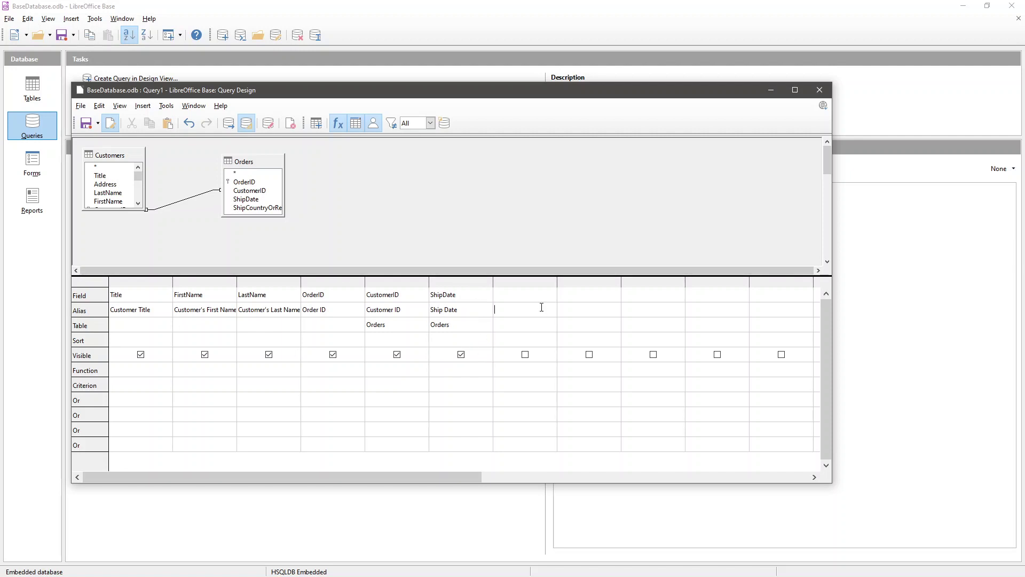
- Set Customers or Orders as each column's source table and hide CustomerID from the results
{"action": "left_click", "coordinate": [169, 325]}
{"action": "left_click", "coordinate": [223, 327]}
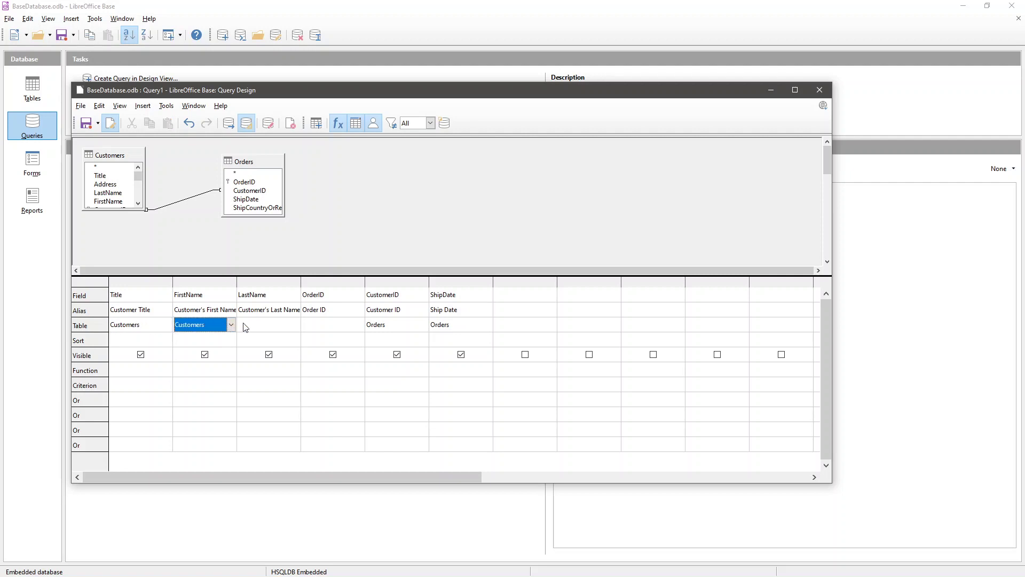
{"action": "left_click", "coordinate": [266, 327]}
{"action": "left_click", "coordinate": [323, 330]}
{"action": "left_click", "coordinate": [206, 370]}
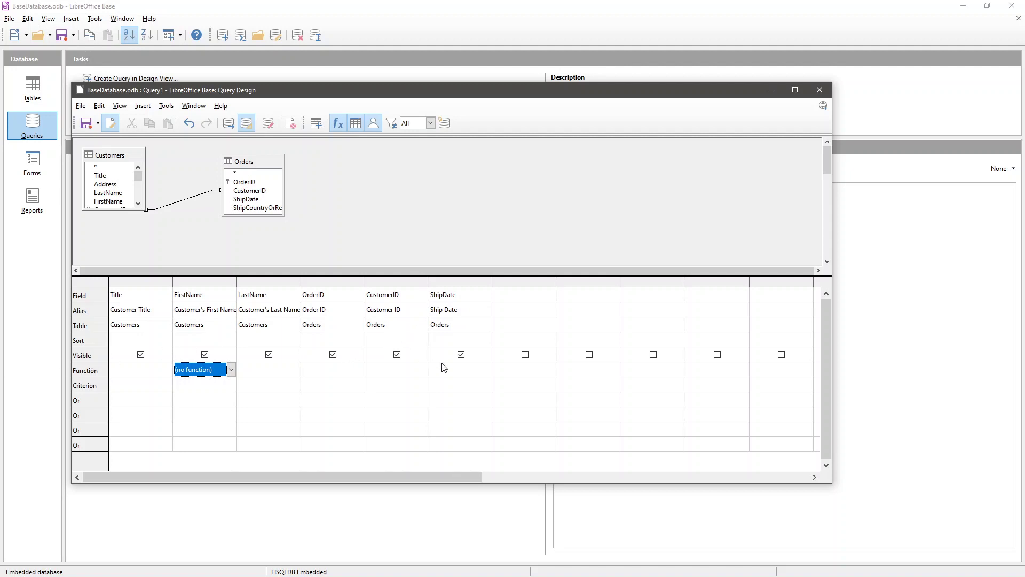
{"action": "left_click", "coordinate": [397, 354]}
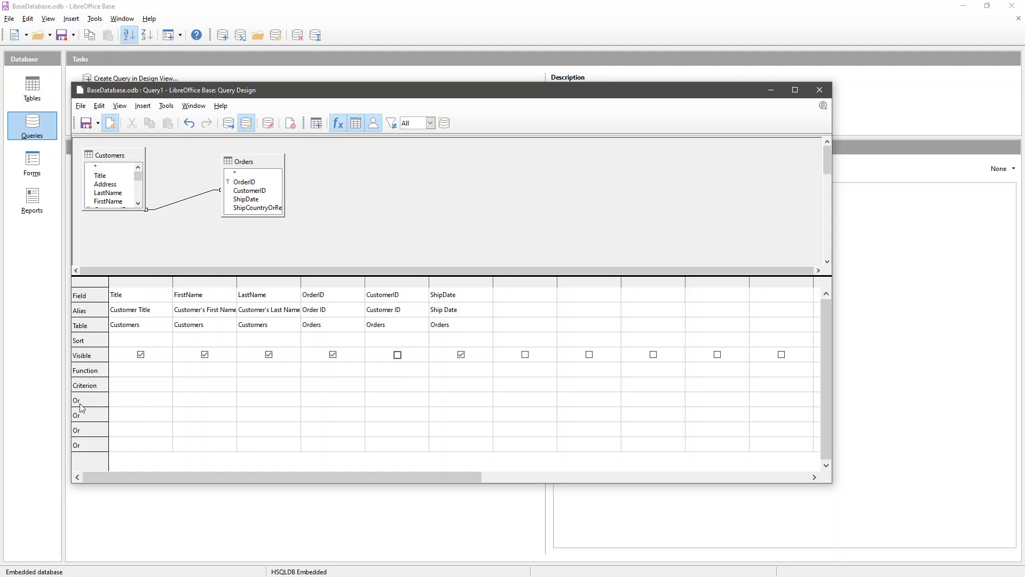
- Save the query as CustomerOrdersQuery, close the design, and run it to see four orders
{"action": "left_click", "coordinate": [98, 124]}
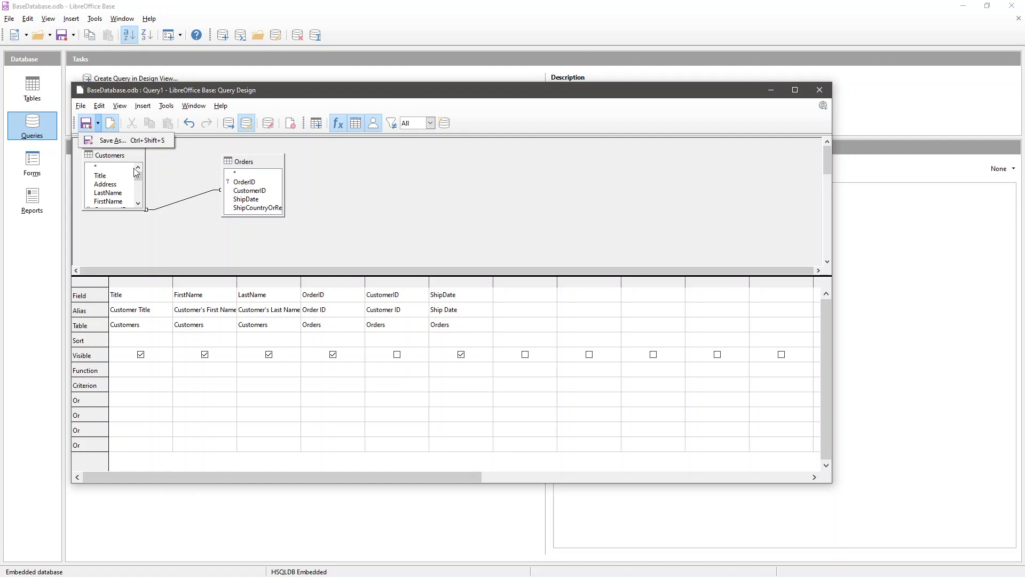
{"action": "left_click", "coordinate": [109, 141]}
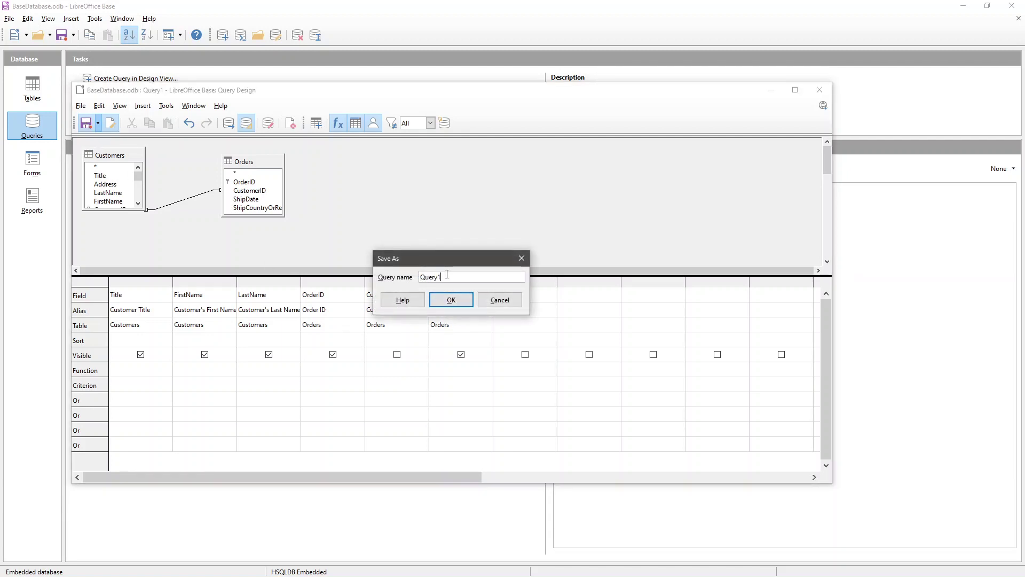
{"action": "type", "text": "CustomerOrdersQuer"}
{"action": "key", "text": "Return"}
{"action": "left_click", "coordinate": [820, 90]}
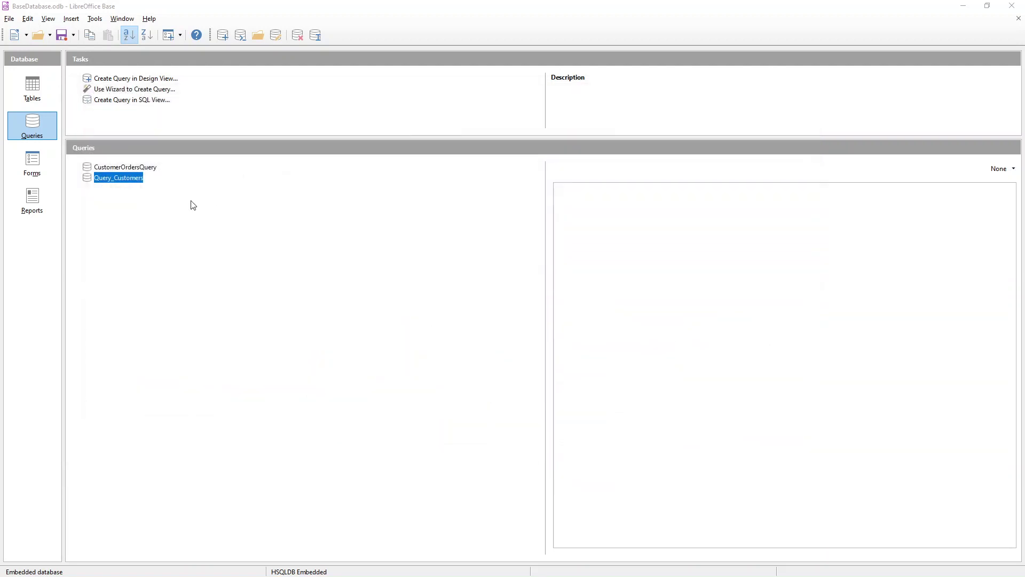
{"action": "left_click", "coordinate": [126, 167]}
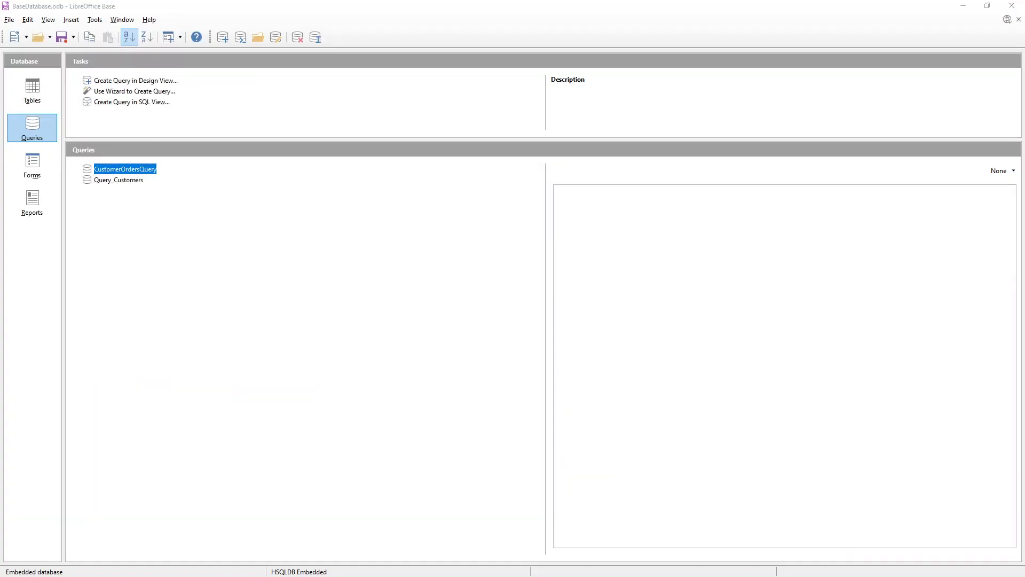
{"action": "key", "text": "Return"}
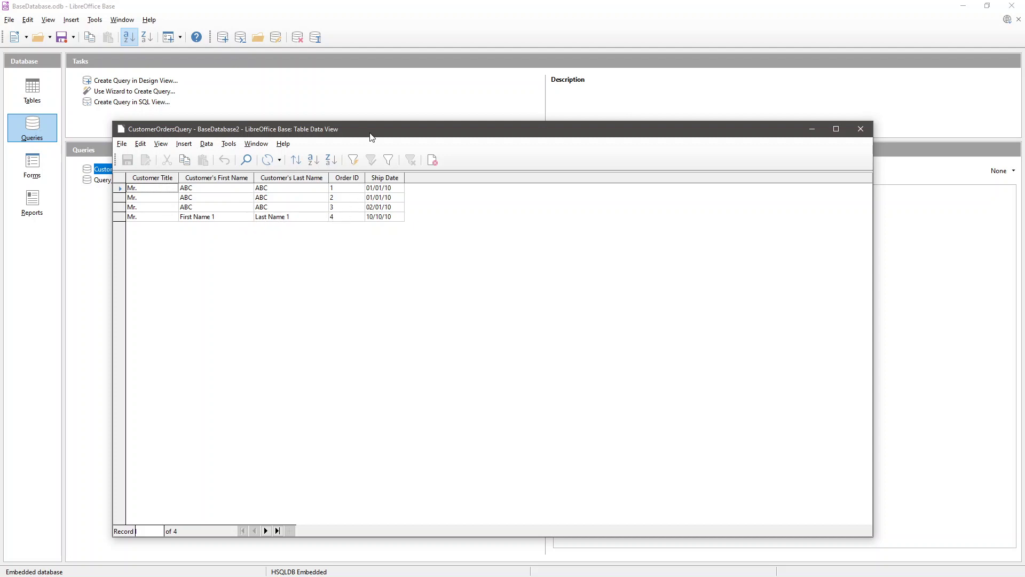
- Close the CustomerOrdersQuery results and open the query for editing
{"action": "left_click_drag", "start_coordinate": [377, 133], "coordinate": [388, 128]}
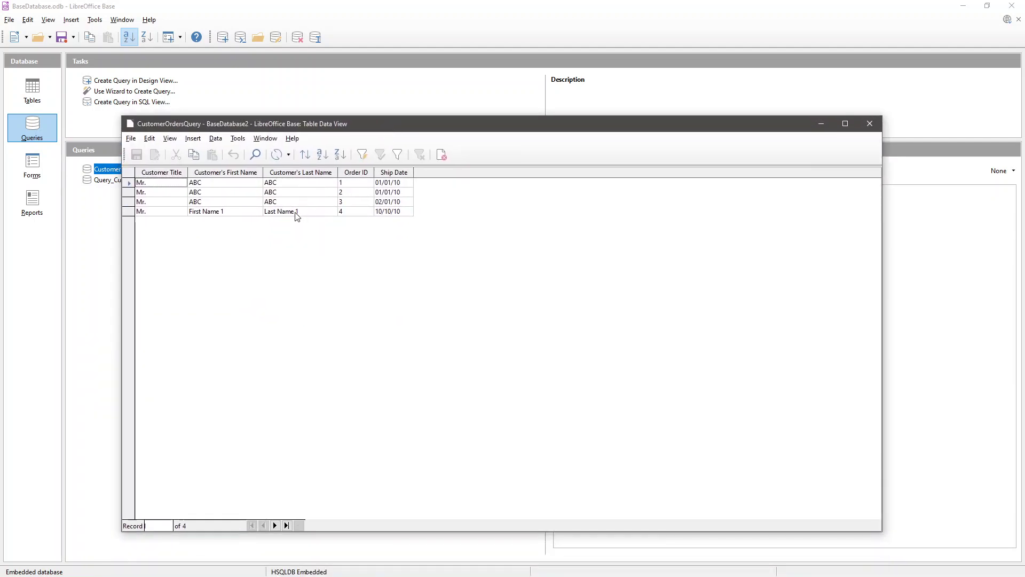
{"action": "left_click", "coordinate": [867, 125]}
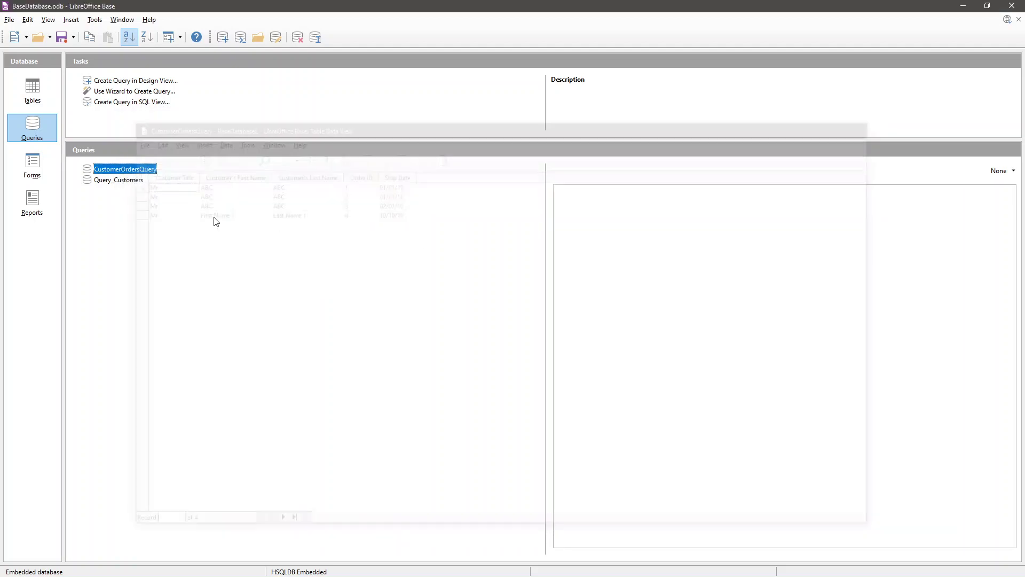
{"action": "right_click", "coordinate": [120, 169]}
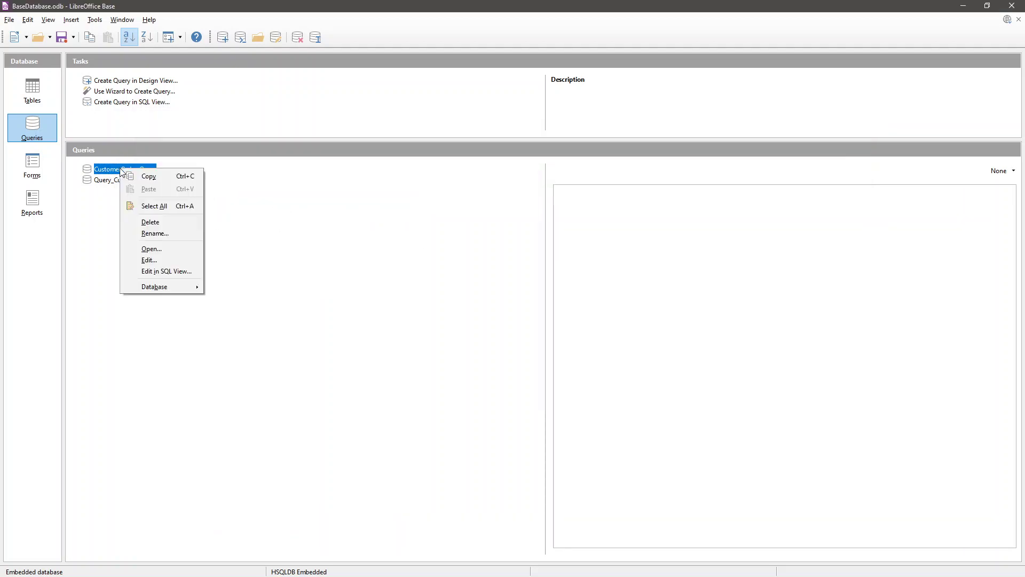
{"action": "left_click", "coordinate": [138, 250]}
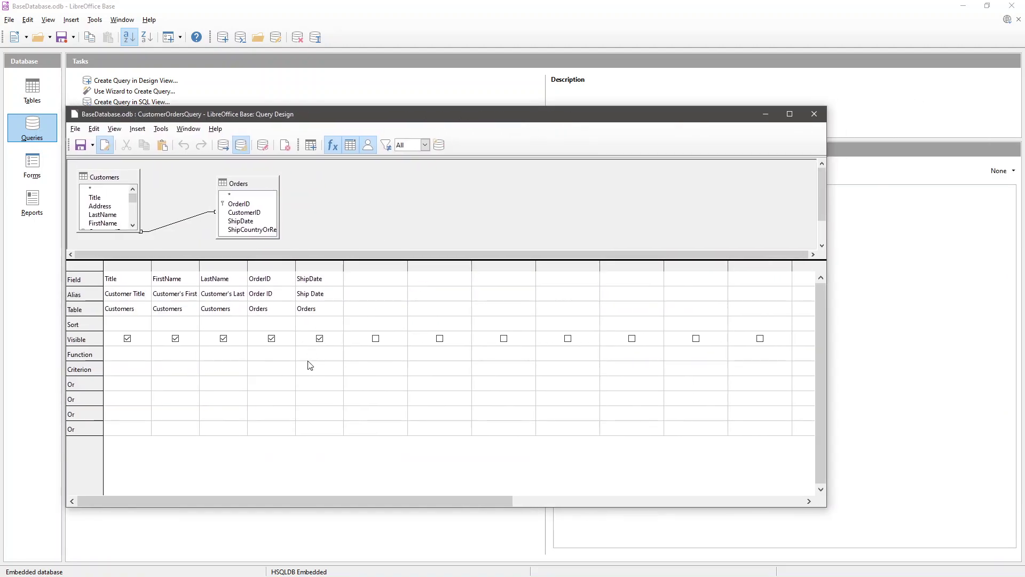
- Hide the ShipDate column while keeping OrderID visible, save the design, and close the results
{"action": "left_click", "coordinate": [272, 339]}
{"action": "left_click", "coordinate": [271, 339]}
{"action": "left_click", "coordinate": [320, 338]}
{"action": "left_click", "coordinate": [821, 108]}
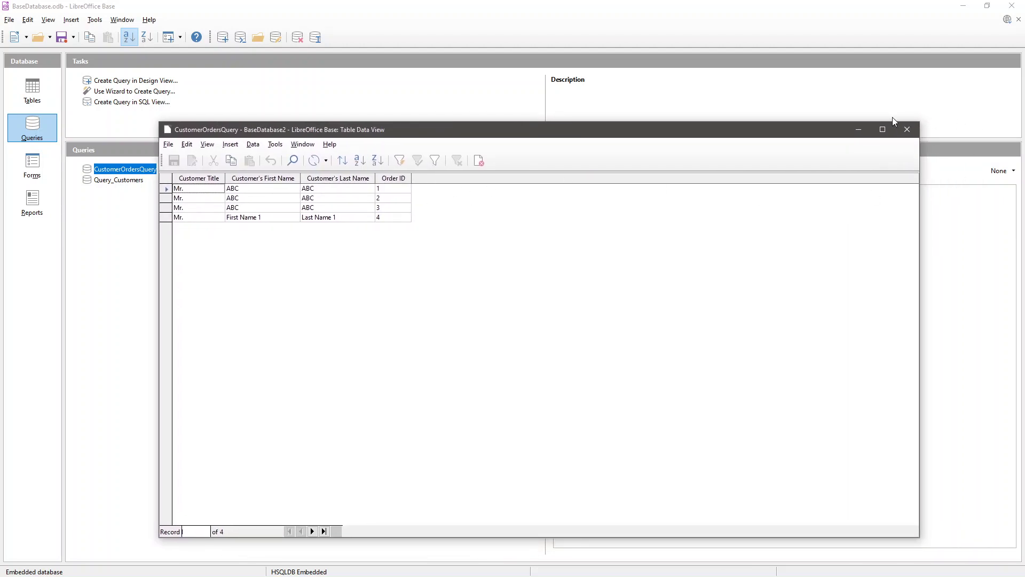
{"action": "left_click", "coordinate": [906, 129]}
- Add Orders.ShipDate back to CustomerOrdersQuery as the fifth column with the alias Ship Date
{"action": "right_click", "coordinate": [134, 169]}
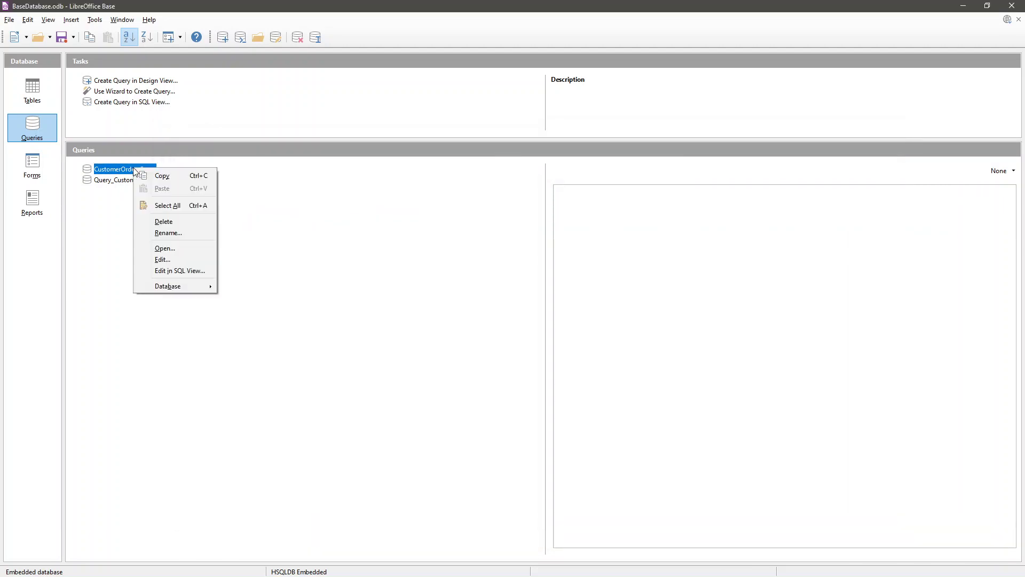
{"action": "left_click", "coordinate": [154, 258]}
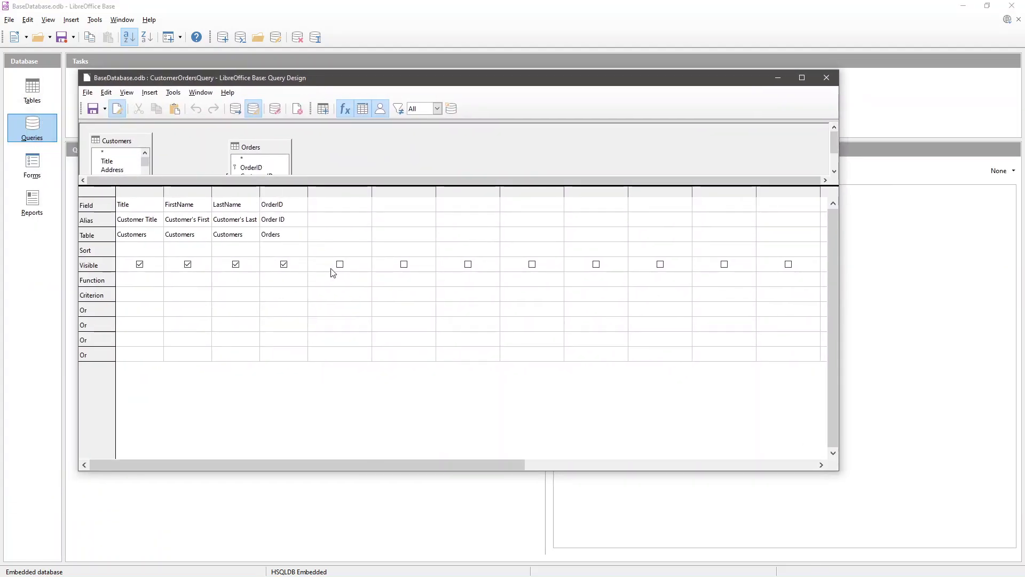
{"action": "left_click", "coordinate": [344, 213]}
{"action": "left_click", "coordinate": [366, 204]}
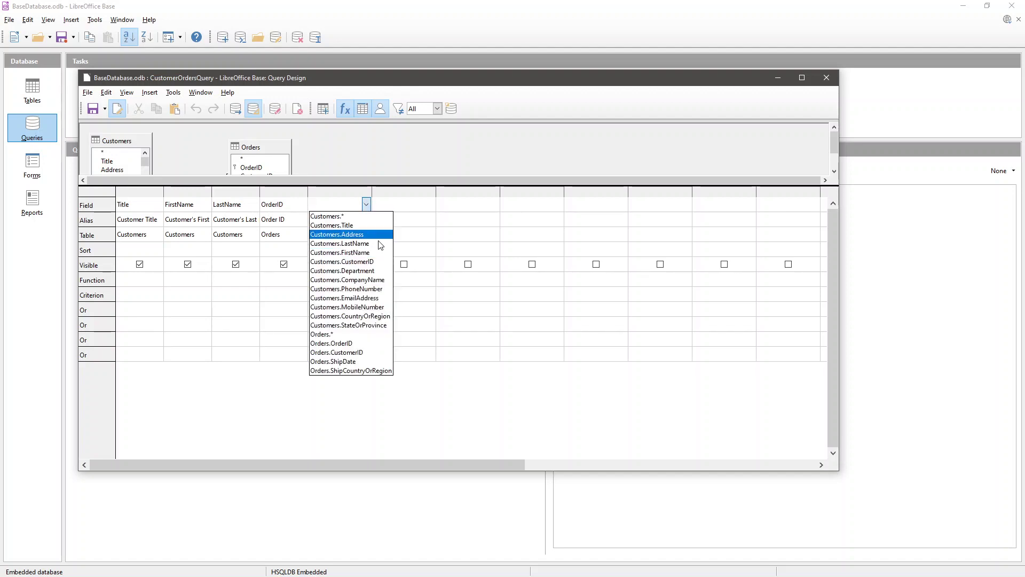
{"action": "left_click", "coordinate": [366, 364]}
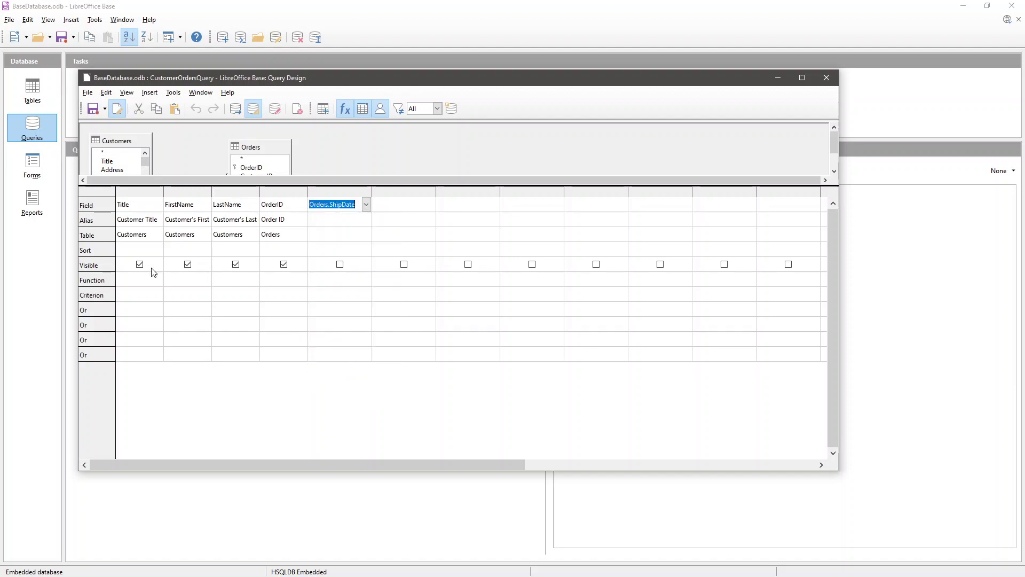
{"action": "left_click", "coordinate": [351, 240]}
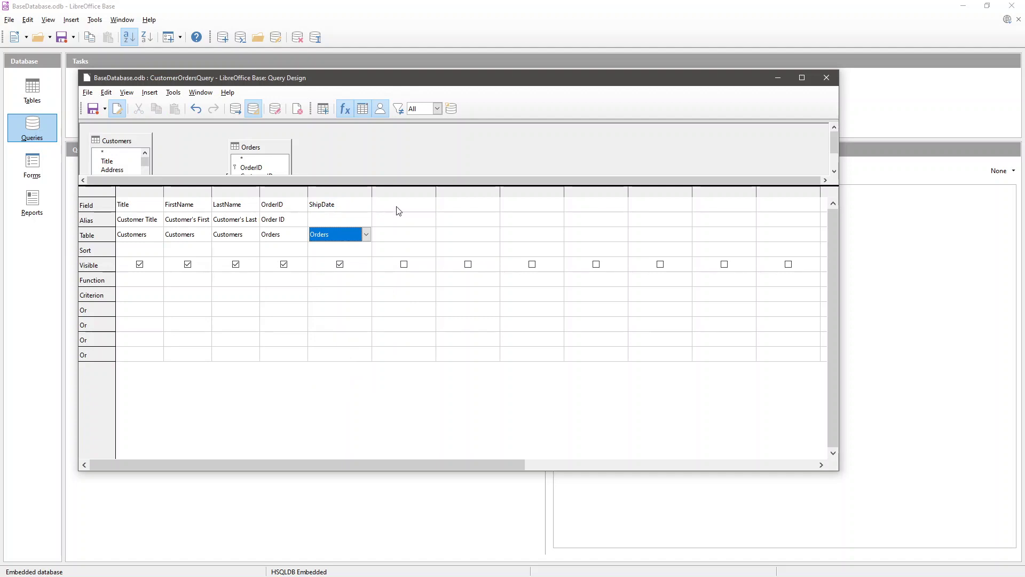
{"action": "left_click", "coordinate": [344, 222]}
{"action": "type", "text": "S"}
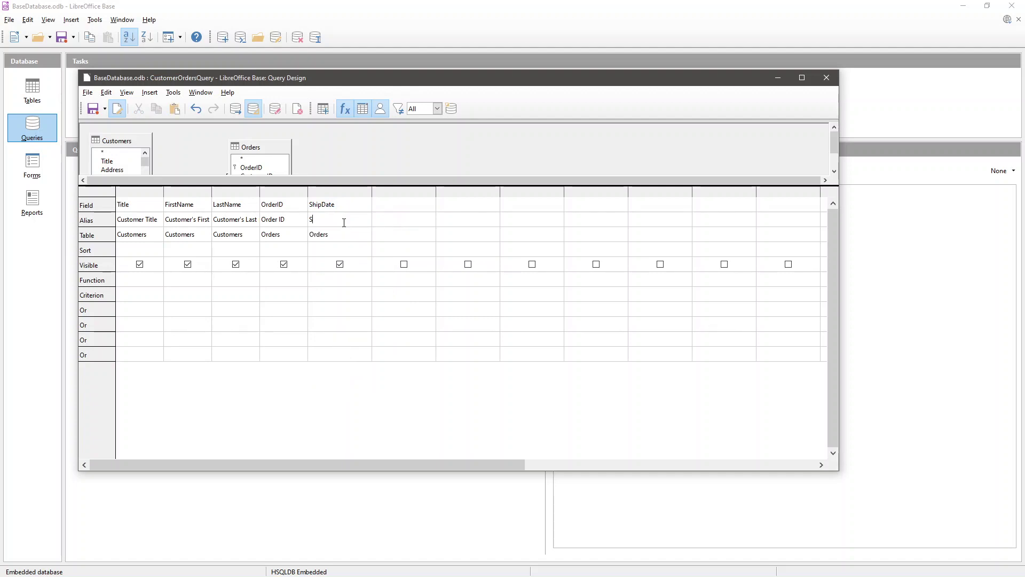
{"action": "type", "text": "hip Date"}
{"action": "key", "text": "Tab"}
- Leave Title without an aggregate function, save the design, then run and close the query
{"action": "left_click", "coordinate": [122, 280]}
{"action": "left_click", "coordinate": [146, 281]}
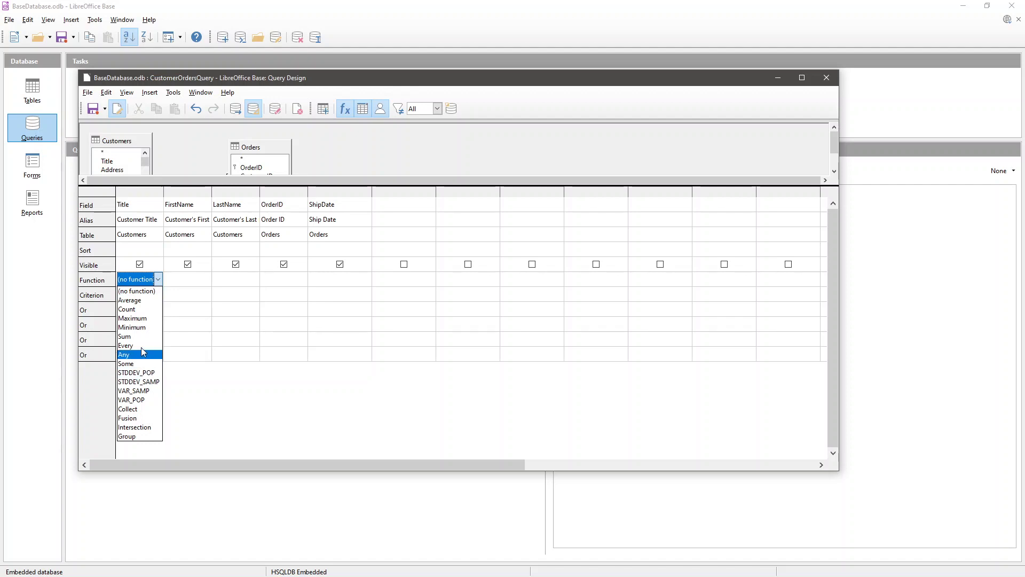
{"action": "left_click", "coordinate": [184, 405]}
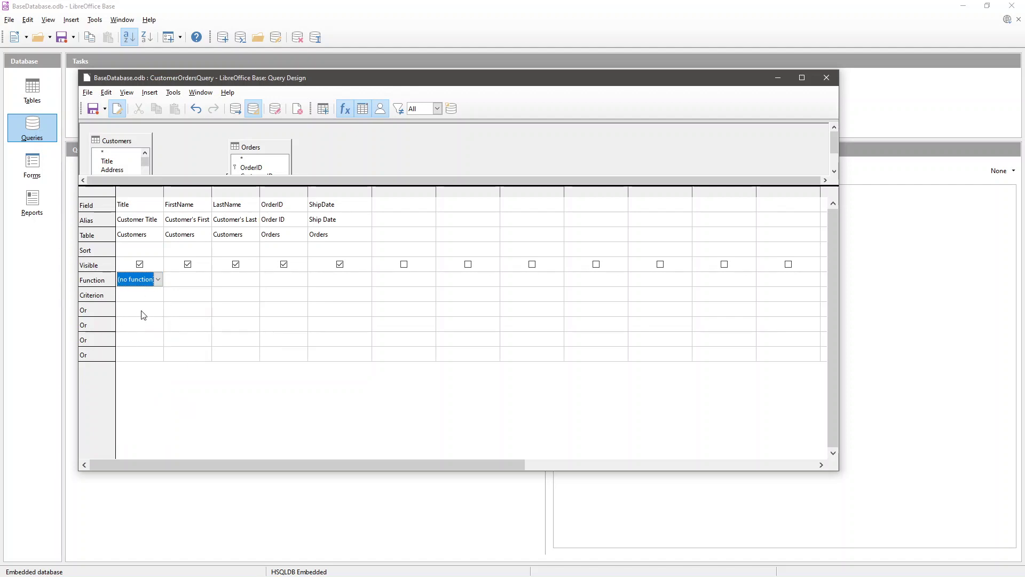
{"action": "left_click", "coordinate": [153, 297]}
{"action": "left_click", "coordinate": [182, 295]}
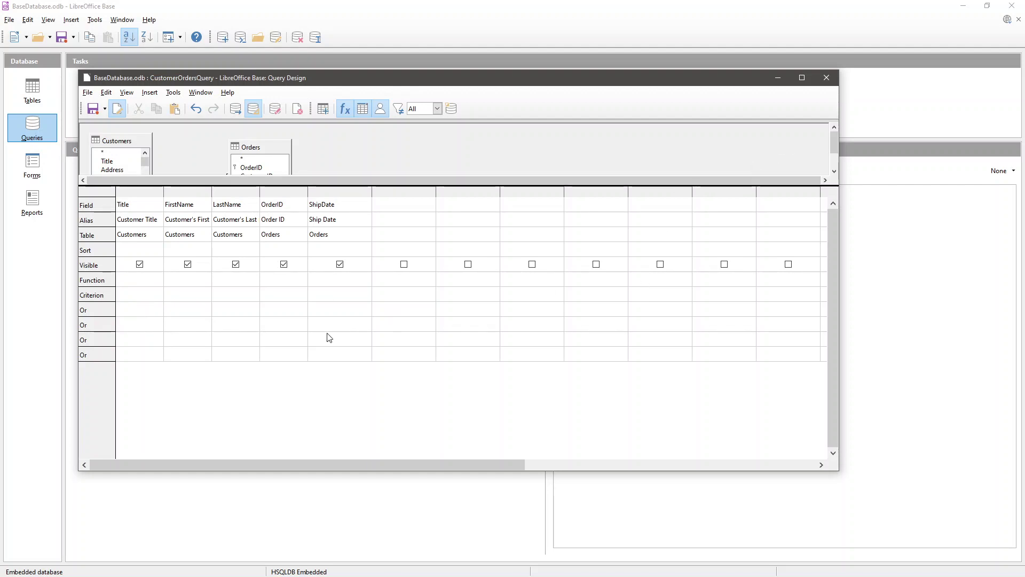
{"action": "scroll", "coordinate": [382, 154], "scroll_direction": "down", "scroll_amount": 2}
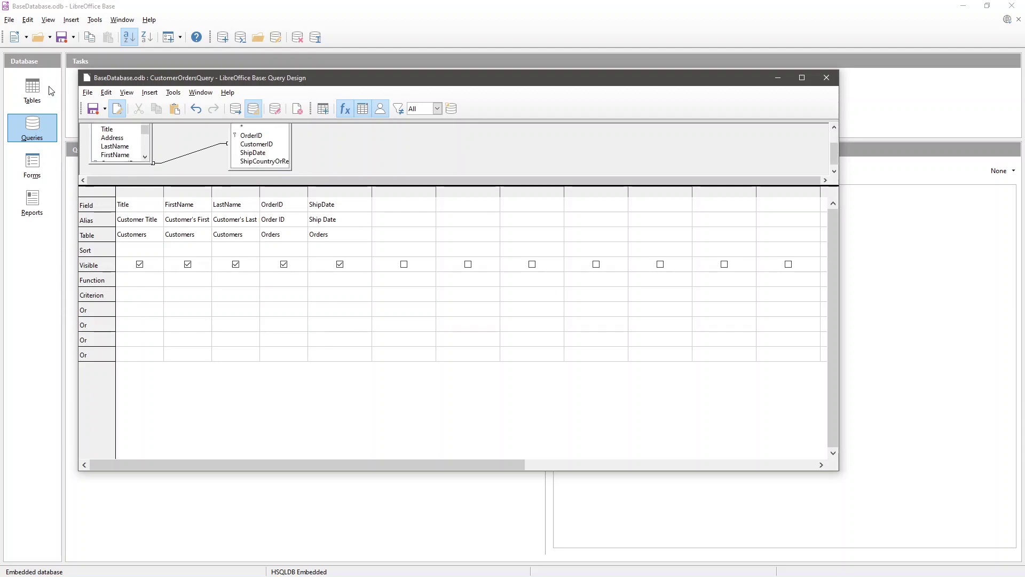
{"action": "left_click", "coordinate": [826, 78]}
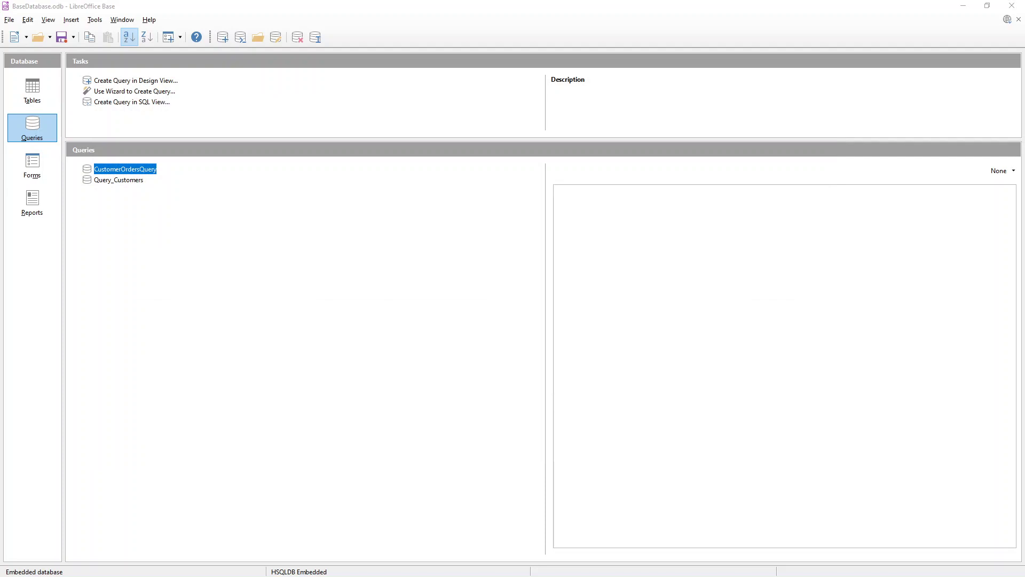
{"action": "key", "text": "Return"}
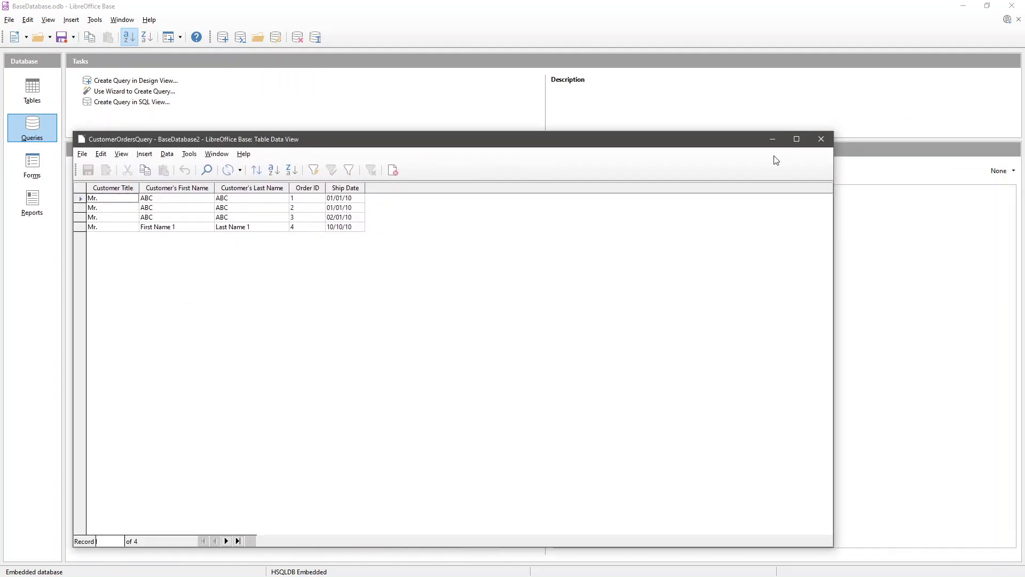
{"action": "left_click", "coordinate": [819, 137]}
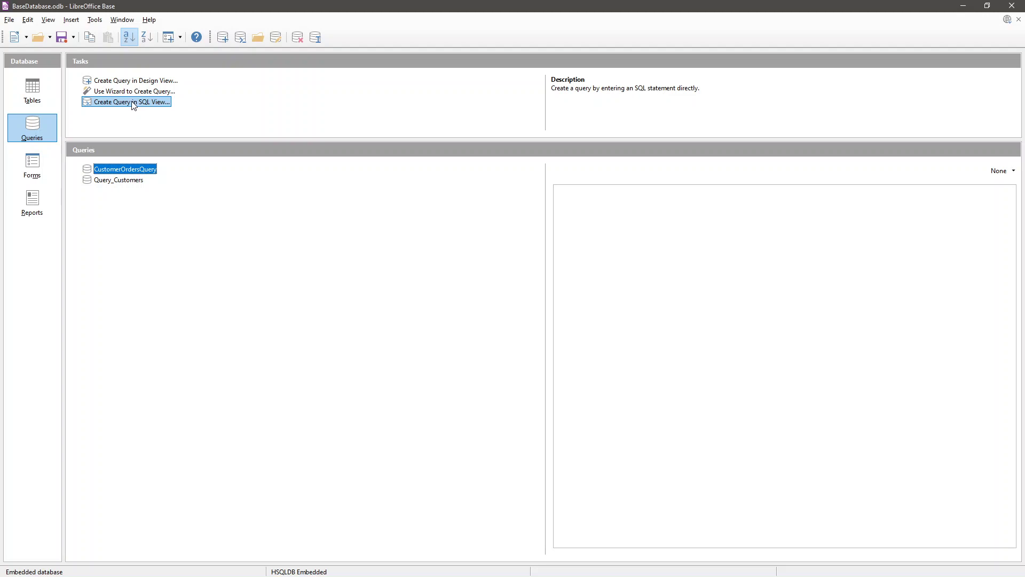
- Start a new SQL-view query and enter SELECT * FROM "Customers"
{"action": "left_click", "coordinate": [133, 103]}
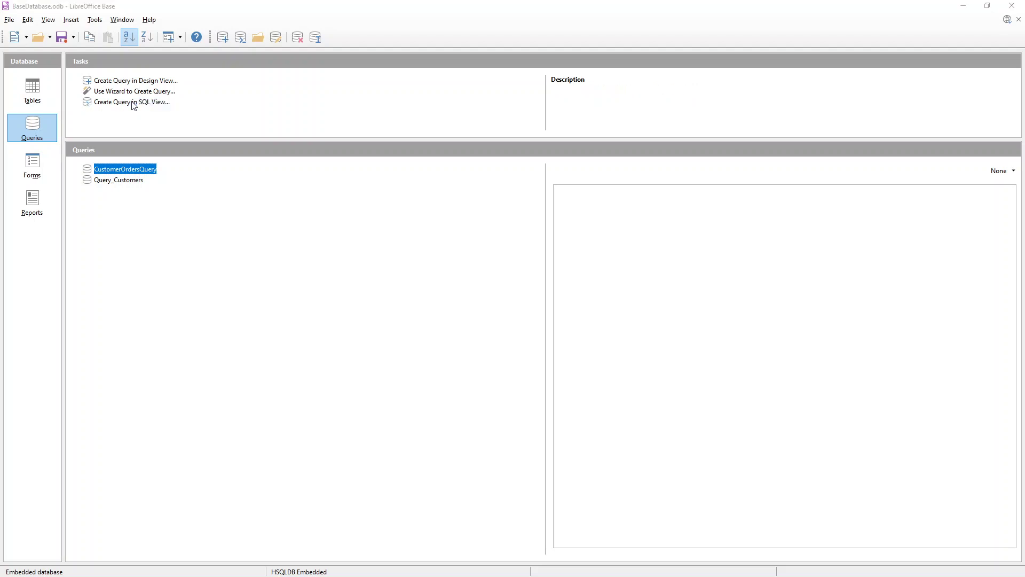
{"action": "left_click_drag", "start_coordinate": [164, 82], "coordinate": [228, 113]}
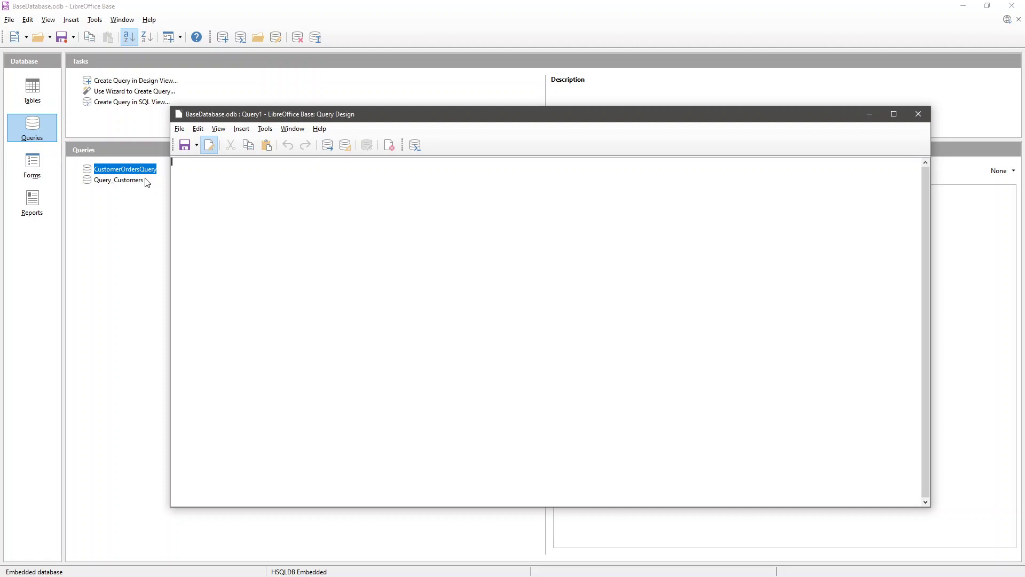
{"action": "type", "text": "SELECT * FROM \"Customers\""}
- Save the query as SQL_Query_Customers, close its editor, and run it to view results
{"action": "left_click", "coordinate": [185, 145]}
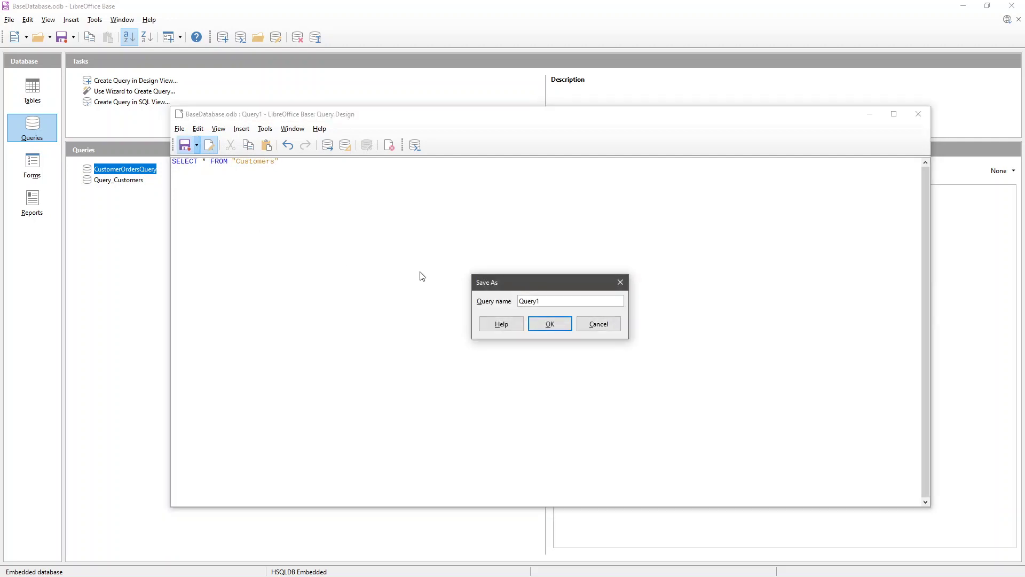
{"action": "type", "text": "Customers"}
{"action": "key", "text": "Home"}
{"action": "type", "text": "SQL_Query_"}
{"action": "left_click", "coordinate": [558, 325]}
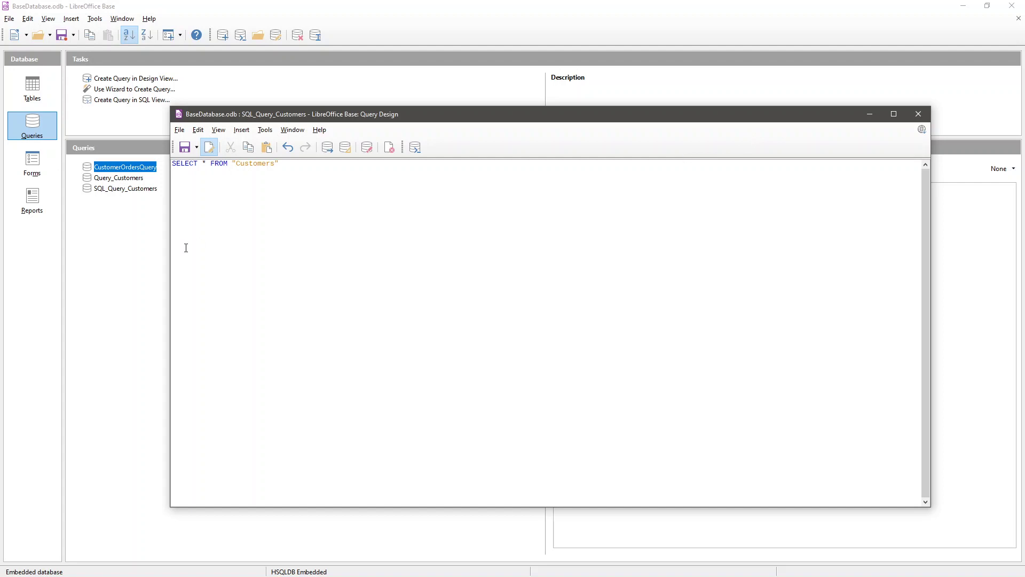
{"action": "left_click", "coordinate": [918, 114]}
{"action": "double_click", "coordinate": [122, 192]}
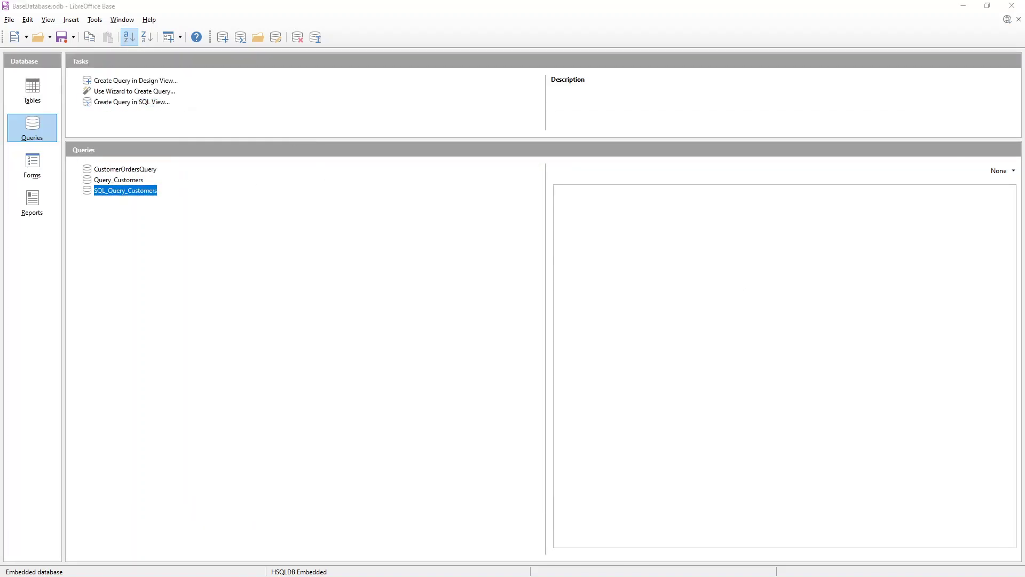
- Review the five customers returned by SQL_Query_Customers, close the results, and switch to Reports
{"action": "left_click_drag", "start_coordinate": [414, 80], "coordinate": [389, 106]}
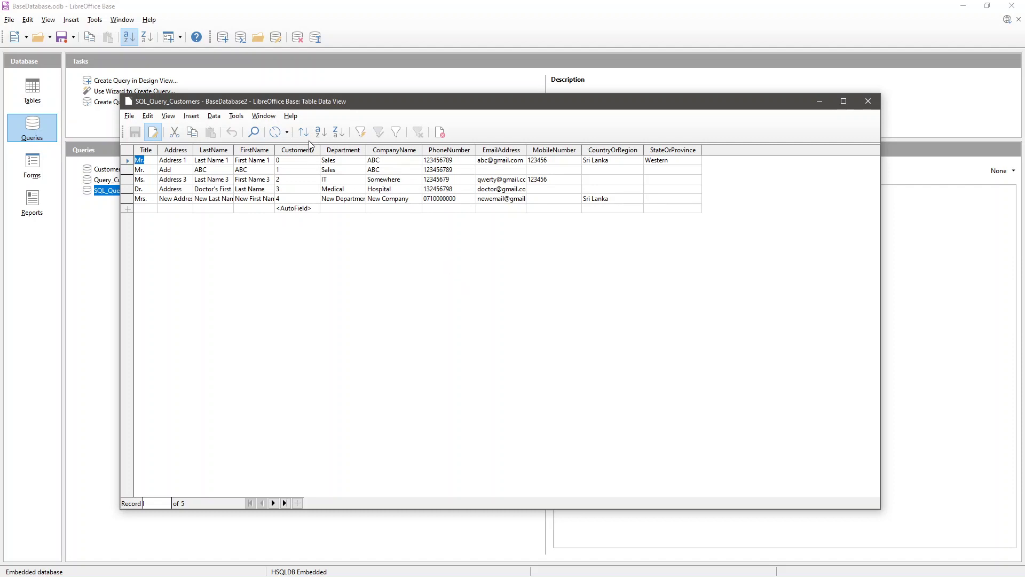
{"action": "left_click_drag", "start_coordinate": [330, 106], "coordinate": [346, 195]}
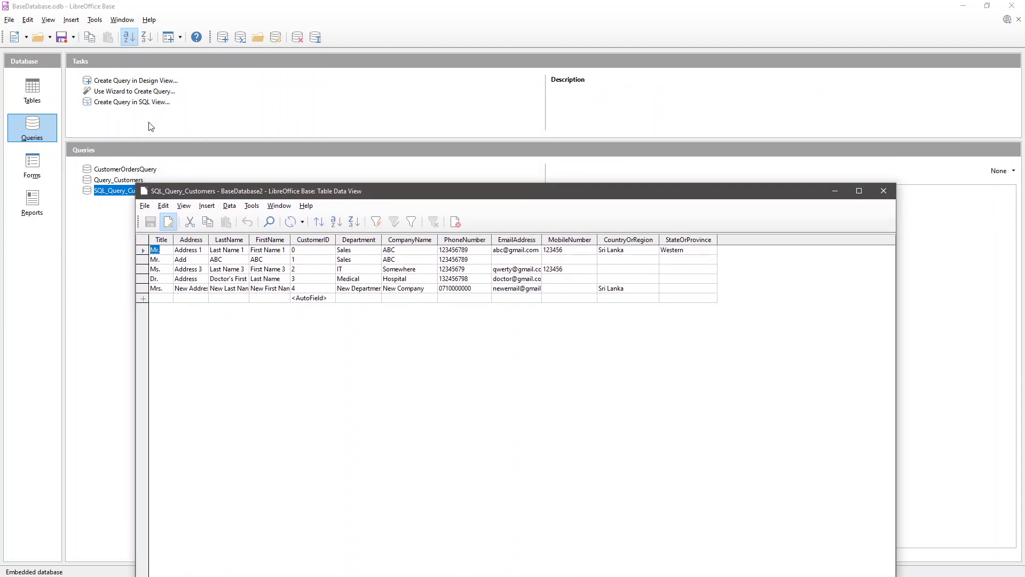
{"action": "left_click", "coordinate": [884, 191]}
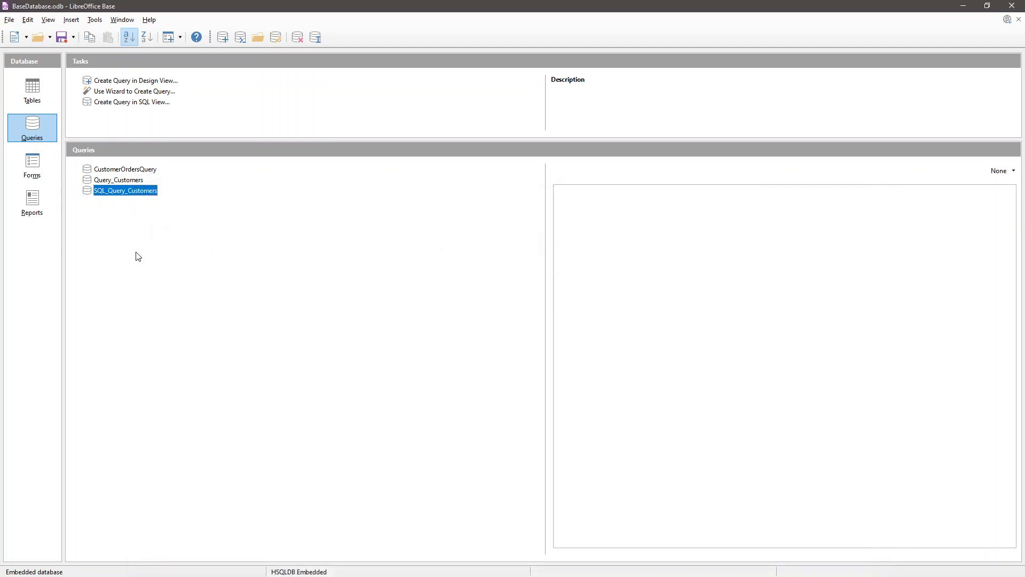
{"action": "left_click", "coordinate": [42, 213]}
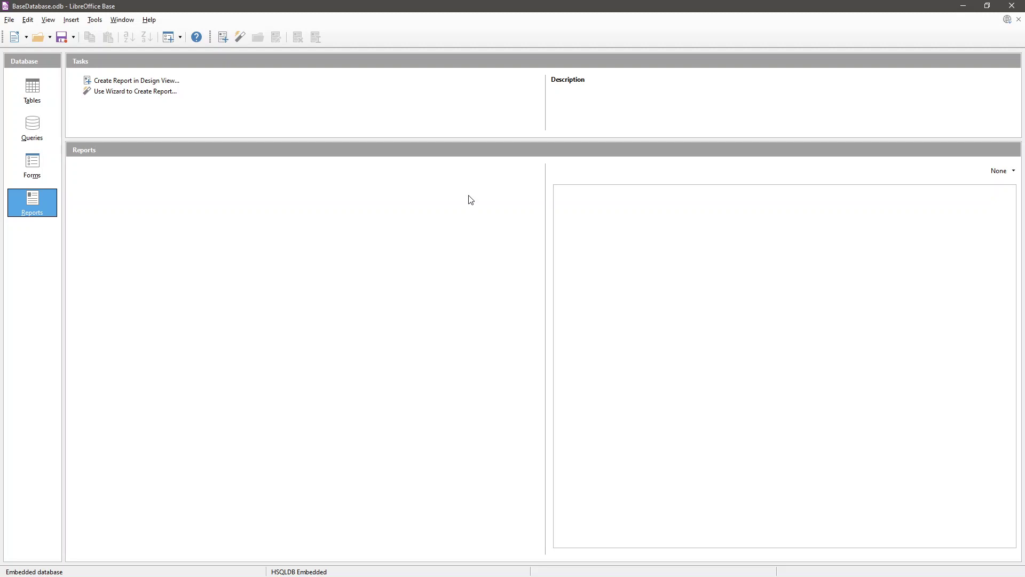
- Close the query's data view and return to the database's Reports section
{"action": "left_click", "coordinate": [34, 130]}
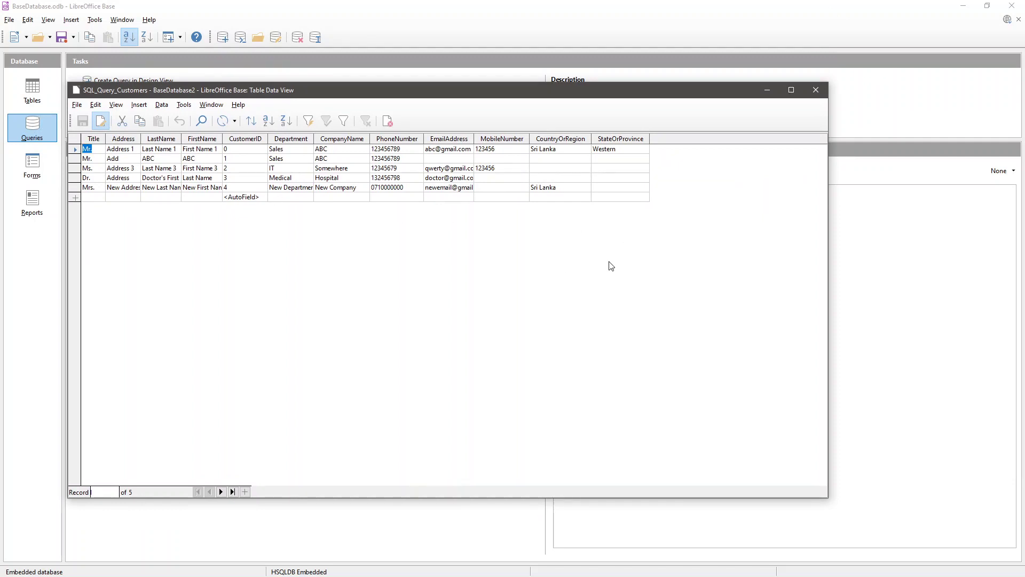
{"action": "left_click", "coordinate": [815, 90]}
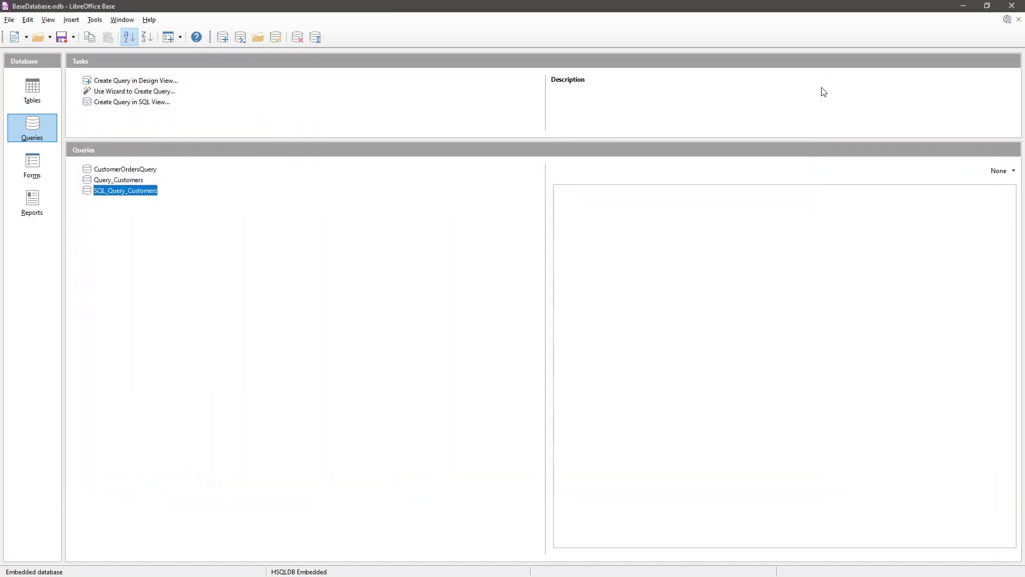
{"action": "left_click", "coordinate": [18, 203]}
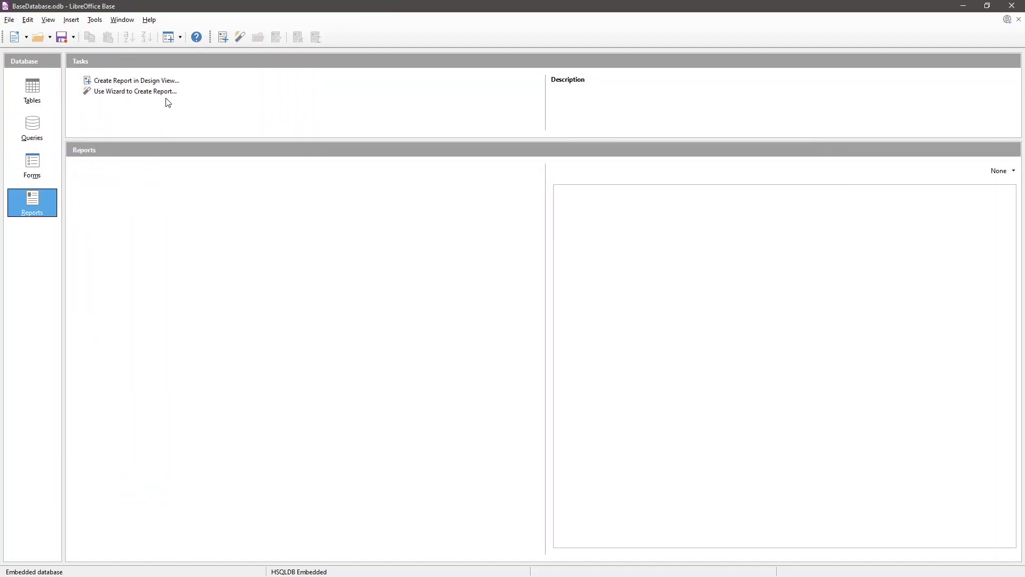
- Launch the Report Wizard on CustomerOrdersQuery and add all five of its fields
{"action": "left_click", "coordinate": [128, 94]}
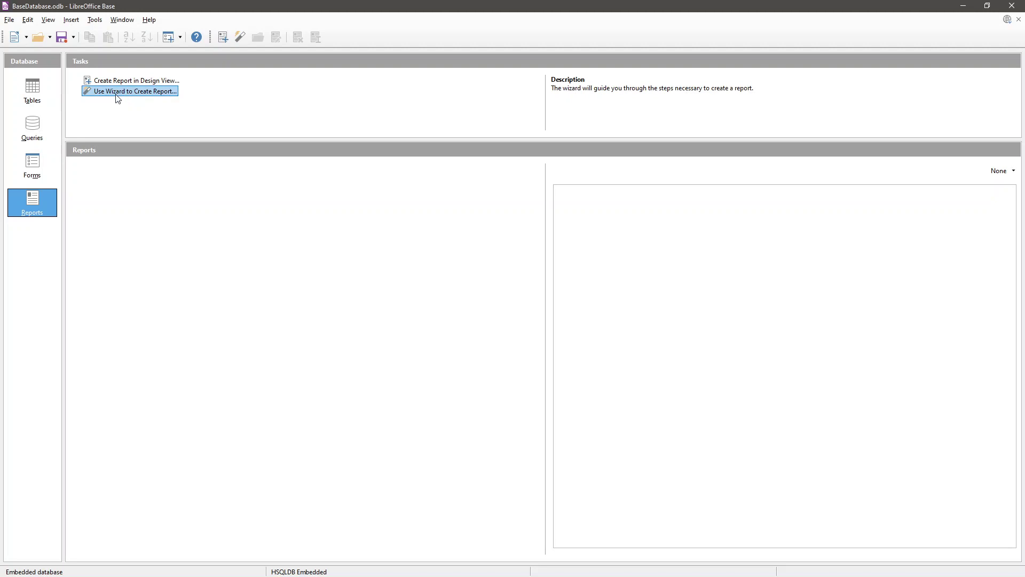
{"action": "double_click", "coordinate": [119, 93]}
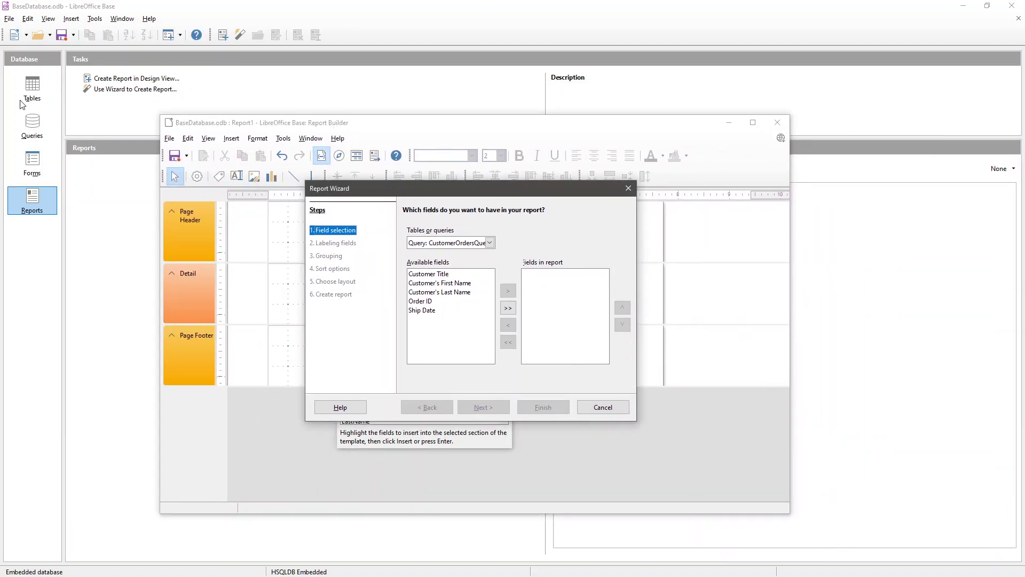
{"action": "left_click", "coordinate": [448, 249]}
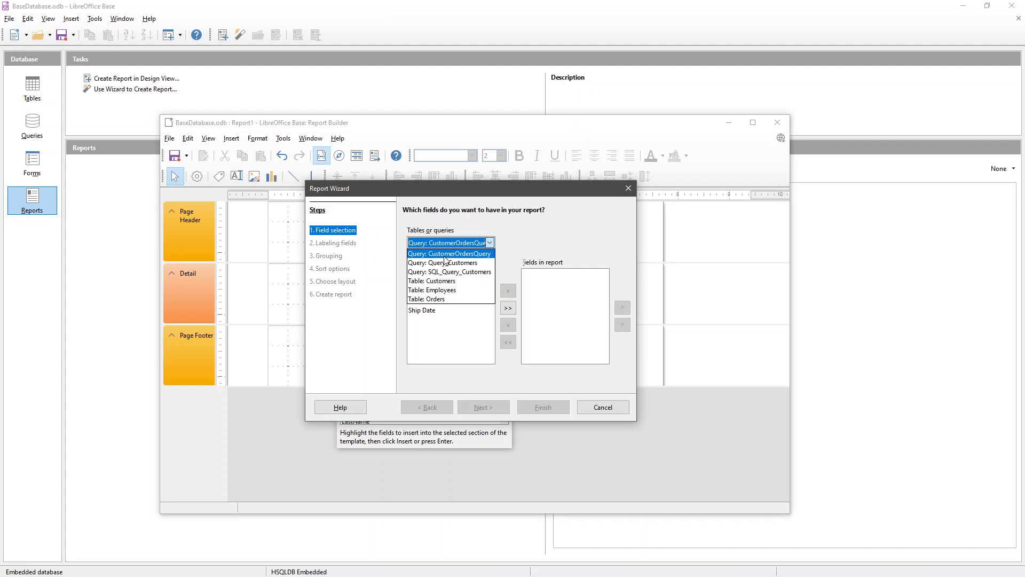
{"action": "left_click", "coordinate": [479, 254]}
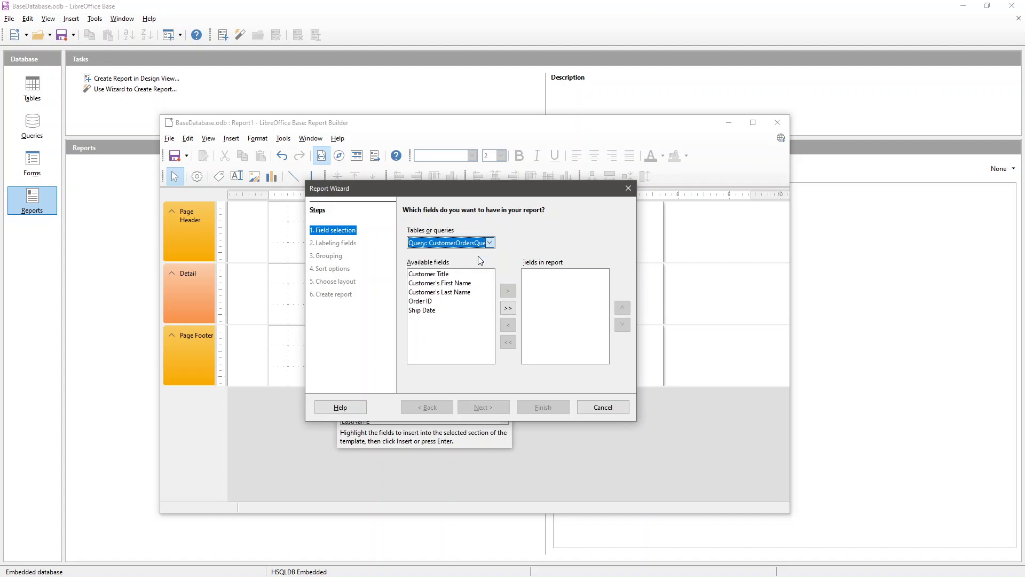
{"action": "left_click", "coordinate": [449, 274]}
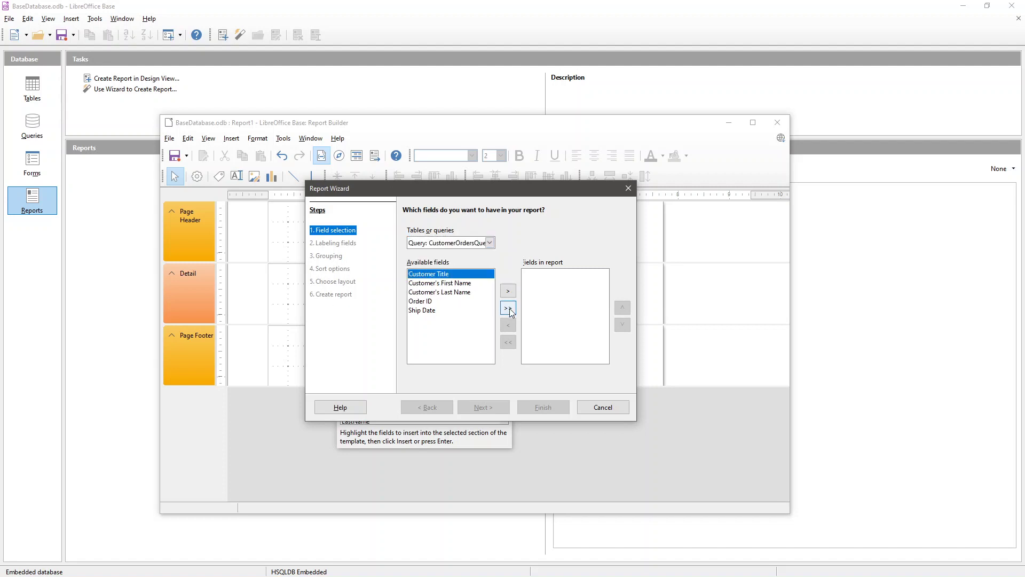
{"action": "left_click", "coordinate": [507, 309]}
{"action": "left_click", "coordinate": [482, 408]}
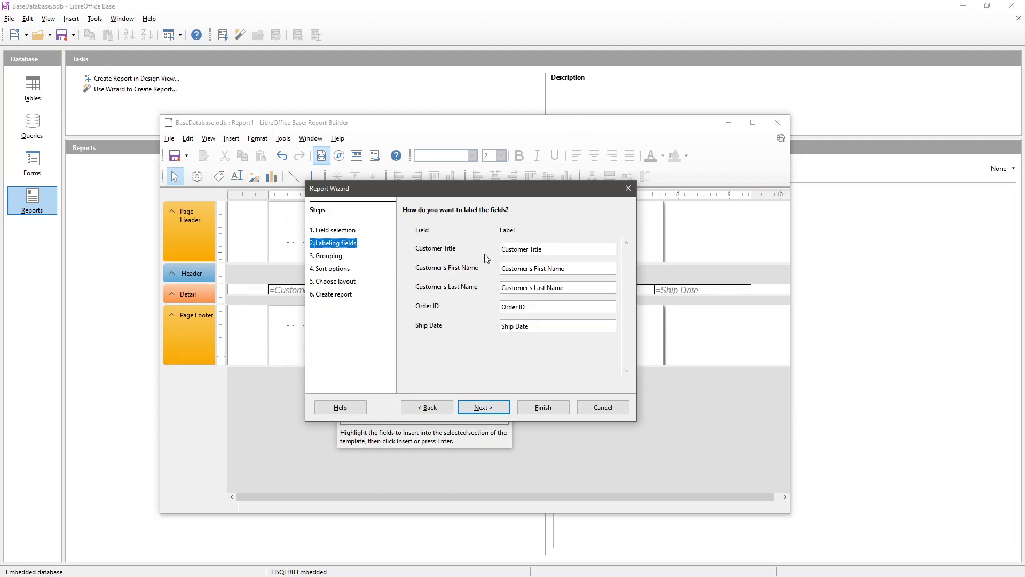
- Make Customer's First Name the report's first grouping level
{"action": "left_click", "coordinate": [473, 409]}
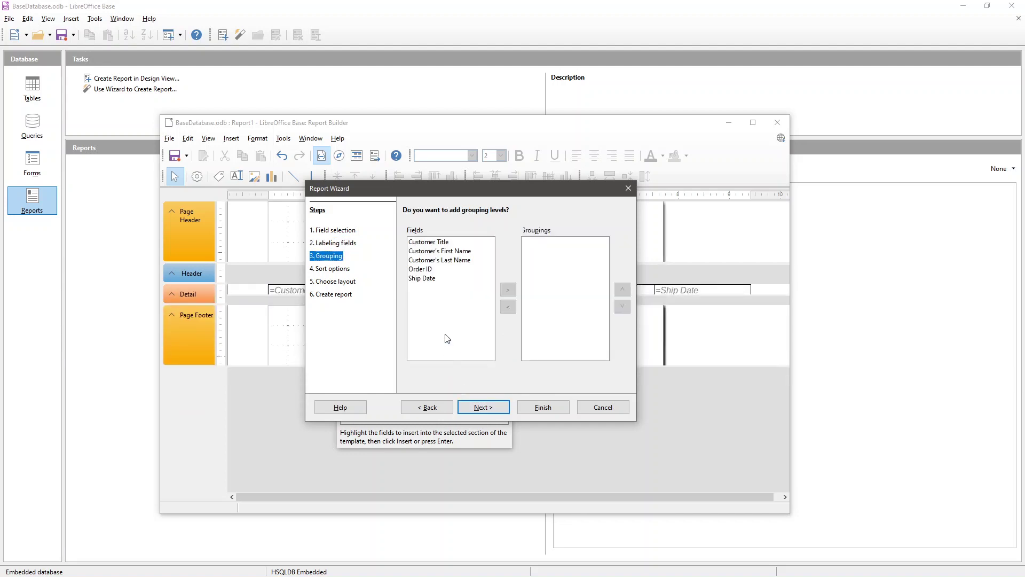
{"action": "left_click", "coordinate": [427, 270]}
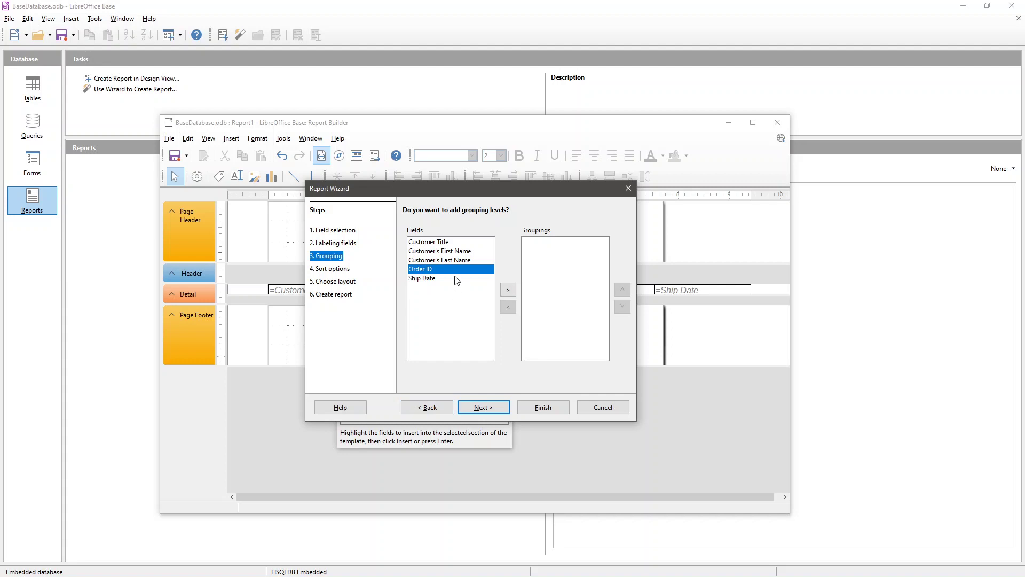
{"action": "left_click", "coordinate": [454, 252]}
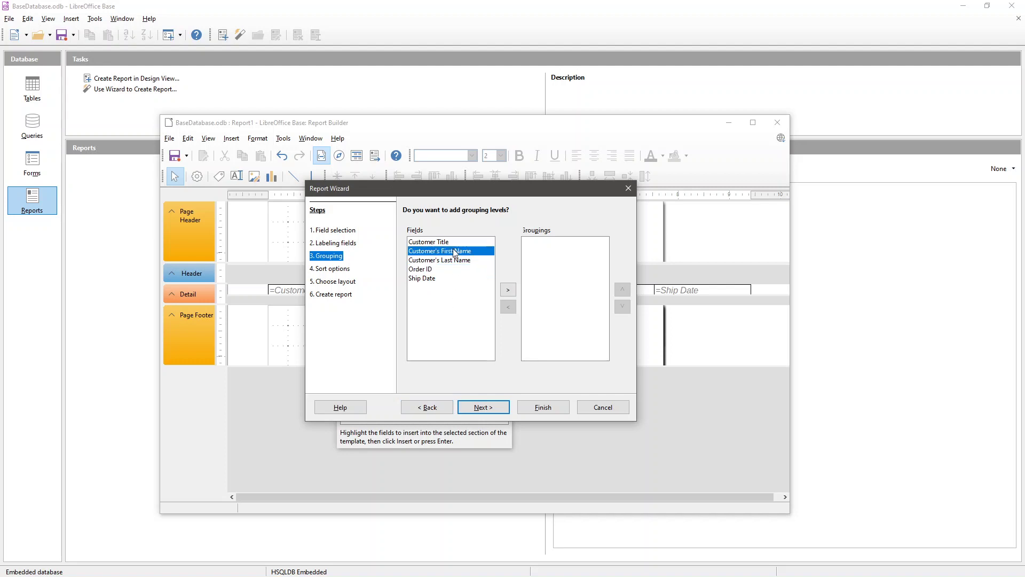
{"action": "left_click", "coordinate": [508, 291]}
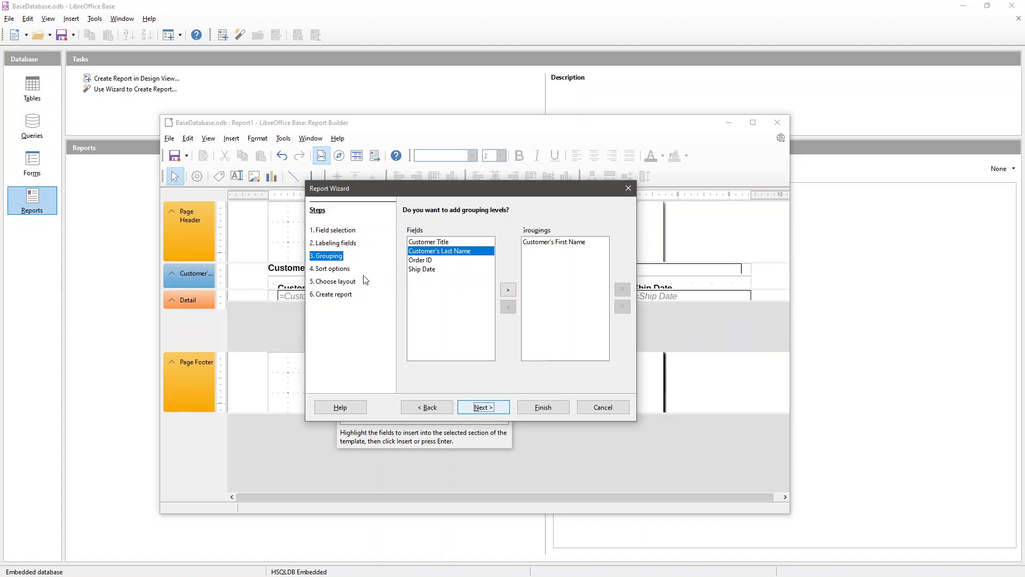
{"action": "left_click", "coordinate": [342, 270]}
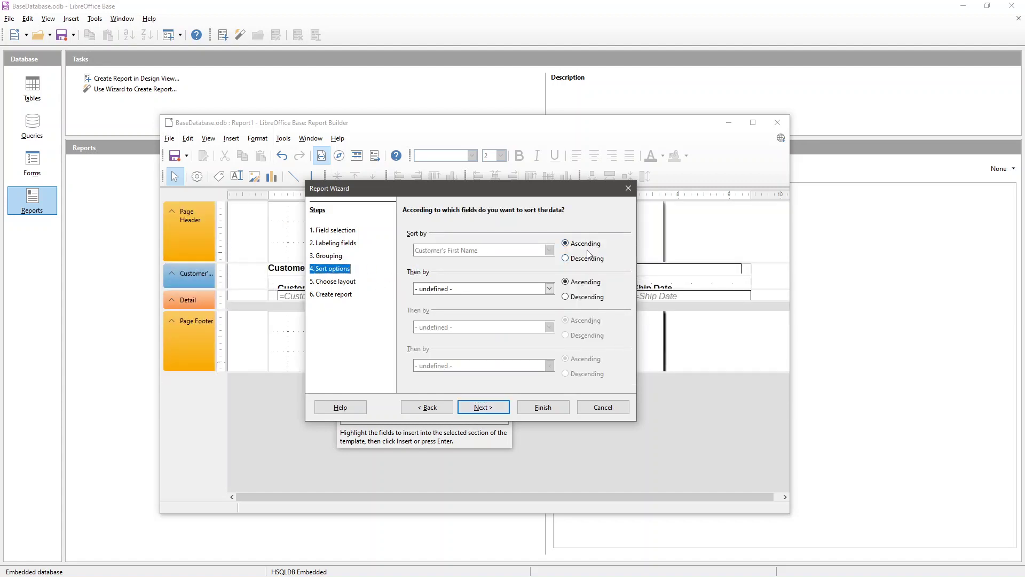
- Choose the Columnar, single-column layout for the report
{"action": "left_click", "coordinate": [483, 407]}
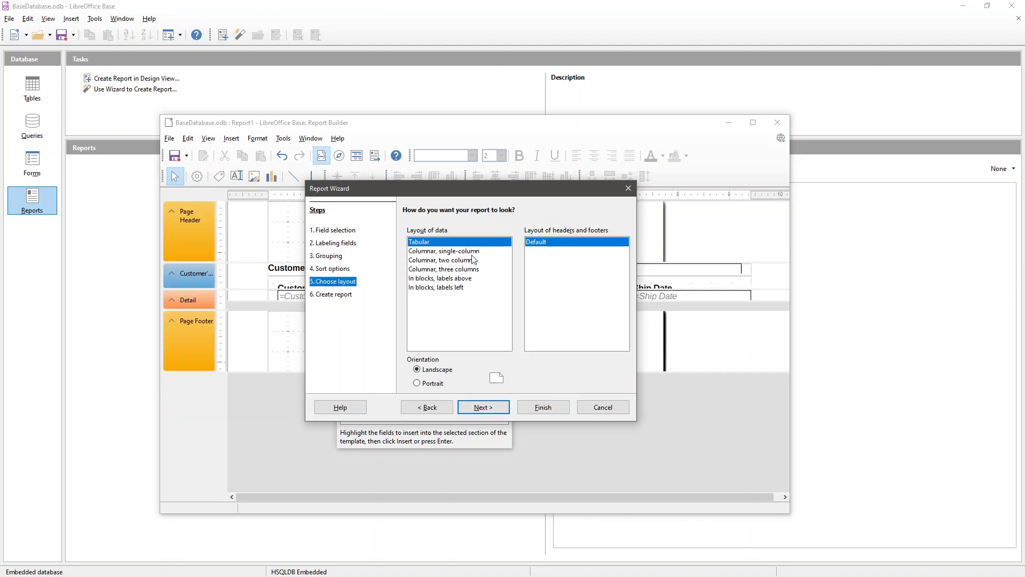
{"action": "left_click", "coordinate": [459, 251]}
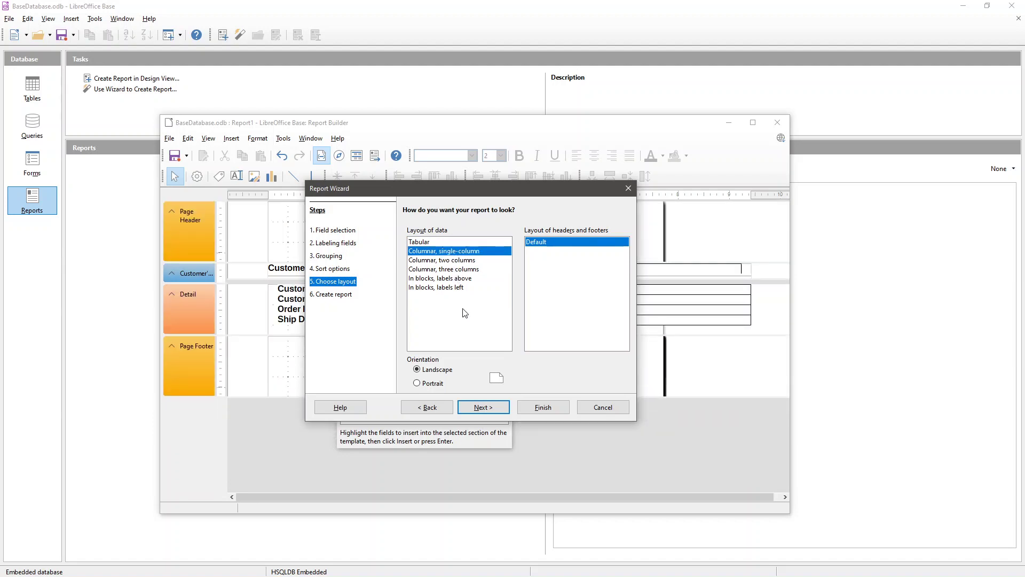
{"action": "left_click_drag", "start_coordinate": [472, 187], "coordinate": [474, 174]}
- Set the report to Static and finish the wizard
{"action": "left_click", "coordinate": [484, 395]}
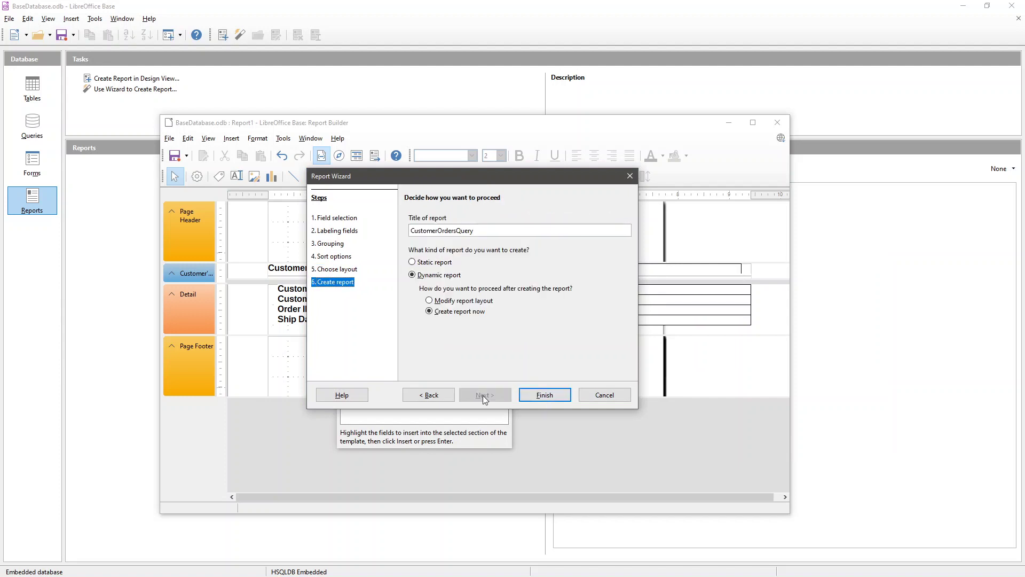
{"action": "left_click", "coordinate": [440, 264]}
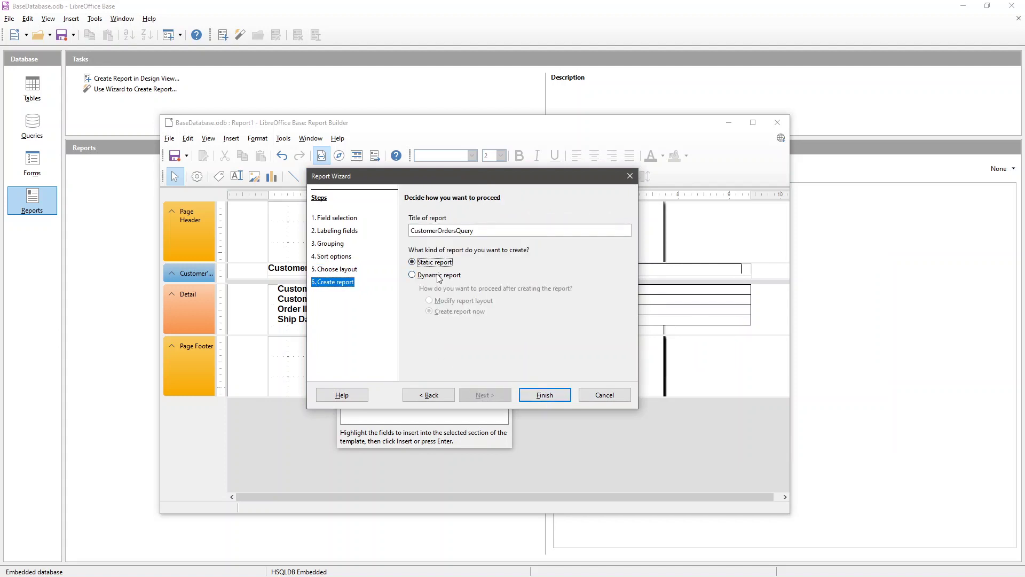
{"action": "left_click", "coordinate": [437, 275]}
{"action": "left_click", "coordinate": [443, 264]}
{"action": "left_click", "coordinate": [544, 395]}
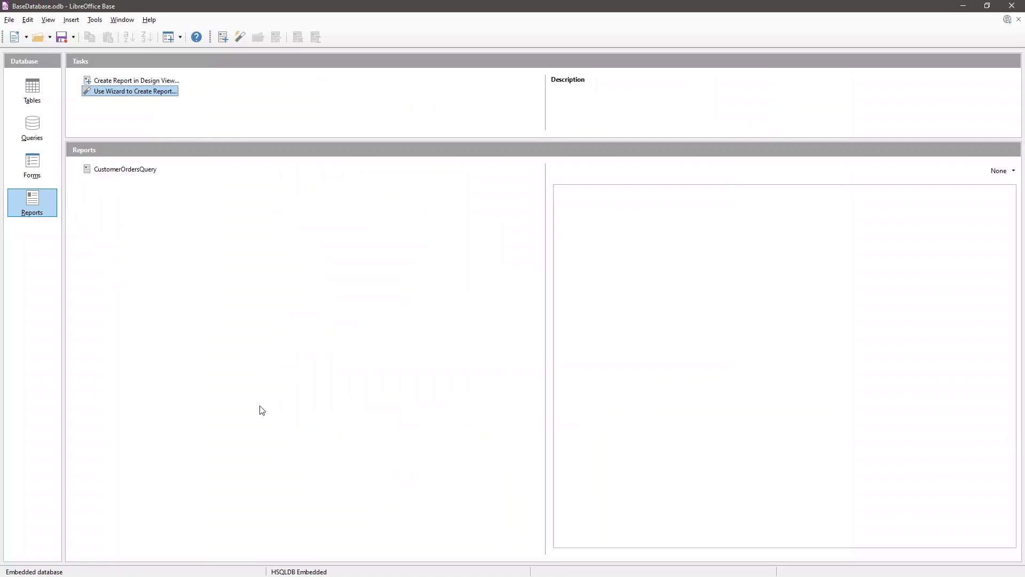
- Open the CustomerOrdersQuery report in Writer, scroll through its customer groups, and close it
{"action": "left_click", "coordinate": [39, 201]}
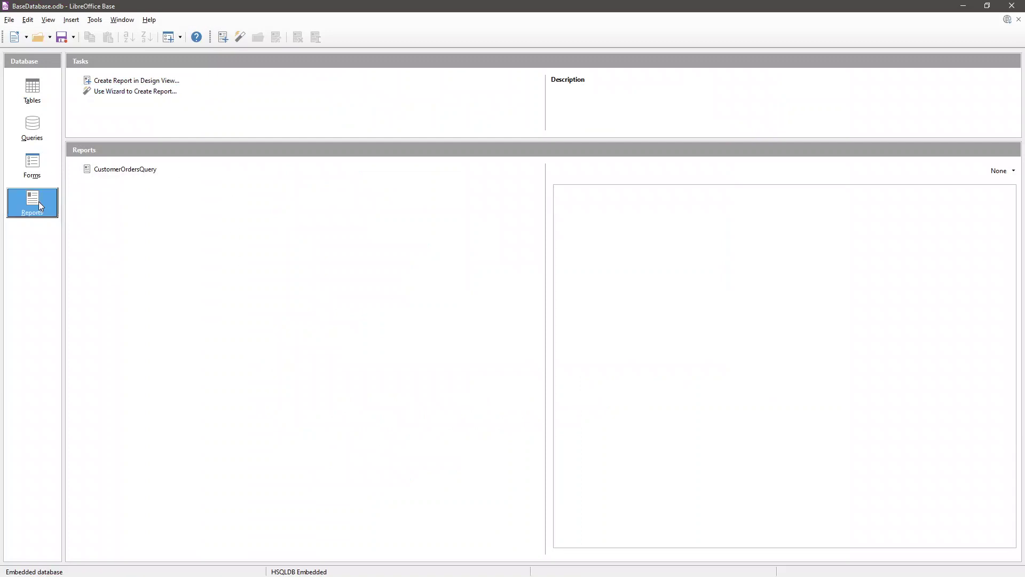
{"action": "double_click", "coordinate": [137, 169]}
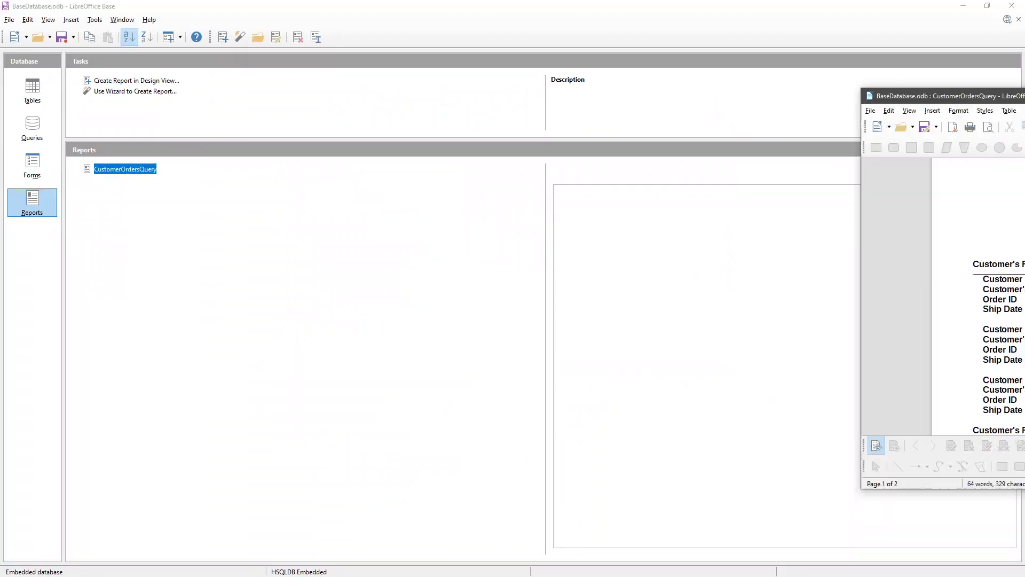
{"action": "scroll", "coordinate": [455, 282], "scroll_direction": "down", "scroll_amount": 9}
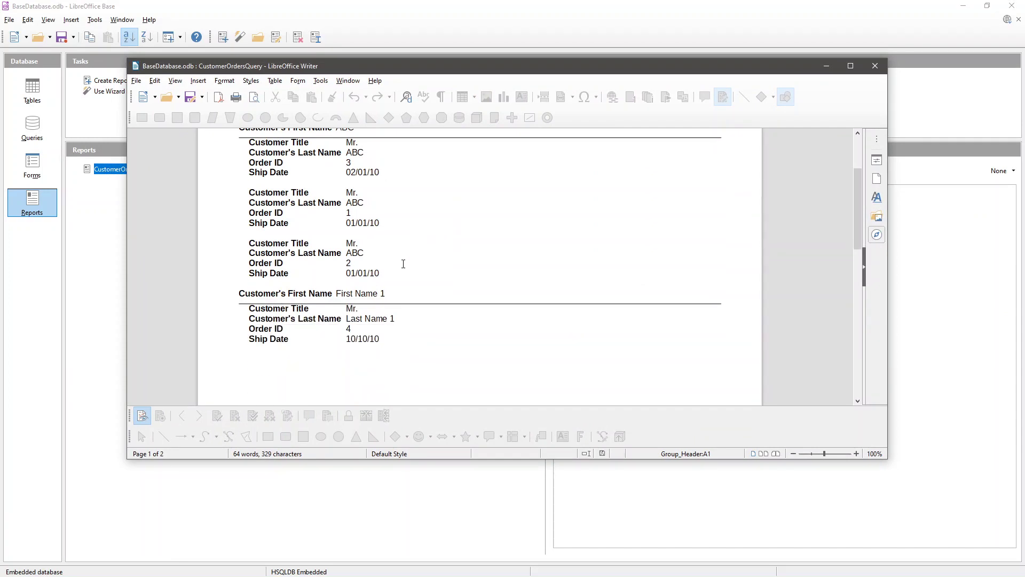
{"action": "scroll", "coordinate": [393, 266], "scroll_direction": "down", "scroll_amount": 5}
{"action": "scroll", "coordinate": [394, 266], "scroll_direction": "up", "scroll_amount": 14}
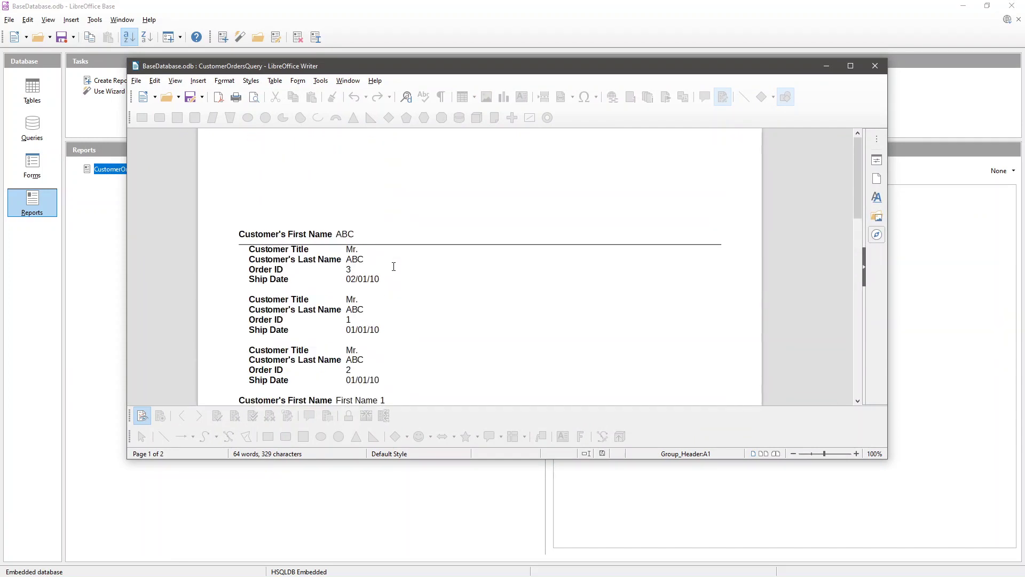
{"action": "scroll", "coordinate": [395, 267], "scroll_direction": "down", "scroll_amount": 2}
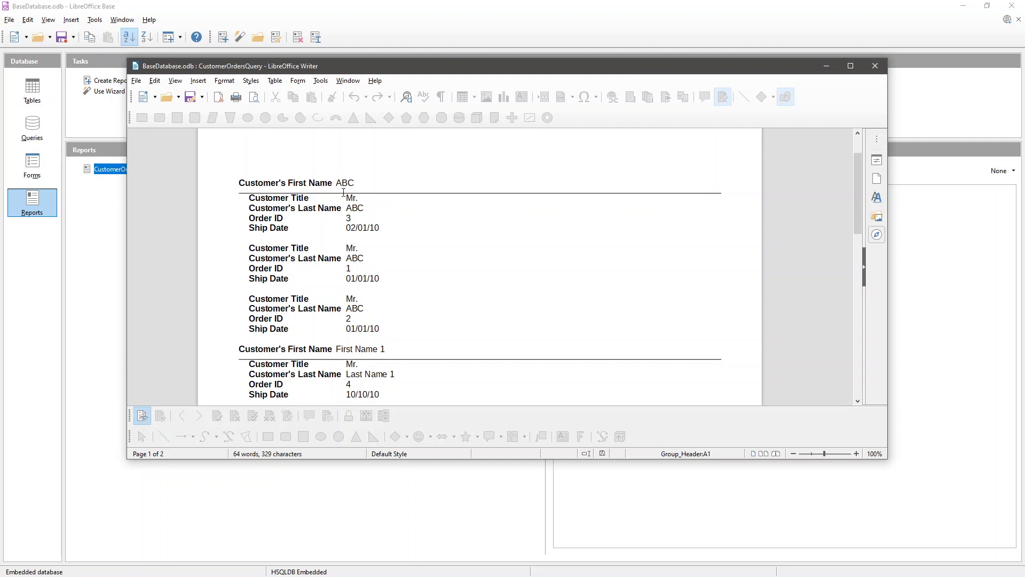
{"action": "scroll", "coordinate": [318, 208], "scroll_direction": "down", "scroll_amount": 1}
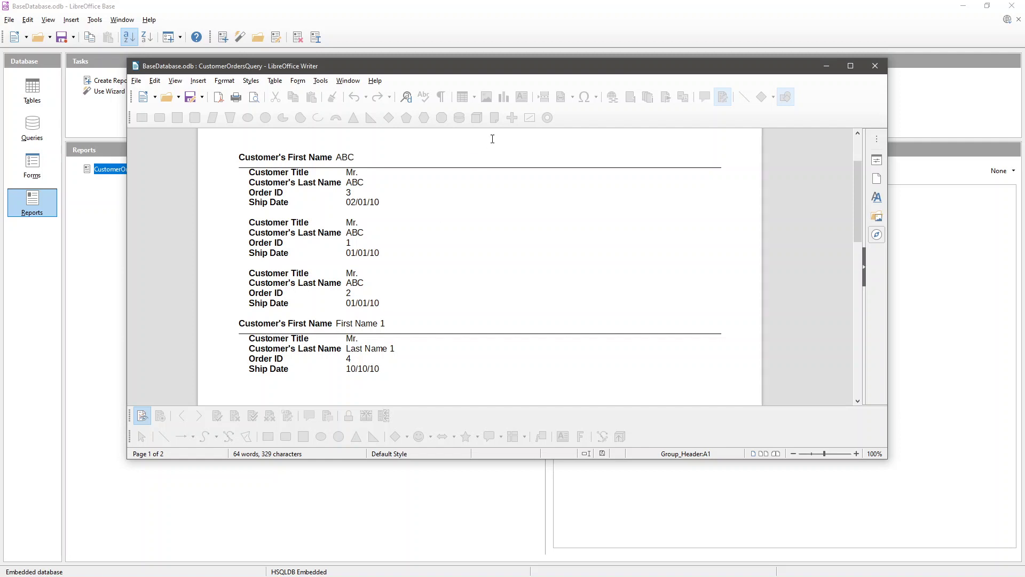
{"action": "left_click", "coordinate": [878, 69]}
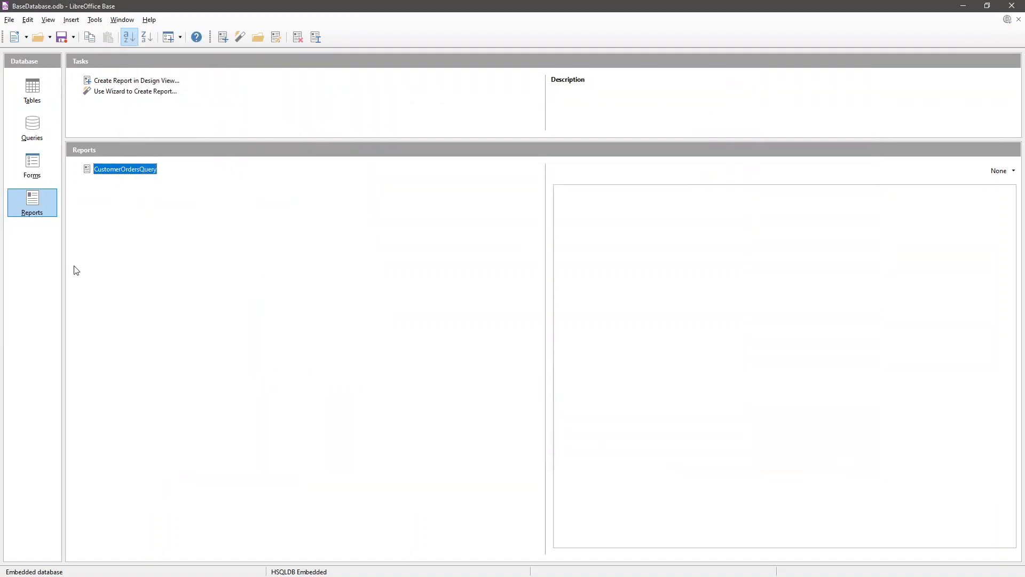
- Show the Tables list, then review and close the Orders table data
{"action": "left_click", "coordinate": [31, 92]}
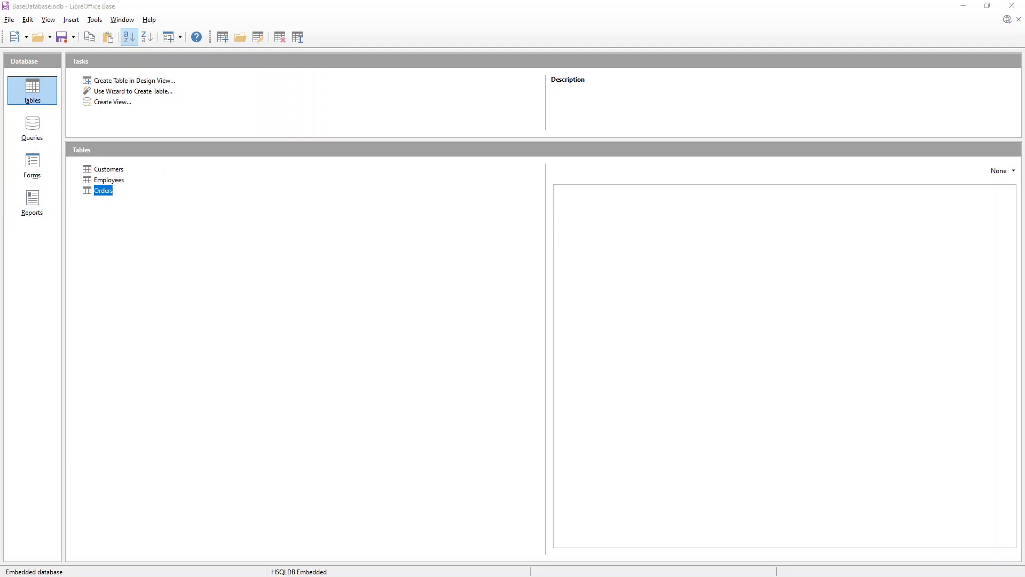
{"action": "left_click_drag", "start_coordinate": [359, 223], "coordinate": [284, 93]}
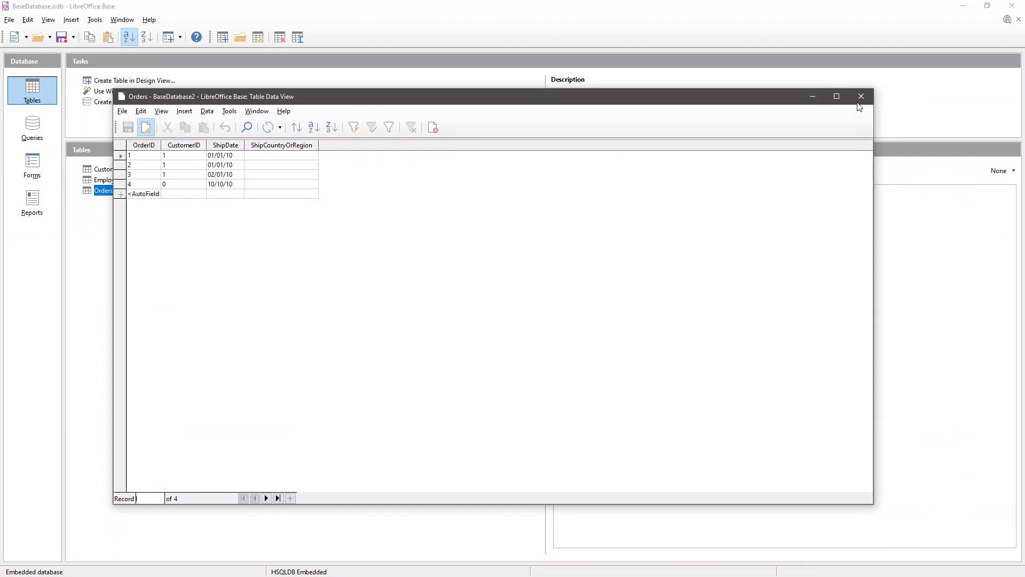
{"action": "left_click", "coordinate": [860, 97]}
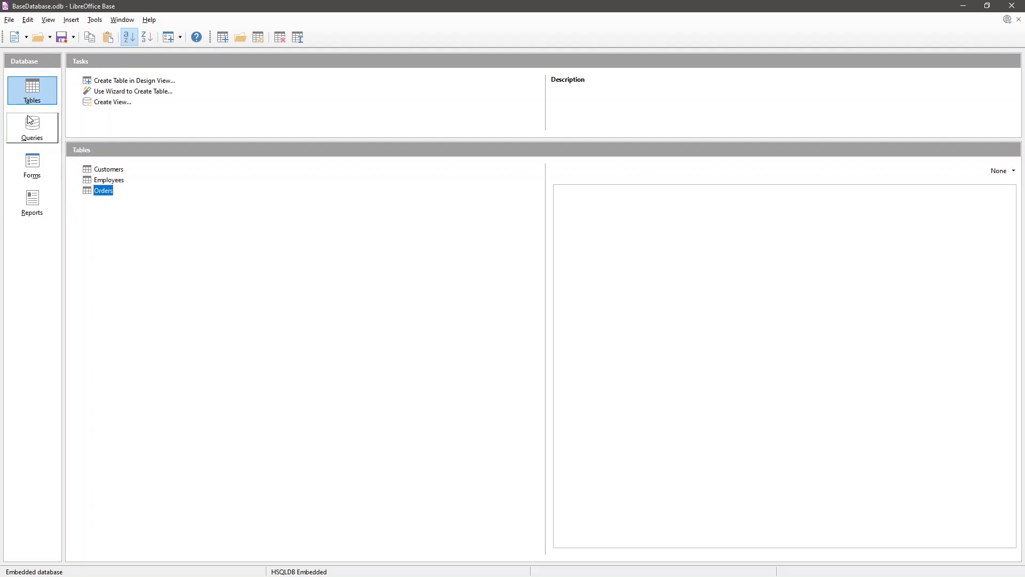
- Review and close the Customers table data, then switch to the Base - Database.pdf notes
{"action": "left_click", "coordinate": [106, 170]}
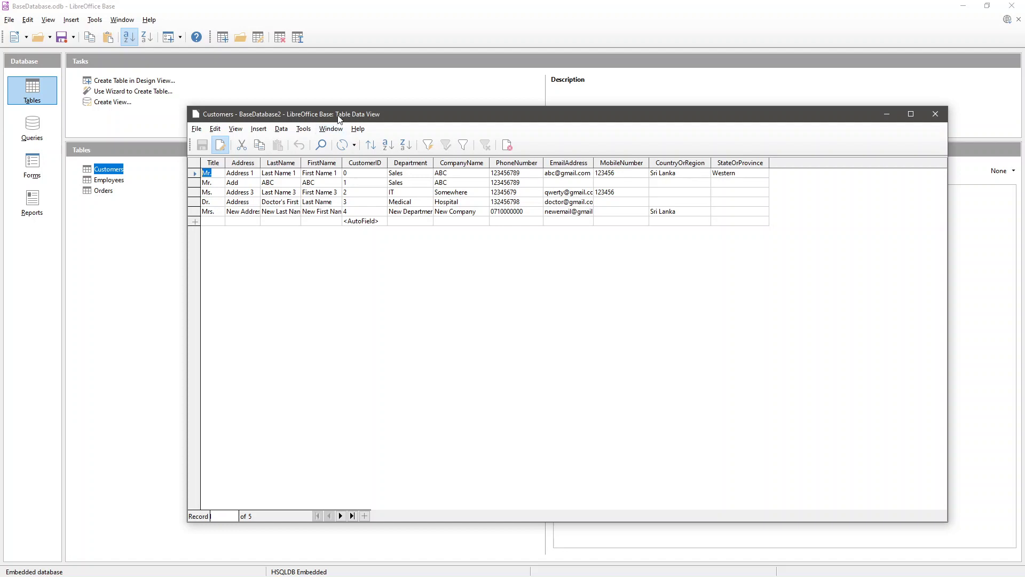
{"action": "left_click_drag", "start_coordinate": [338, 117], "coordinate": [303, 119]}
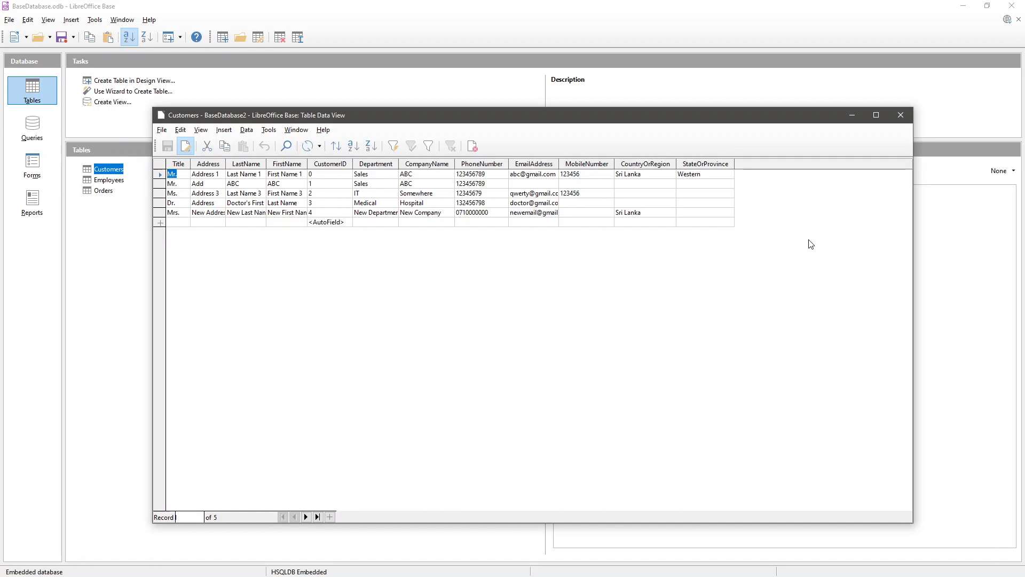
{"action": "left_click", "coordinate": [900, 116]}
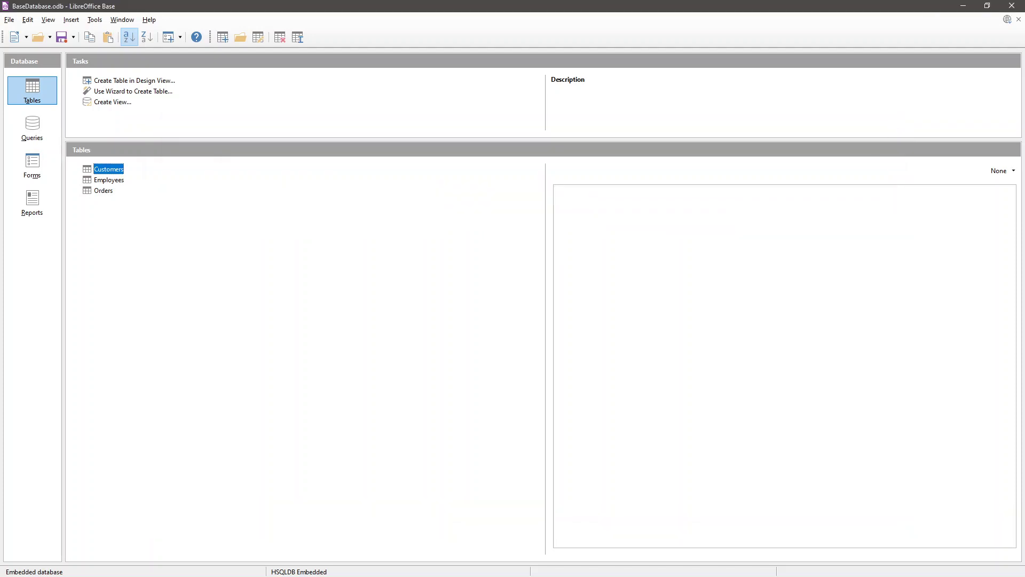
{"action": "key", "text": "alt+Tab"}
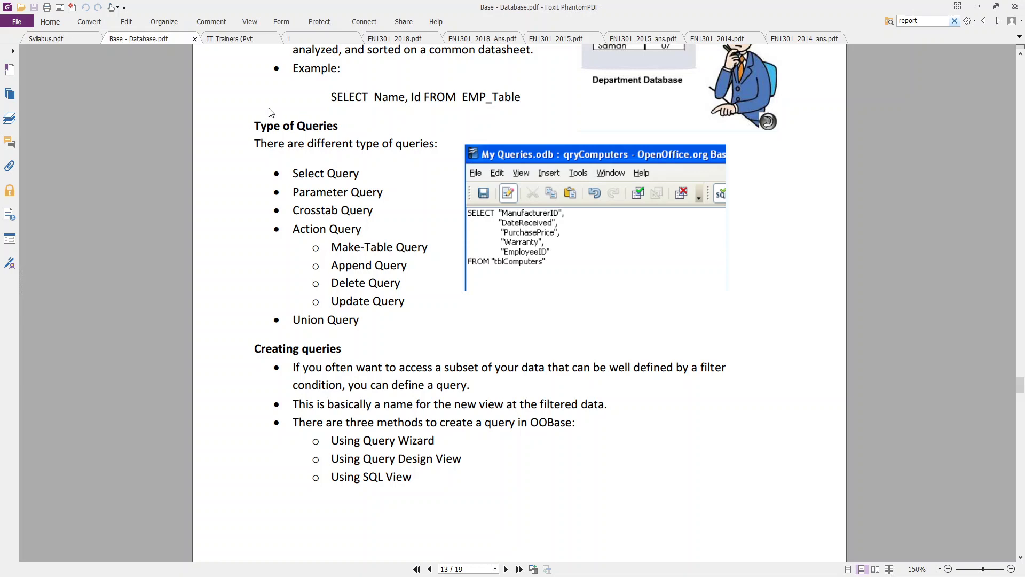
- Bring up the IT Trainers exam paper at page 6, fitted to page width
{"action": "left_click", "coordinate": [242, 42]}
{"action": "scroll", "coordinate": [427, 230], "scroll_direction": "up", "scroll_amount": 4}
{"action": "scroll", "coordinate": [446, 234], "scroll_direction": "up", "scroll_amount": 5}
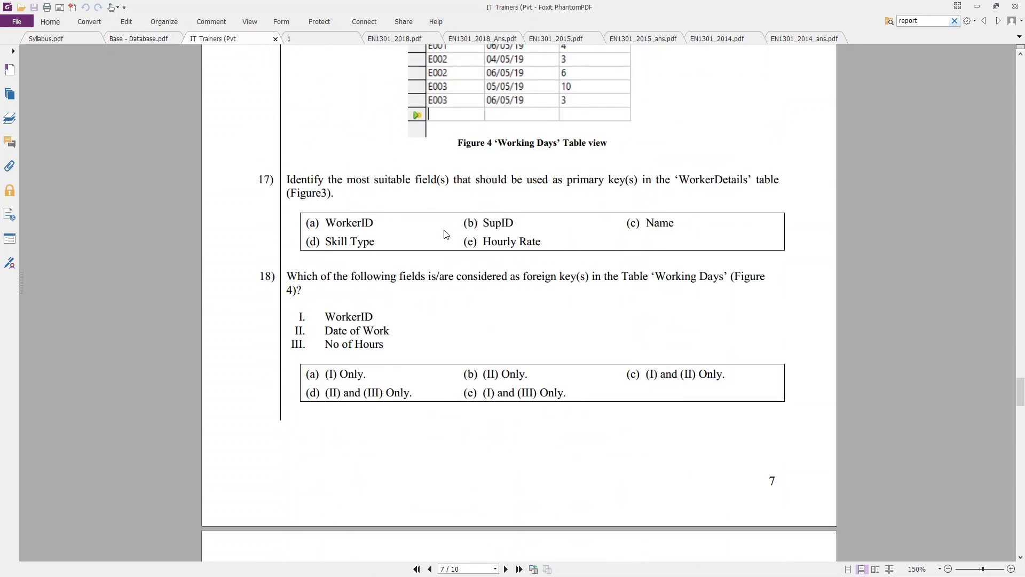
{"action": "scroll", "coordinate": [446, 234], "scroll_direction": "down", "scroll_amount": 2}
{"action": "scroll", "coordinate": [446, 234], "scroll_direction": "up", "scroll_amount": 5}
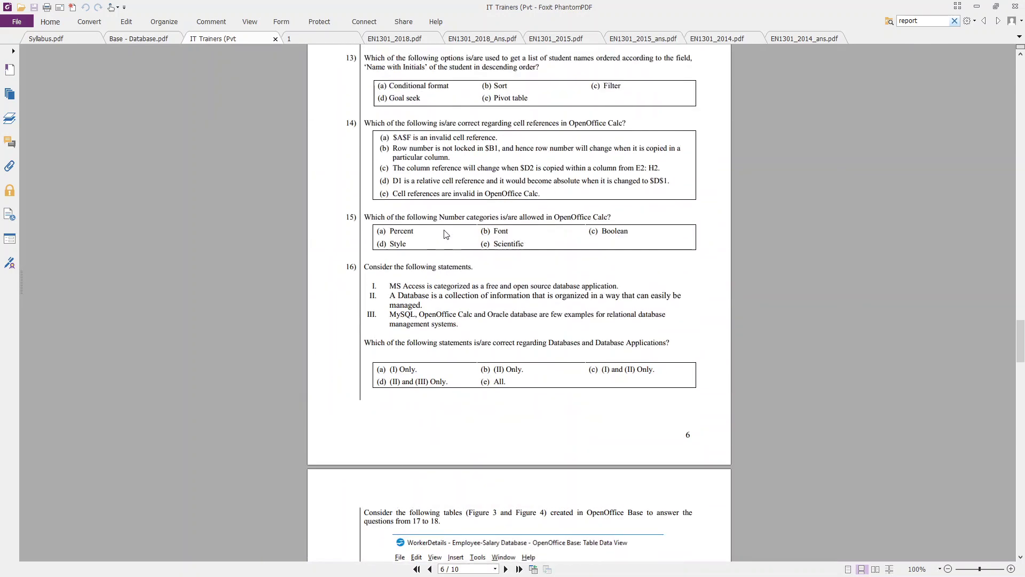
{"action": "scroll", "coordinate": [446, 234], "scroll_direction": "down", "scroll_amount": 1}
{"action": "scroll", "coordinate": [352, 235], "scroll_direction": "up", "scroll_amount": 1}
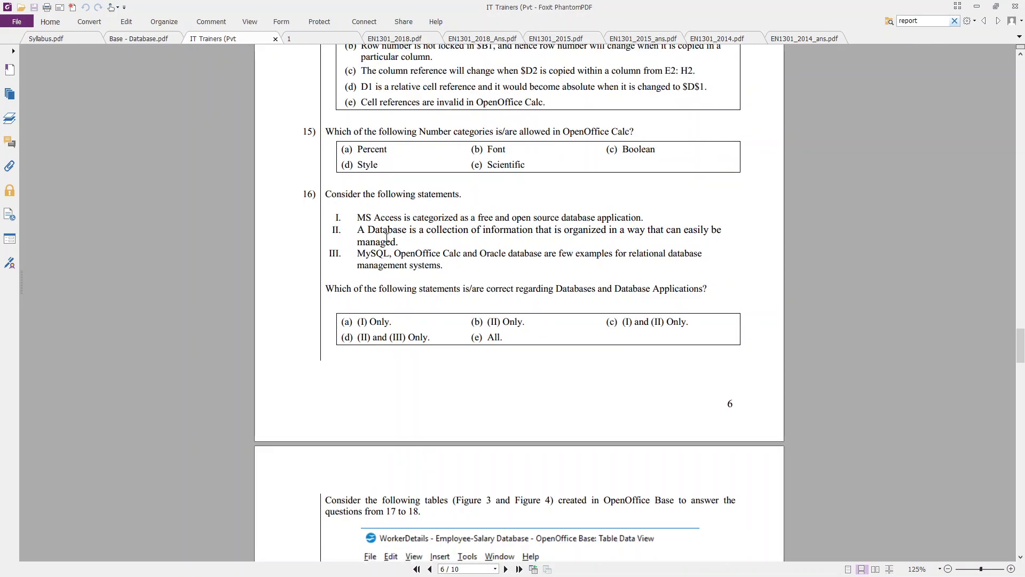
{"action": "scroll", "coordinate": [384, 209], "scroll_direction": "up", "scroll_amount": 2}
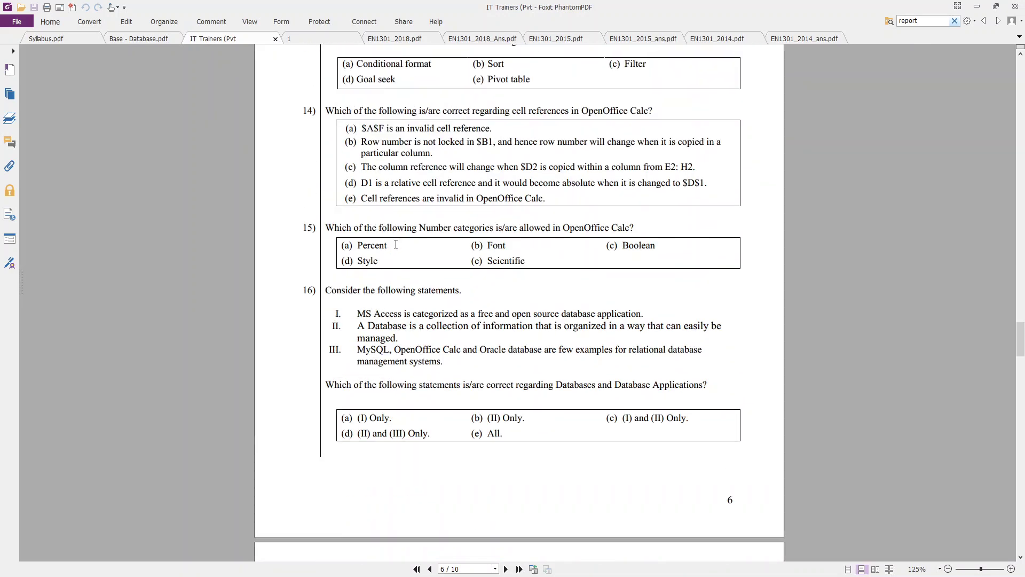
{"action": "scroll", "coordinate": [395, 271], "scroll_direction": "up", "scroll_amount": 2}
{"action": "key", "text": "ctrl+2"}
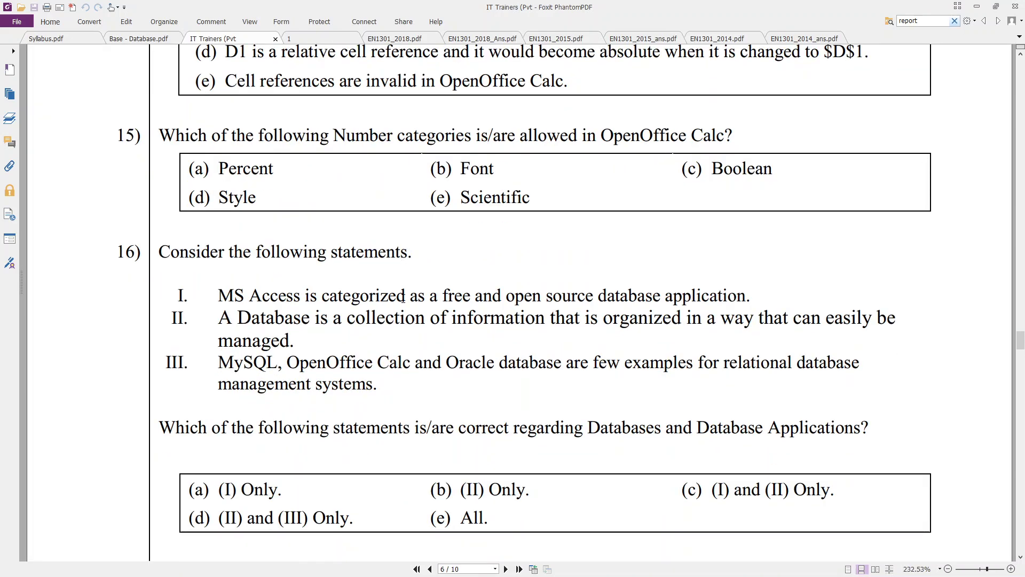
- Enlarge question 16 to fill the width and read through it
{"action": "scroll", "coordinate": [403, 298], "scroll_direction": "down", "scroll_amount": 3}
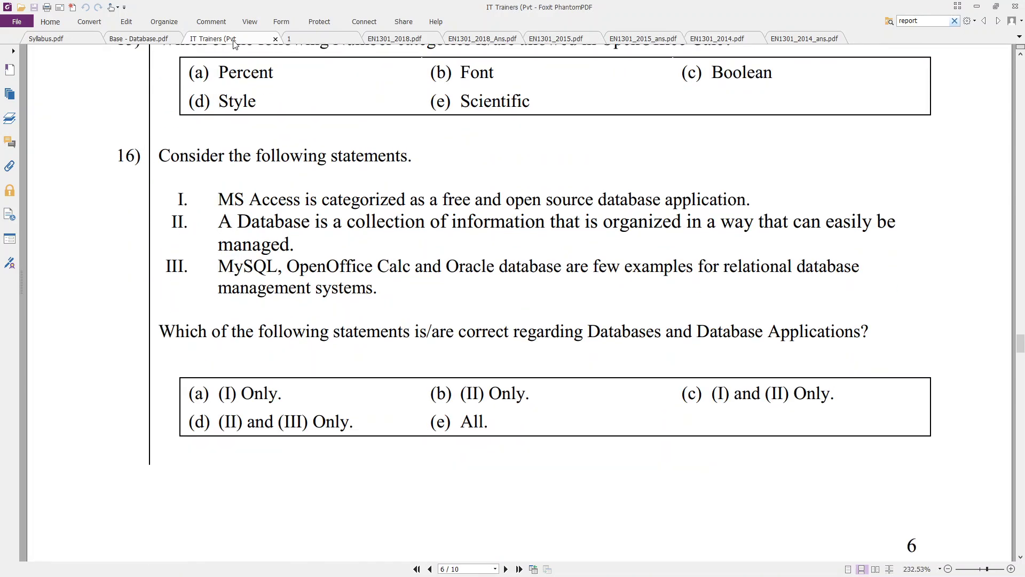
{"action": "scroll", "coordinate": [385, 152], "scroll_direction": "down", "scroll_amount": 3}
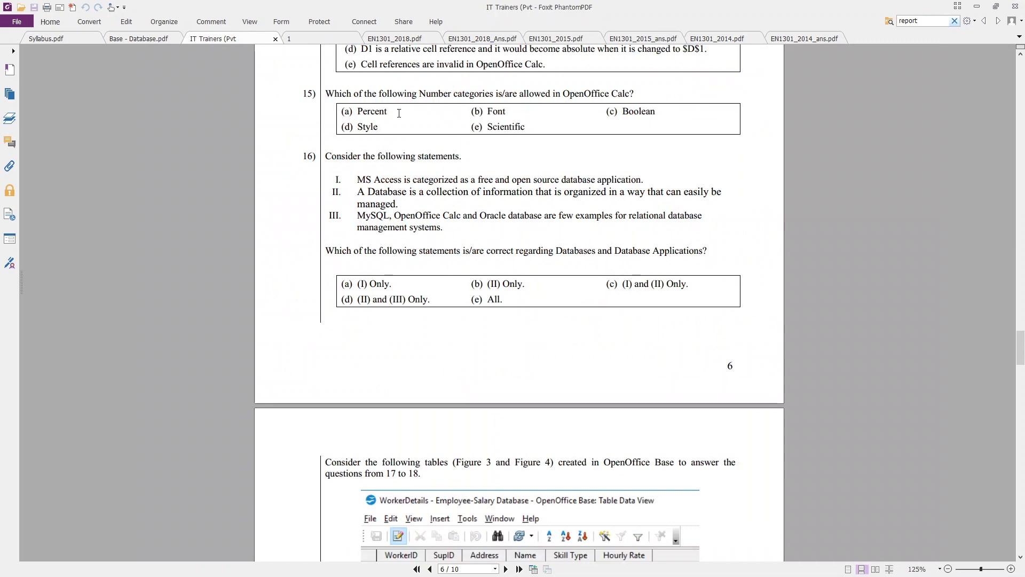
{"action": "key", "text": "ctrl+2"}
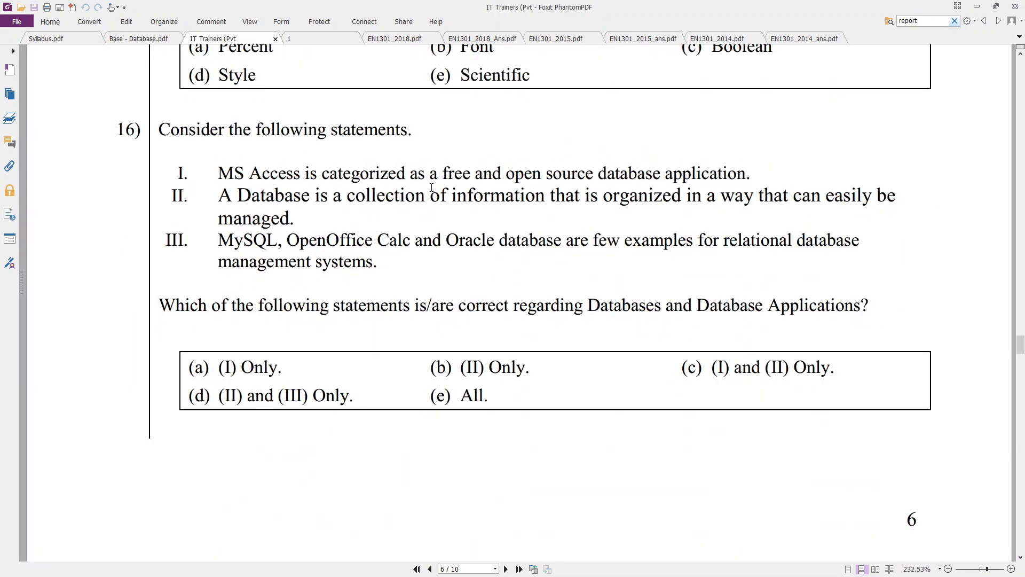
{"action": "scroll", "coordinate": [234, 137], "scroll_direction": "down", "scroll_amount": 5}
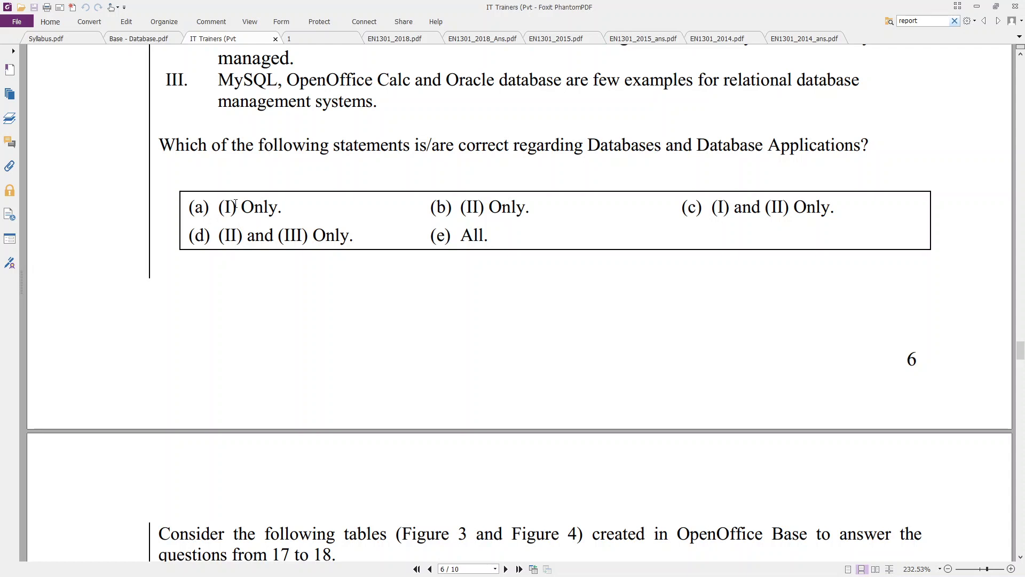
{"action": "scroll", "coordinate": [236, 203], "scroll_direction": "up", "scroll_amount": 3}
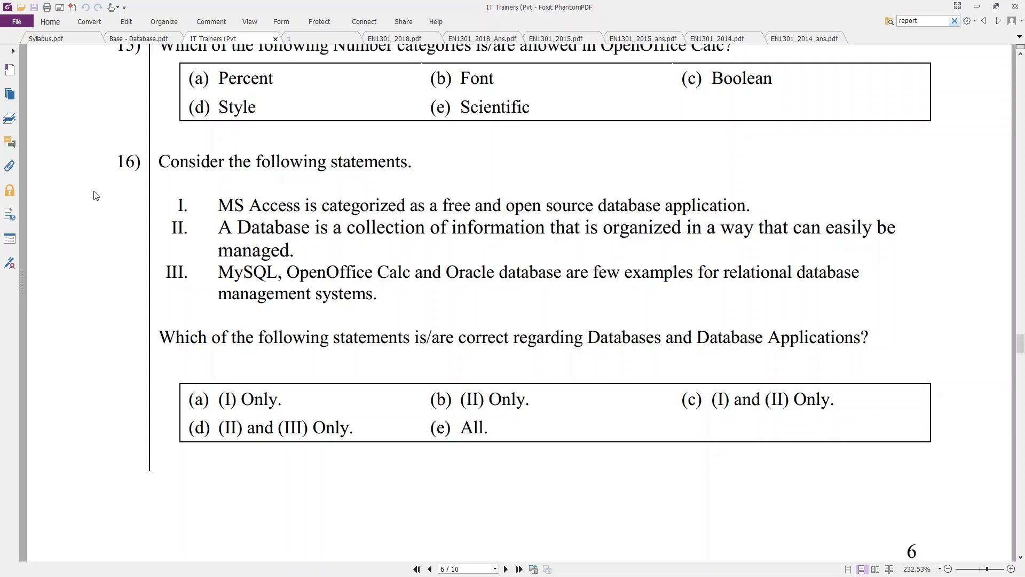
{"action": "scroll", "coordinate": [167, 172], "scroll_direction": "down", "scroll_amount": 1}
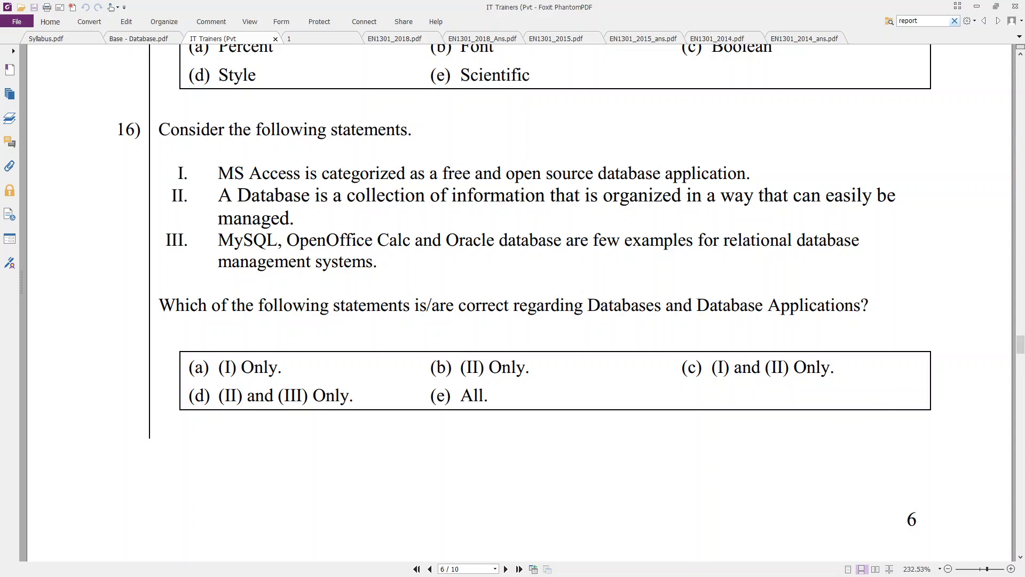
{"action": "key", "text": "alt+Tab"}
- Read the students' Meet chat replies, alternating with the exam paper's question 16
{"action": "left_click", "coordinate": [742, 51]}
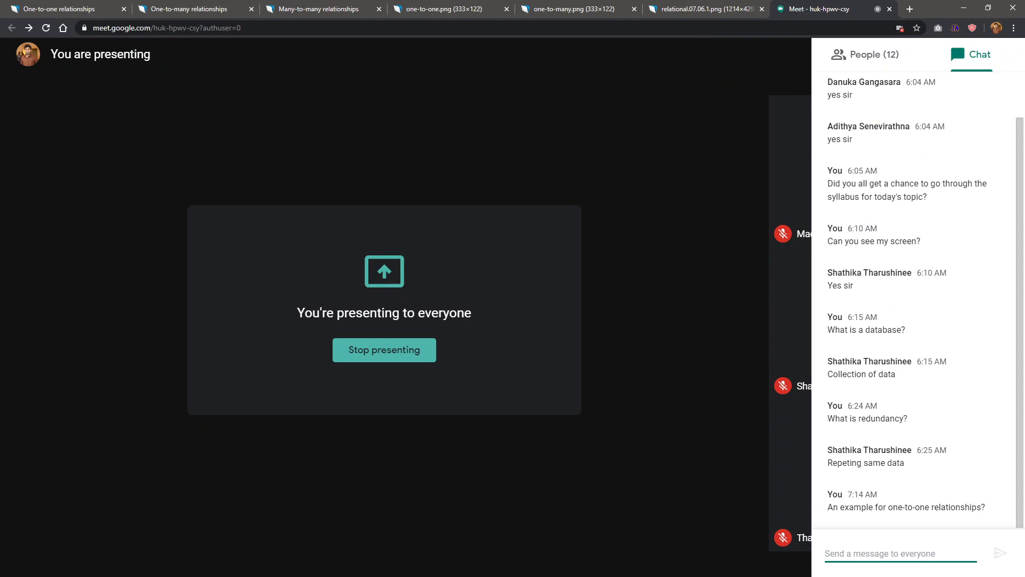
{"action": "key", "text": "alt+Tab"}
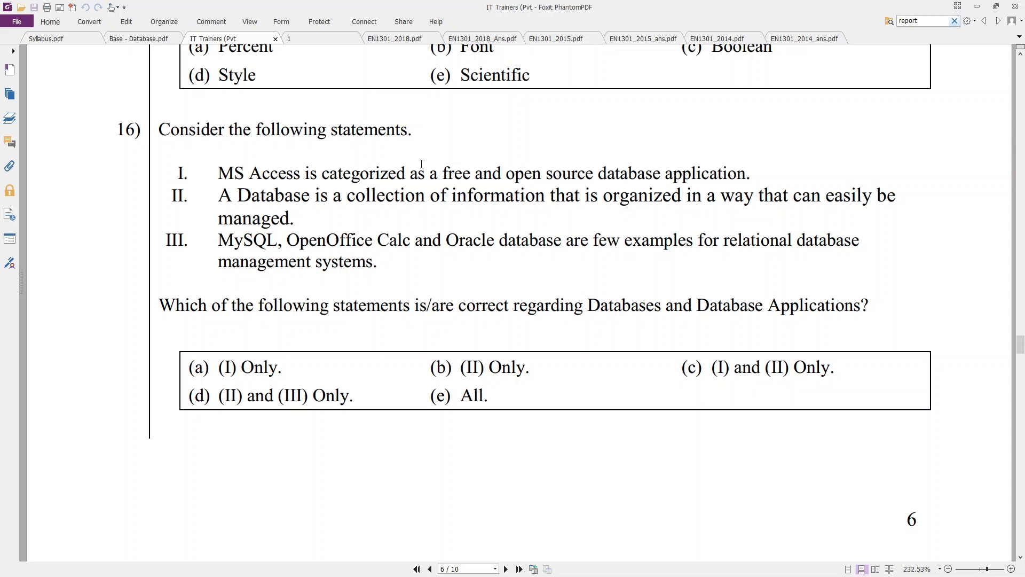
{"action": "key", "text": "alt+Tab"}
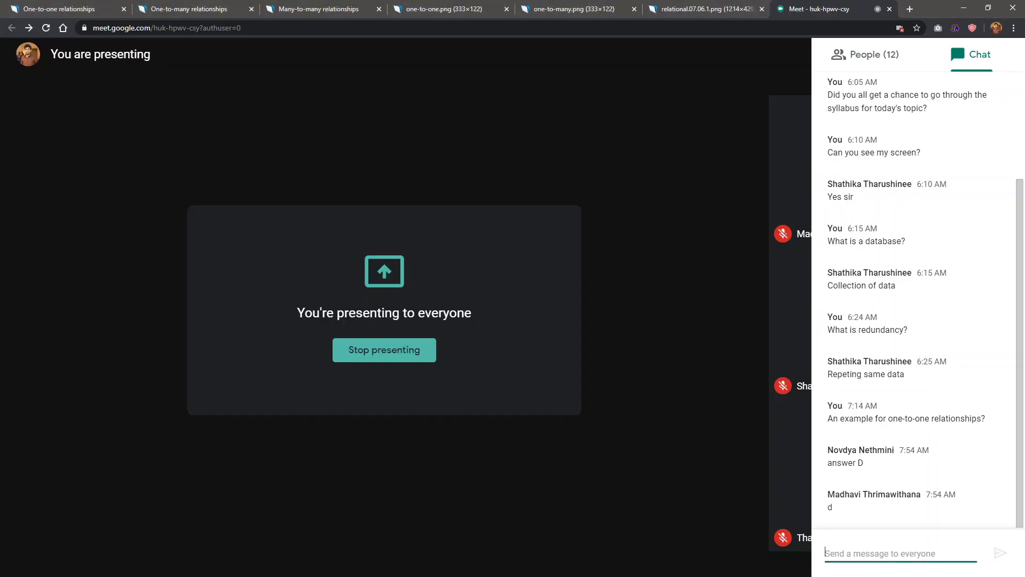
{"action": "key", "text": "alt+Tab"}
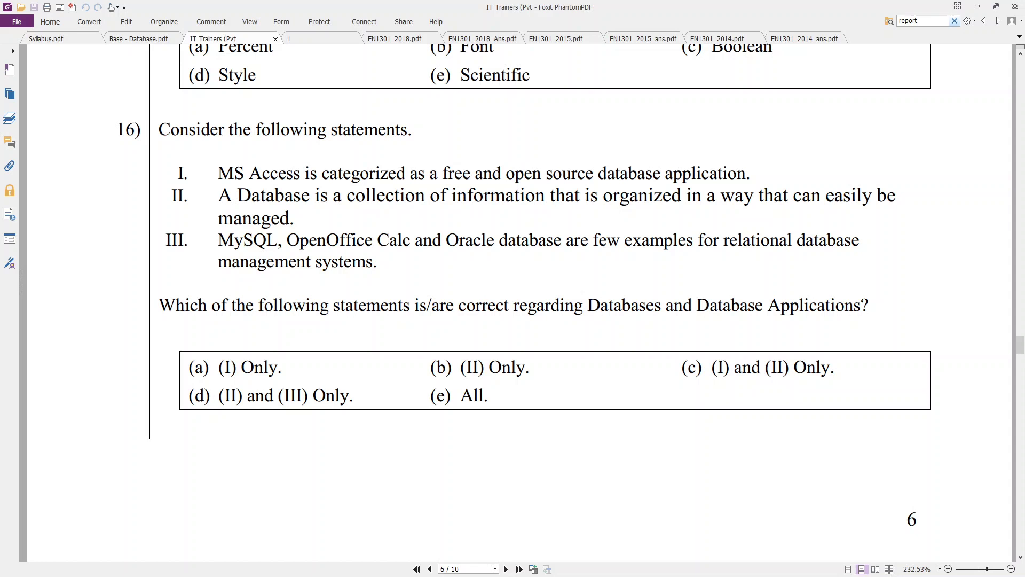
{"action": "key", "text": "alt+Tab"}
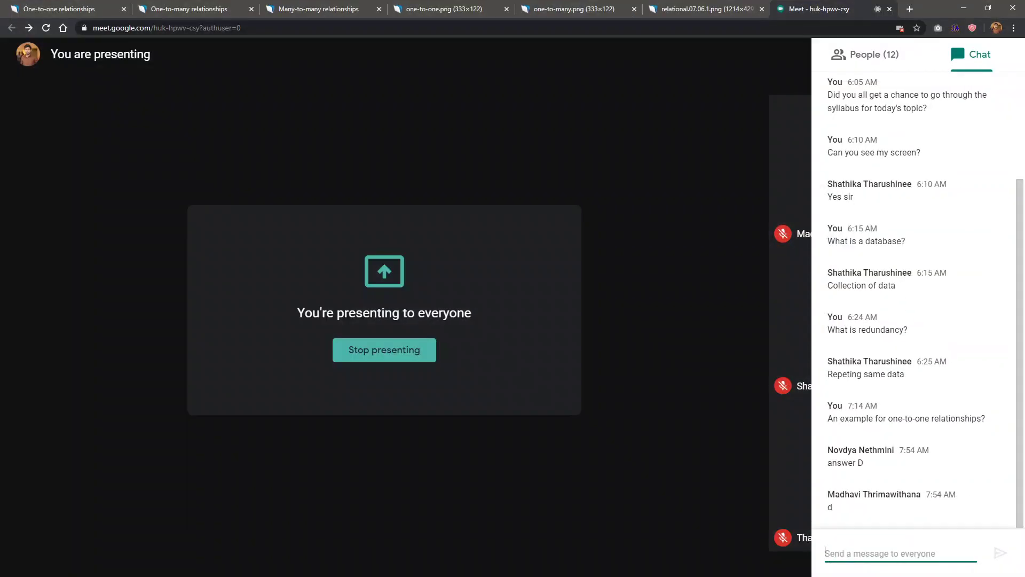
{"action": "key", "text": "alt+Tab"}
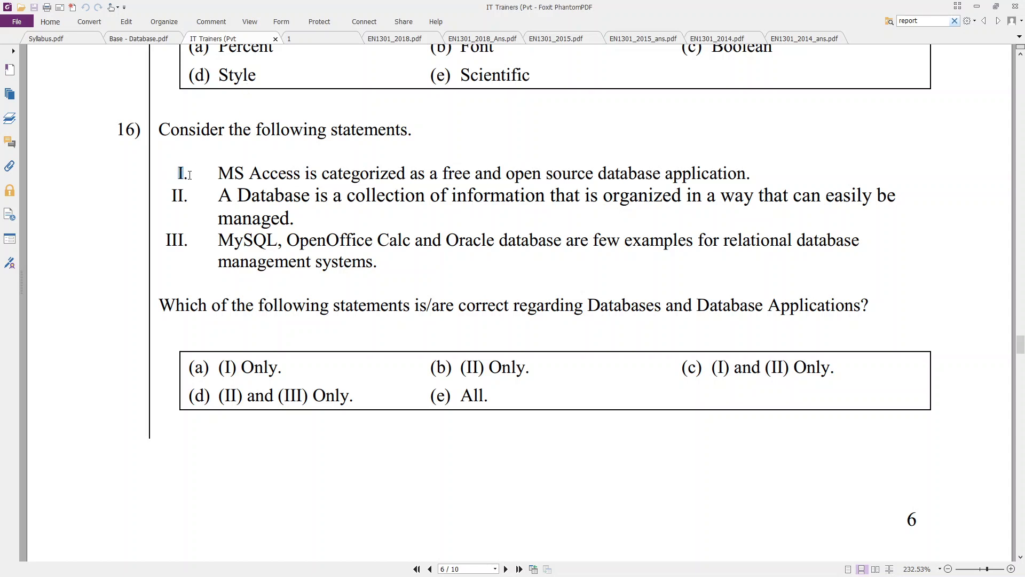
{"action": "left_click", "coordinate": [206, 171]}
{"action": "left_click_drag", "start_coordinate": [300, 246], "coordinate": [362, 234]}
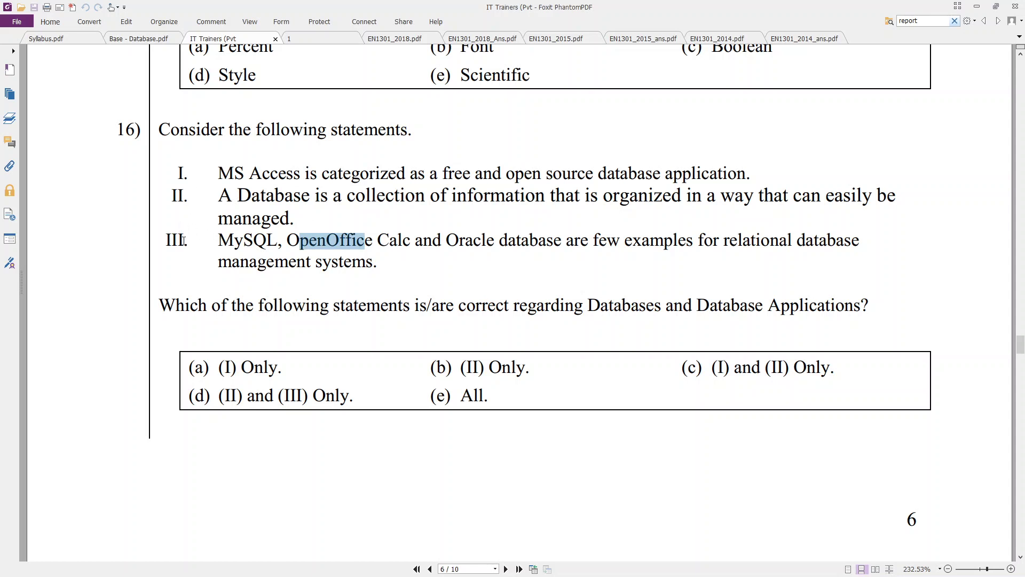
{"action": "left_click_drag", "start_coordinate": [174, 244], "coordinate": [165, 244]}
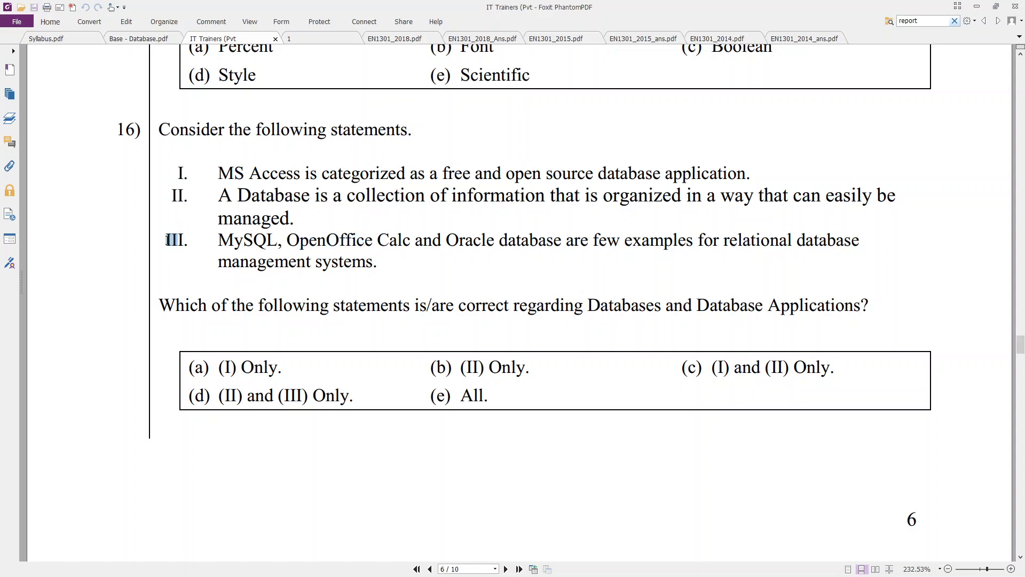
{"action": "left_click_drag", "start_coordinate": [188, 196], "coordinate": [171, 196]}
{"action": "left_click", "coordinate": [182, 208]}
- Scroll to page 7's Figure 3 WorkerDetails and Figure 4 Working Days tables
{"action": "scroll", "coordinate": [165, 331], "scroll_direction": "down", "scroll_amount": 2}
{"action": "scroll", "coordinate": [166, 331], "scroll_direction": "down", "scroll_amount": 10}
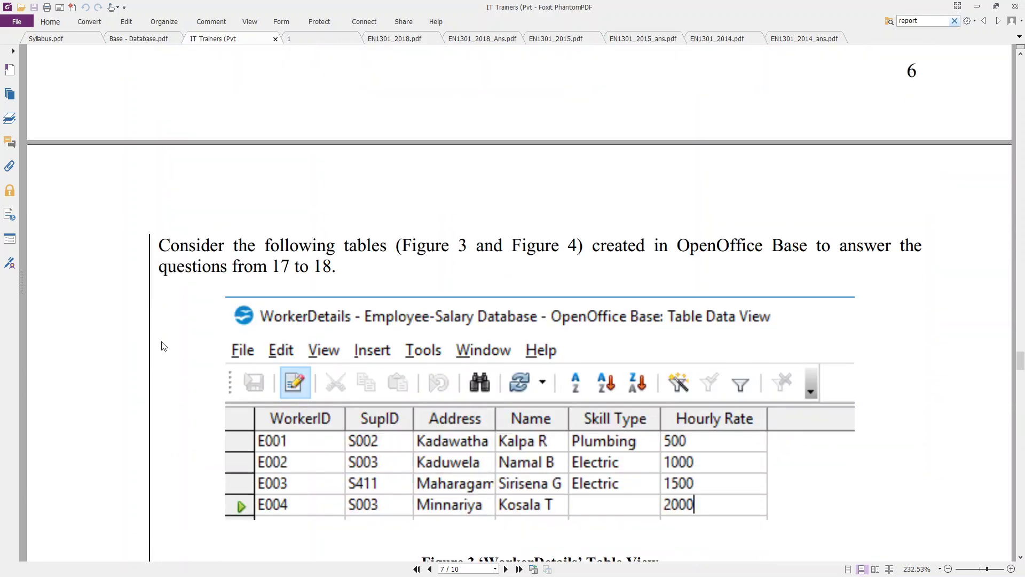
{"action": "scroll", "coordinate": [164, 347], "scroll_direction": "down", "scroll_amount": 1}
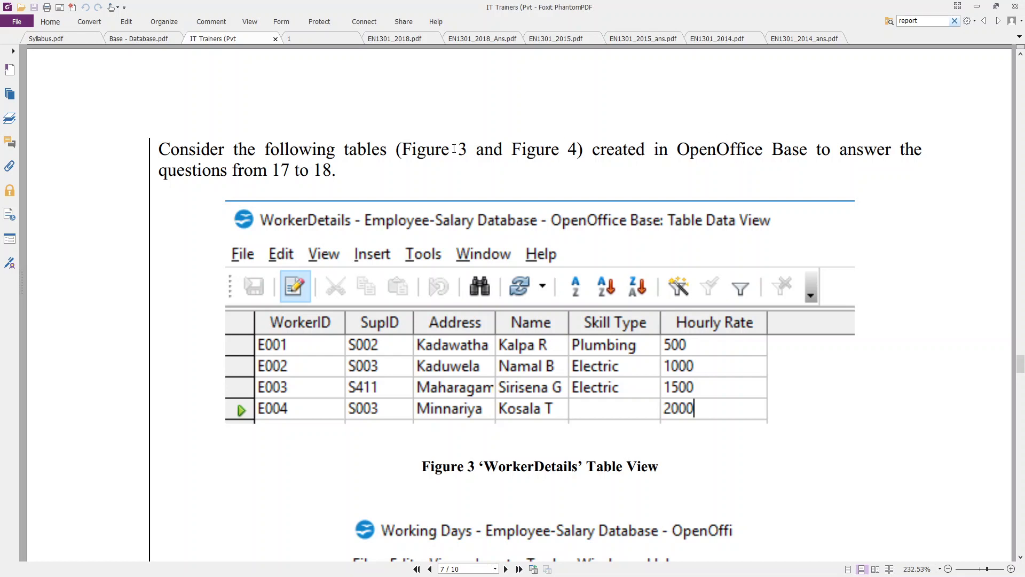
{"action": "scroll", "coordinate": [484, 230], "scroll_direction": "down", "scroll_amount": 2}
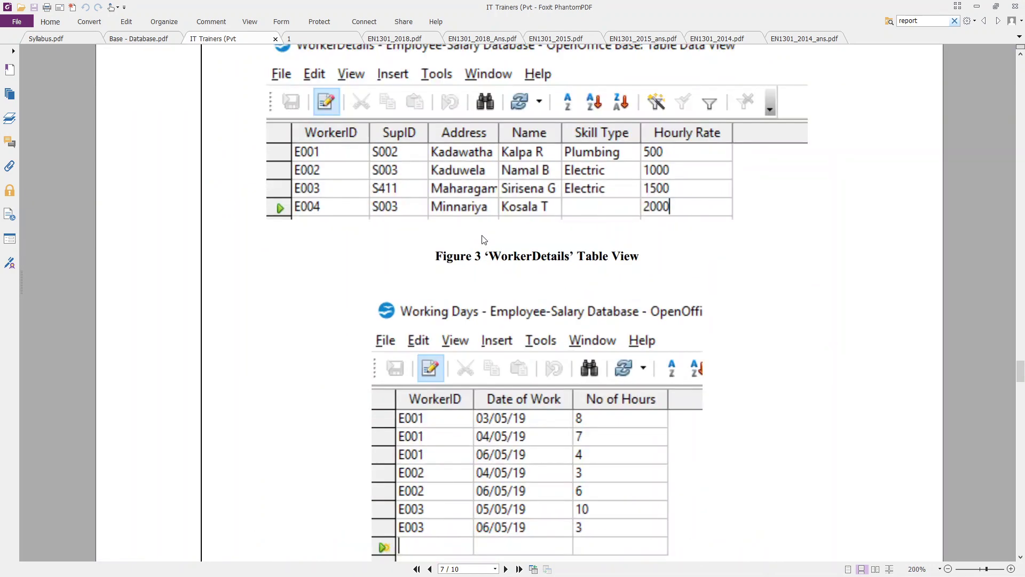
{"action": "scroll", "coordinate": [483, 239], "scroll_direction": "up", "scroll_amount": 3}
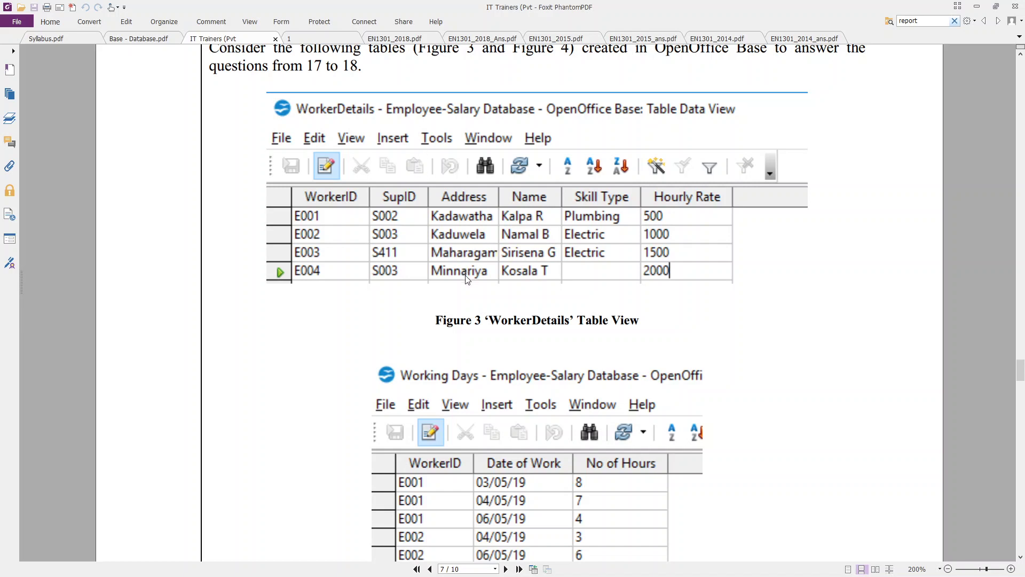
{"action": "scroll", "coordinate": [466, 279], "scroll_direction": "down", "scroll_amount": 3}
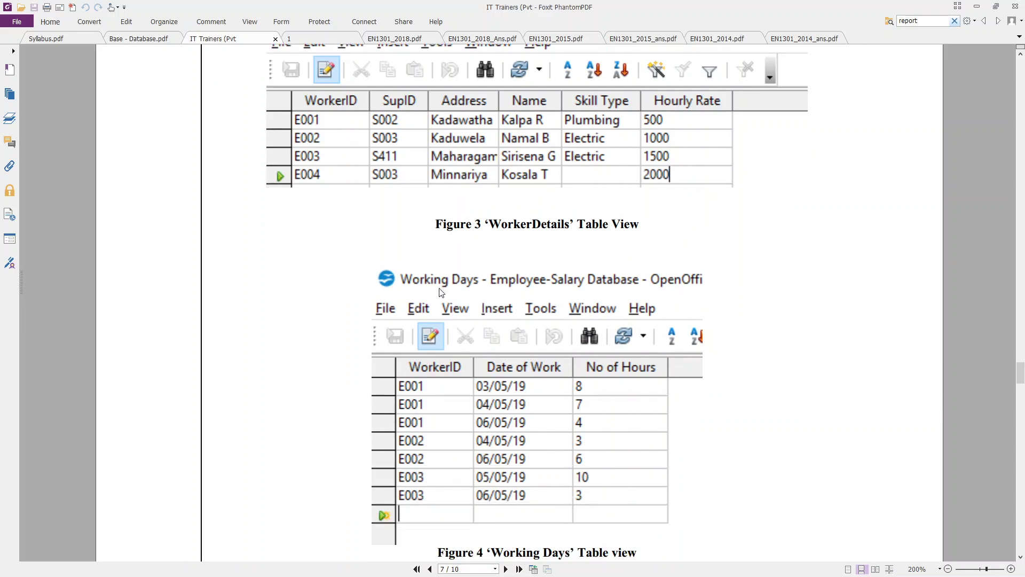
{"action": "scroll", "coordinate": [498, 256], "scroll_direction": "down", "scroll_amount": 4}
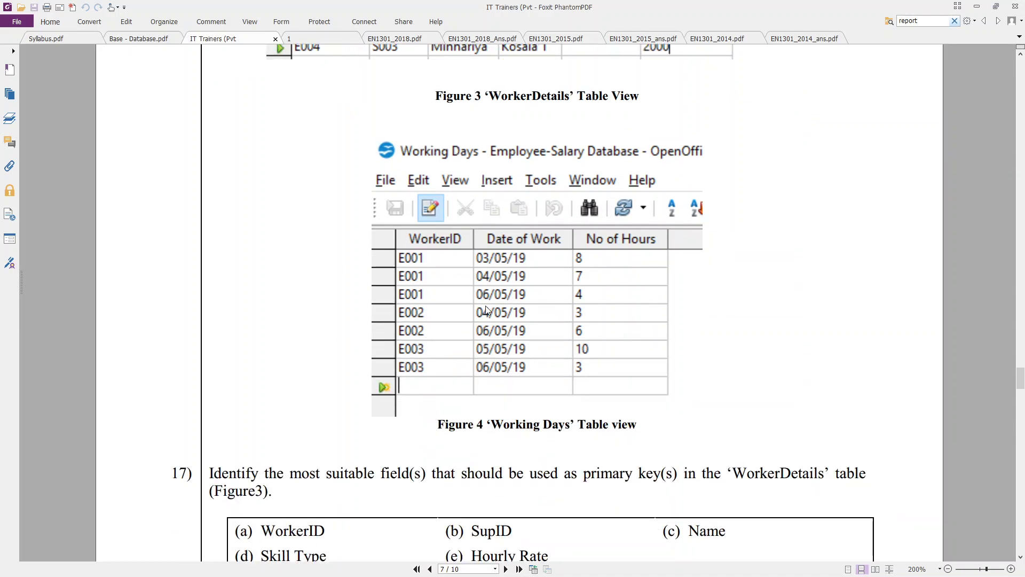
{"action": "scroll", "coordinate": [485, 307], "scroll_direction": "up", "scroll_amount": 2}
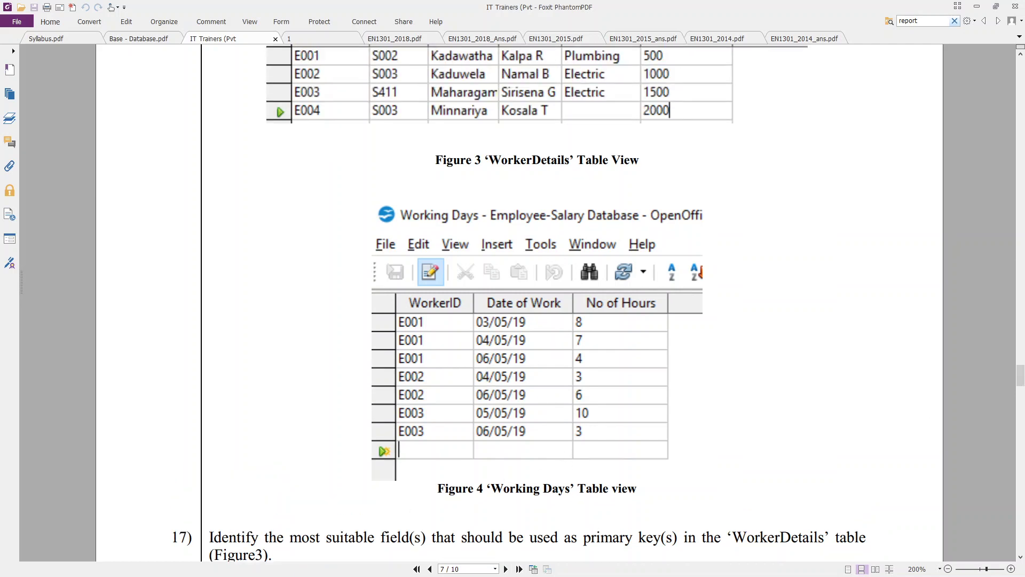
- Open and close the Employees table, then the Customers table, in LibreOffice Base
{"action": "key", "text": "alt+Tab"}
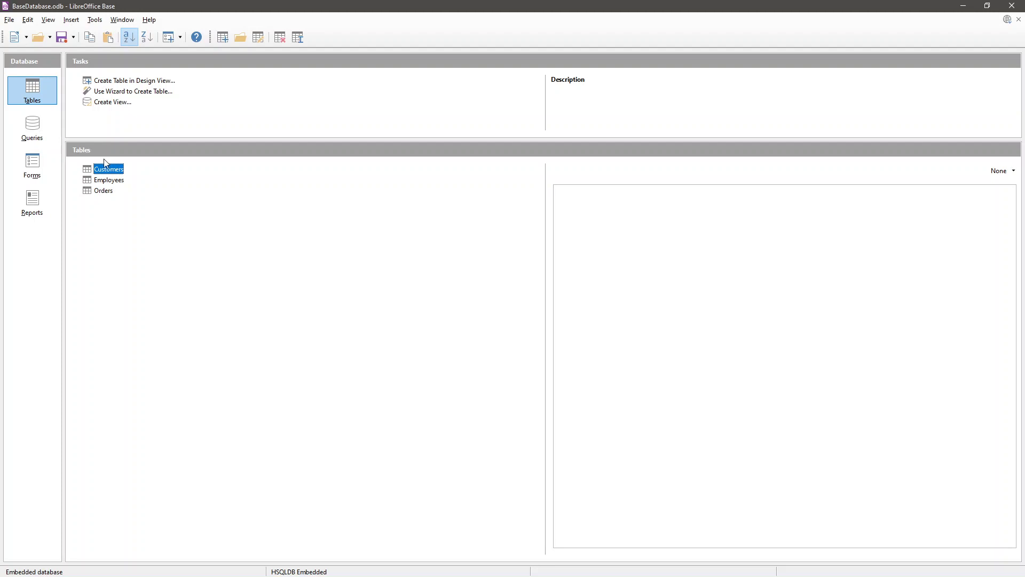
{"action": "left_click", "coordinate": [102, 183]}
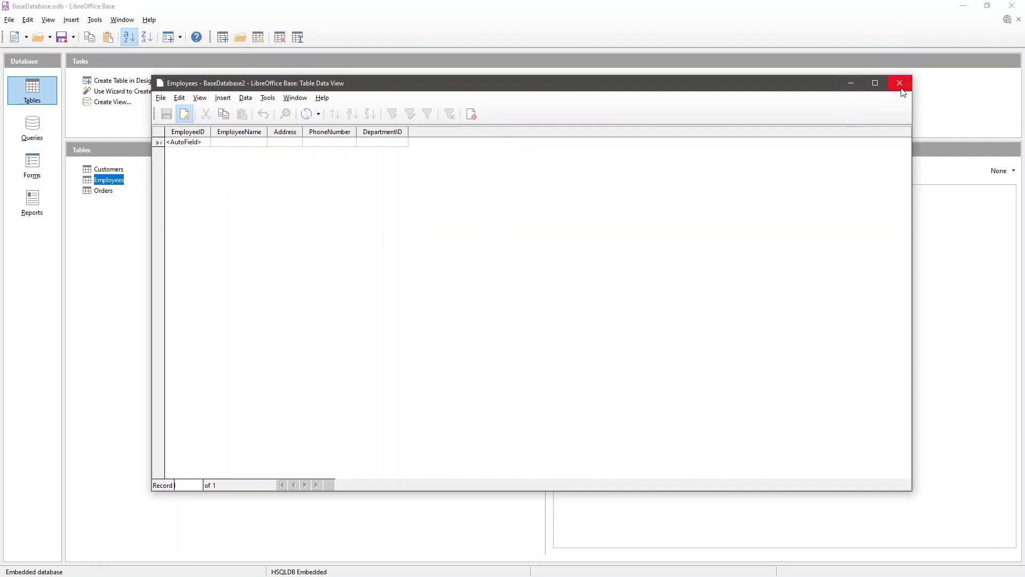
{"action": "left_click", "coordinate": [900, 83]}
{"action": "key", "text": "Up"}
{"action": "key", "text": "Return"}
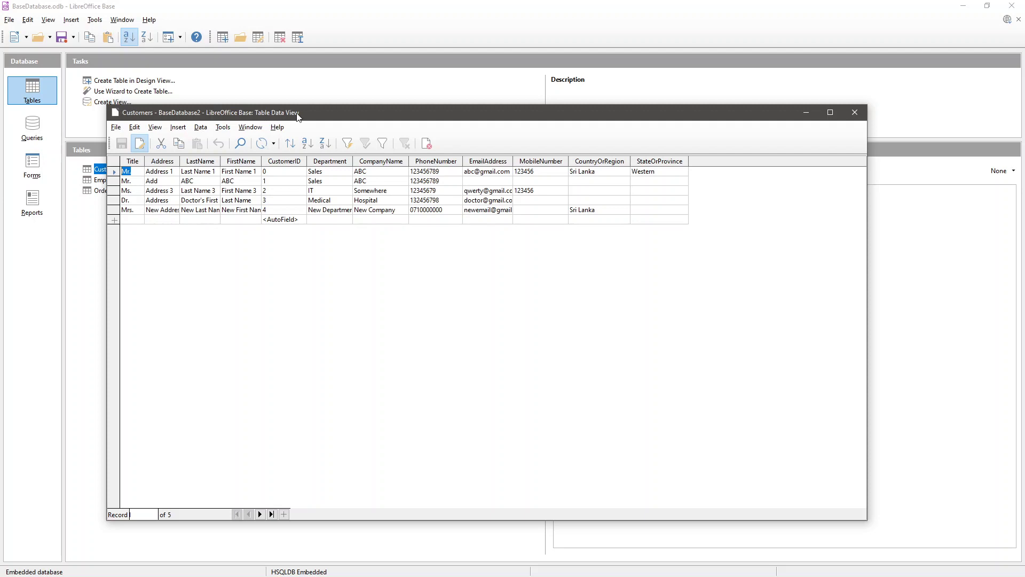
{"action": "left_click", "coordinate": [855, 112]}
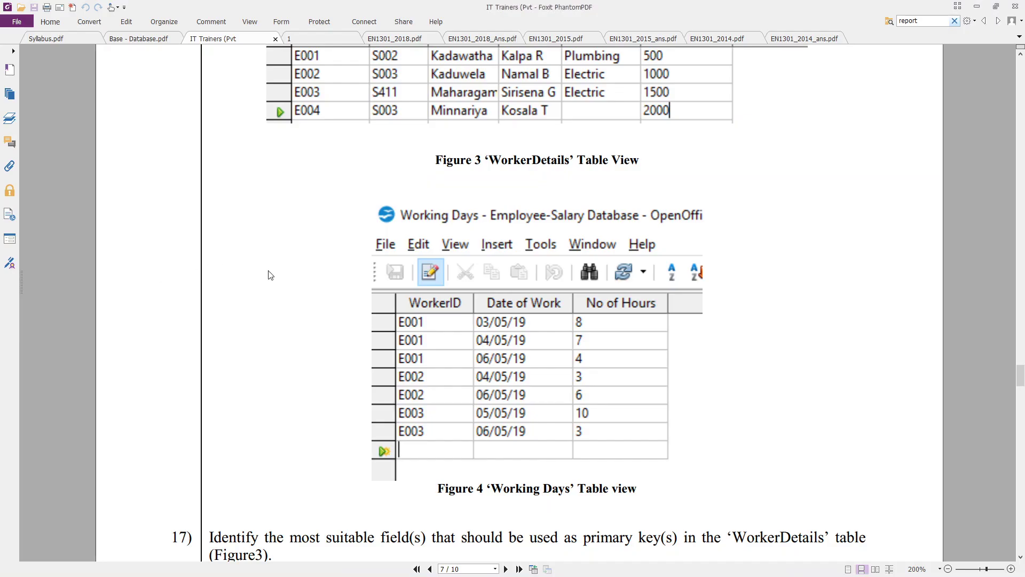
- Fit page 7 to width and display Figure 3's WorkerDetails table with workers E001–E004
{"action": "scroll", "coordinate": [320, 294], "scroll_direction": "down", "scroll_amount": 4}
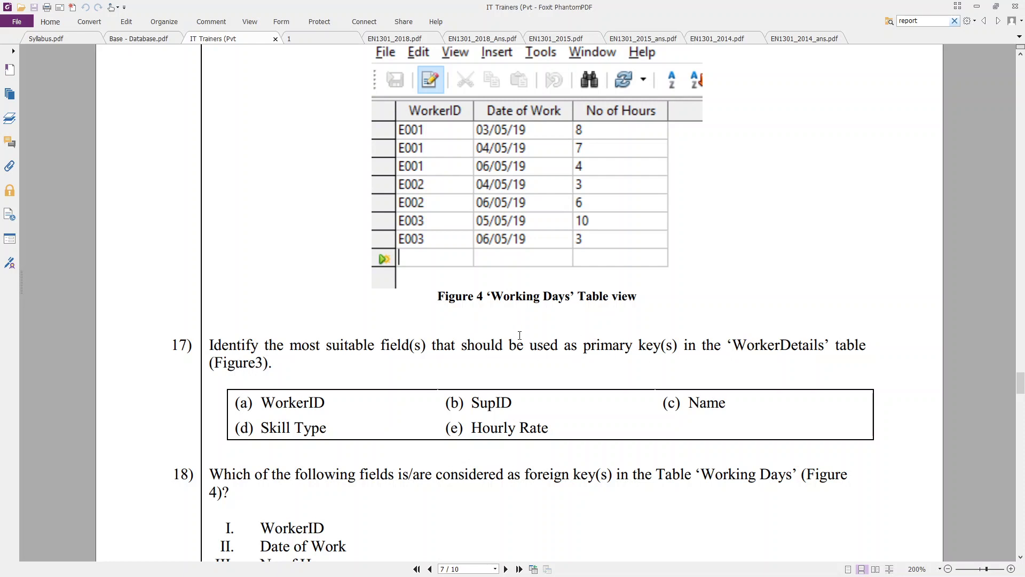
{"action": "scroll", "coordinate": [520, 335], "scroll_direction": "down", "scroll_amount": 1}
{"action": "scroll", "coordinate": [521, 320], "scroll_direction": "up", "scroll_amount": 4}
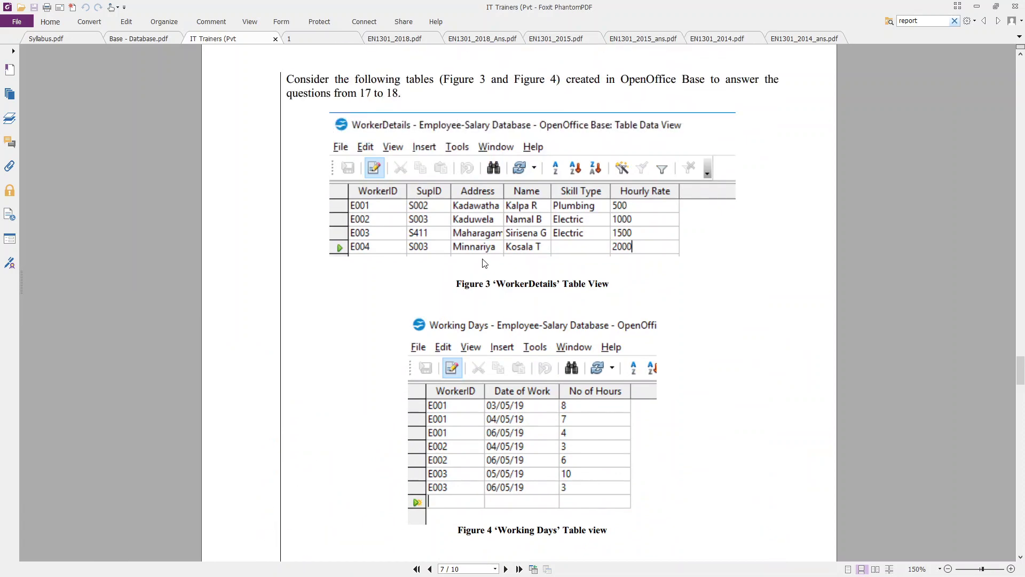
{"action": "key", "text": "ctrl+2"}
{"action": "scroll", "coordinate": [447, 200], "scroll_direction": "up", "scroll_amount": 2}
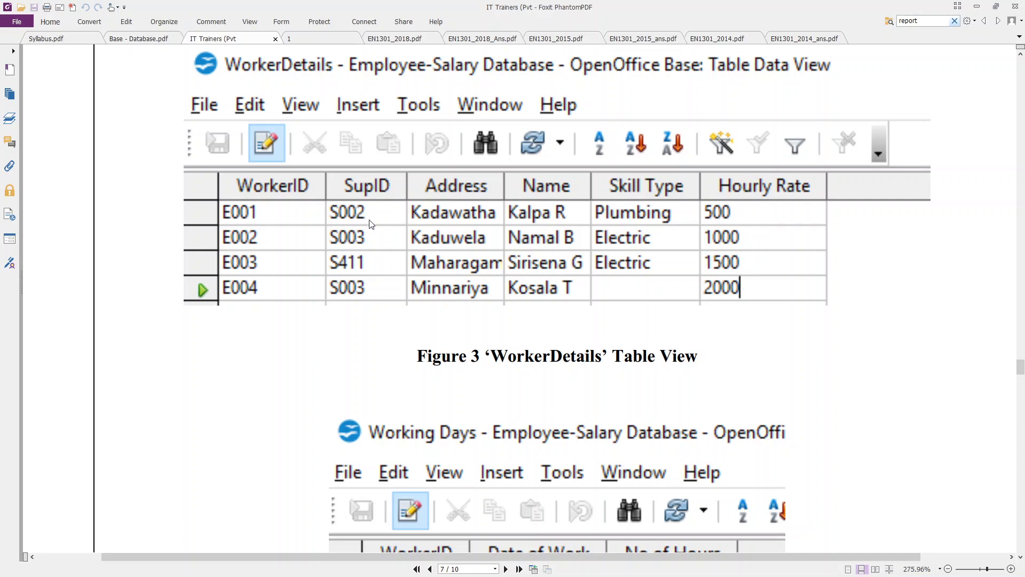
{"action": "scroll", "coordinate": [372, 224], "scroll_direction": "up", "scroll_amount": 1}
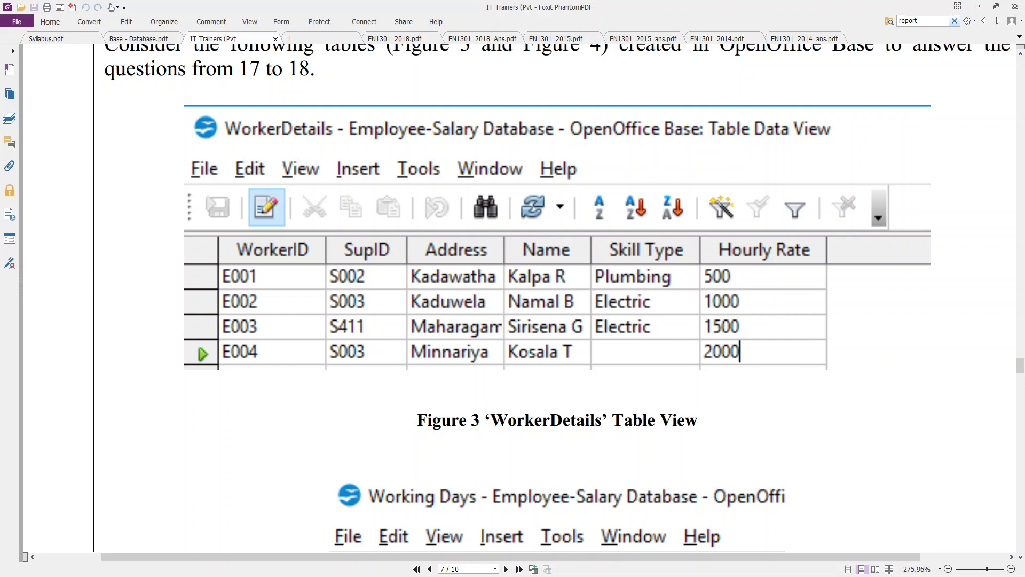
{"action": "key", "text": "alt+Tab"}
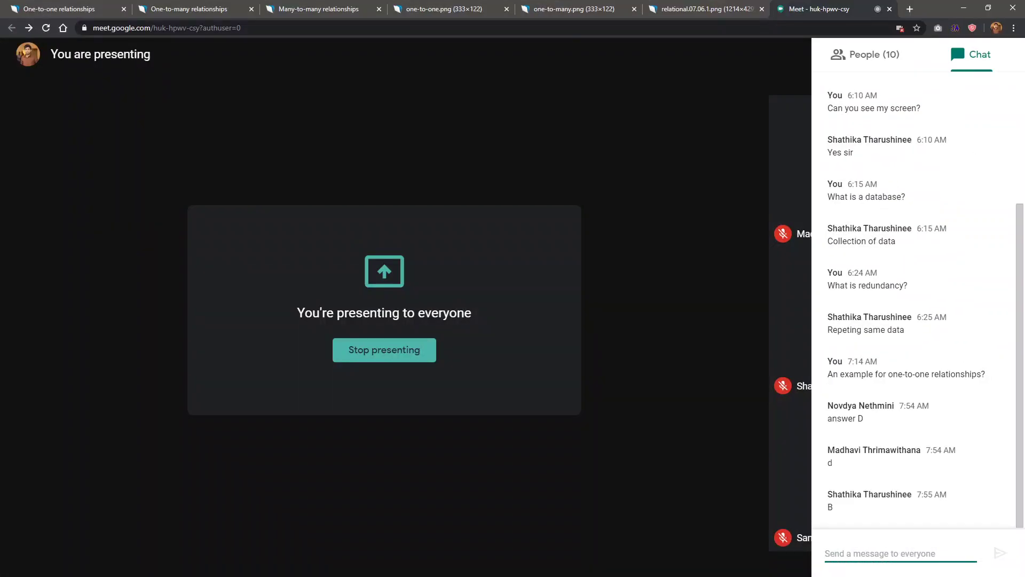
{"action": "key", "text": "alt+Tab"}
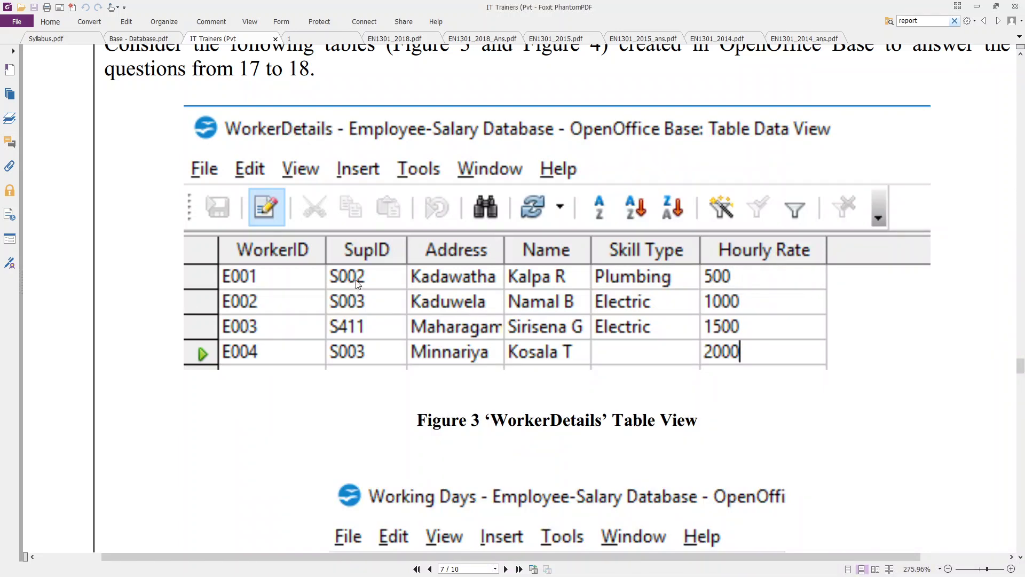
{"action": "scroll", "coordinate": [258, 254], "scroll_direction": "up", "scroll_amount": 1}
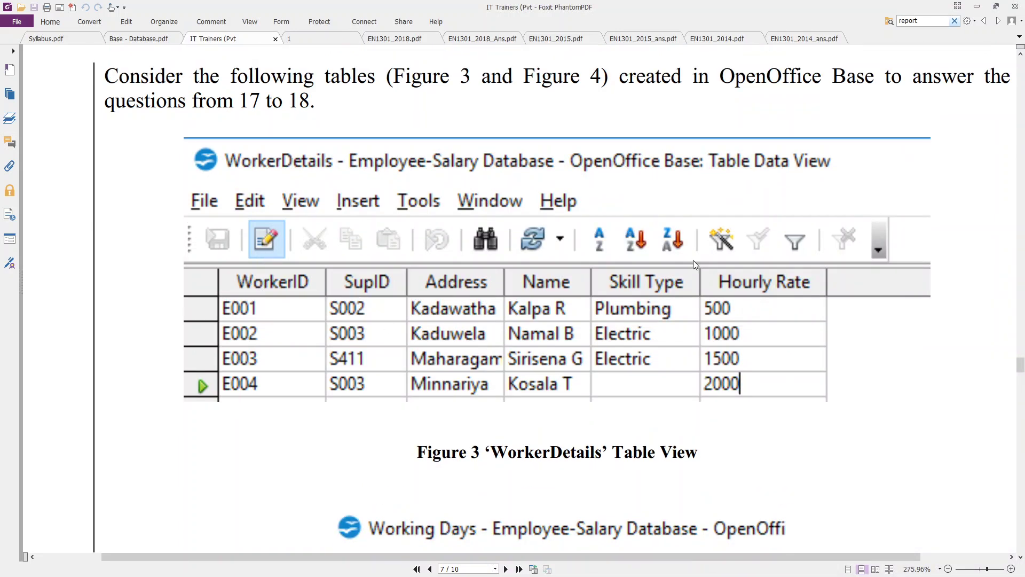